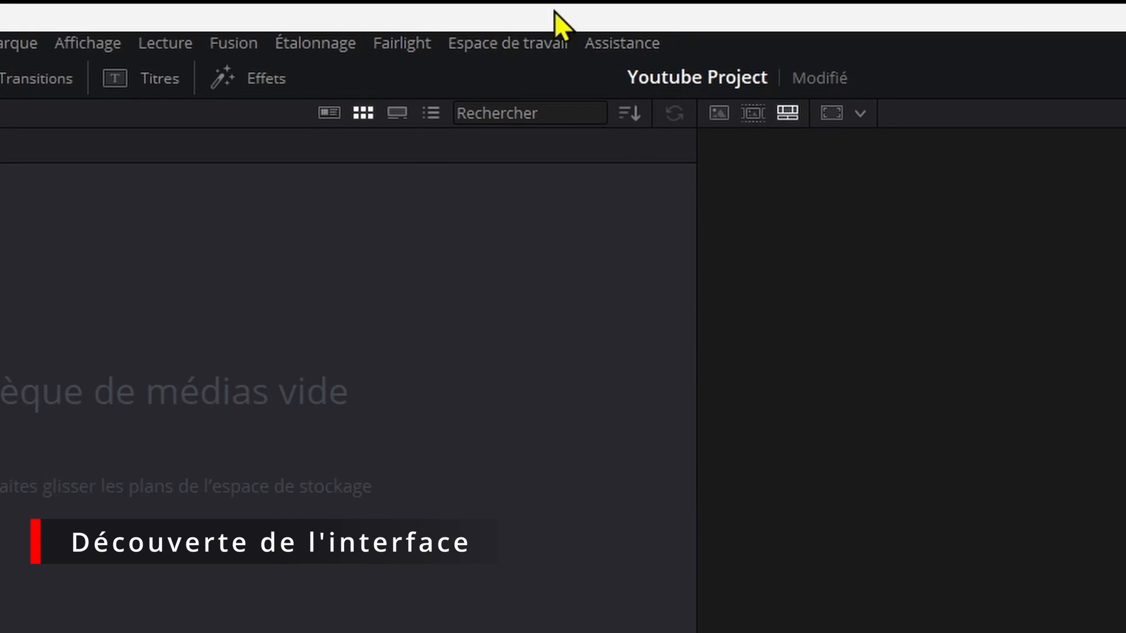
- Reset the workspace layout to its default
left_click(530, 39)
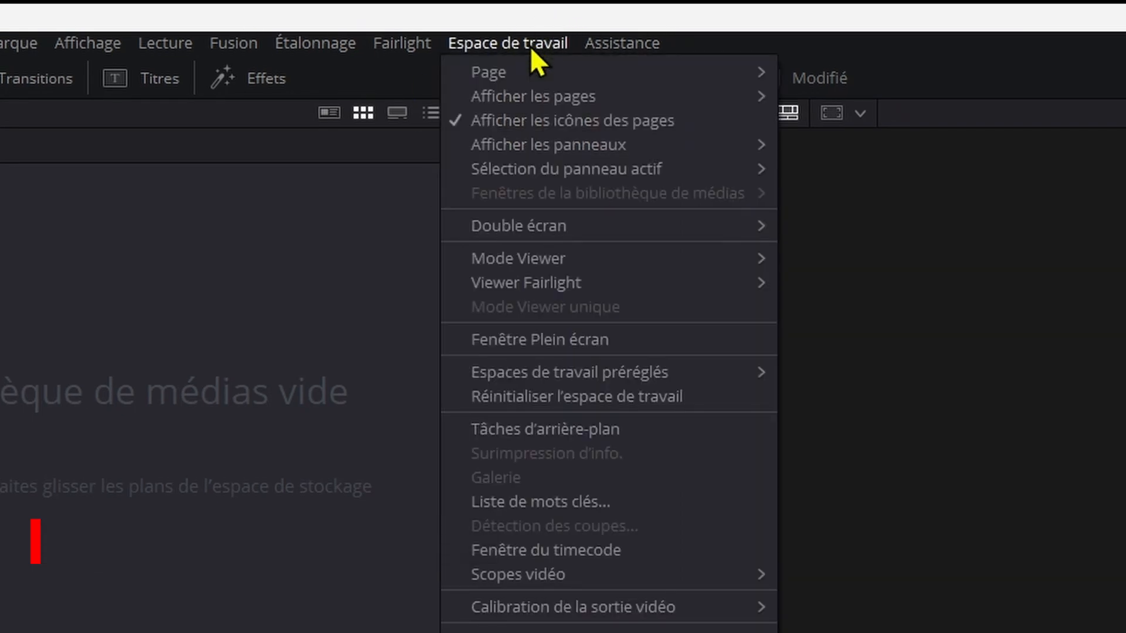
left_click(634, 397)
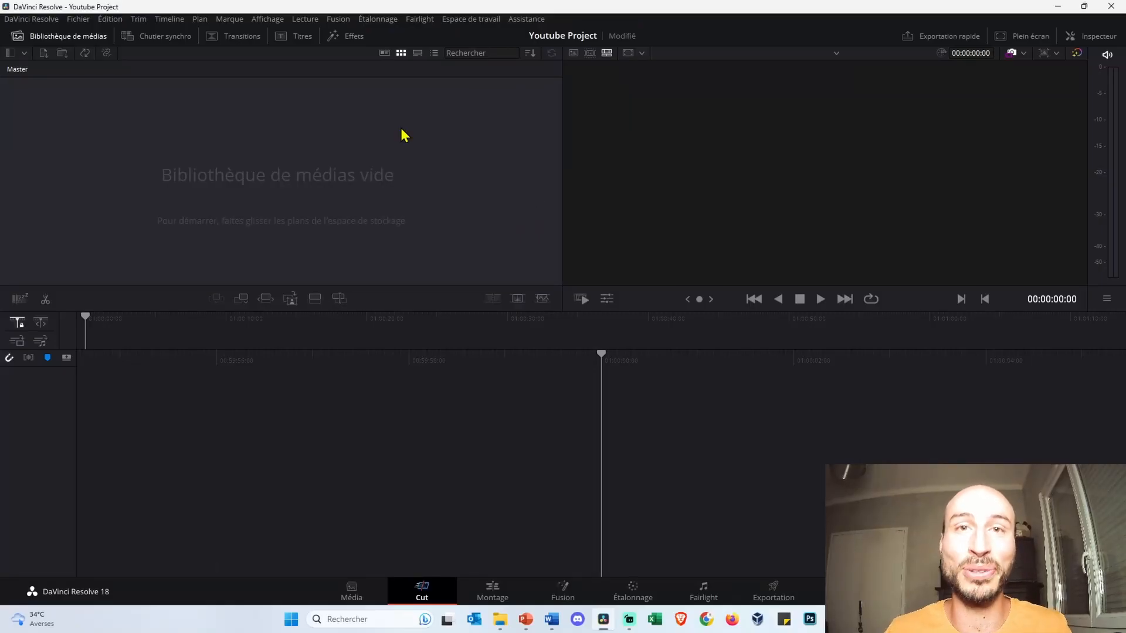
left_click(78, 19)
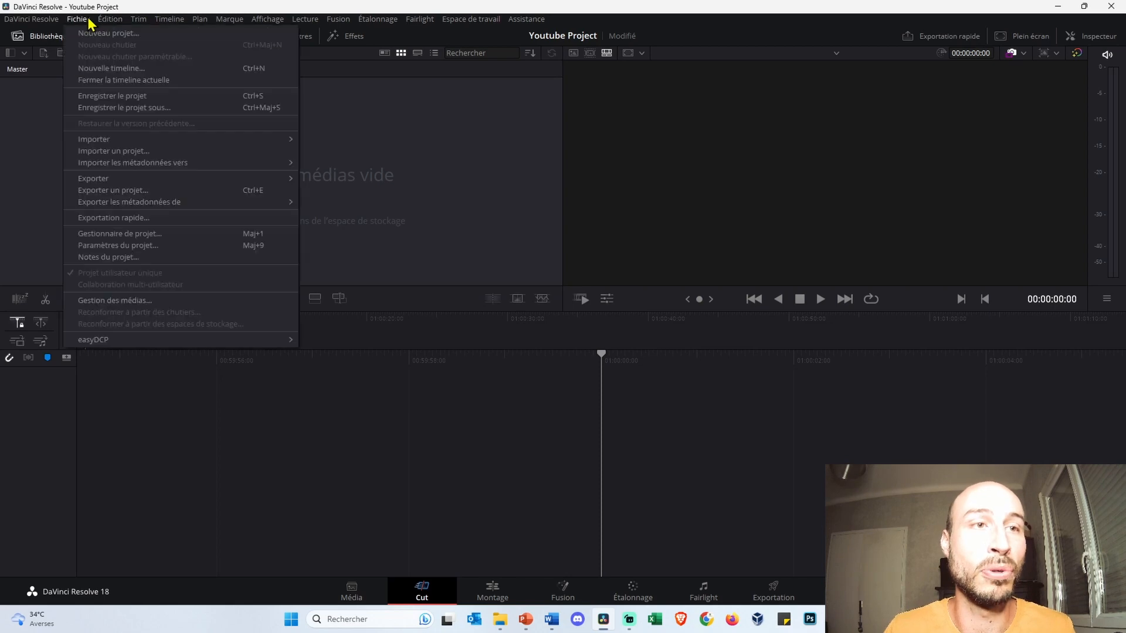
mouse_move(104, 23)
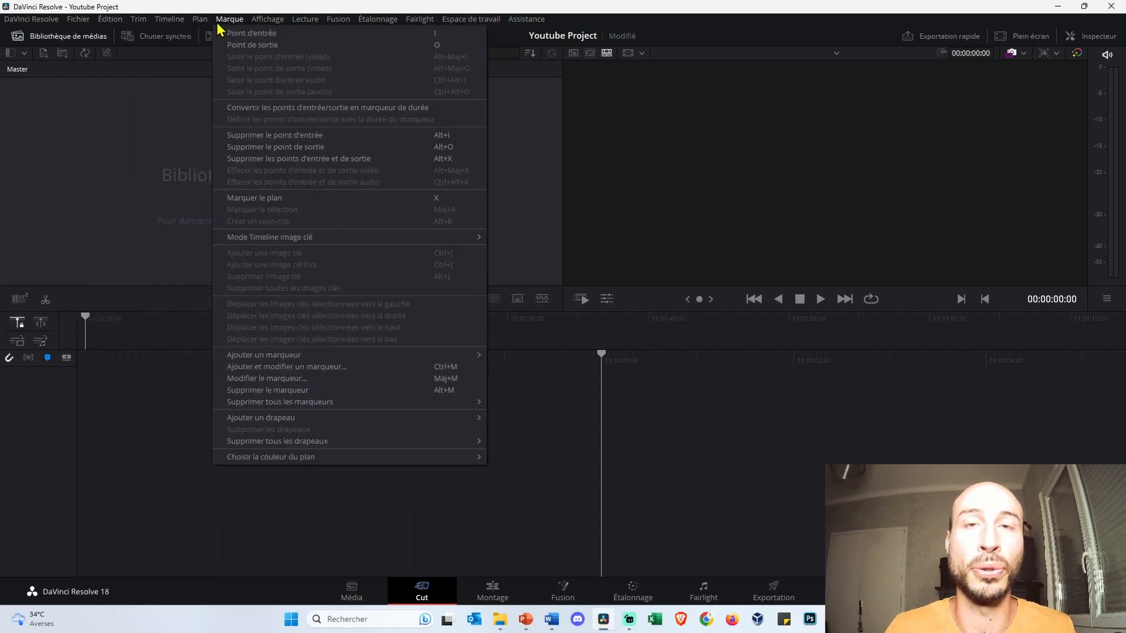
mouse_move(263, 22)
mouse_move(509, 29)
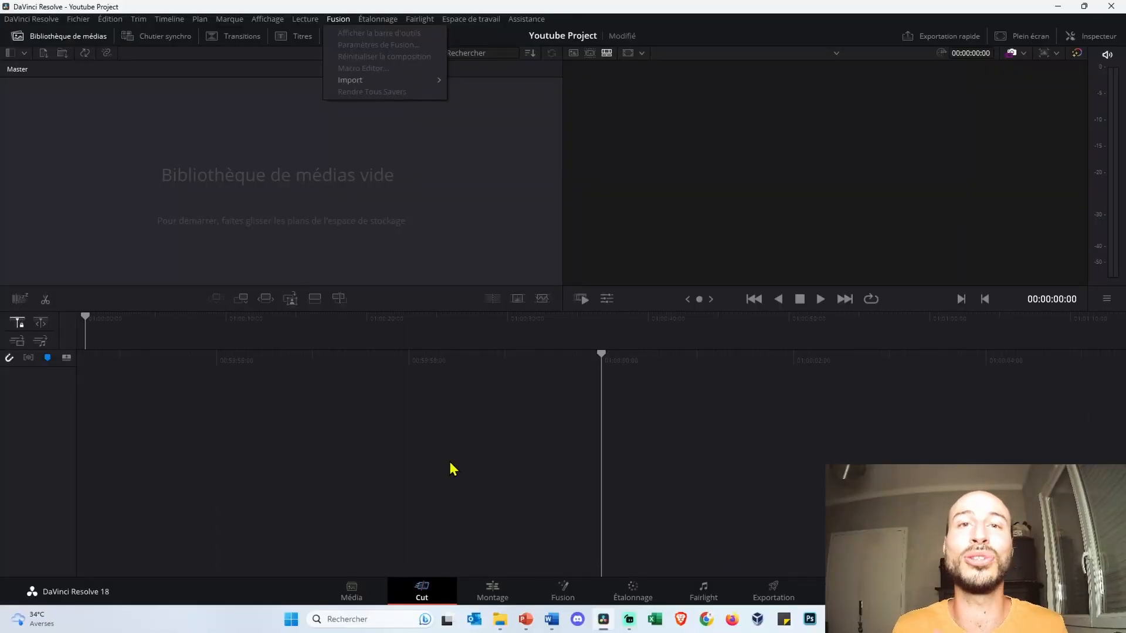
left_click(452, 468)
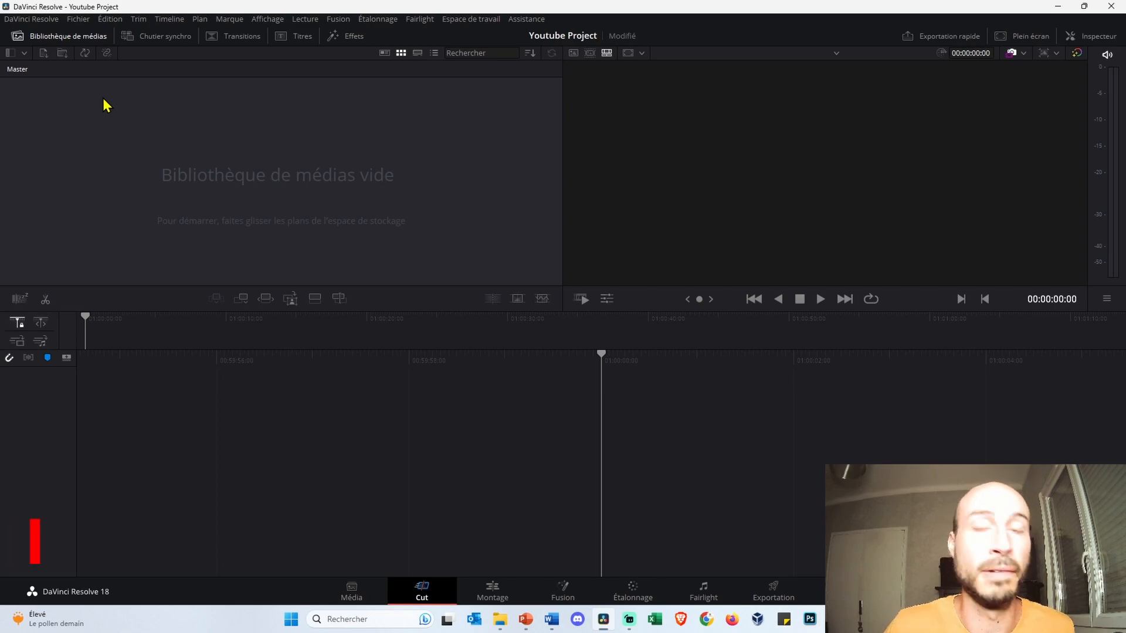
- Create two bins named "vidéos" and "audio" in the Master media library, and open the vidéos bin
right_click(86, 105)
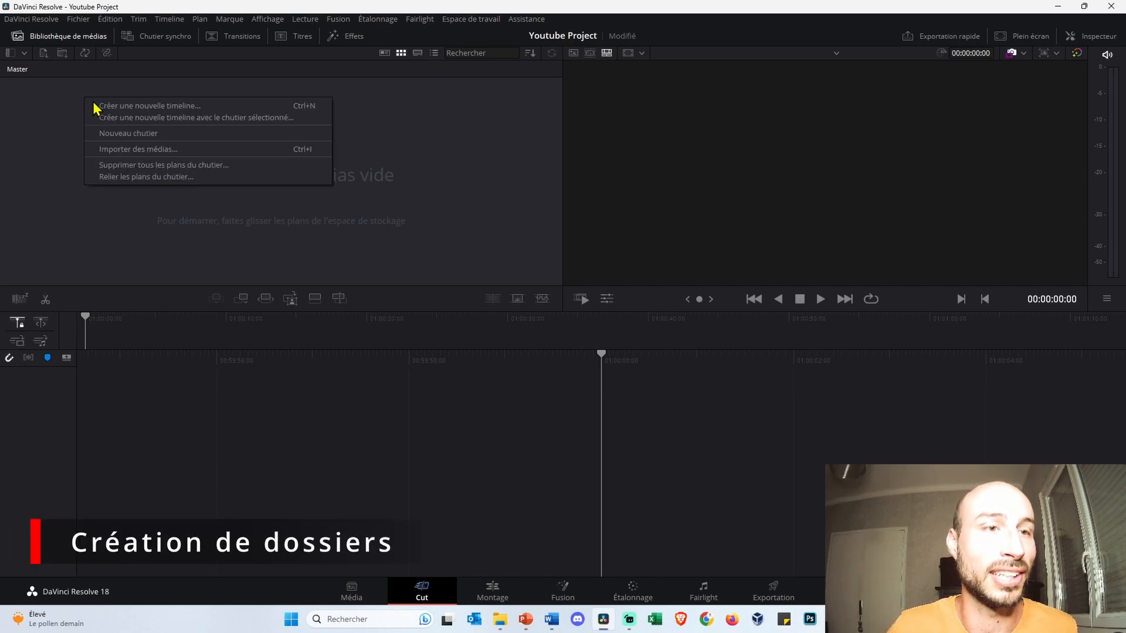
left_click(188, 134)
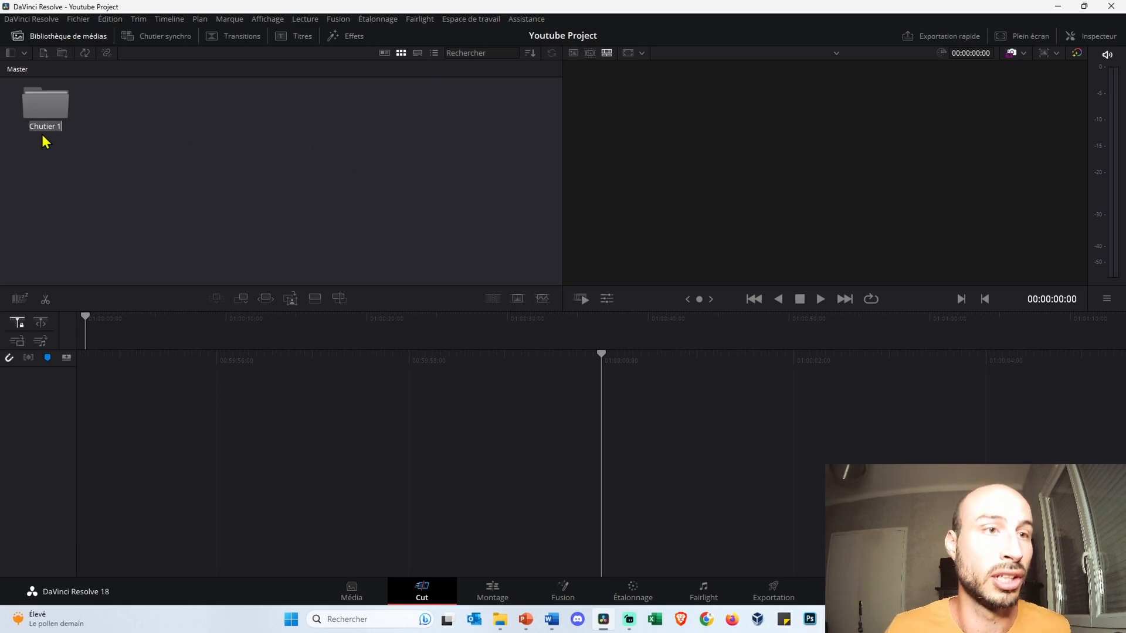
key("BackSpace")
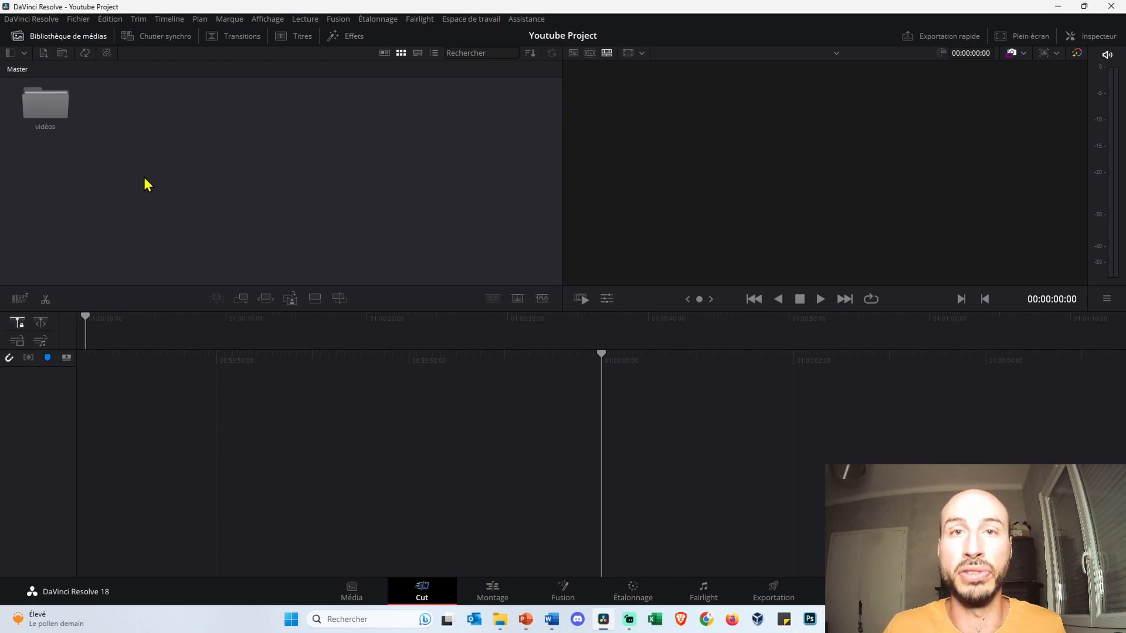
right_click(125, 103)
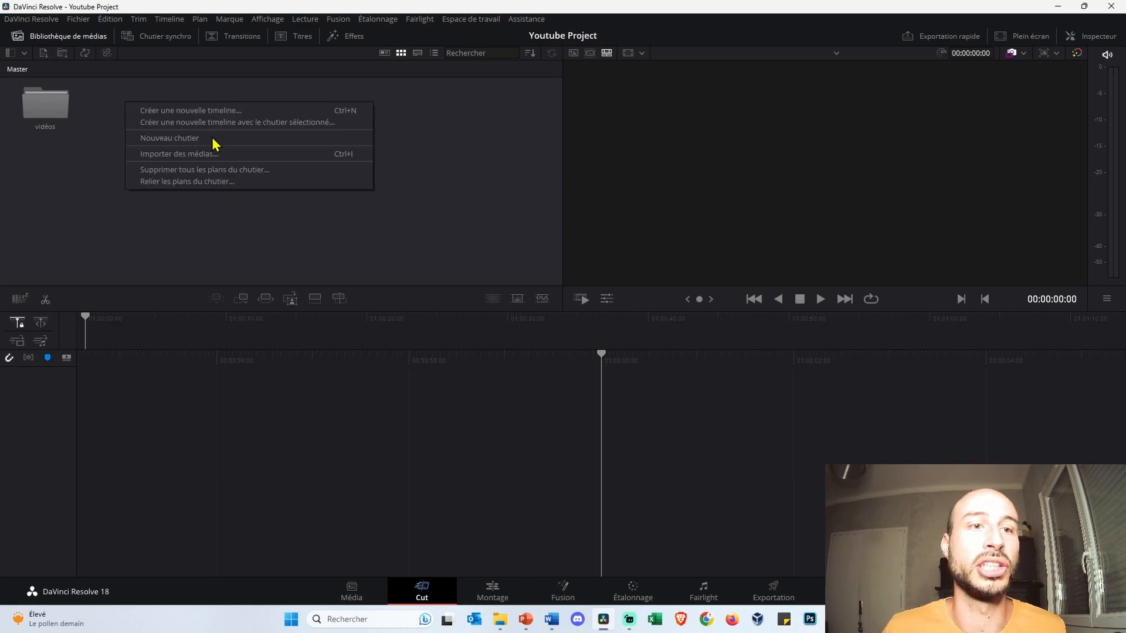
left_click(258, 139)
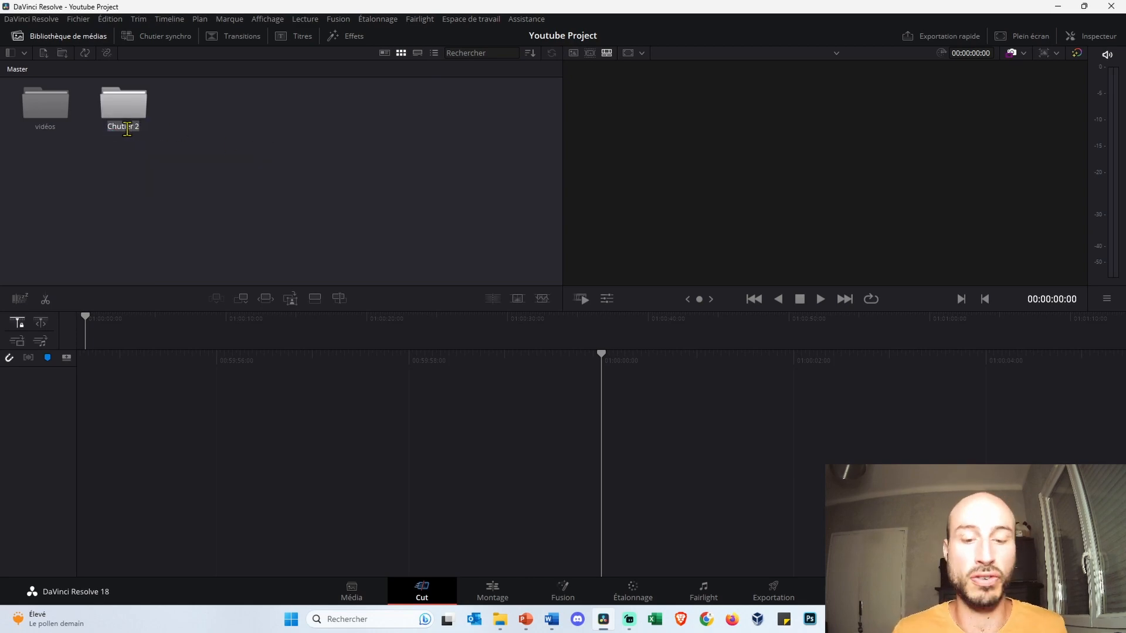
type("audio")
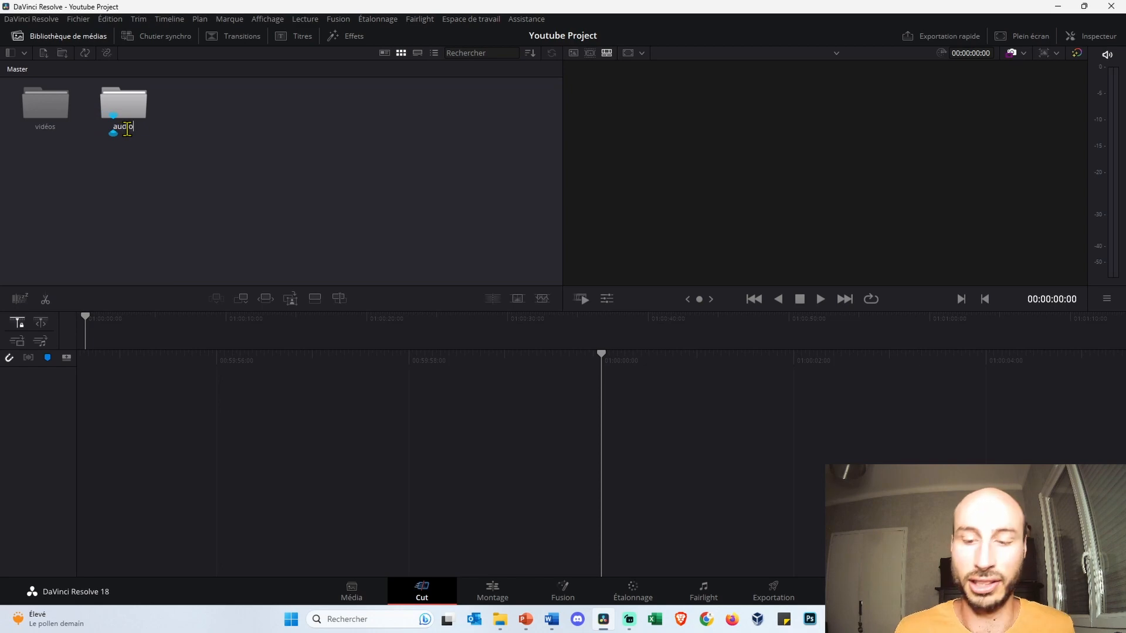
left_click(156, 145)
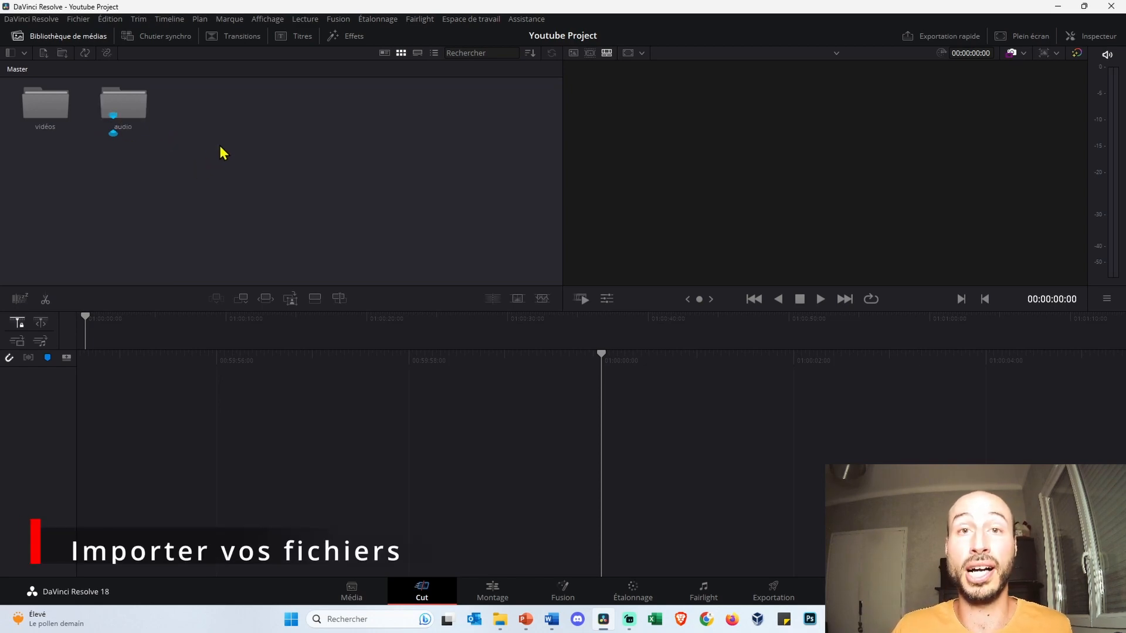
double_click(52, 111)
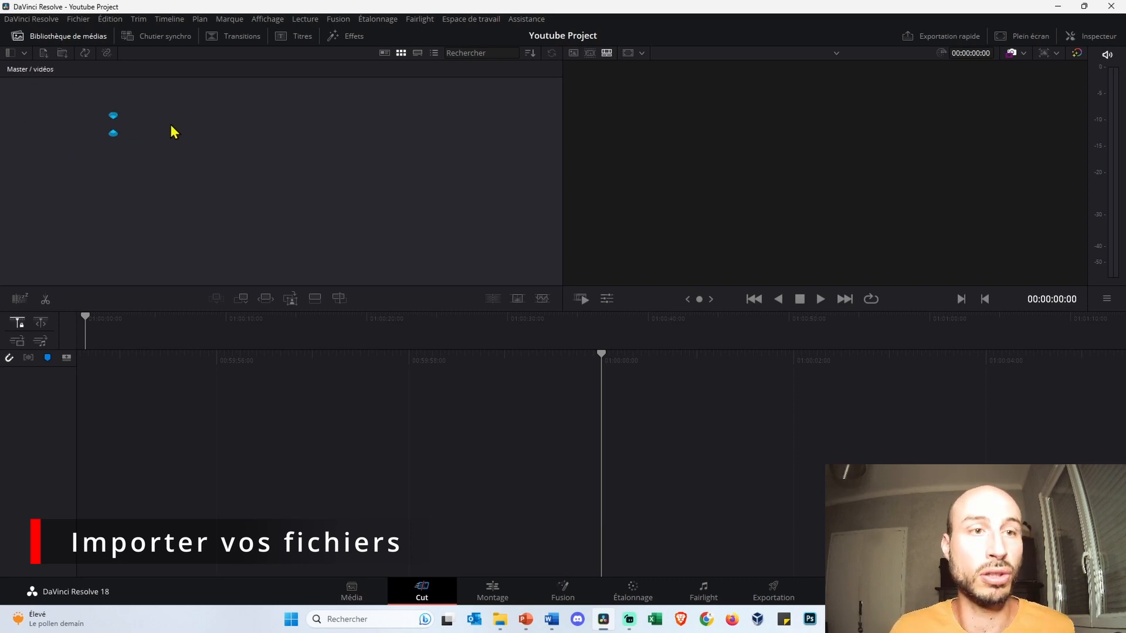
right_click(167, 104)
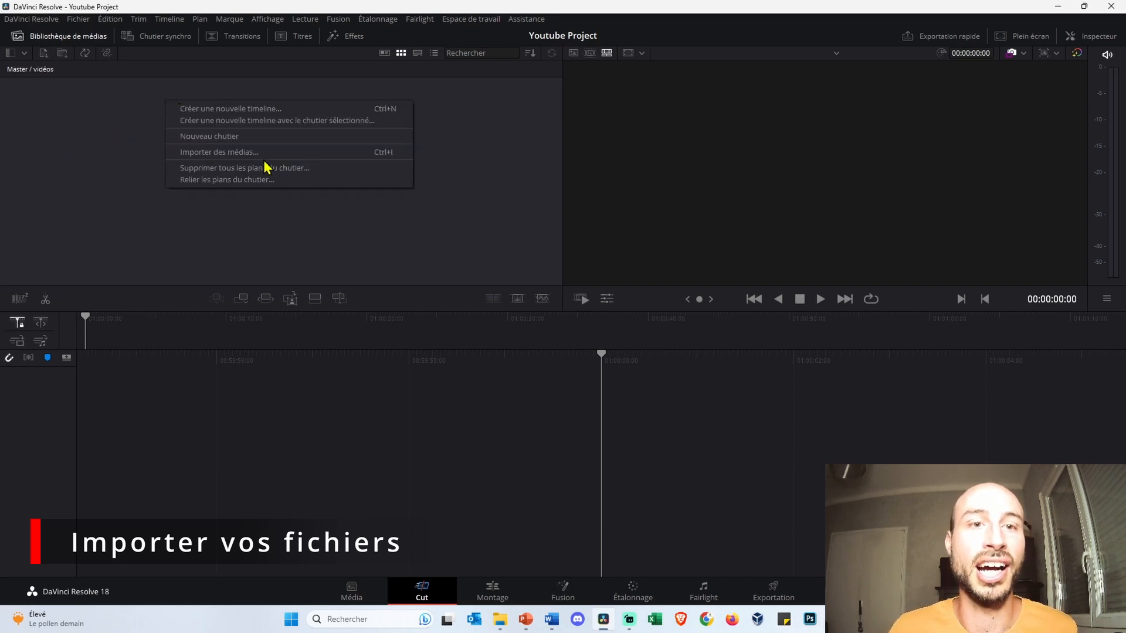
left_click(384, 156)
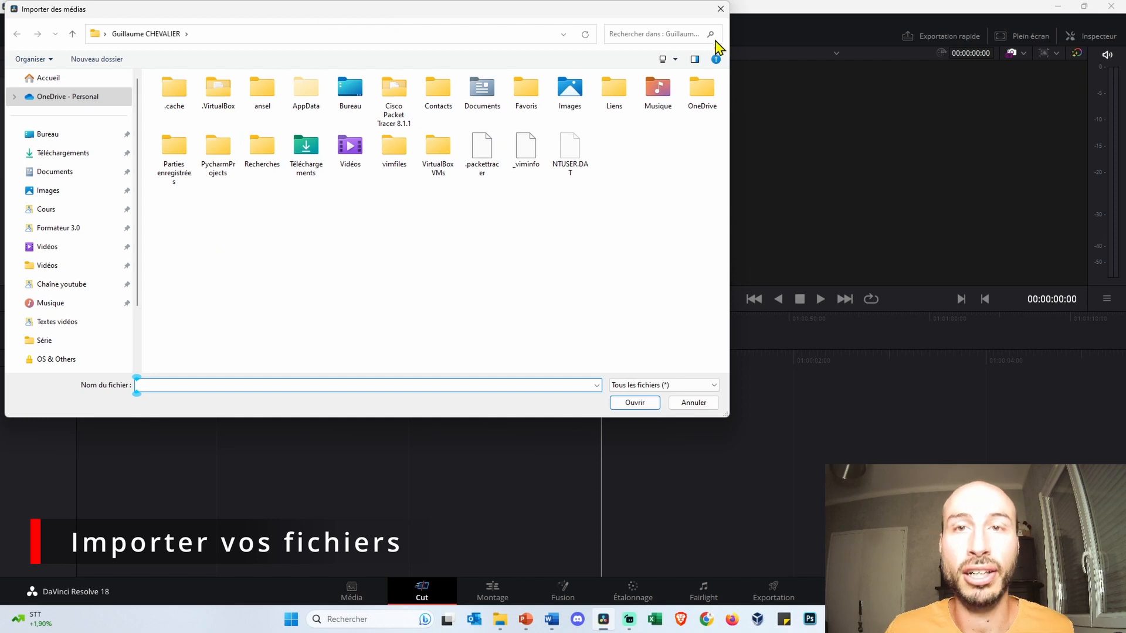
left_click(721, 8)
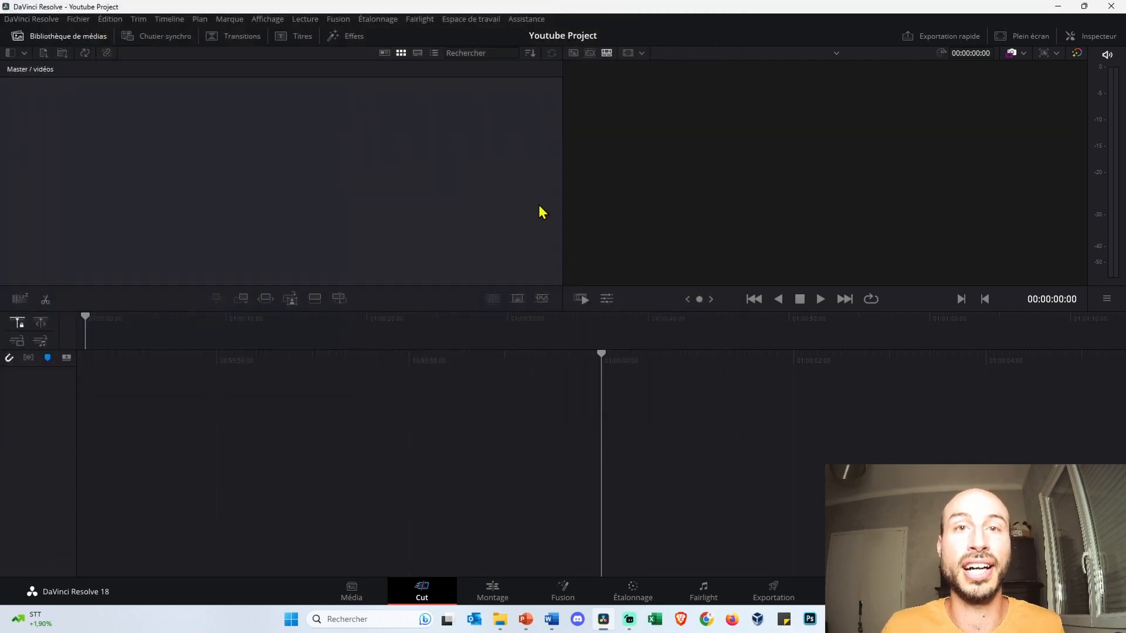
- Import foret dorée.mp4 and vidéo 4.mp4 from the Episode 4 folder into the vidéos bin, changing the project frame rate to match the clips
left_click(500, 619)
left_click_drag(548, 160, 652, 122)
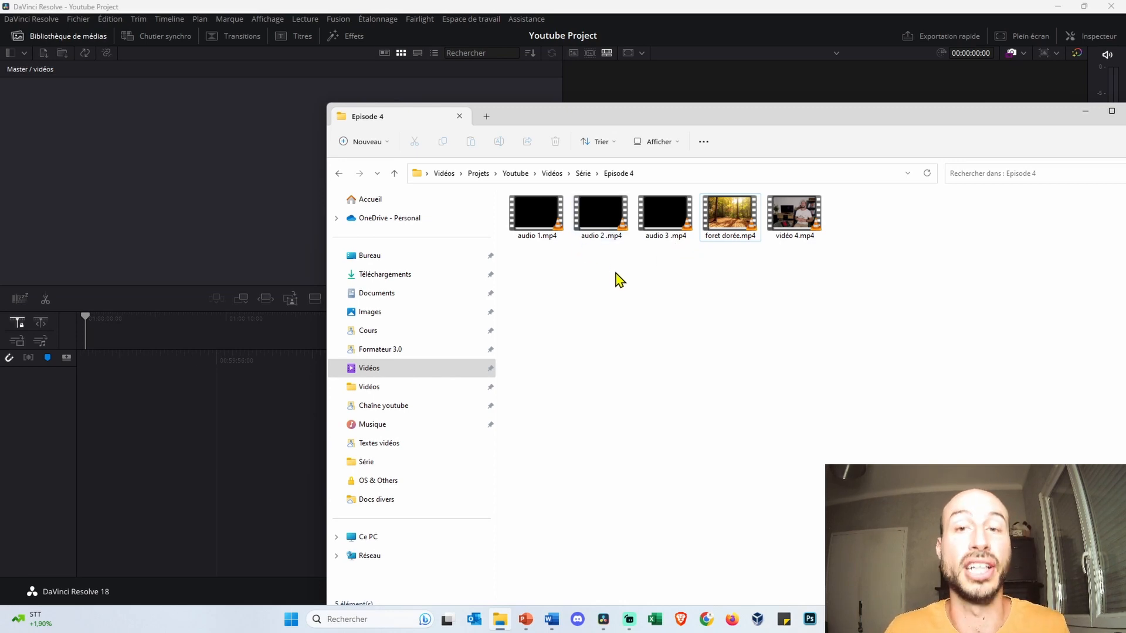
left_click(741, 224)
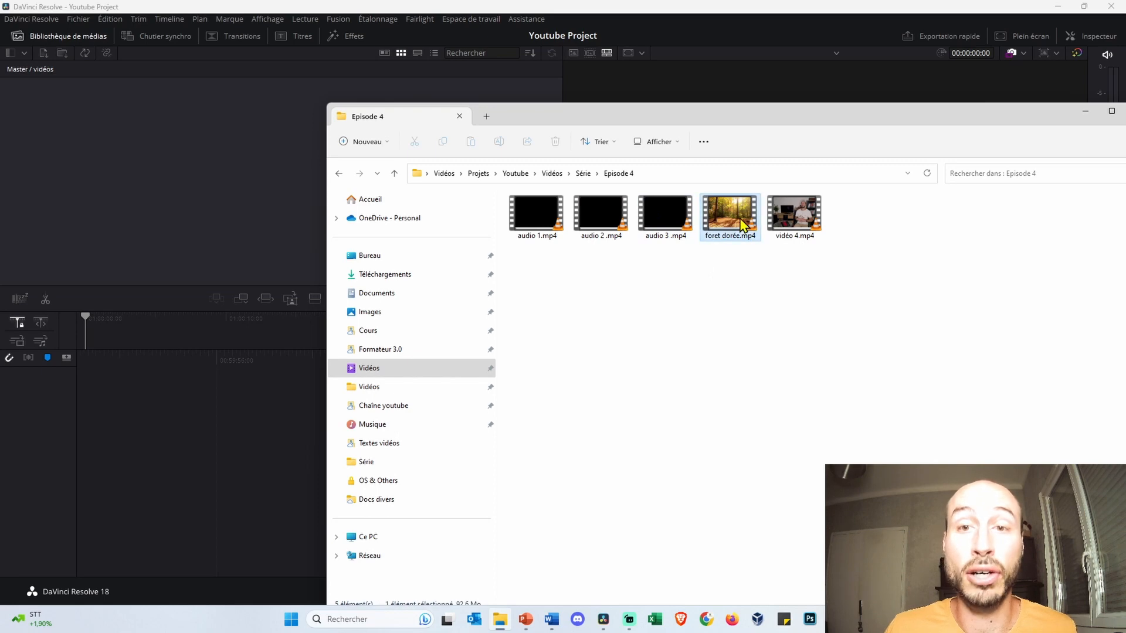
left_click_drag(740, 224, 152, 158)
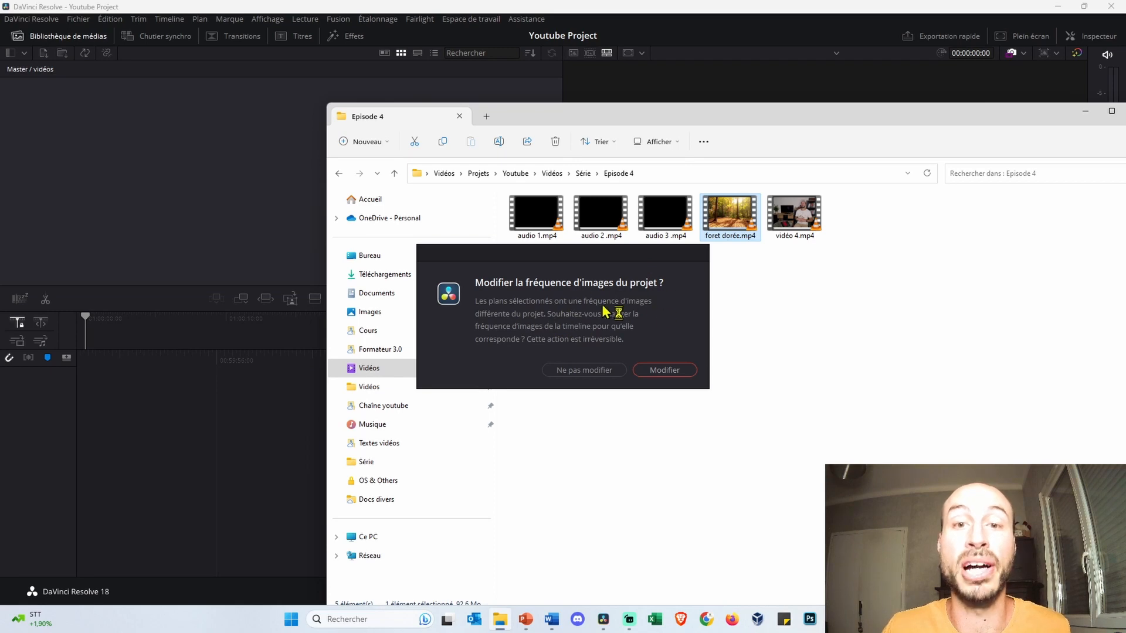
left_click(668, 372)
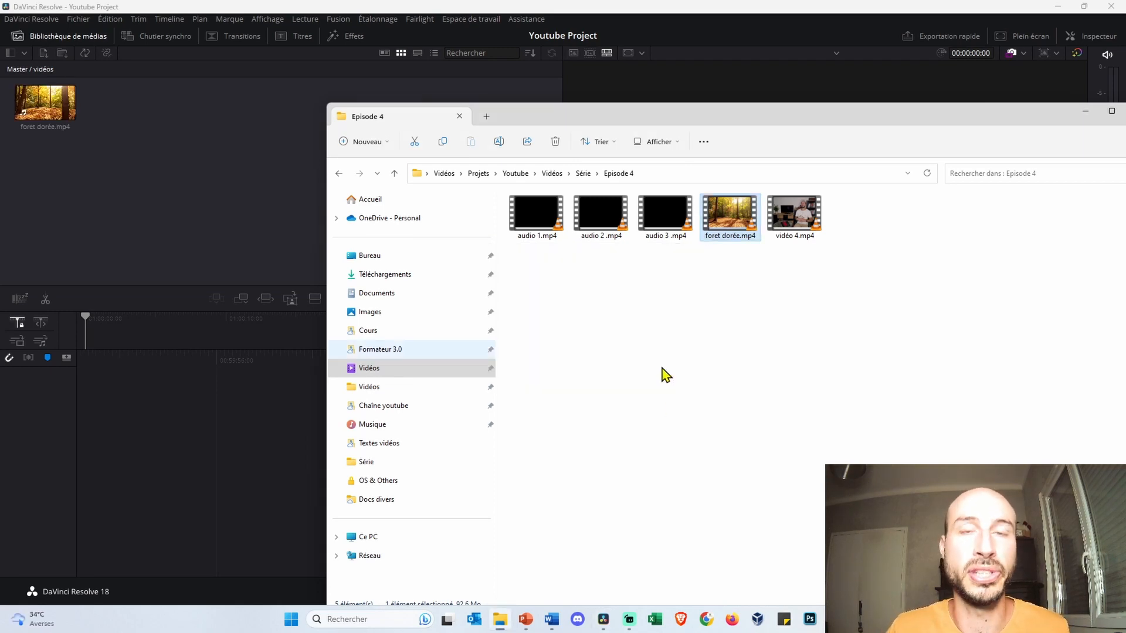
left_click_drag(799, 223, 110, 138)
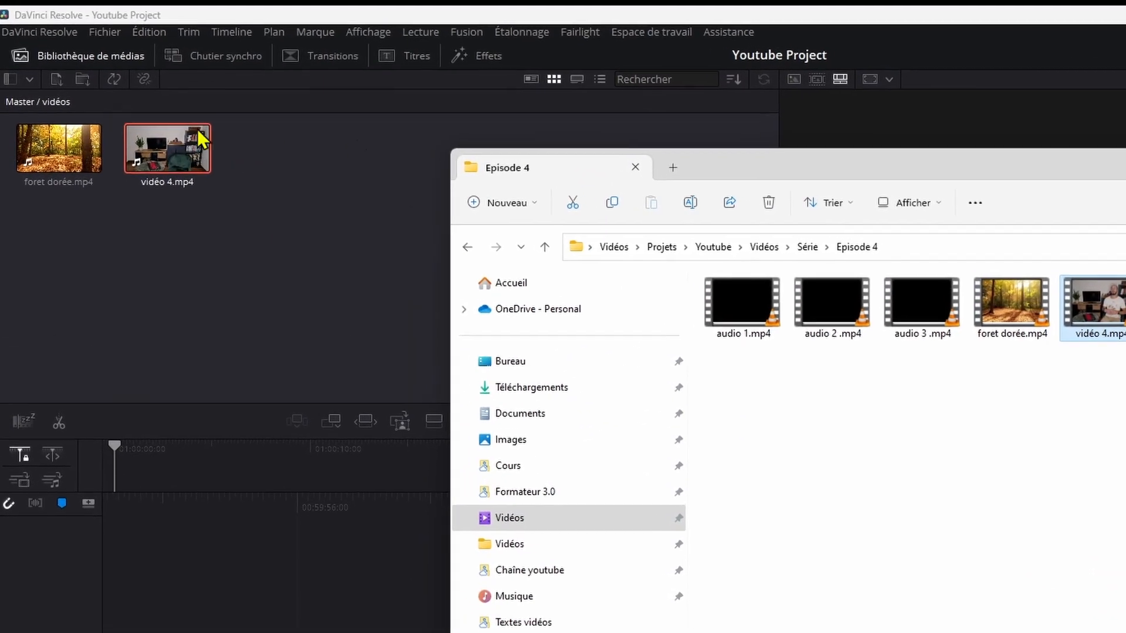
left_click(206, 171)
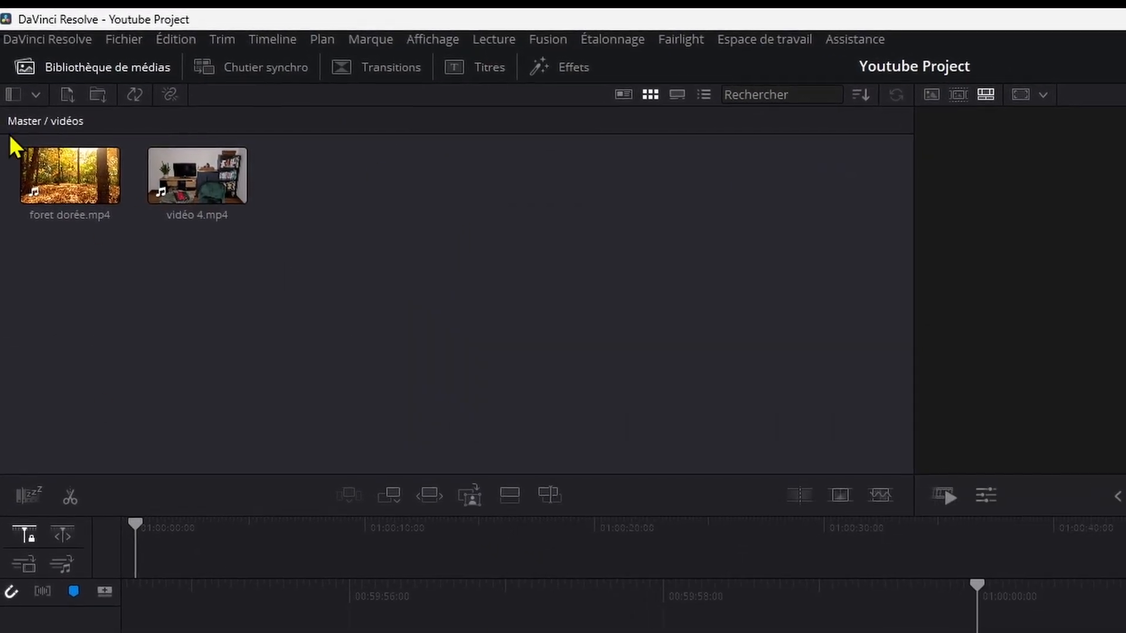
- Import 00 Punch Swoosh Series.mp3 from the Bruitage folder into the audio bin
left_click(40, 96)
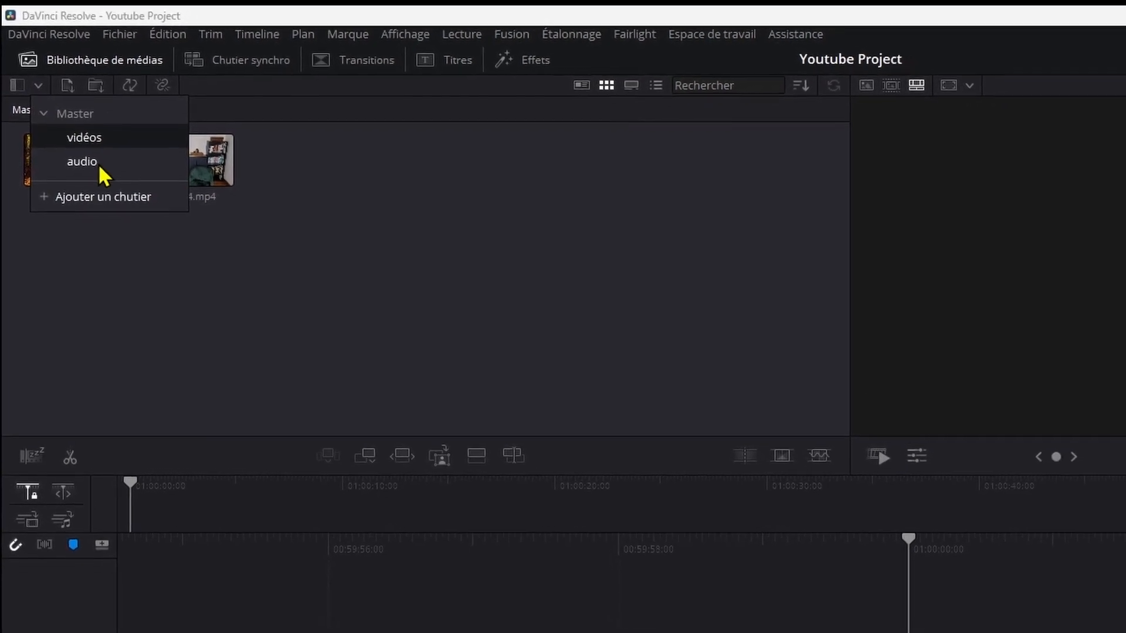
left_click(88, 162)
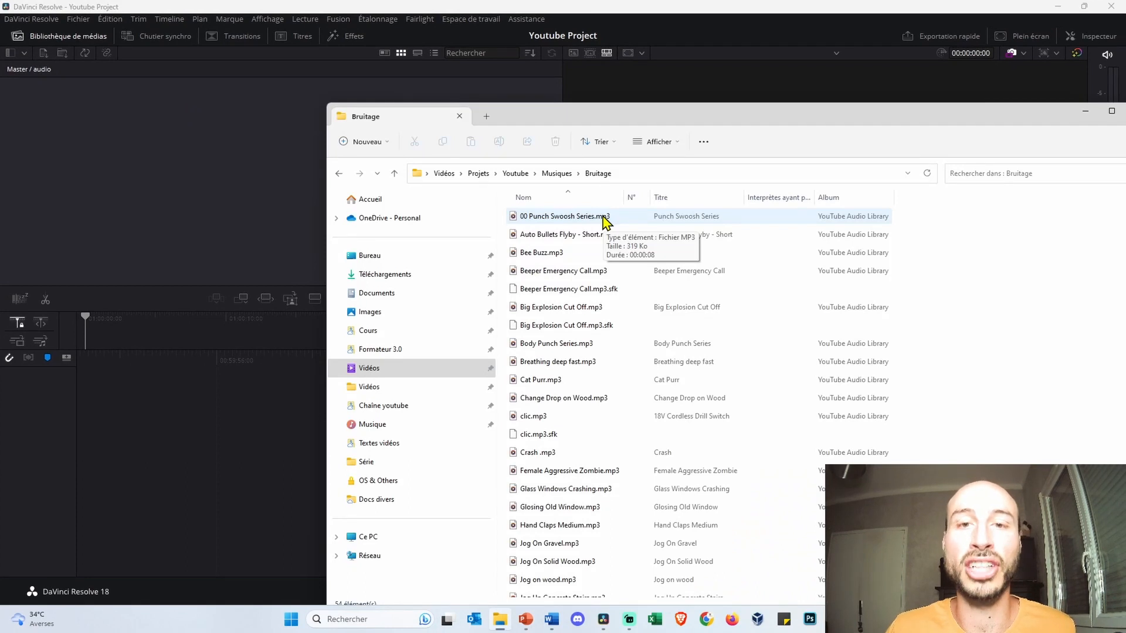
left_click_drag(603, 218, 173, 149)
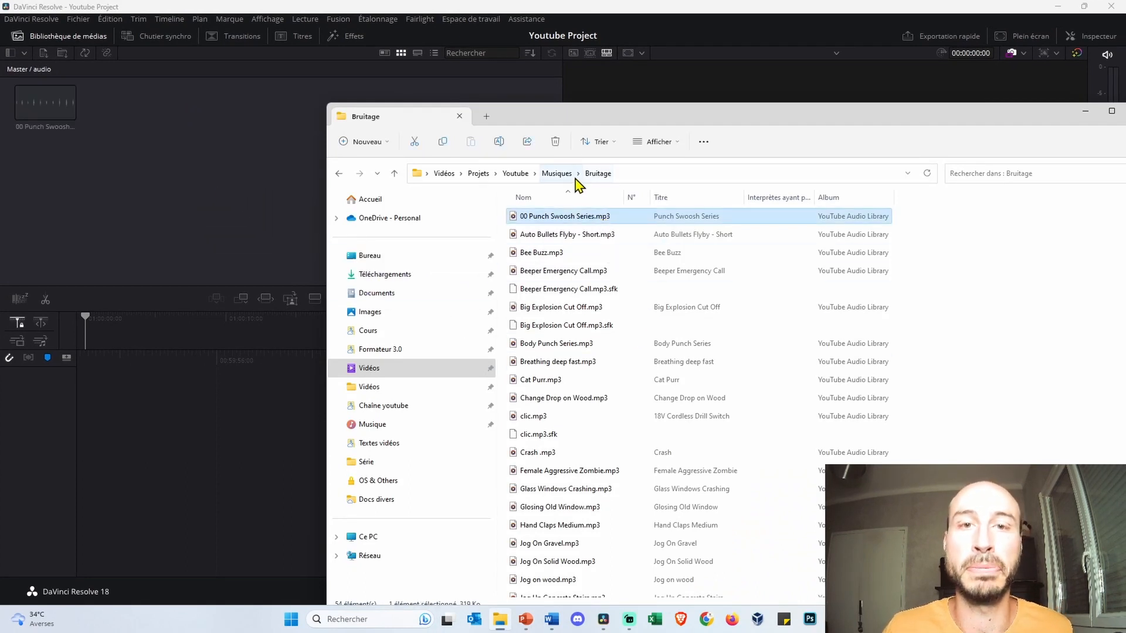
left_click(212, 170)
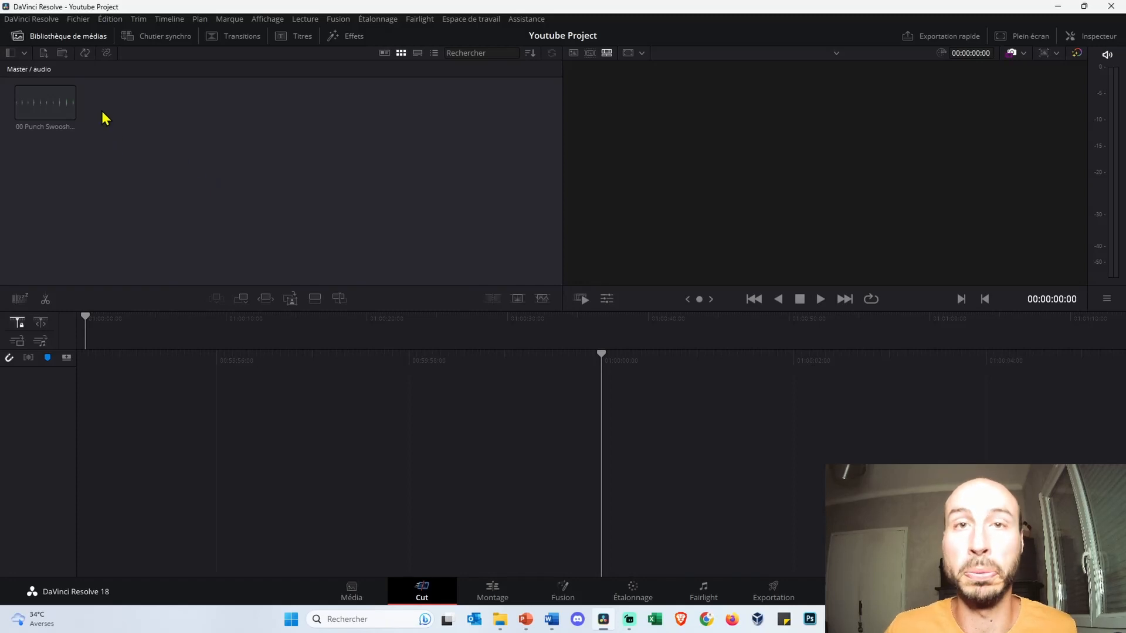
- Return to the vidéos bin and import suscribe.mp4 from the Youtube Vidéos folder into it
left_click(26, 67)
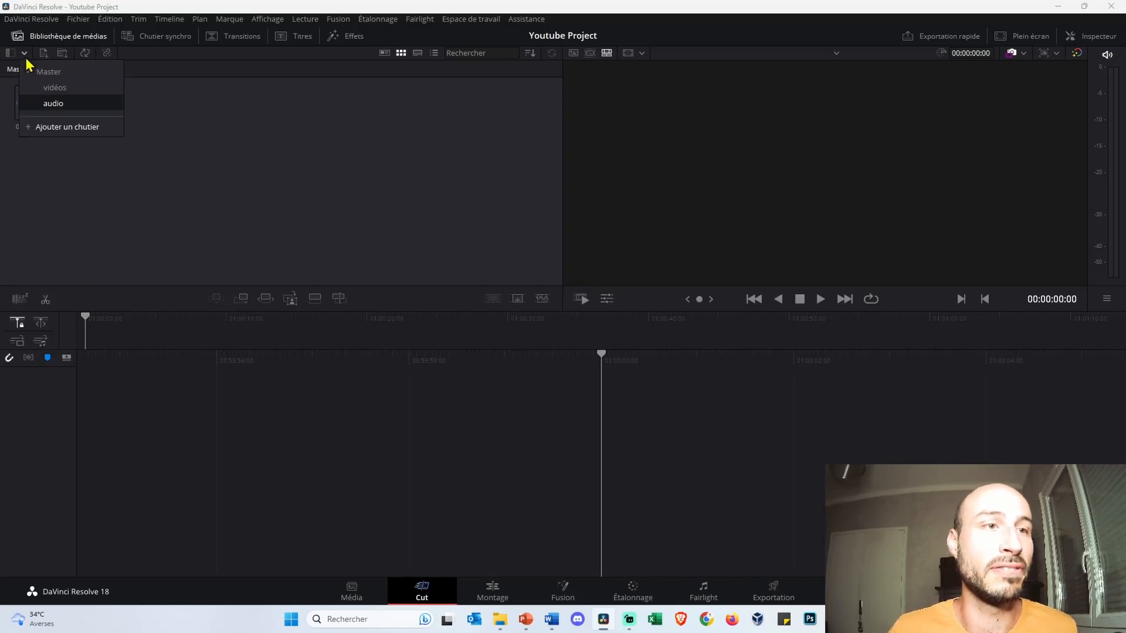
left_click(103, 104)
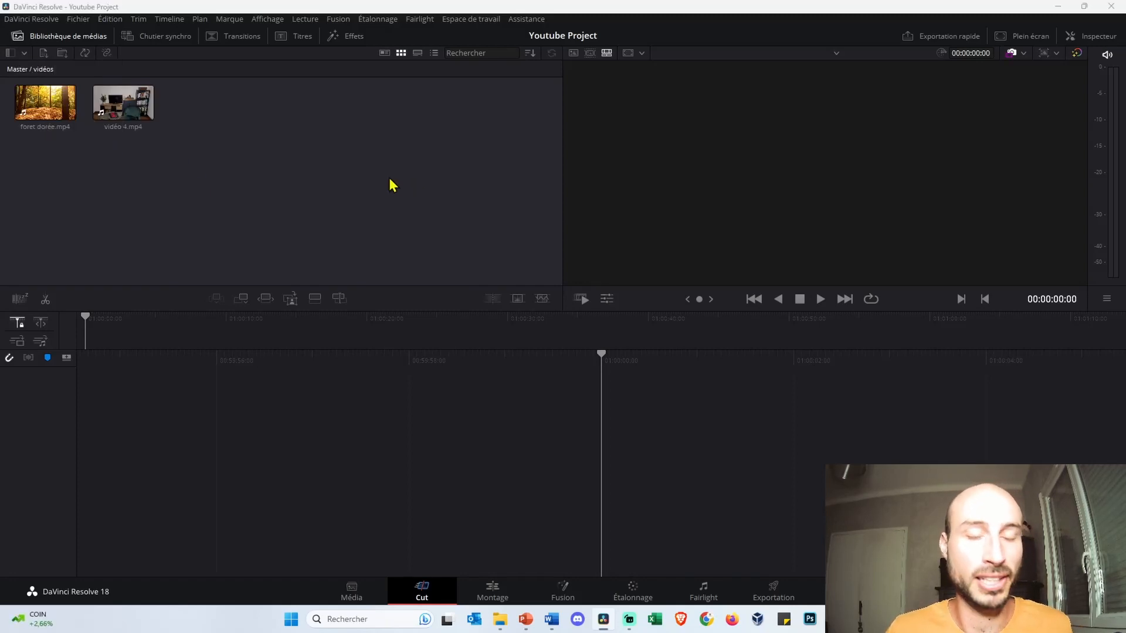
key("alt+Tab")
left_click_drag(803, 238, 221, 111)
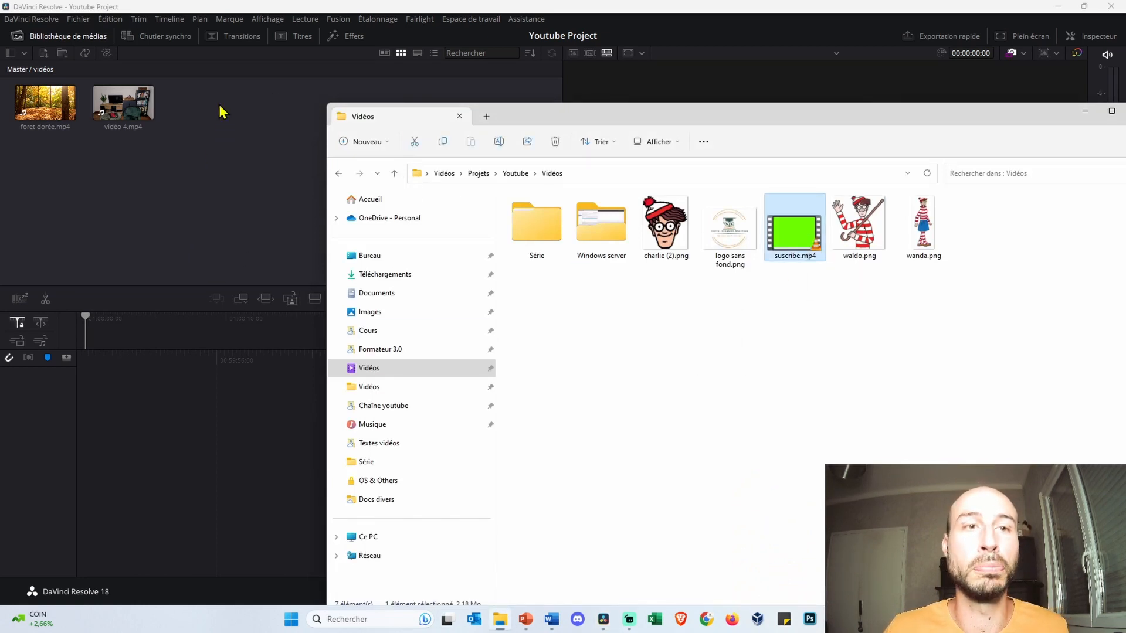
left_click(224, 154)
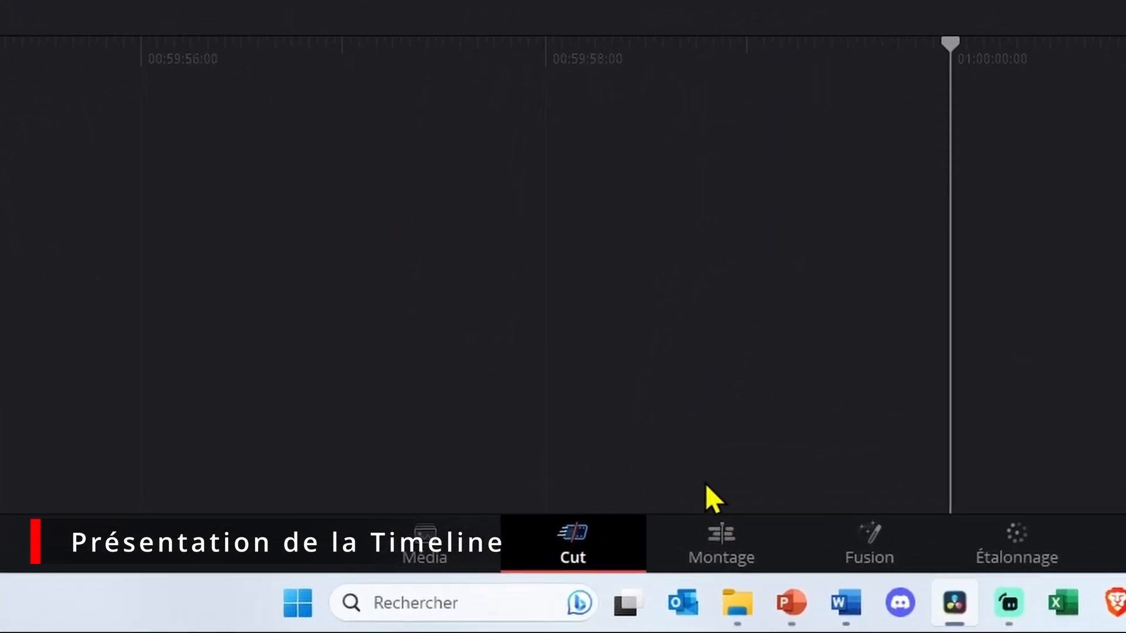
- Switch to the Montage page and place foret dorée.mp4 at the start of a new timeline
left_click(726, 544)
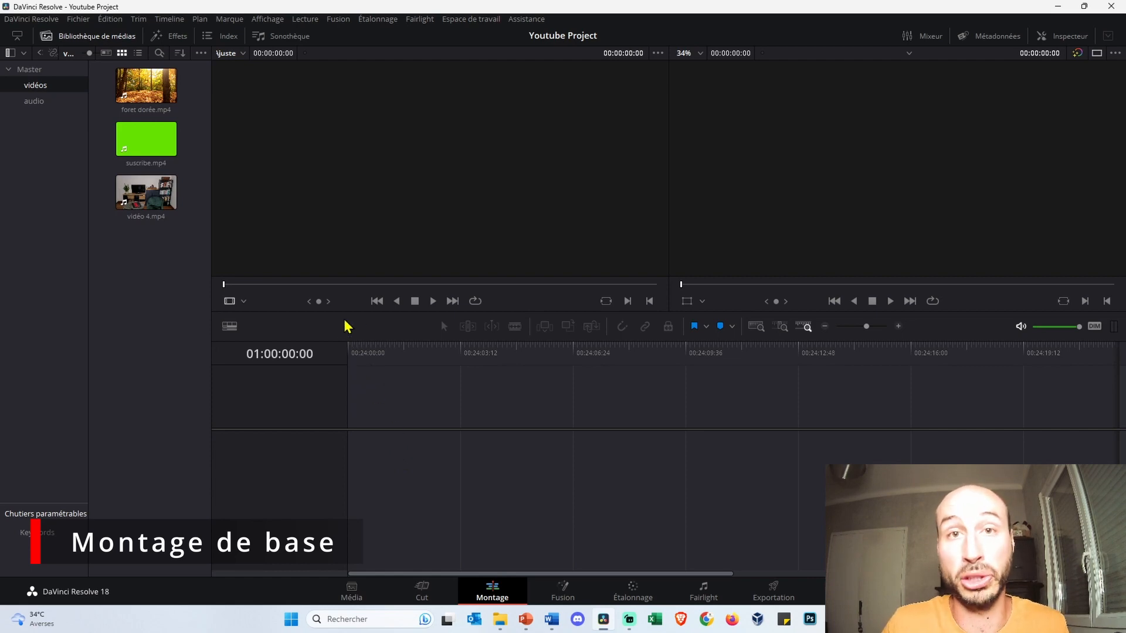
left_click(151, 87)
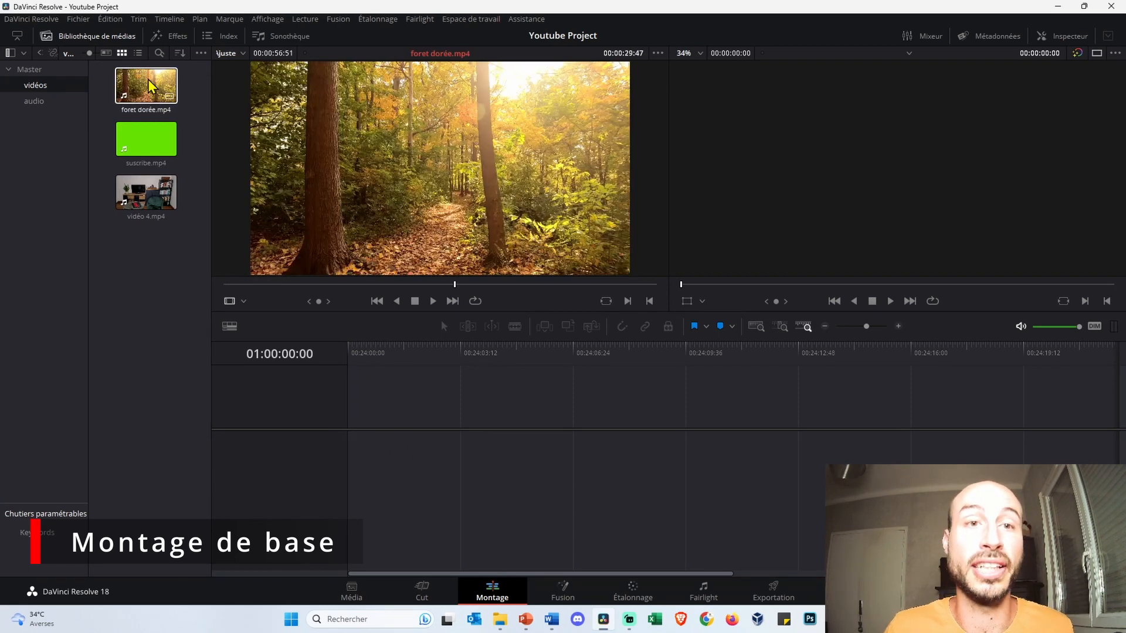
left_click_drag(151, 87, 370, 424)
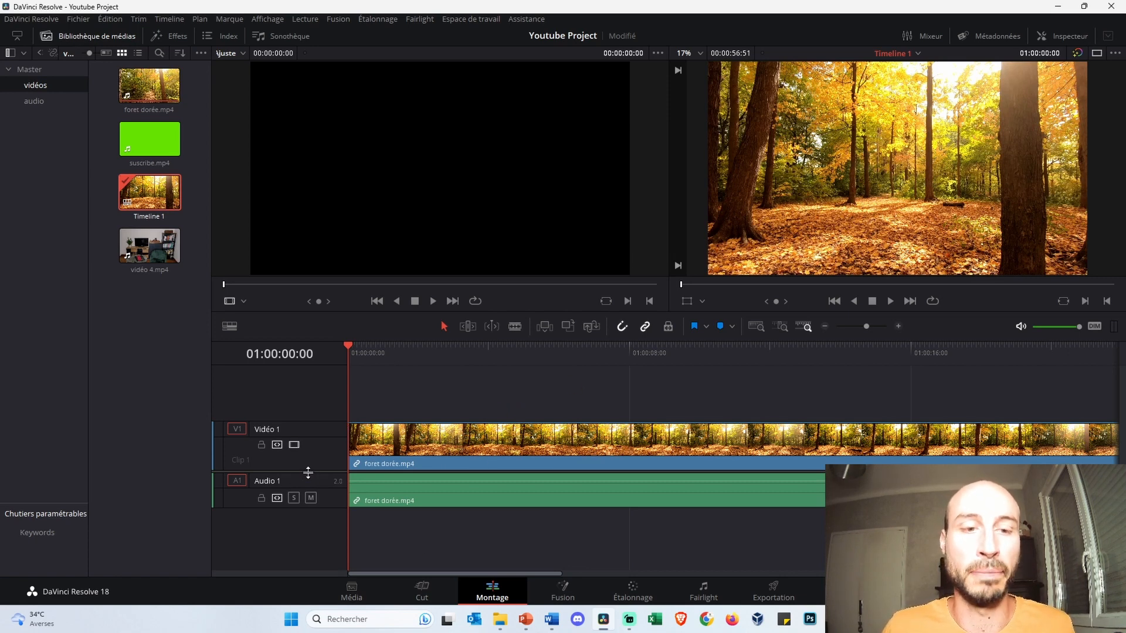
- Move the playhead to 01:00:12:21 in Timeline 1 and examine the foret dorée.mp4 clip around it
left_click(259, 289)
left_click(144, 253)
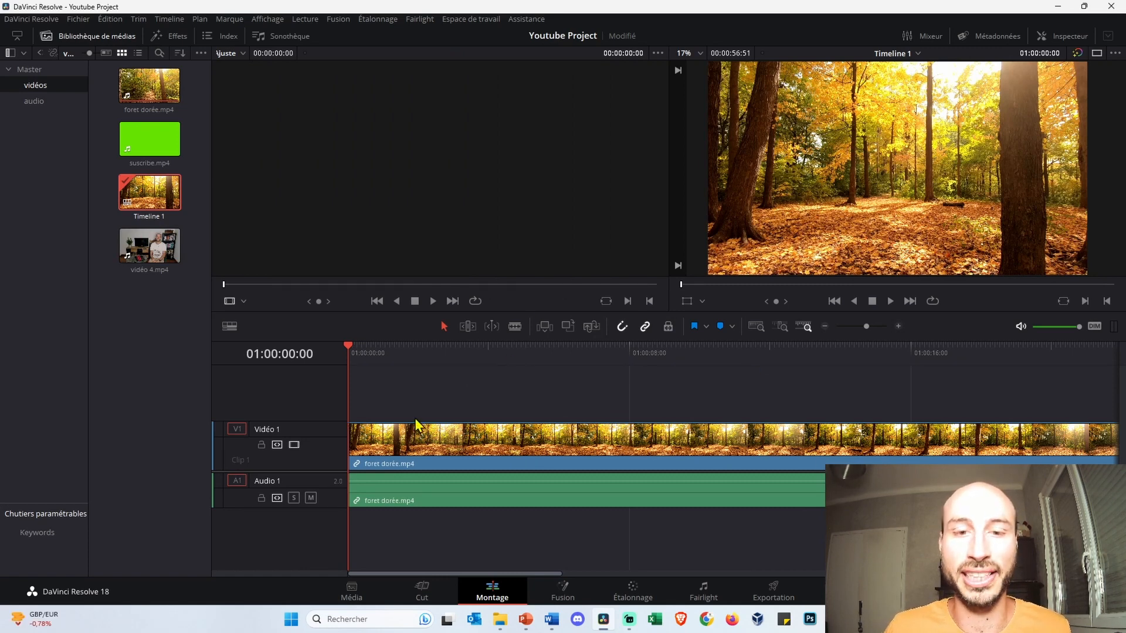
left_click_drag(402, 573, 369, 574)
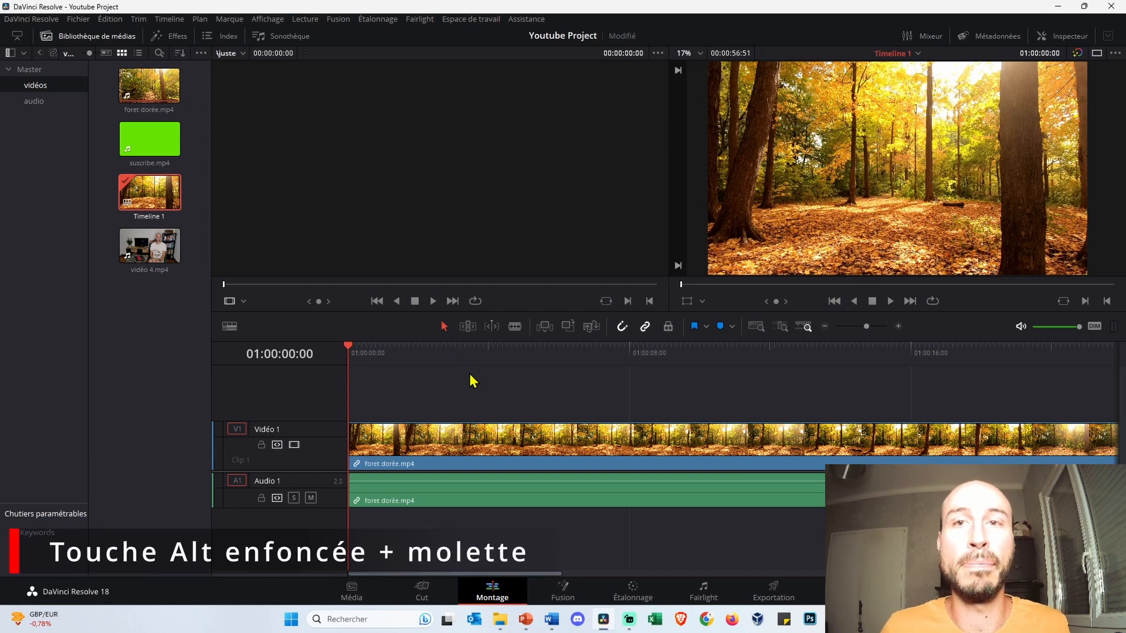
scroll(474, 381, "down", 5)
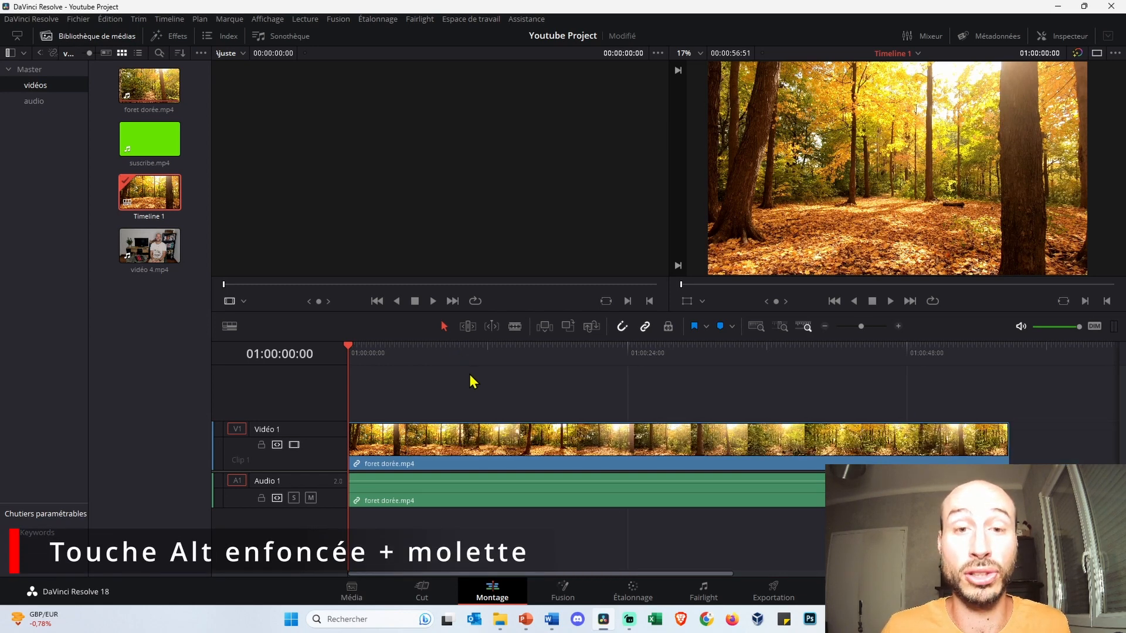
scroll(470, 377, "up", 6)
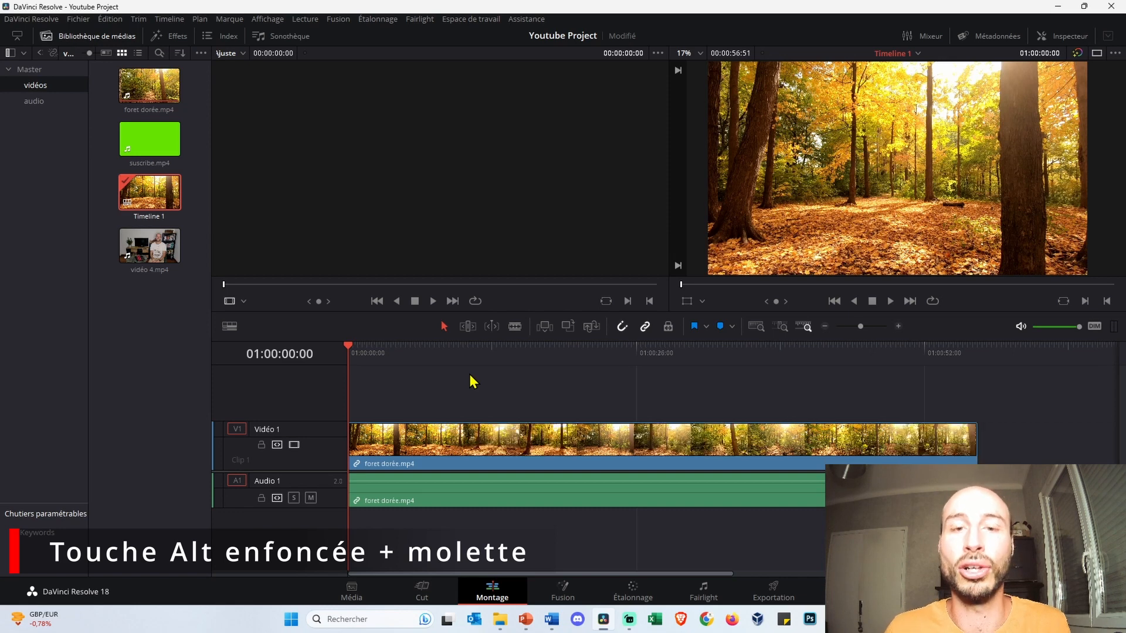
scroll(470, 378, "down", 6)
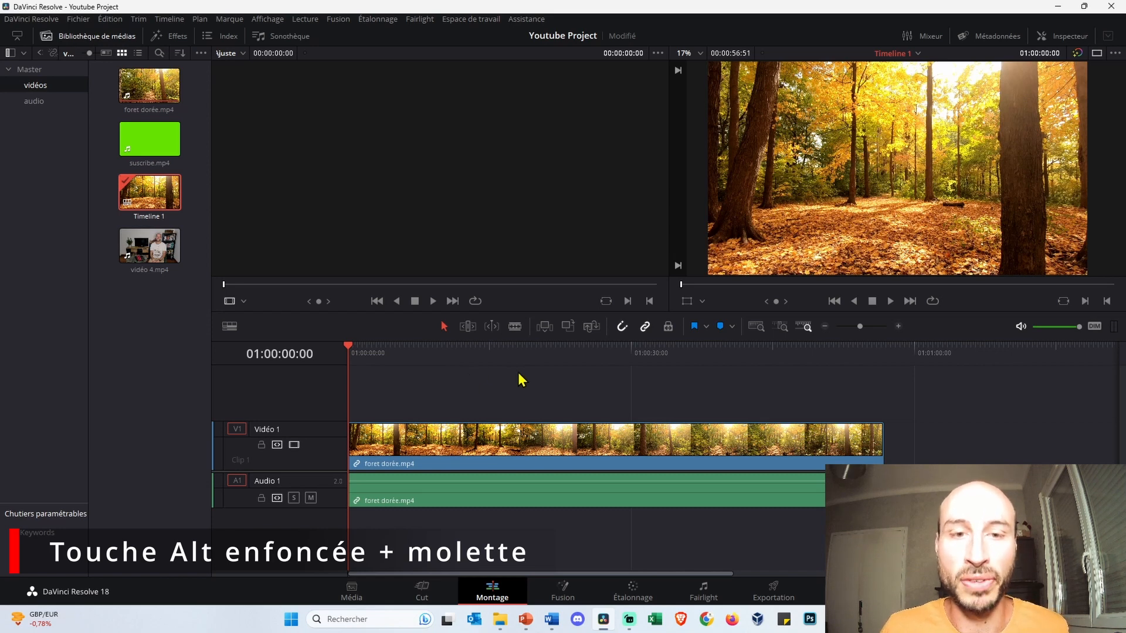
left_click_drag(351, 347, 470, 354)
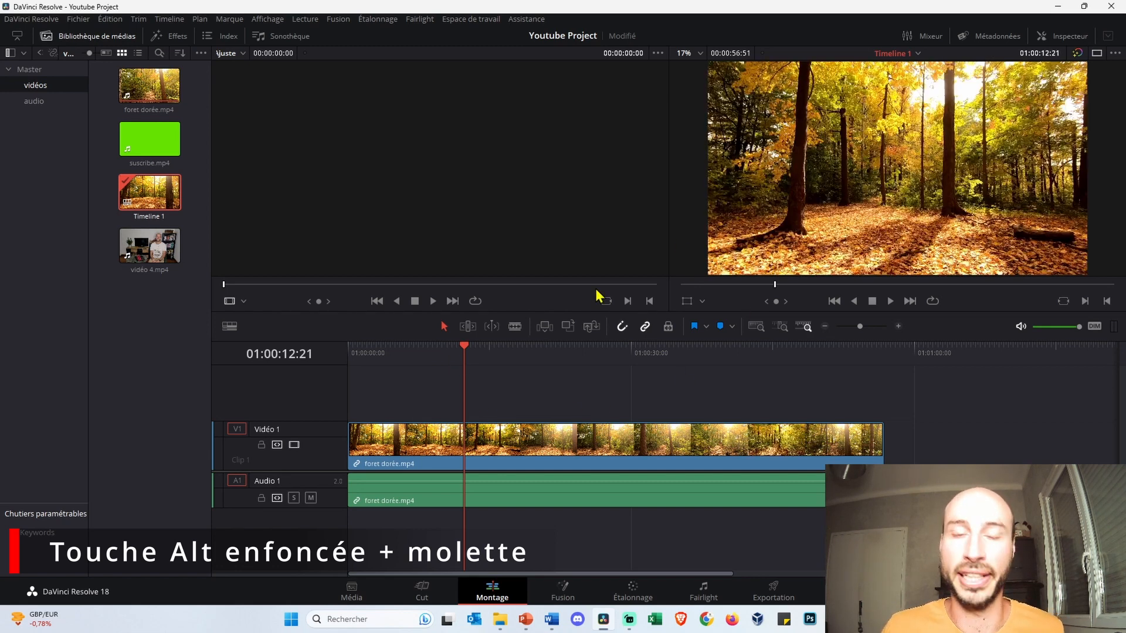
scroll(516, 355, "up", 10)
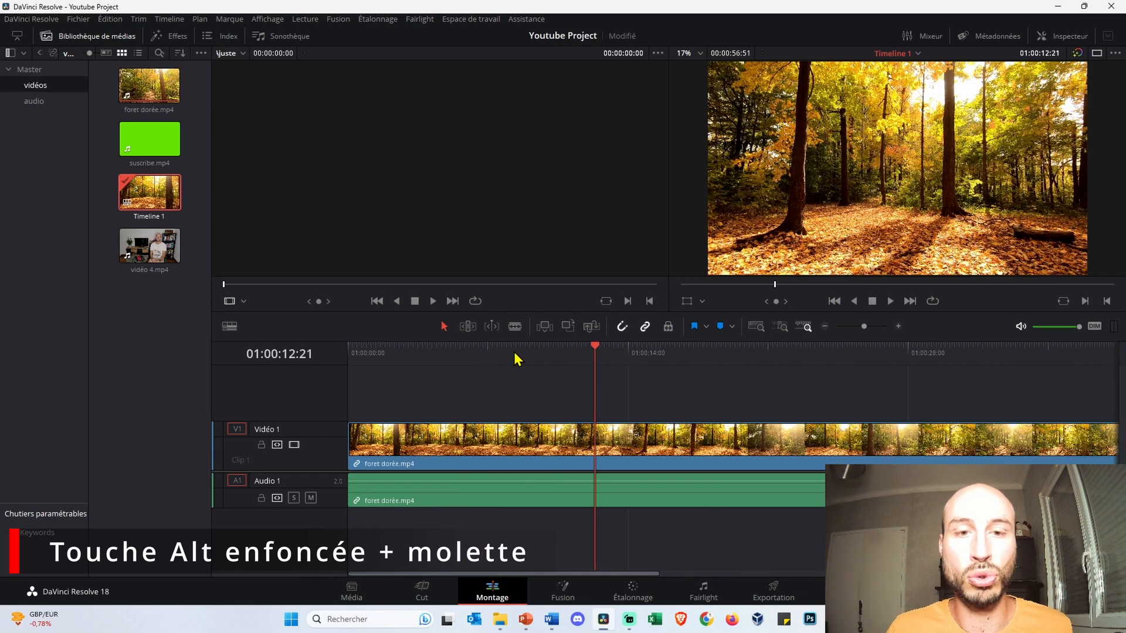
scroll(716, 399, "up", 5, "alt")
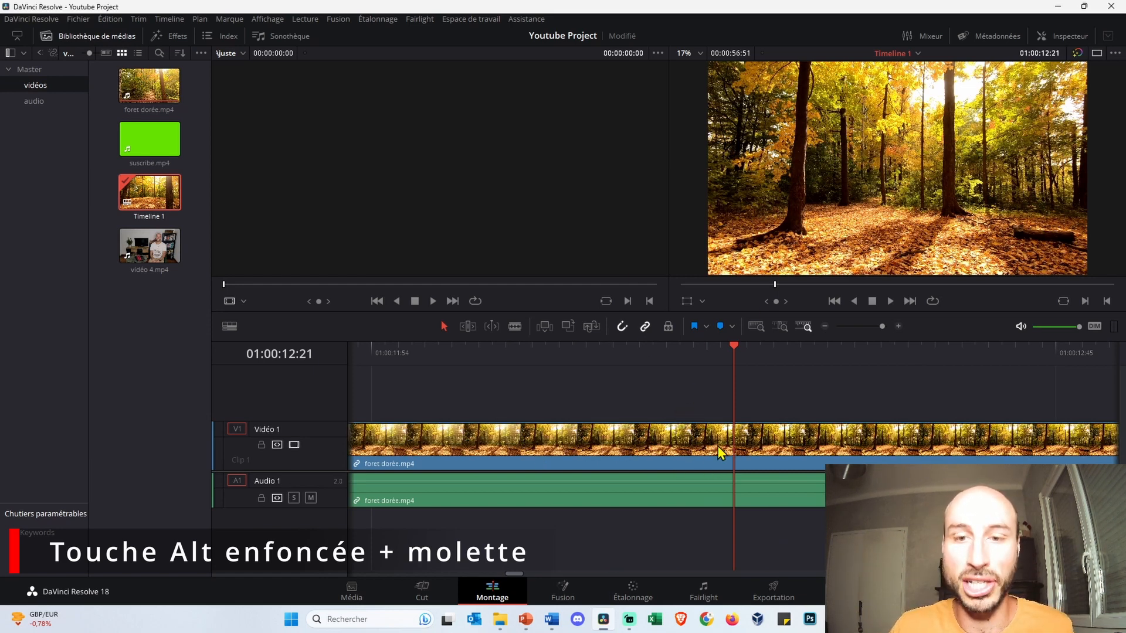
scroll(738, 389, "down", 5)
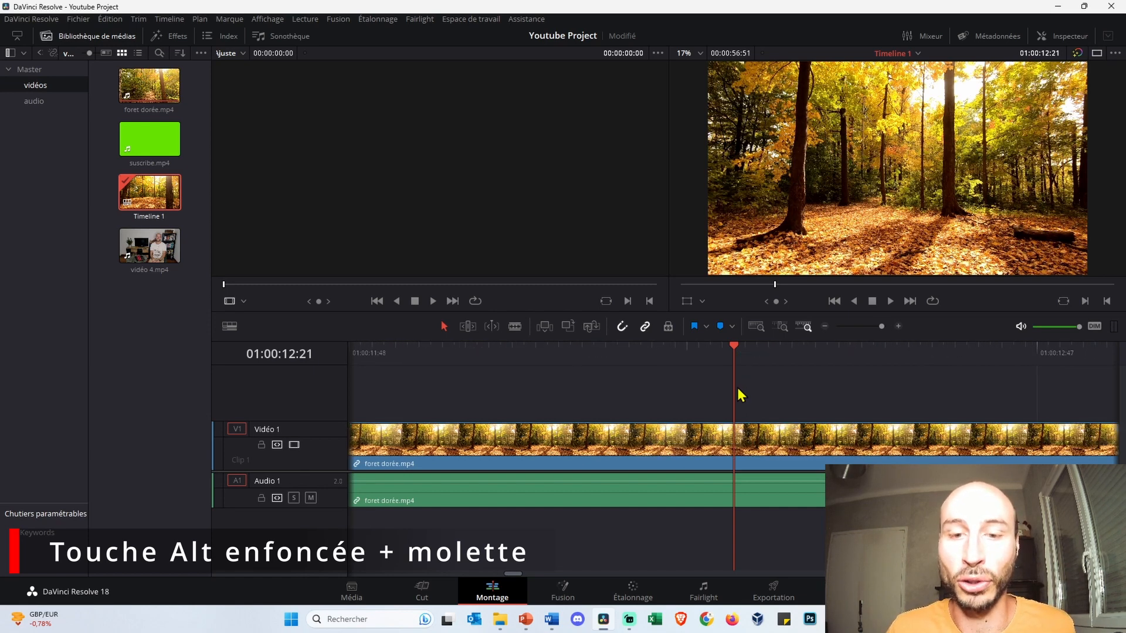
scroll(739, 388, "down", 6)
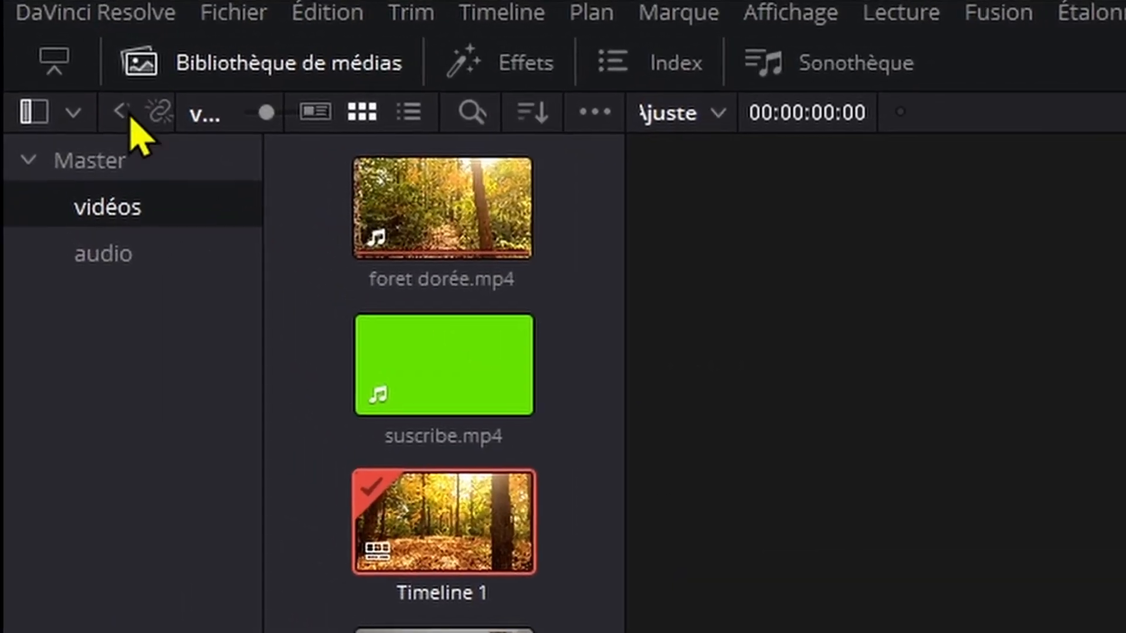
- Switch to single-viewer mode and show the Inspector settings of the foret dorée.mp4 clip on the timeline
left_click(56, 63)
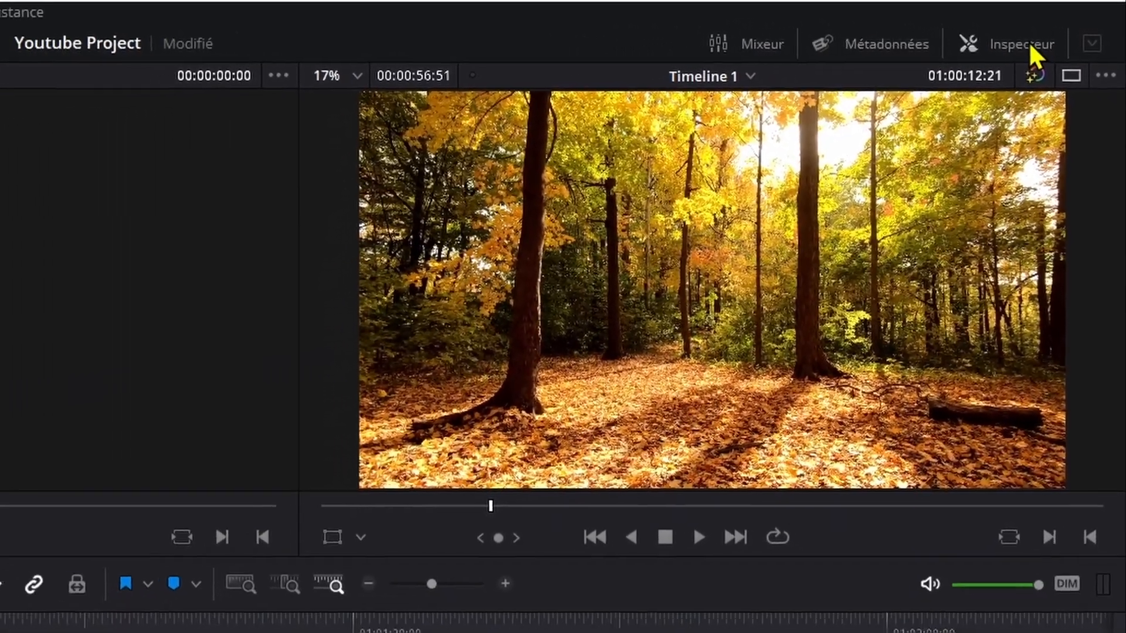
left_click(1028, 42)
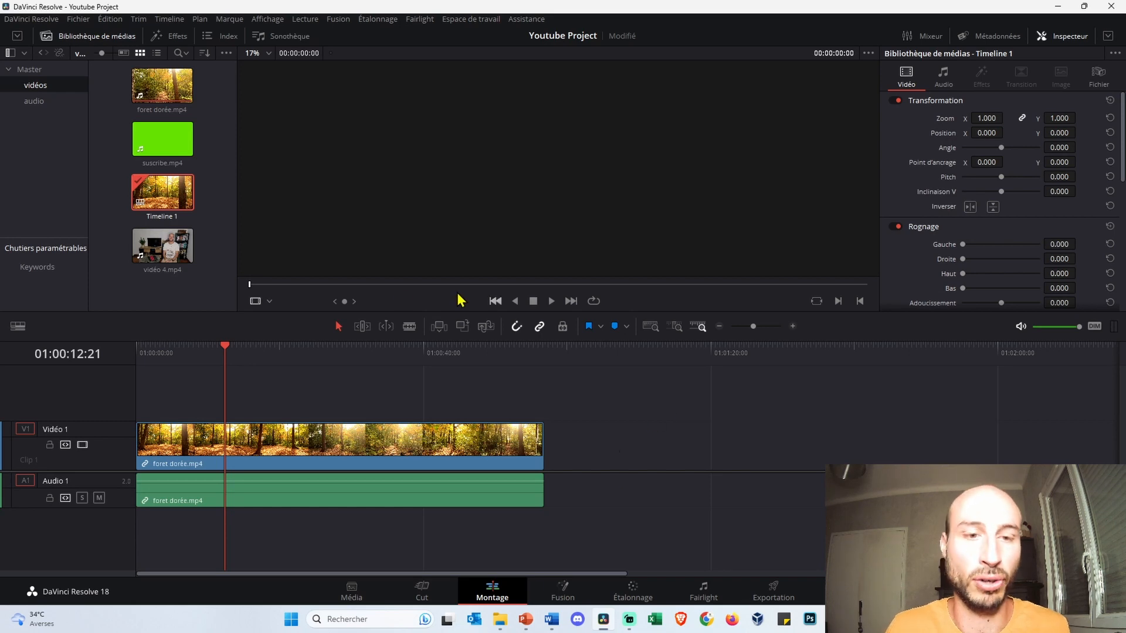
left_click(335, 448)
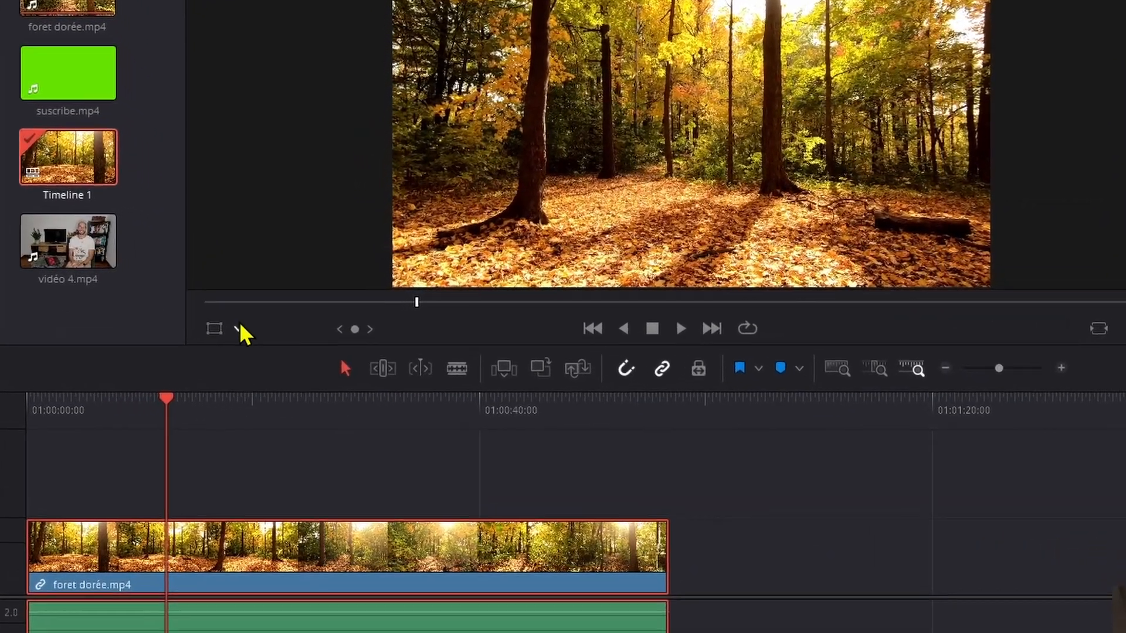
- Turn on the Transformation overlay in the viewer so the whole frame of foret dorée.mp4 and its handles can be manipulated
left_click(254, 315)
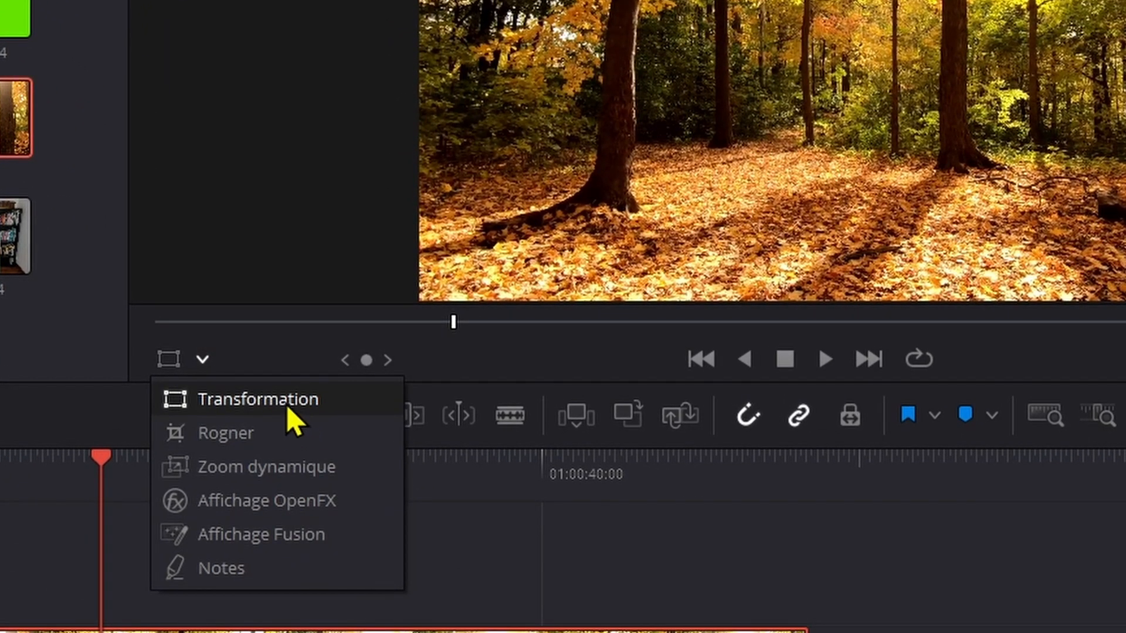
left_click(285, 407)
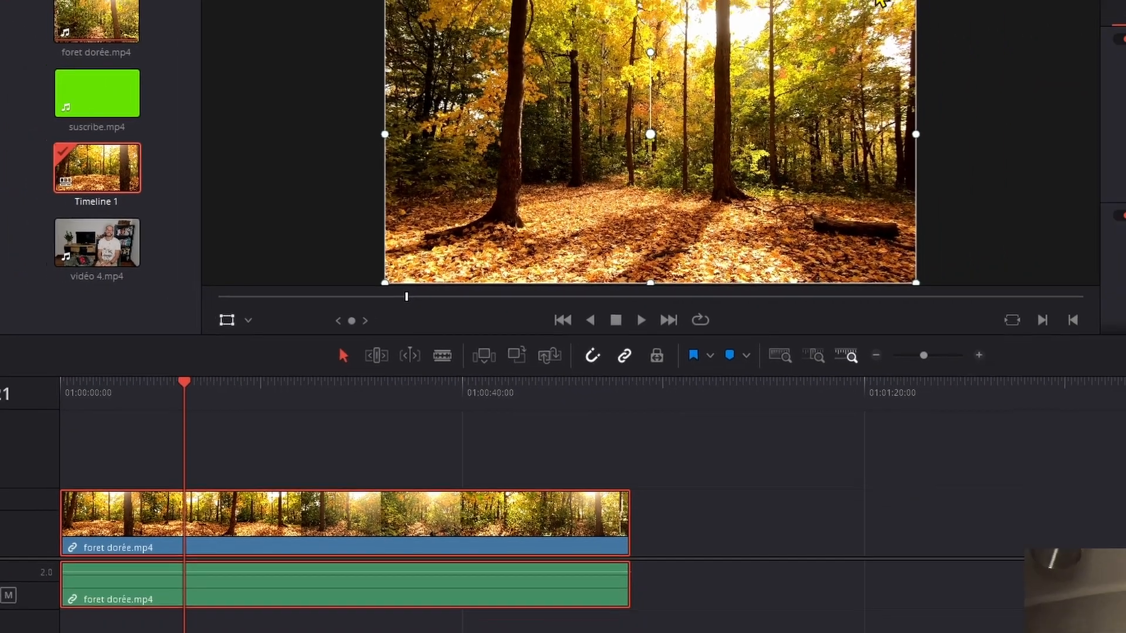
scroll(820, 42, "down", 2)
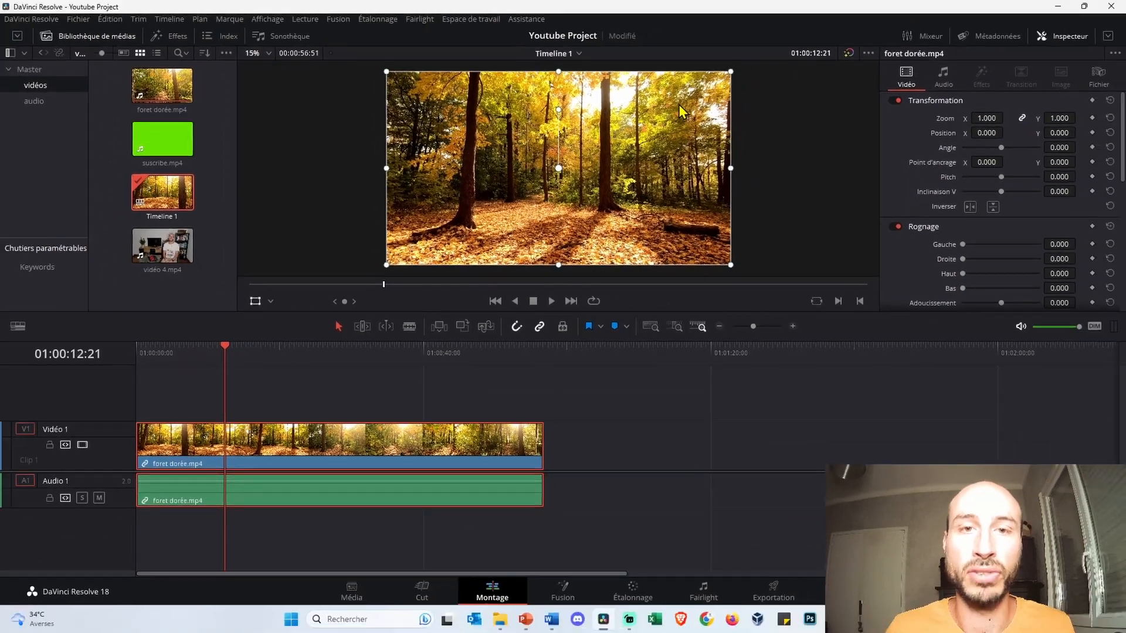
scroll(818, 44, "down", 2)
scroll(655, 136, "up", 3)
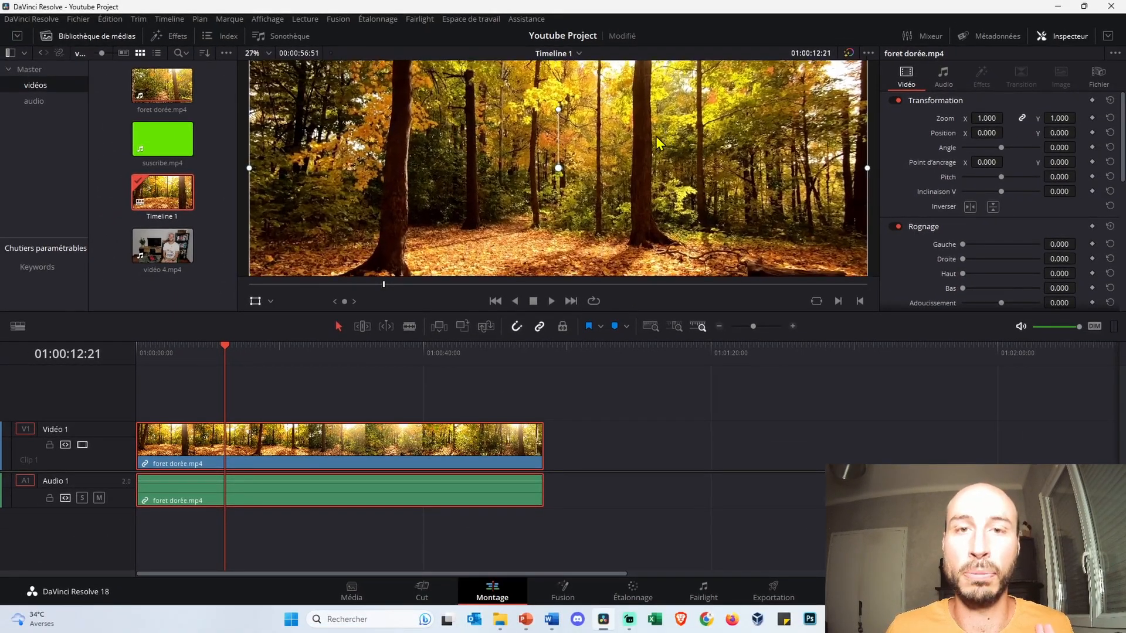
scroll(656, 136, "down", 2)
scroll(655, 136, "down", 1)
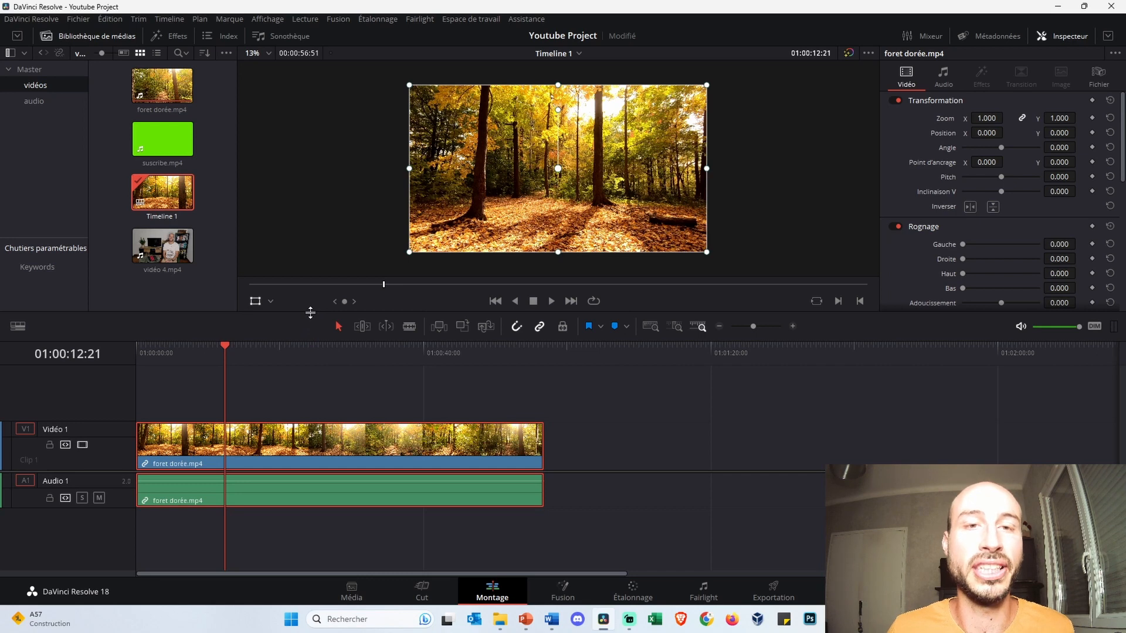
- Enlarge the viewer area and scale foret dorée.mp4 up in the viewer to a zoom of about 1.706
left_click_drag(310, 312, 325, 438)
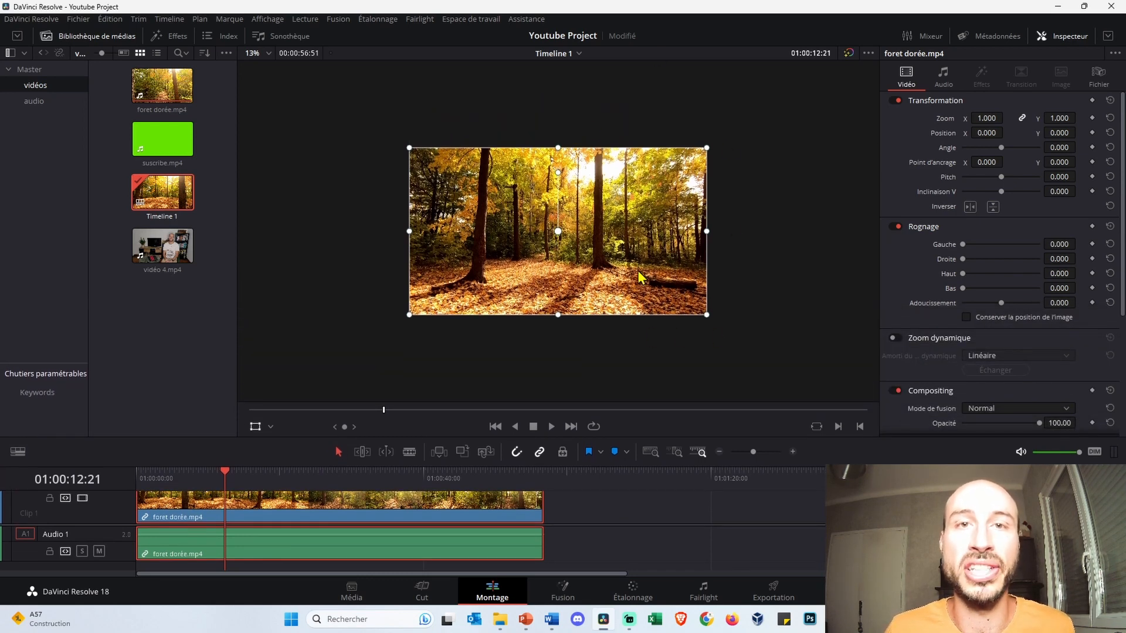
scroll(582, 267, "up", 5)
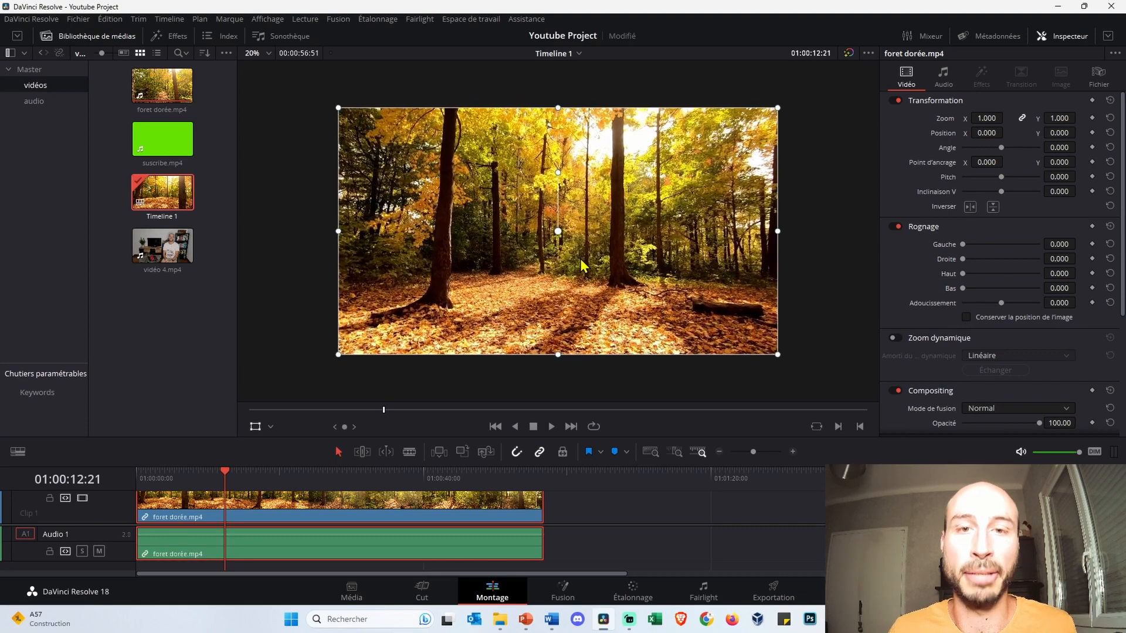
scroll(582, 267, "up", 1)
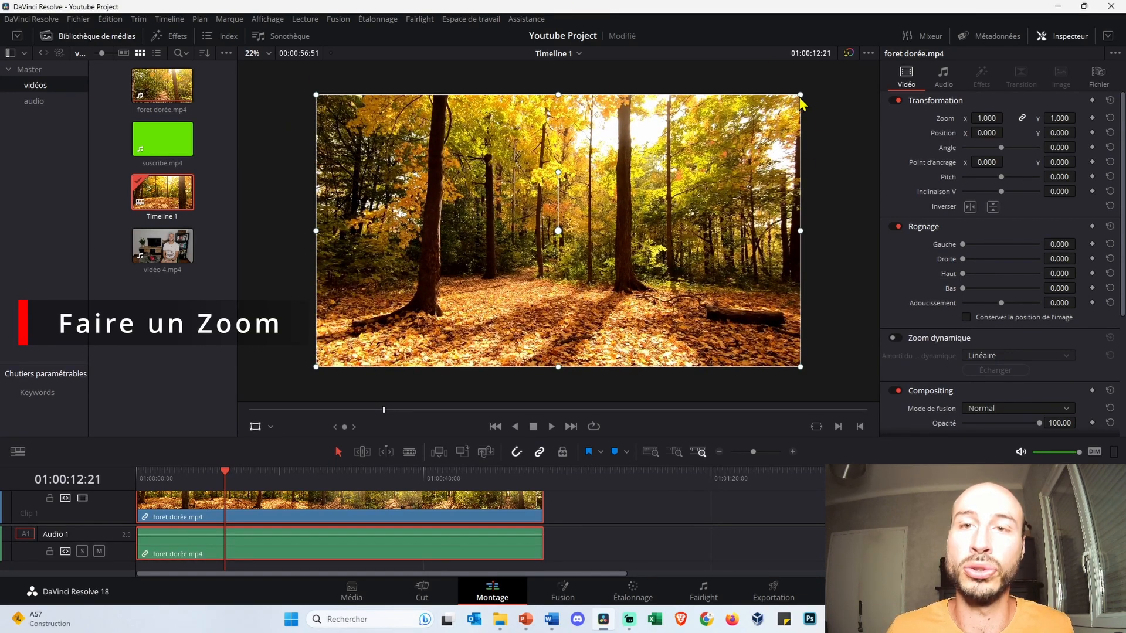
left_click_drag(801, 98, 1003, 6)
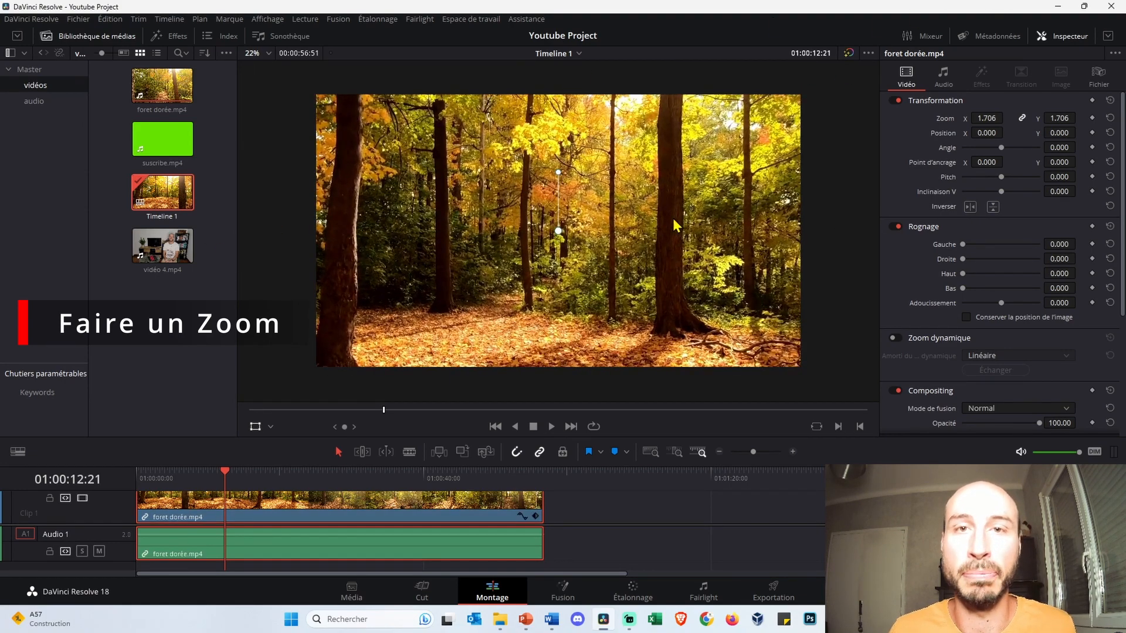
- Scale foret dorée.mp4 back down with its transform handles to a zoom of about 1.008
scroll(572, 218, "down", 3)
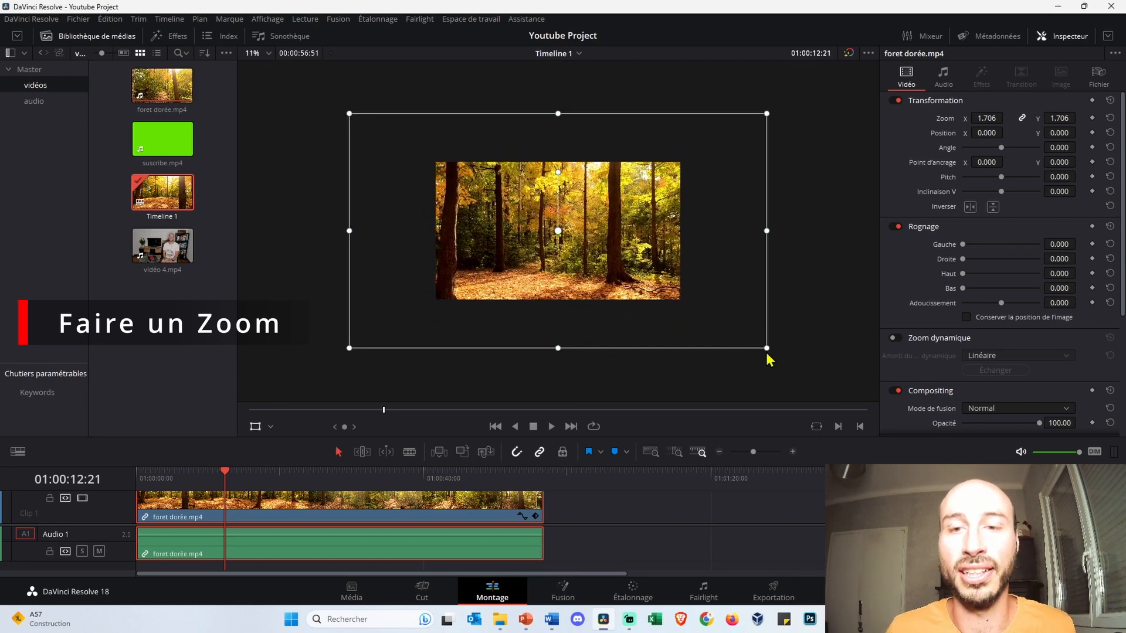
left_click_drag(768, 351, 681, 302)
scroll(529, 151, "up", 3)
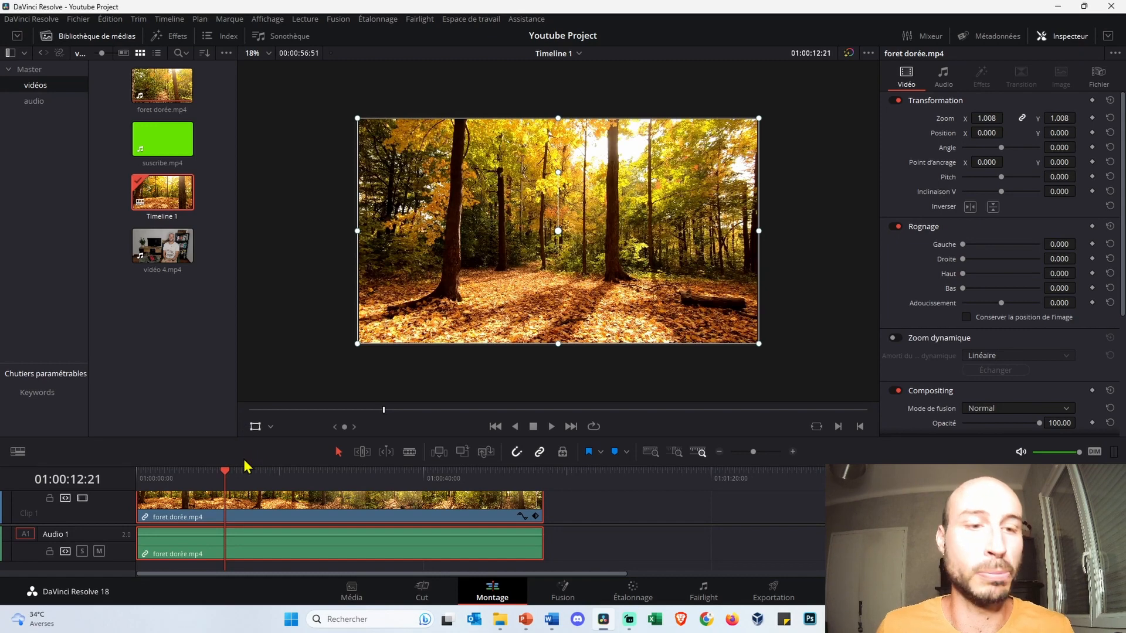
- Enlarge the timeline area and lower the divider between the video and audio tracks
left_click_drag(264, 460, 303, 300)
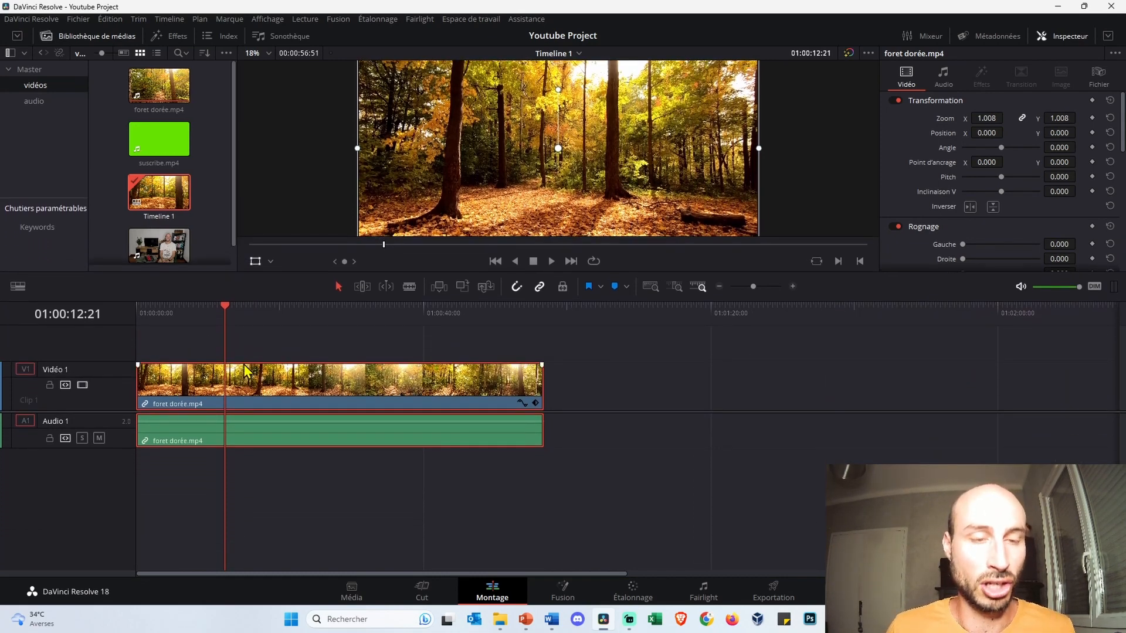
scroll(245, 371, "up", 8)
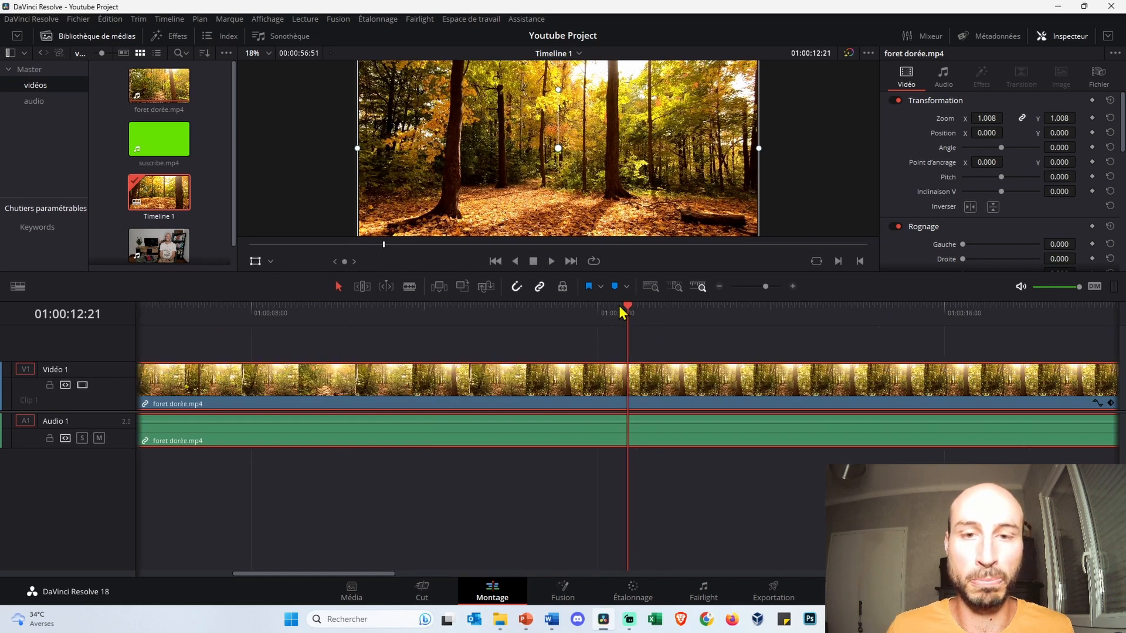
left_click_drag(101, 413, 101, 460)
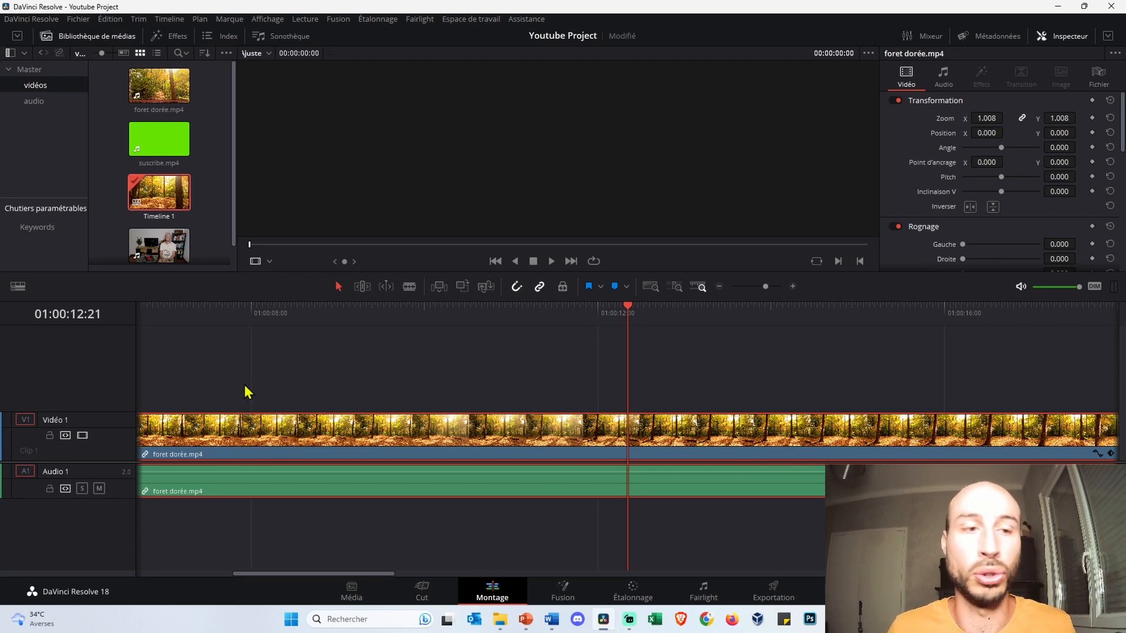
- Unlink the video and audio of the foret dorée.mp4 clip and select only its video part
left_click(237, 444)
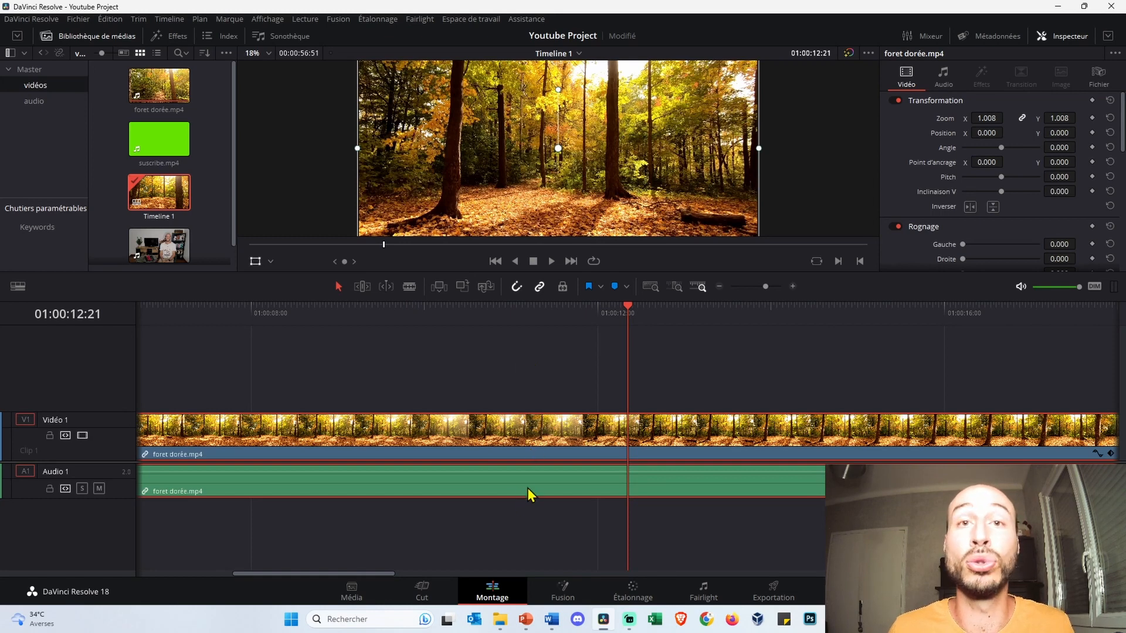
right_click(516, 434)
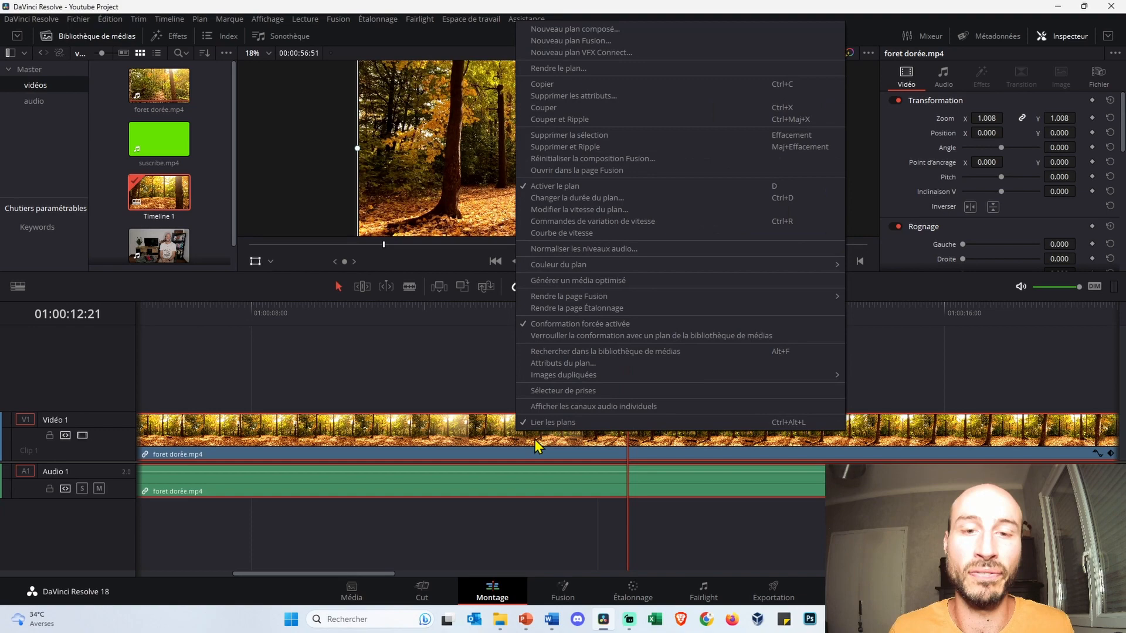
left_click(560, 422)
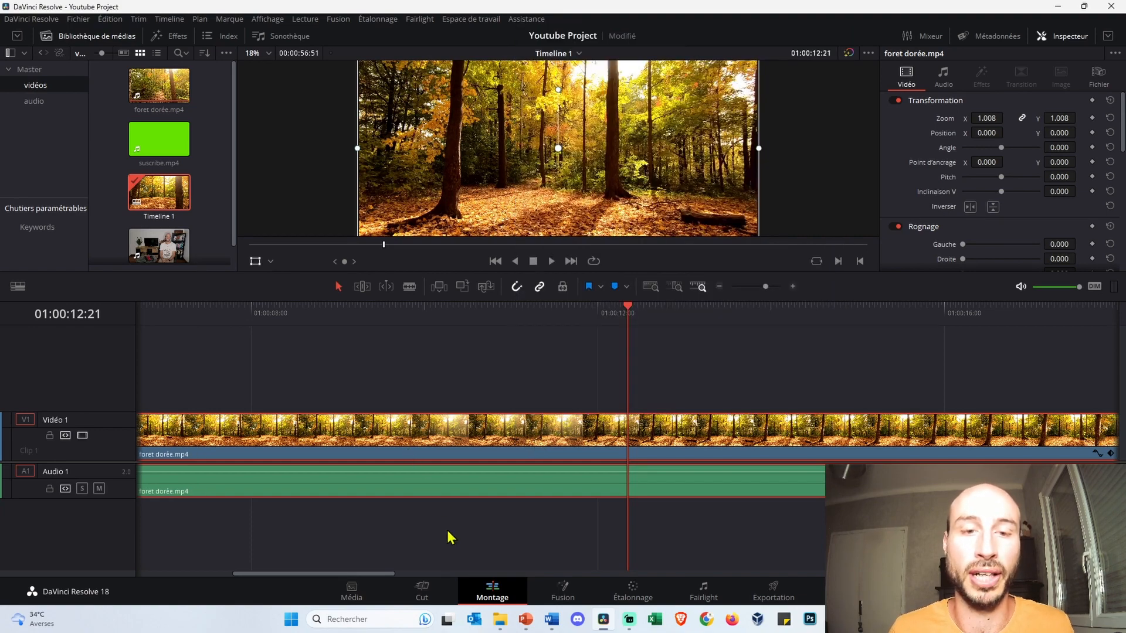
left_click_drag(454, 442, 342, 455)
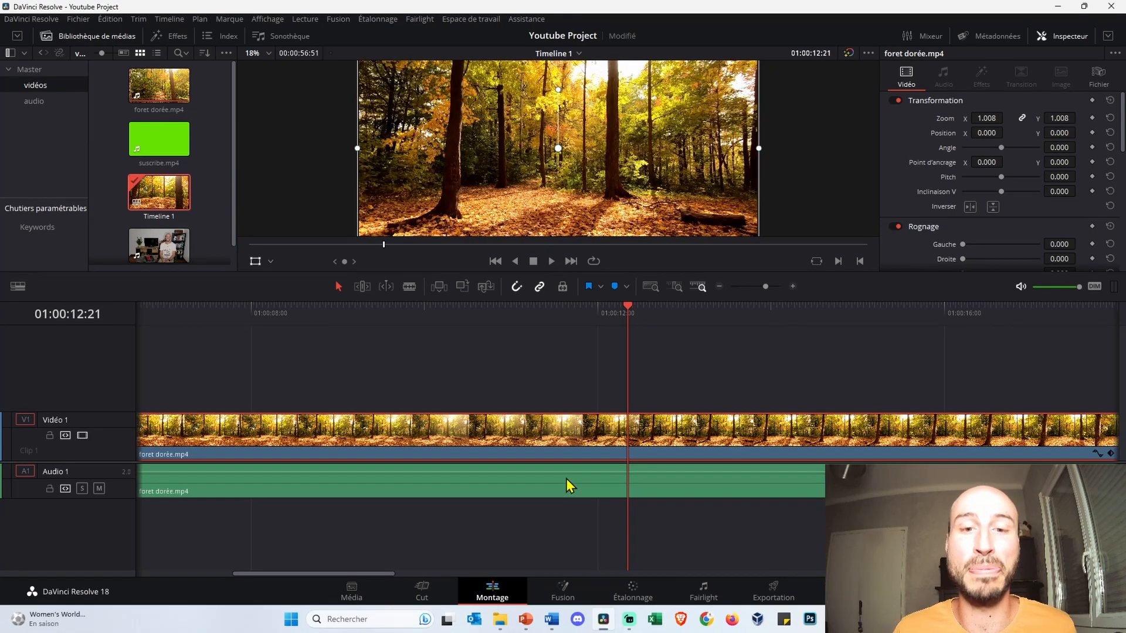
- Link the video and audio parts of foret dorée.mp4 together again
left_click(567, 485)
right_click(569, 485)
left_click(577, 468)
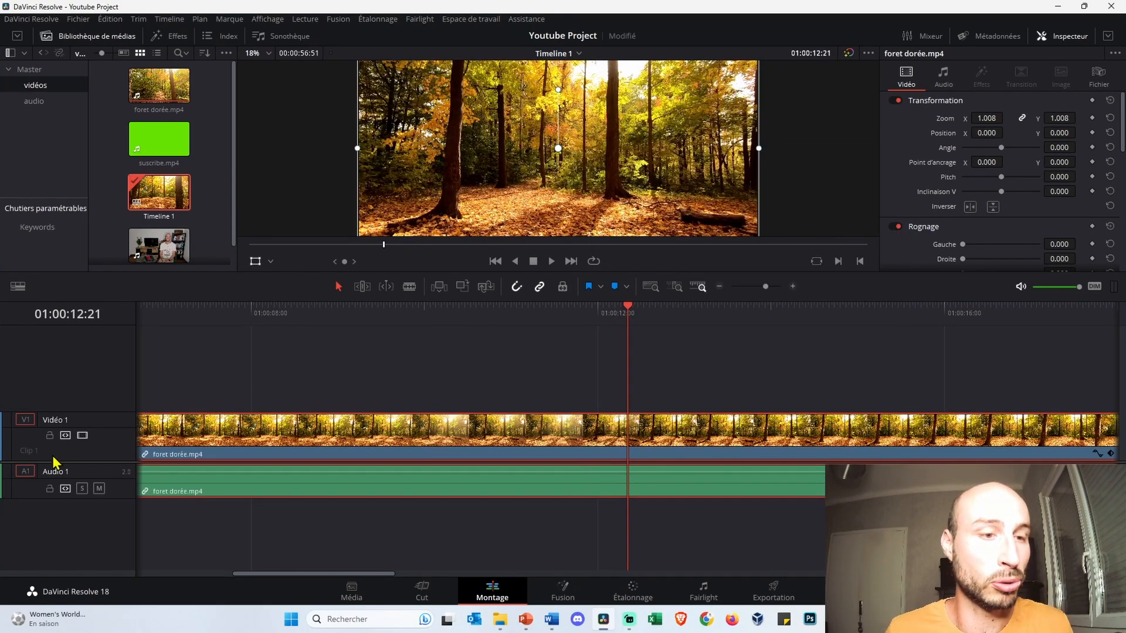
- Increase the height of the Vidéo 1 and Audio 1 tracks
left_click_drag(105, 412, 127, 328)
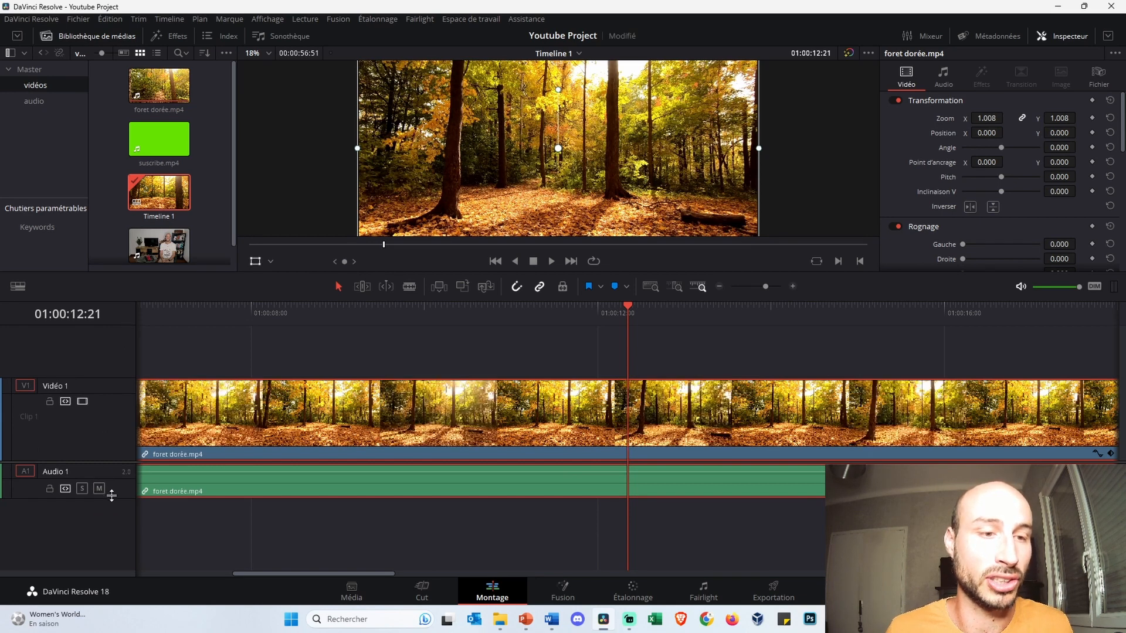
left_click_drag(111, 497, 111, 573)
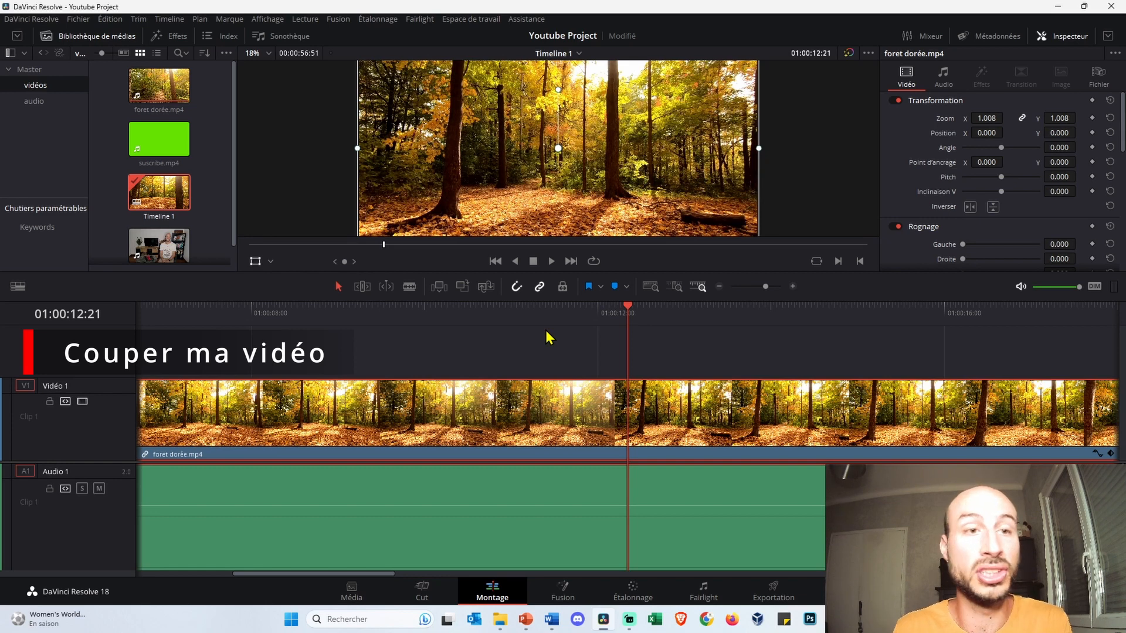
- Cut the foret dorée.mp4 clip with the Blade at 01:00:12:21 and again about 70% of the way through its length
left_click(409, 287)
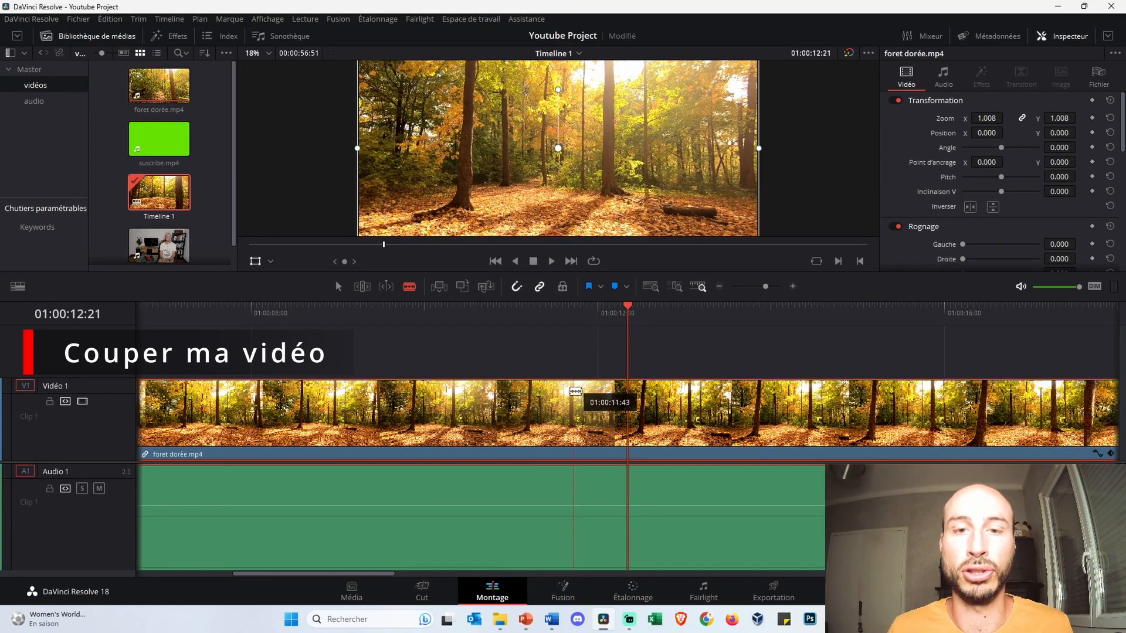
scroll(552, 399, "down", 5)
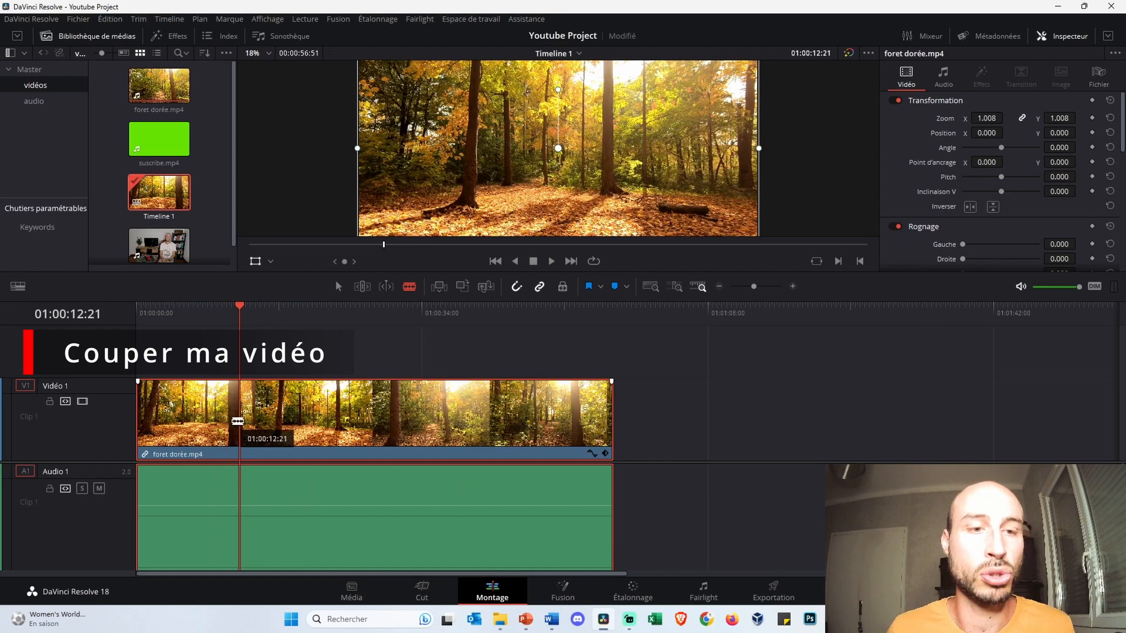
left_click(246, 420)
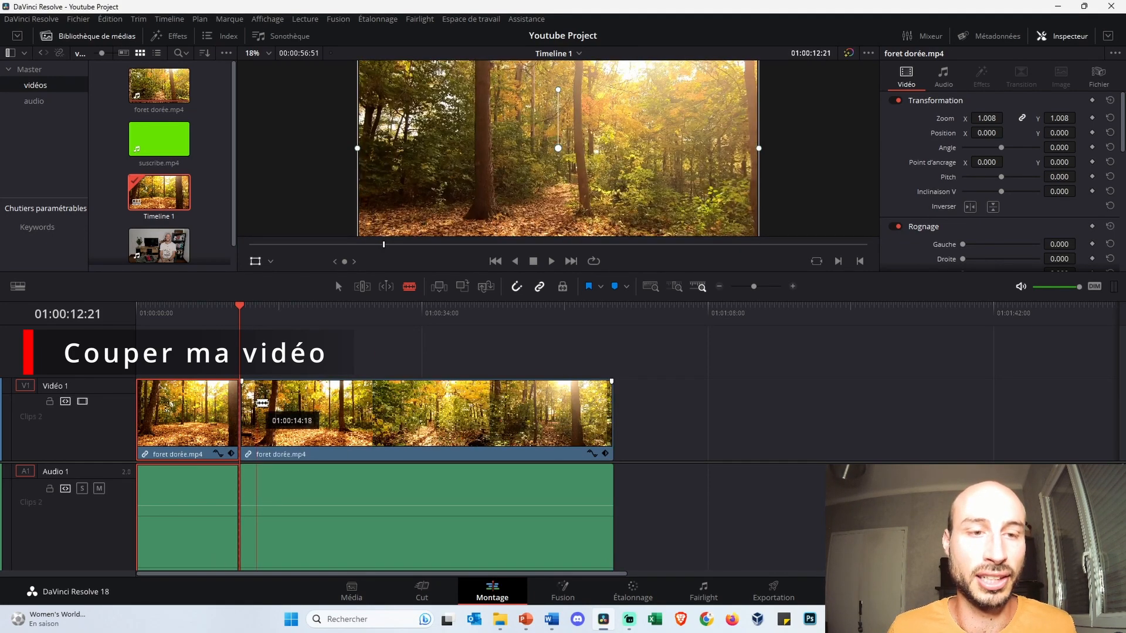
left_click(470, 411)
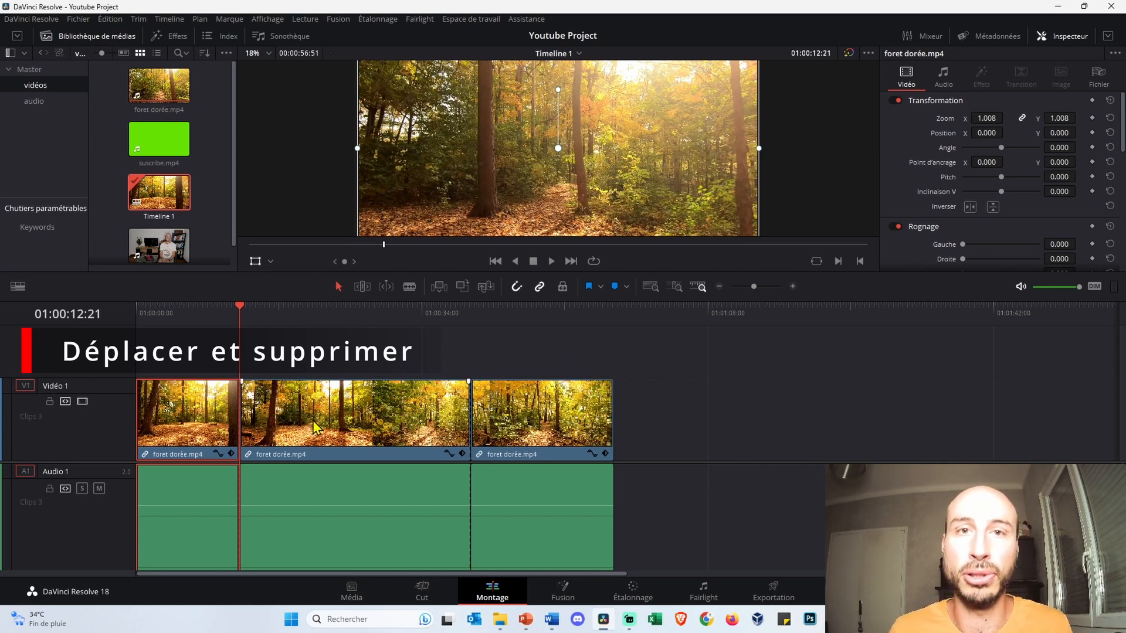
- Separate the three foret dorée.mp4 pieces on the timeline and place the last piece between the first and middle ones, with gaps around it
left_click_drag(538, 429, 788, 434)
left_click_drag(371, 434, 495, 434)
left_click(317, 385)
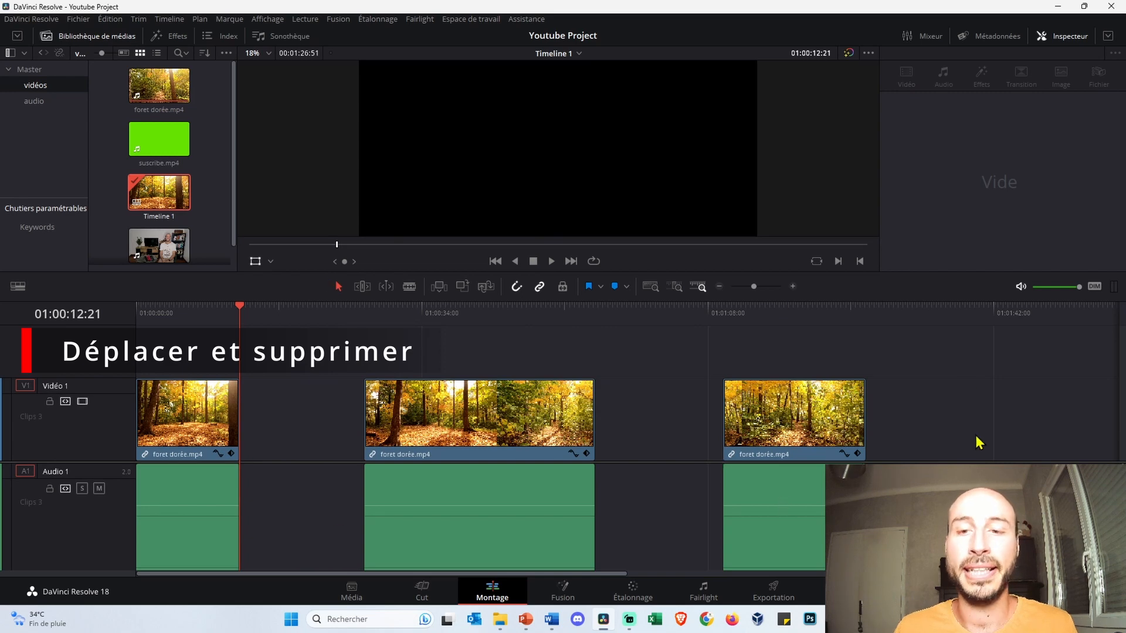
left_click_drag(519, 417, 600, 417)
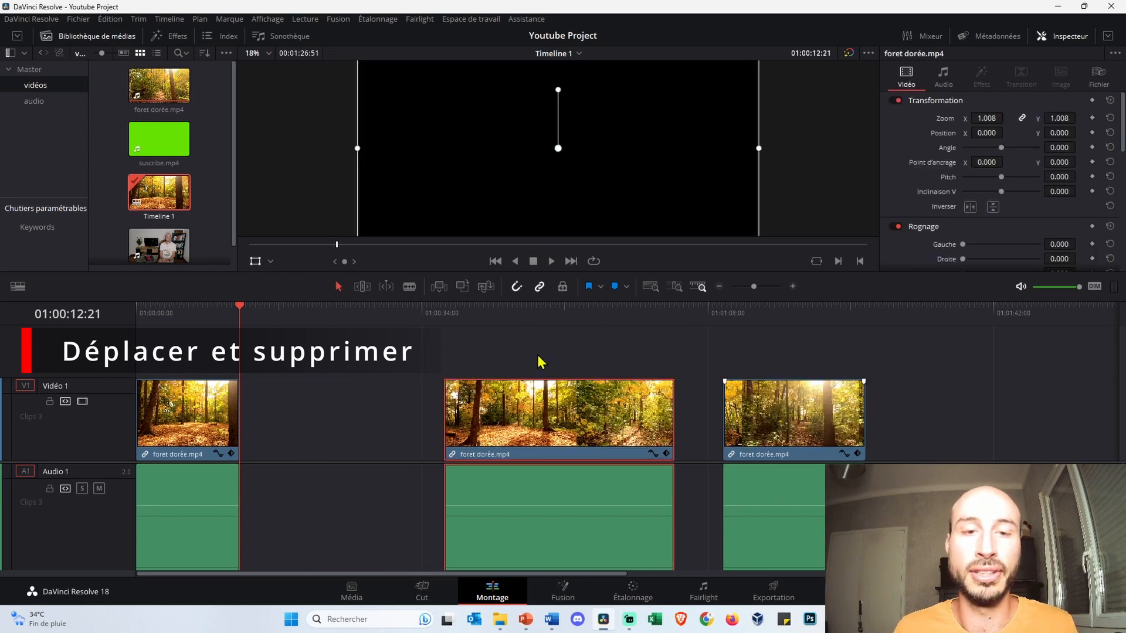
left_click_drag(780, 418, 321, 419)
left_click_drag(240, 308, 256, 312)
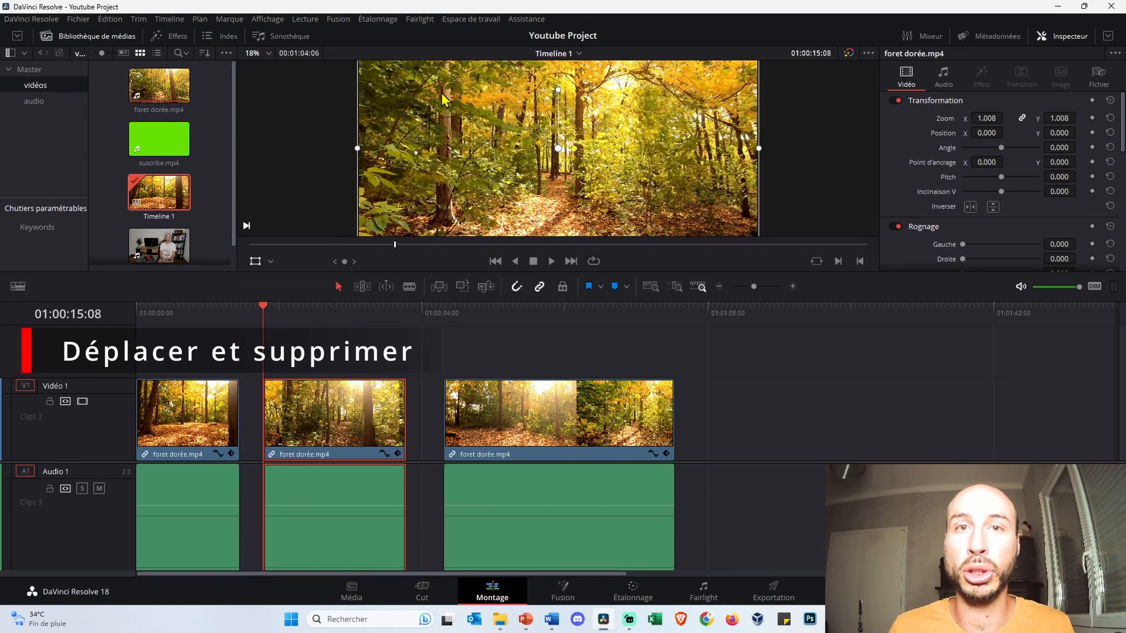
- Delete the gaps between the three foret dorée.mp4 pieces so they follow one another directly
left_click(256, 392)
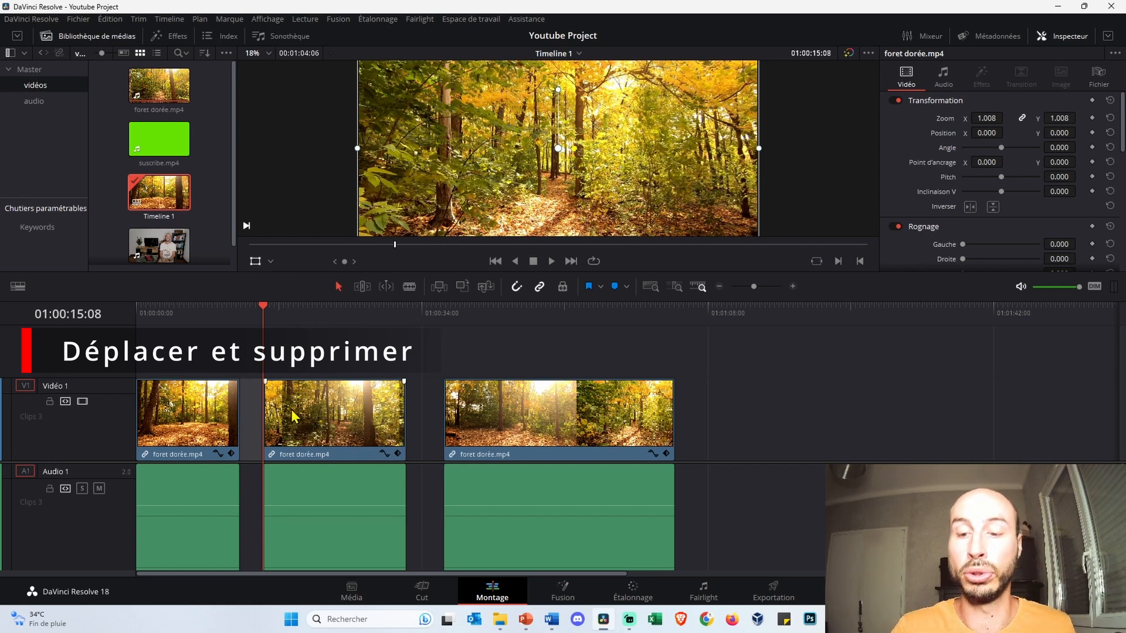
key("BackSpace")
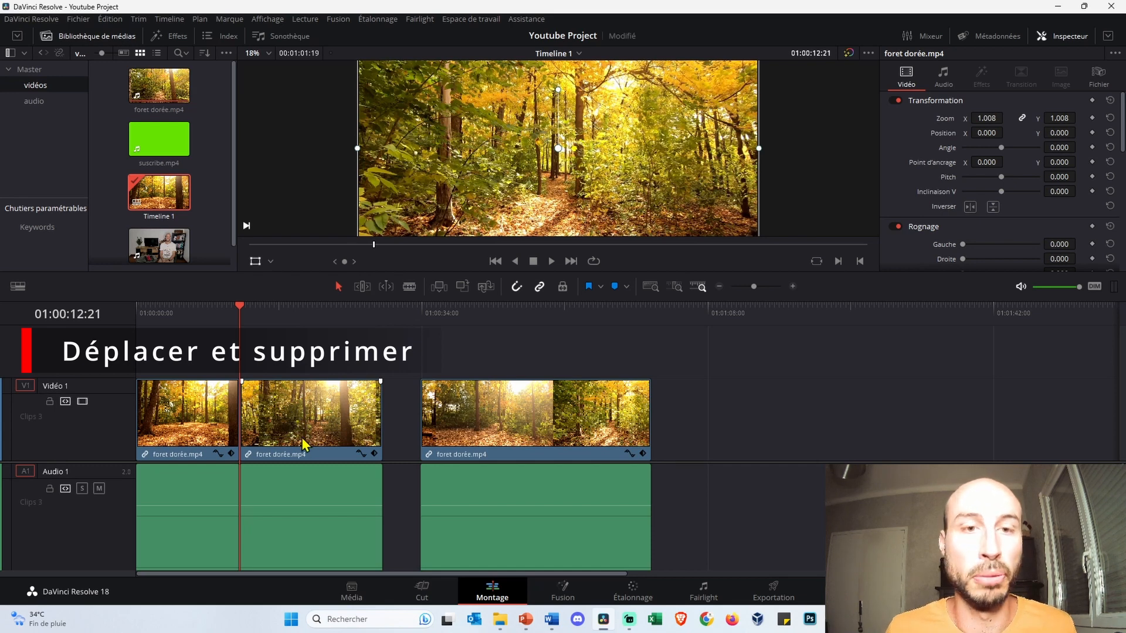
left_click(404, 425)
key("BackSpace")
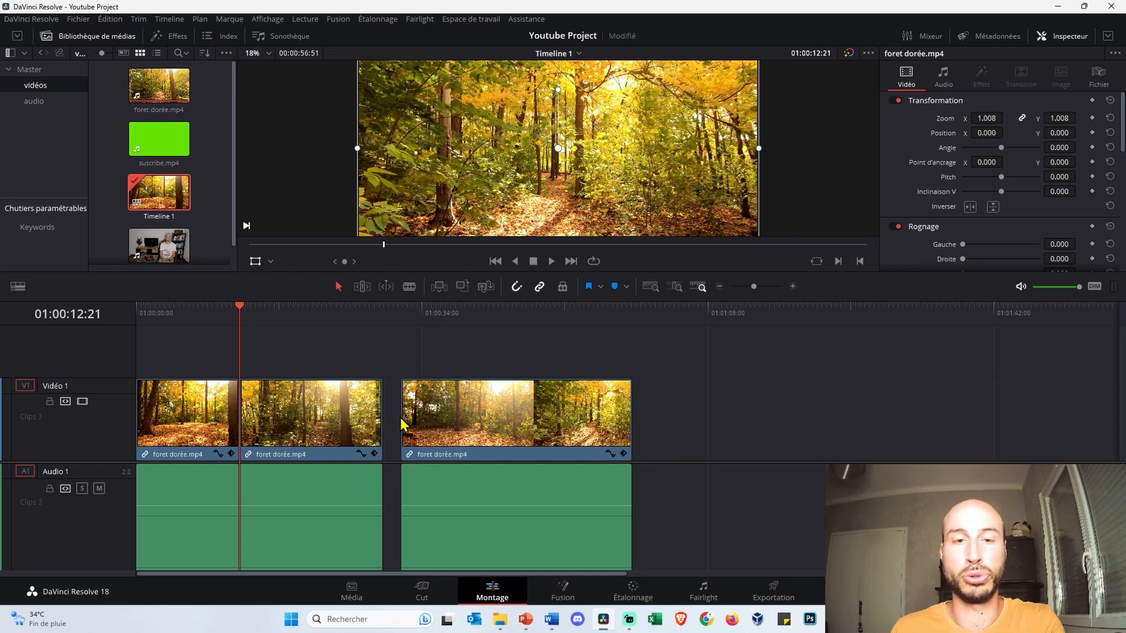
- Overlay vidéo 4.mp4 on a new video track above Vidéo 1, starting partway through the first foret dorée.mp4 piece
scroll(415, 404, "down", 2)
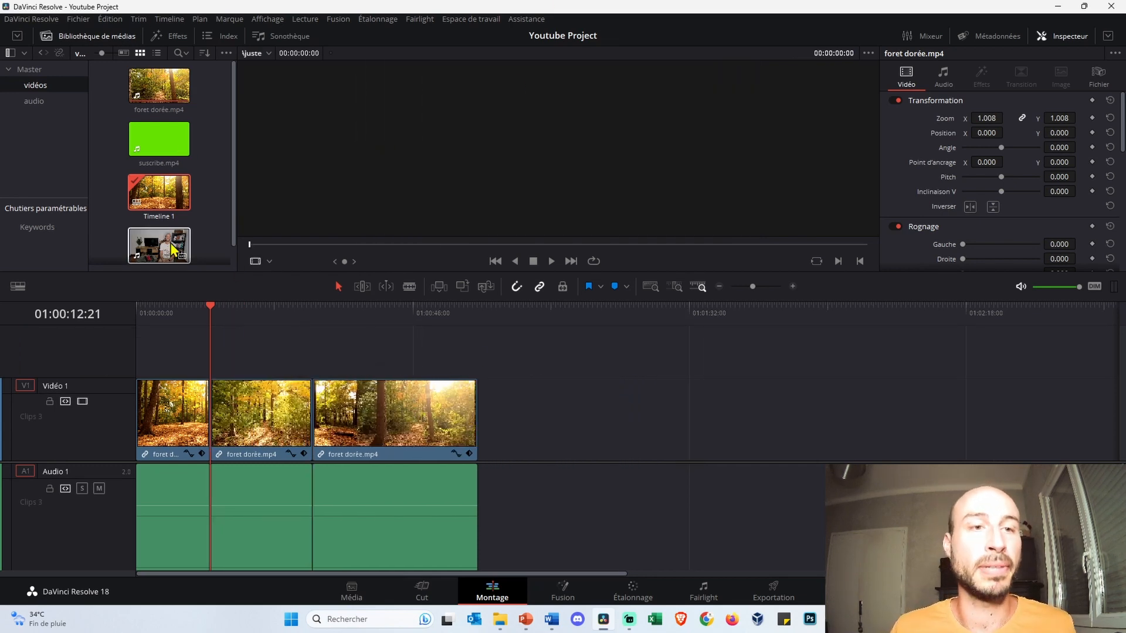
scroll(228, 194, "down", 1)
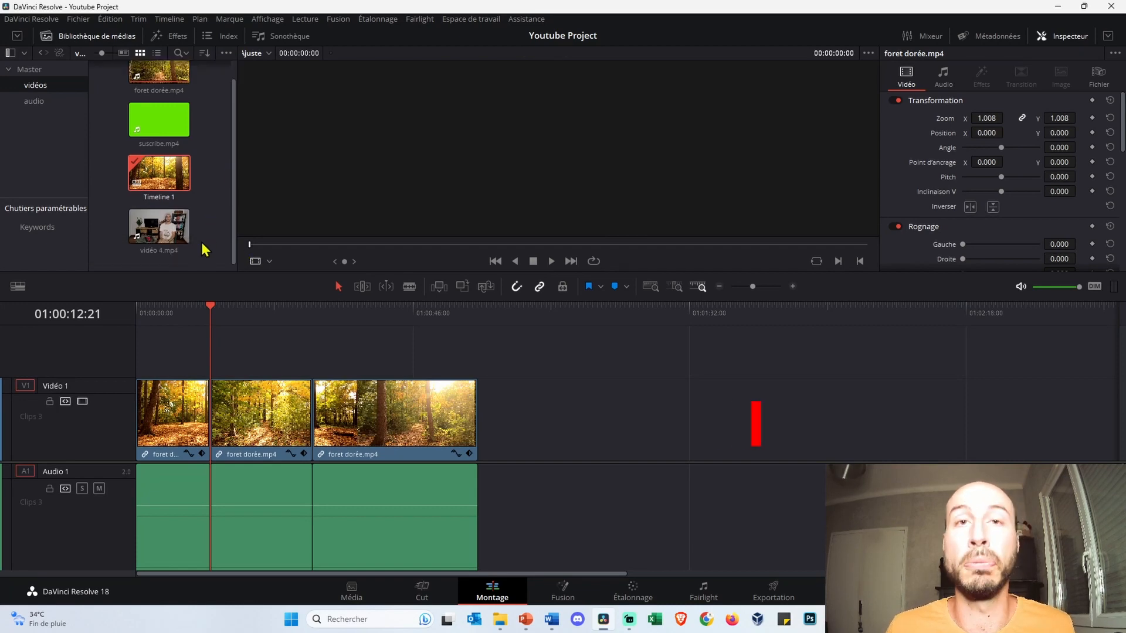
left_click(176, 235)
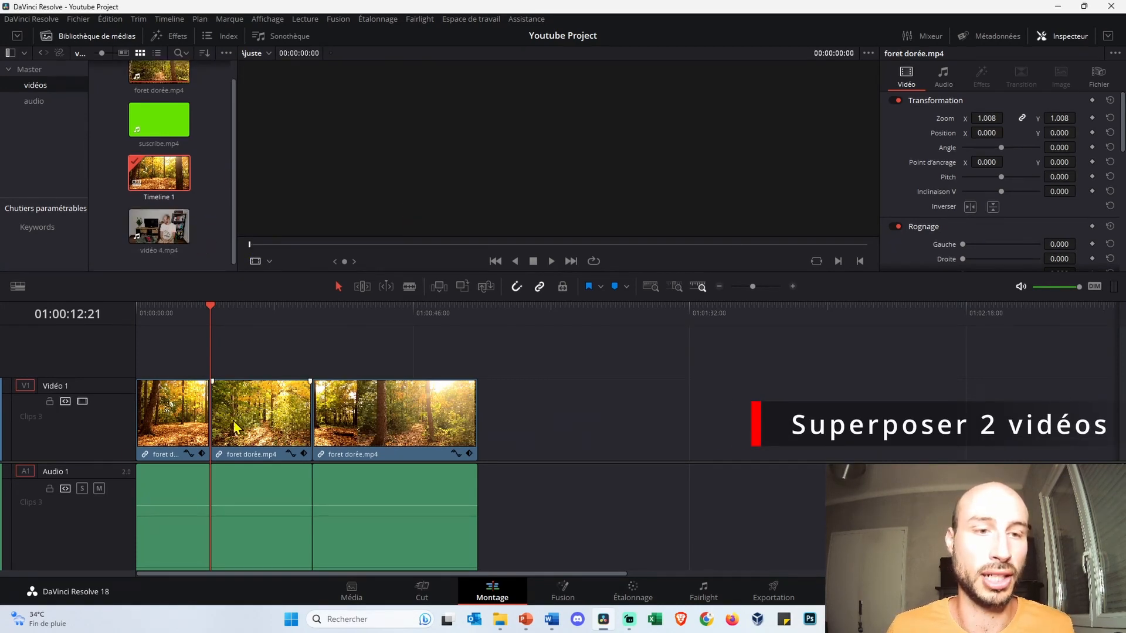
left_click_drag(166, 230, 215, 368)
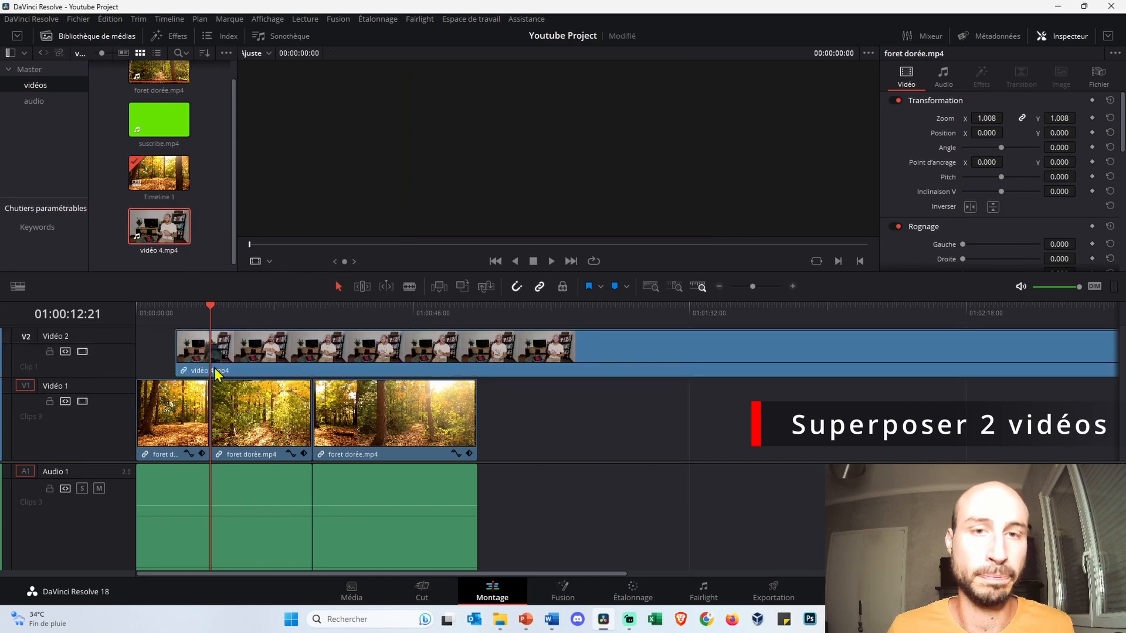
scroll(499, 121, "down", 2)
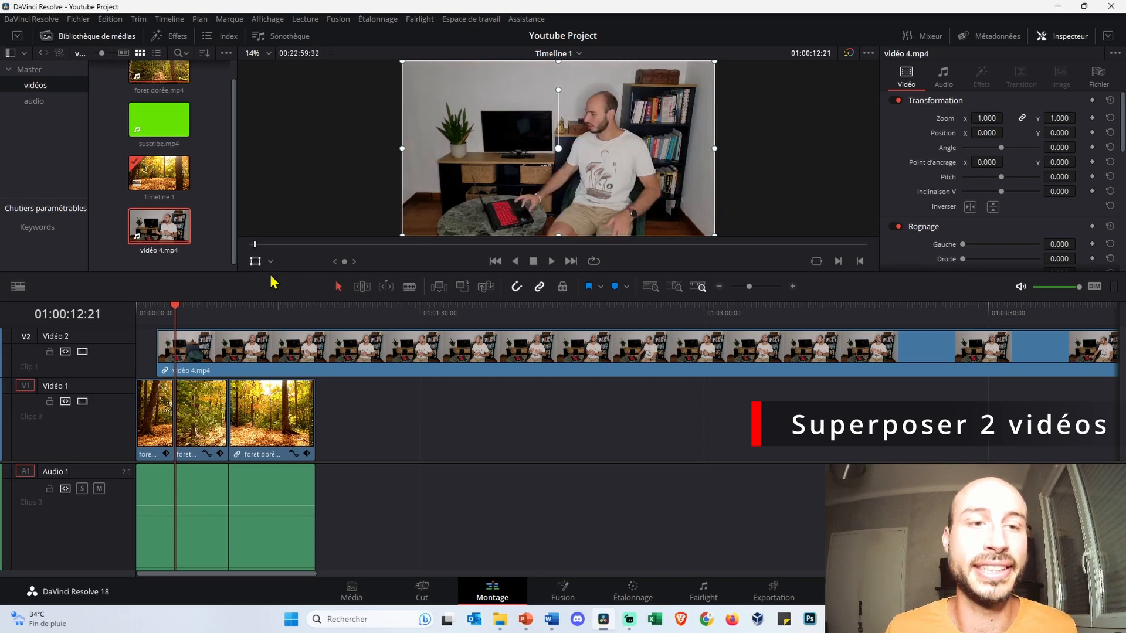
- Enlarge the viewer area and scale vidéo 4.mp4 to about 0.487, placing it in the lower-right corner of the forest image
left_click_drag(271, 272, 269, 299)
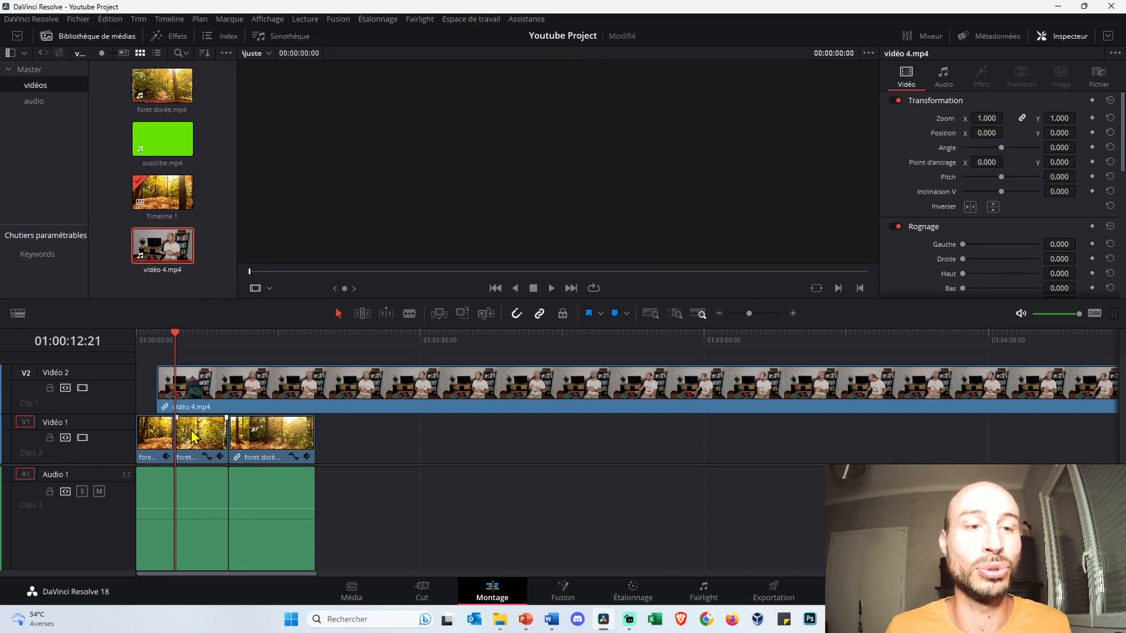
left_click(195, 338)
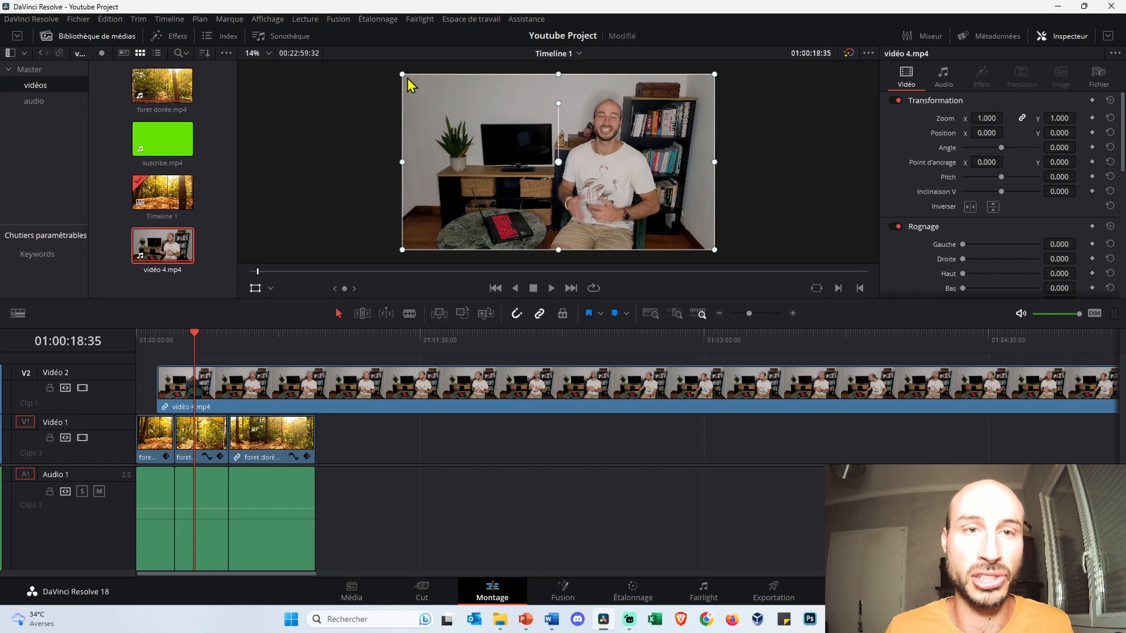
left_click_drag(404, 76, 602, 203)
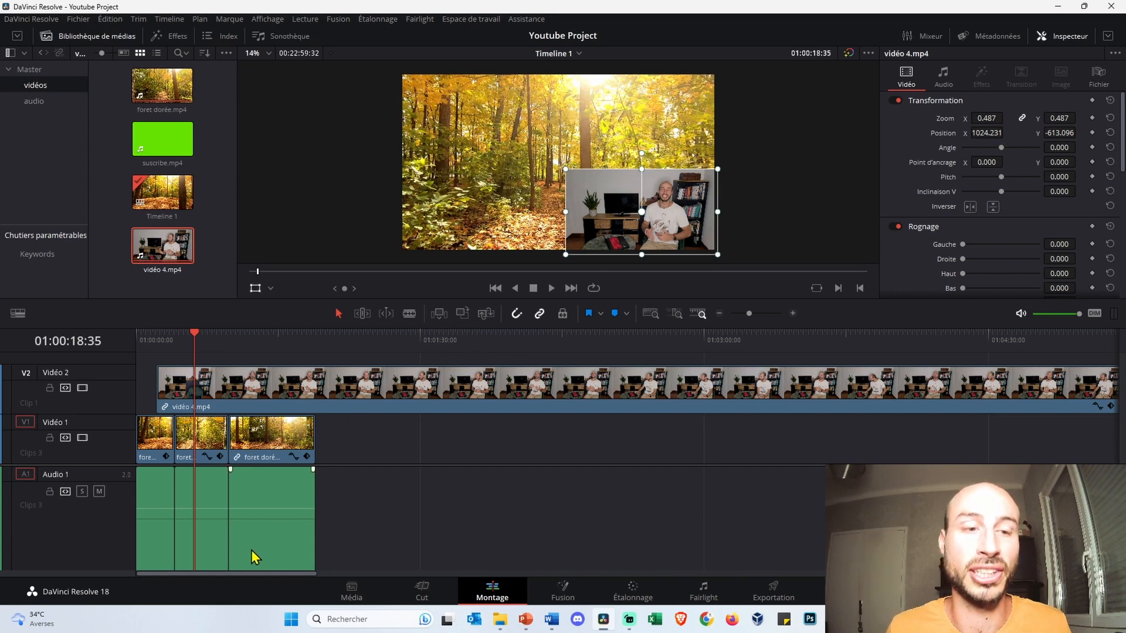
- Reduce the height of the Audio 1 track and increase the height of Audio 2 to enlarge the waveform of vidéo 4.mp4
key("q")
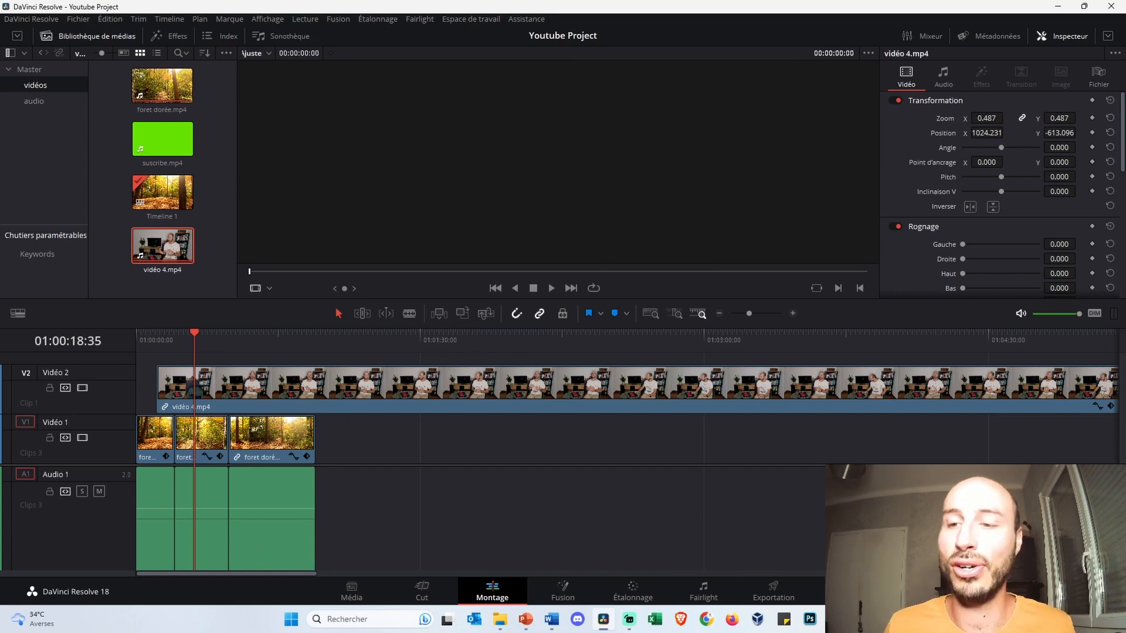
key("q")
scroll(252, 563, "down", 2)
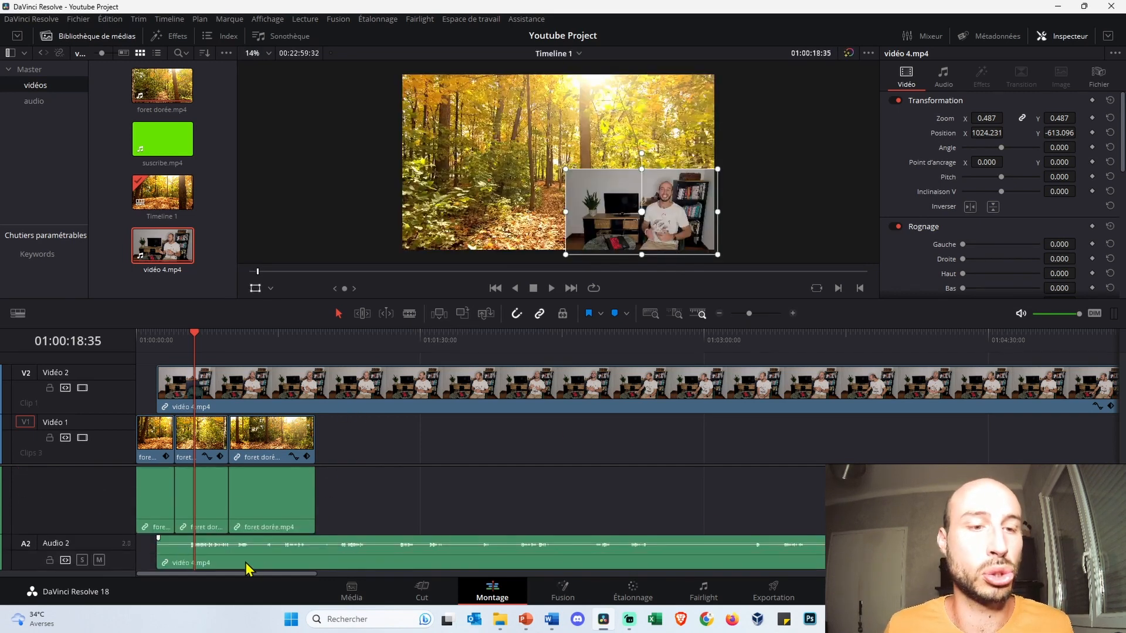
left_click_drag(111, 509, 119, 444)
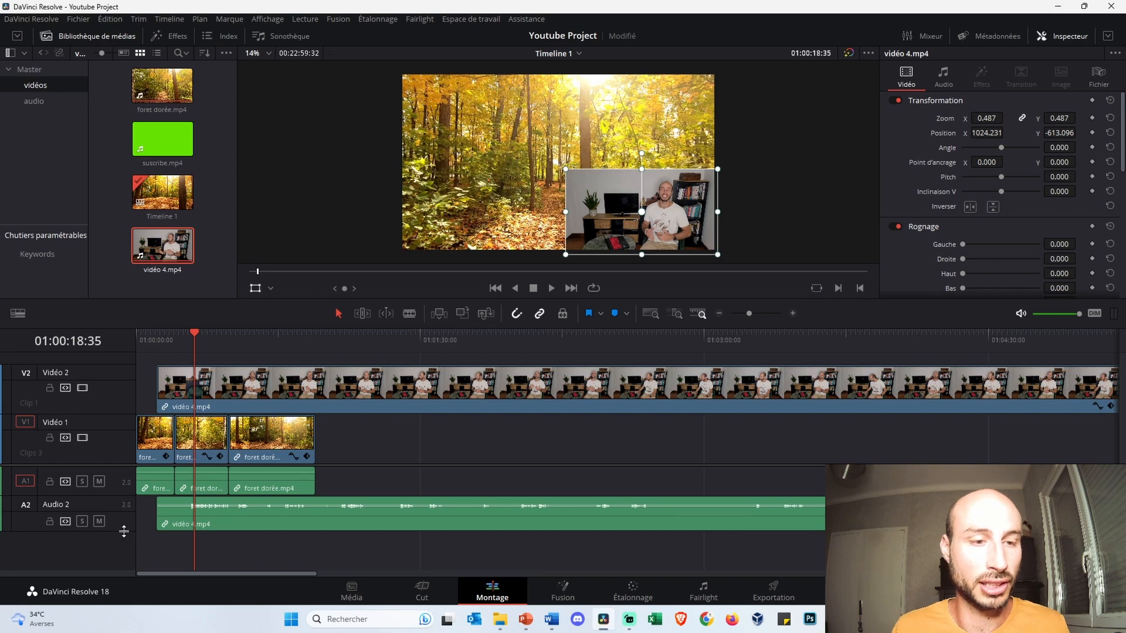
scroll(319, 537, "up", 5)
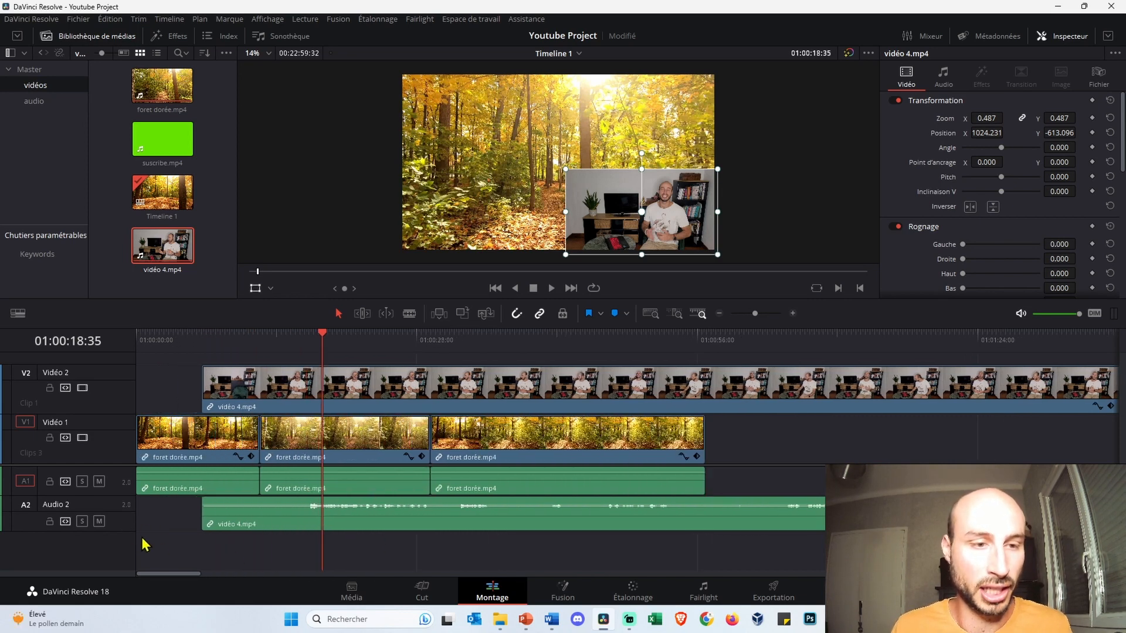
left_click_drag(129, 530, 133, 572)
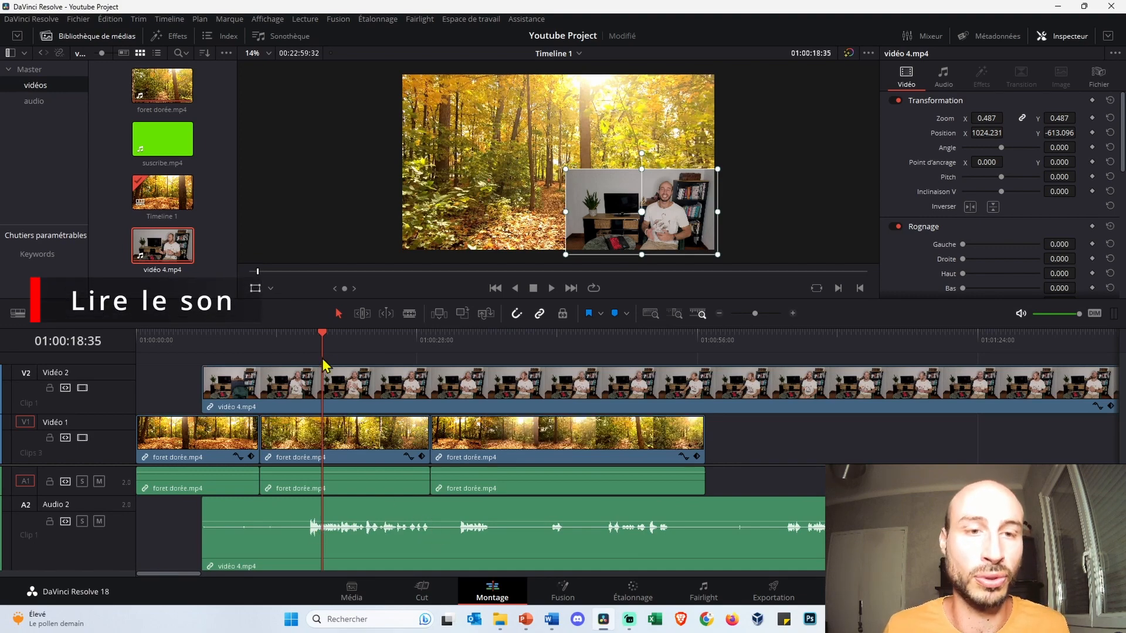
- Play the start of the speech in vidéo 4.mp4 and return the playhead to 01:00:17:05, just before the voice begins
left_click(311, 339)
key("space")
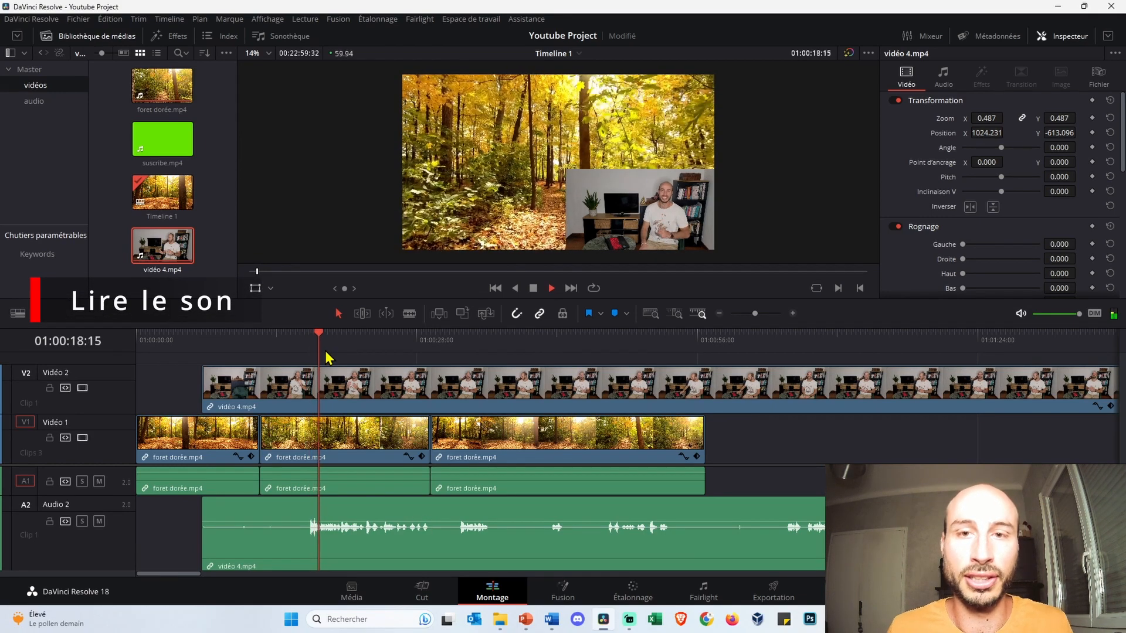
key("space")
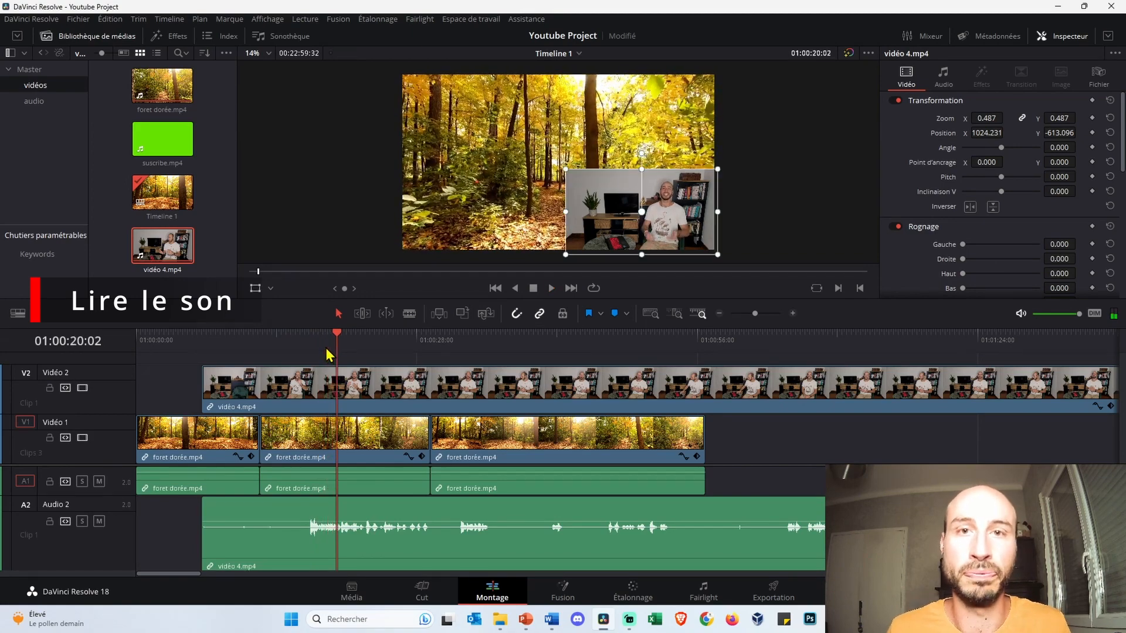
left_click_drag(338, 332, 310, 339)
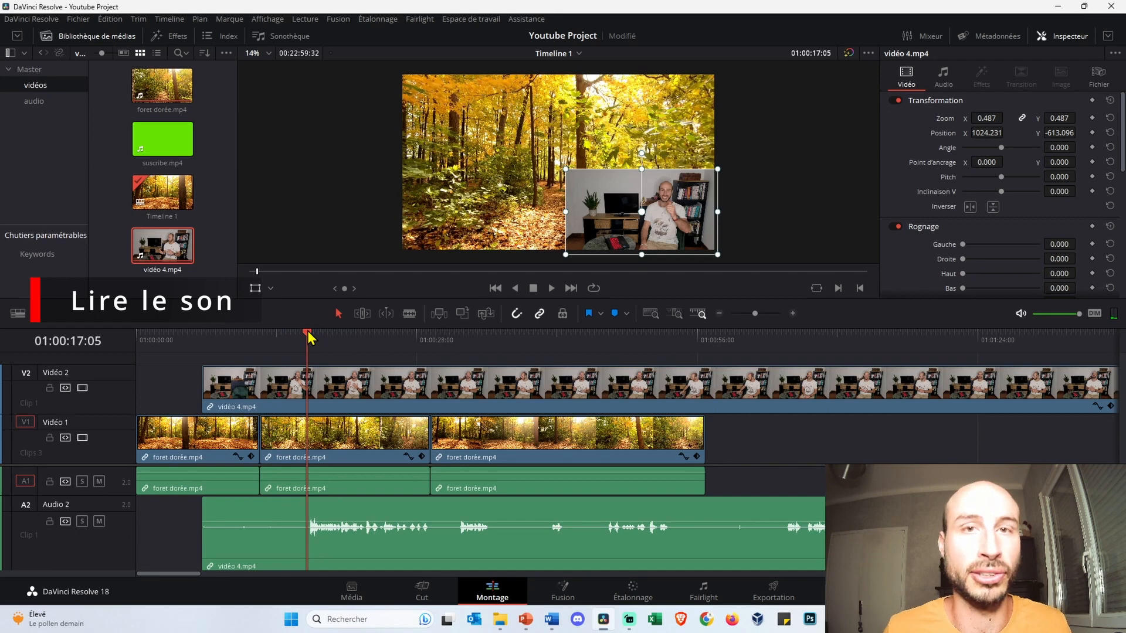
- Cut vidéo 4.mp4 just before the speech waveform begins and again at 01:00:29:22
left_click(320, 394)
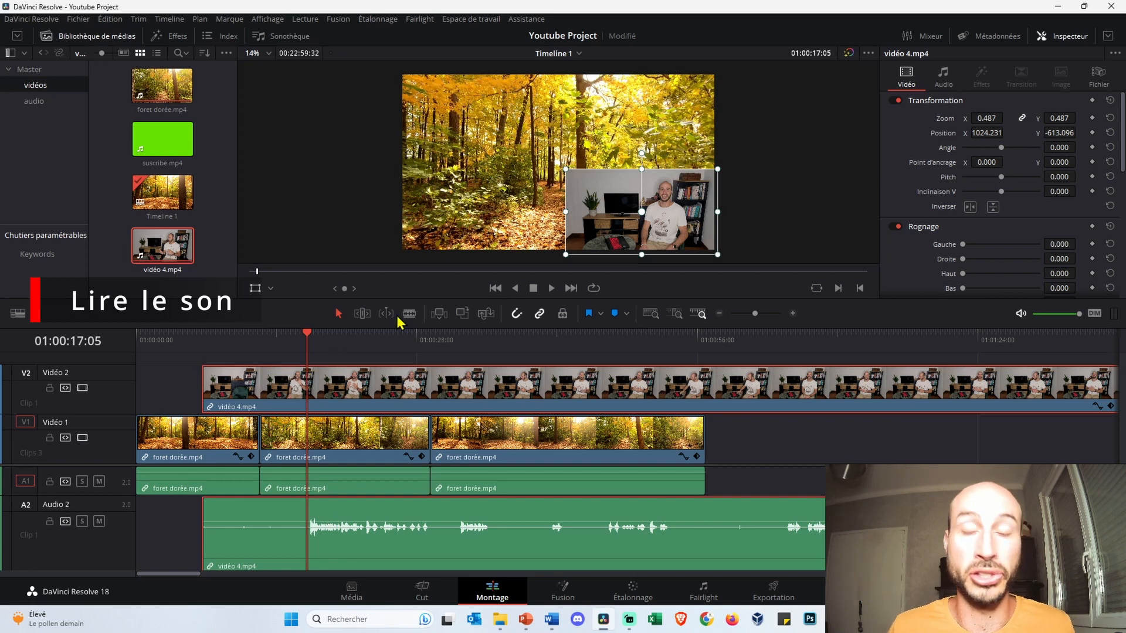
key("b")
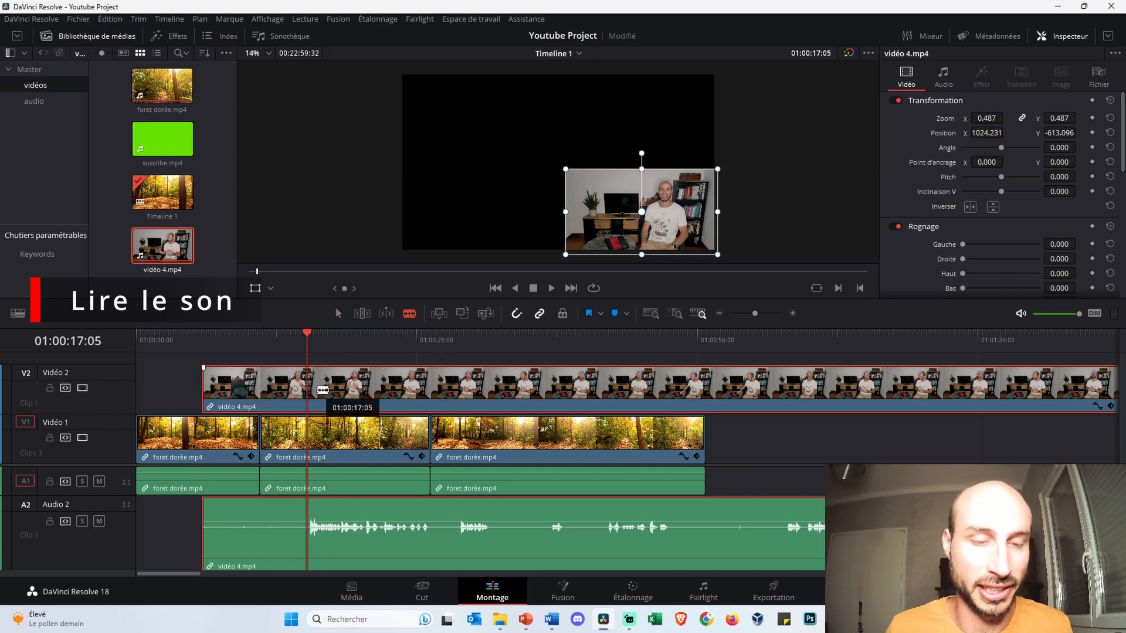
scroll(340, 389, "up", 8)
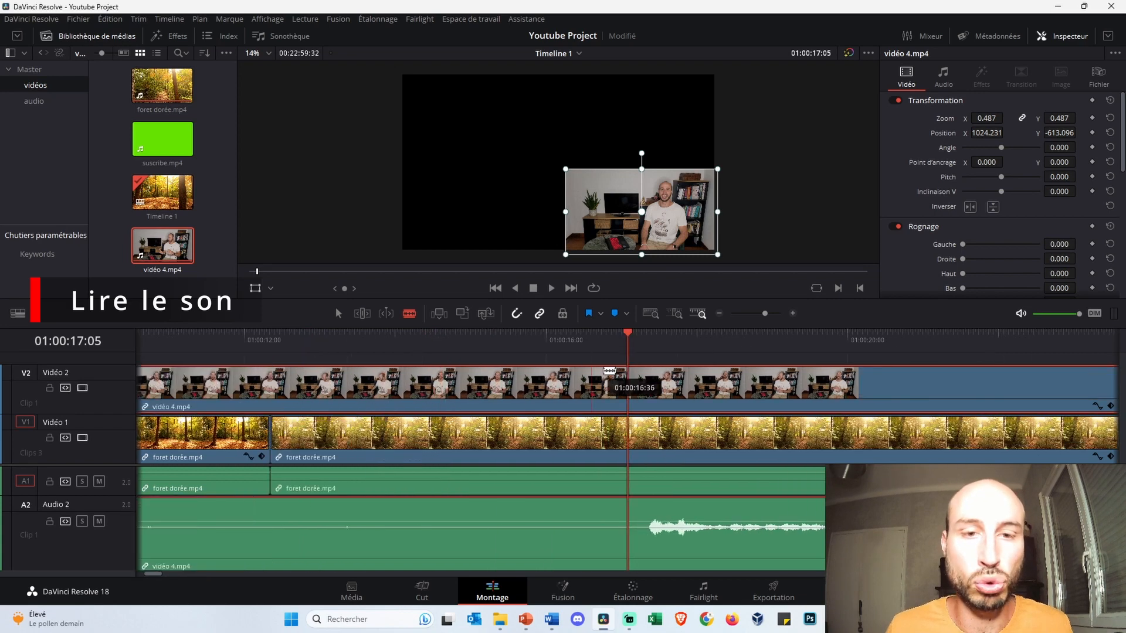
left_click(670, 393)
scroll(671, 392, "down", 8)
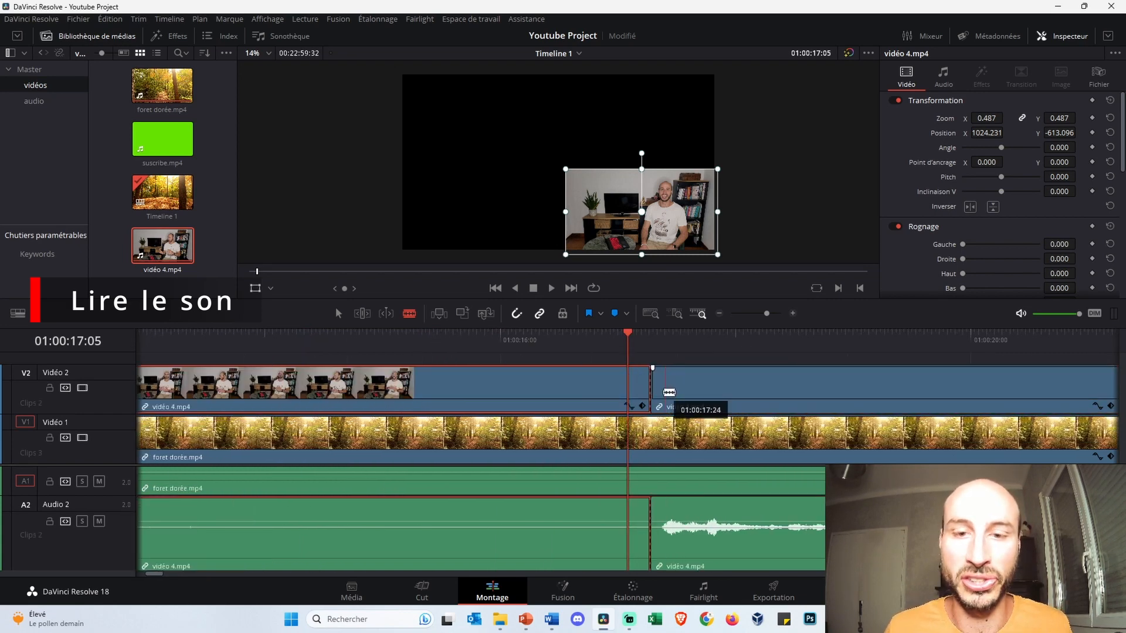
left_click_drag(361, 343, 521, 346)
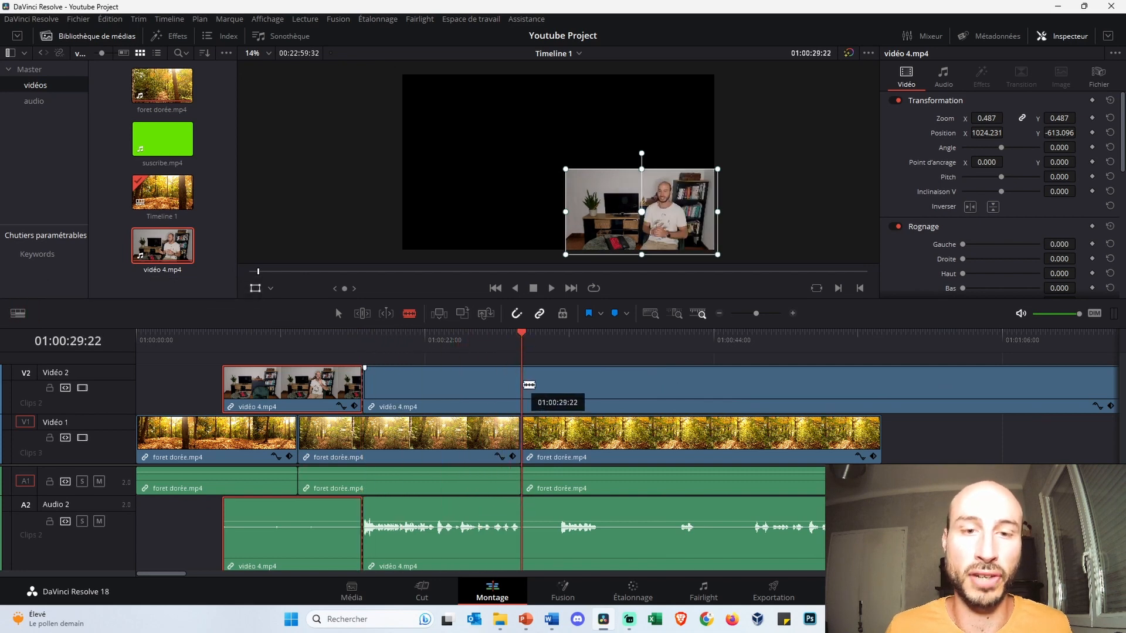
key("ctrl+b")
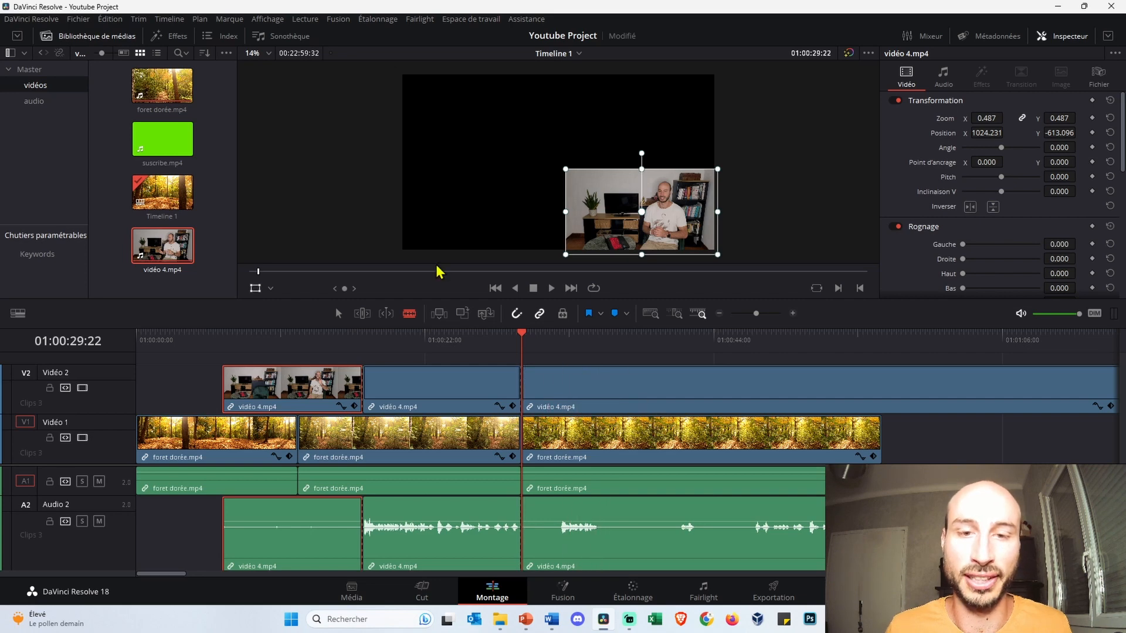
- Try a ripple deletion on the first piece of vidéo 4.mp4 and undo the edit
left_click(363, 405)
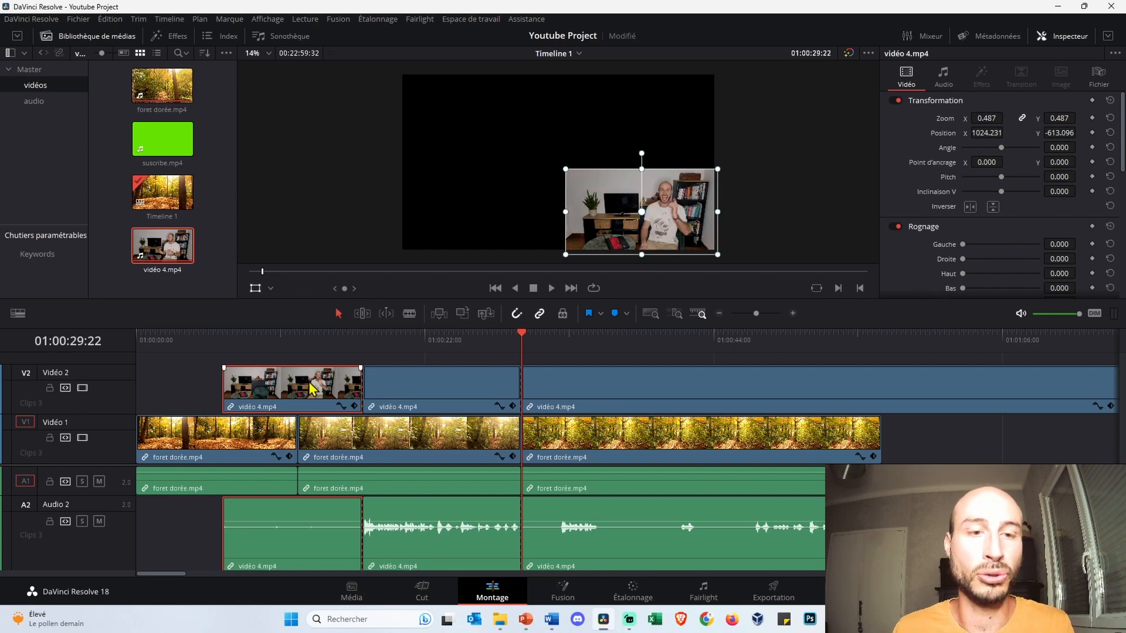
key("Delete")
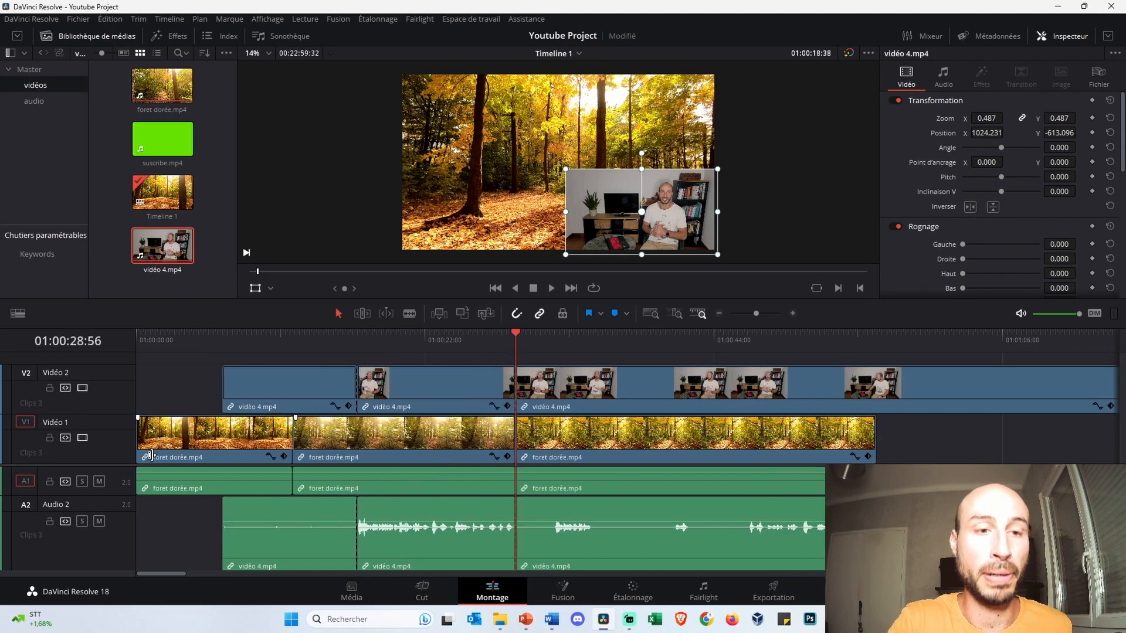
key("ctrl+z")
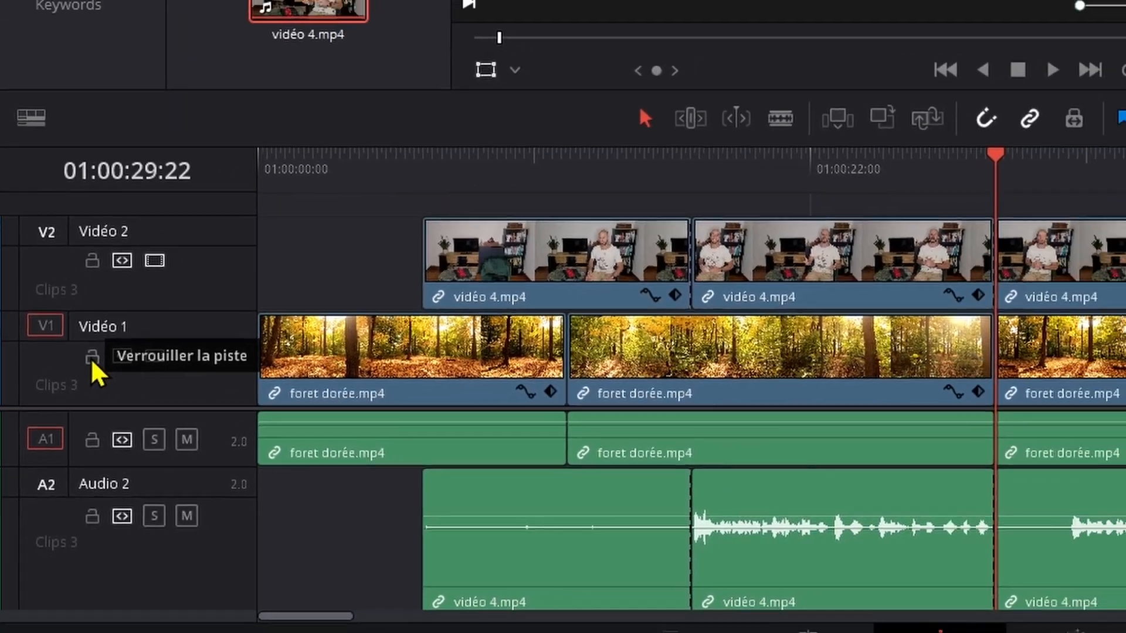
- Lock the Vidéo 1 and Audio 1 tracks and ripple-delete the silent first piece of vidéo 4.mp4
left_click(107, 325)
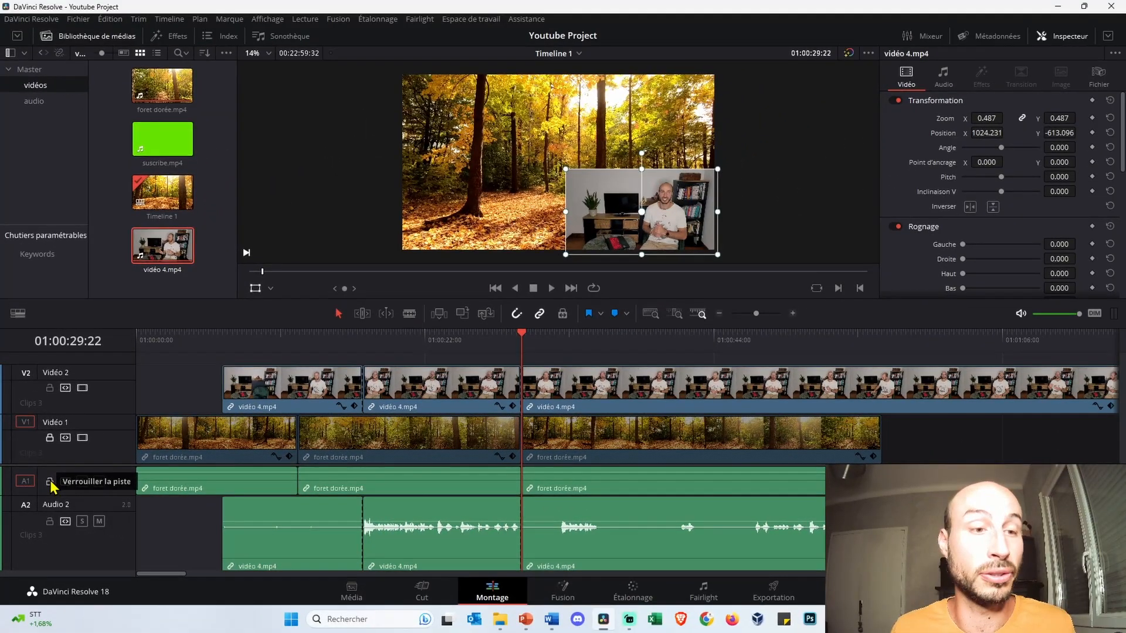
left_click(50, 482)
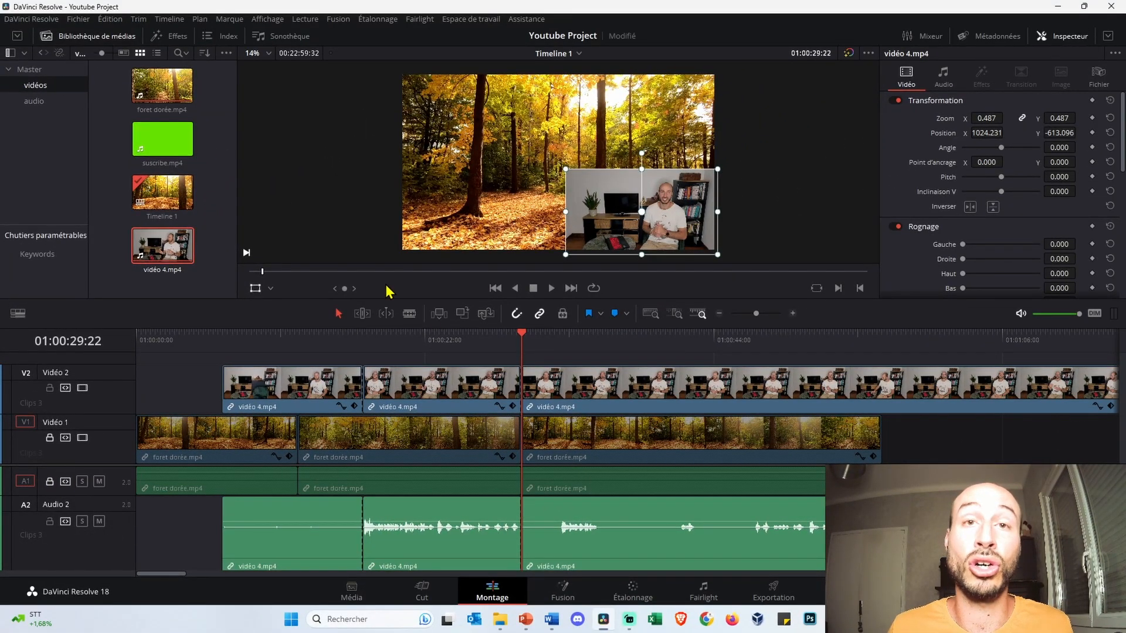
left_click(303, 394)
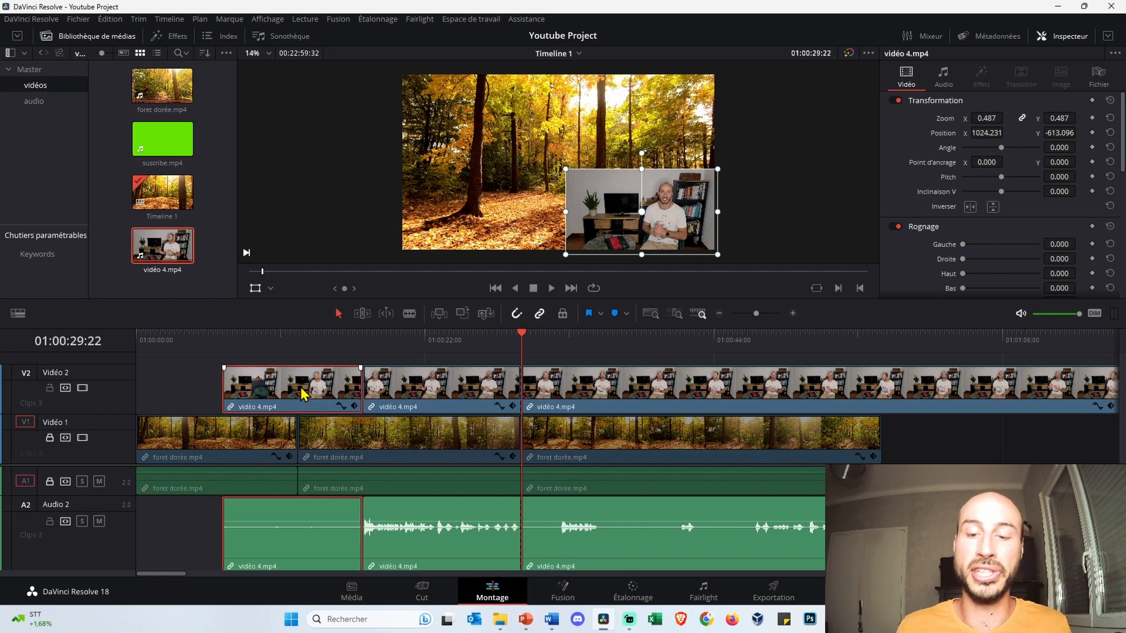
key("Delete")
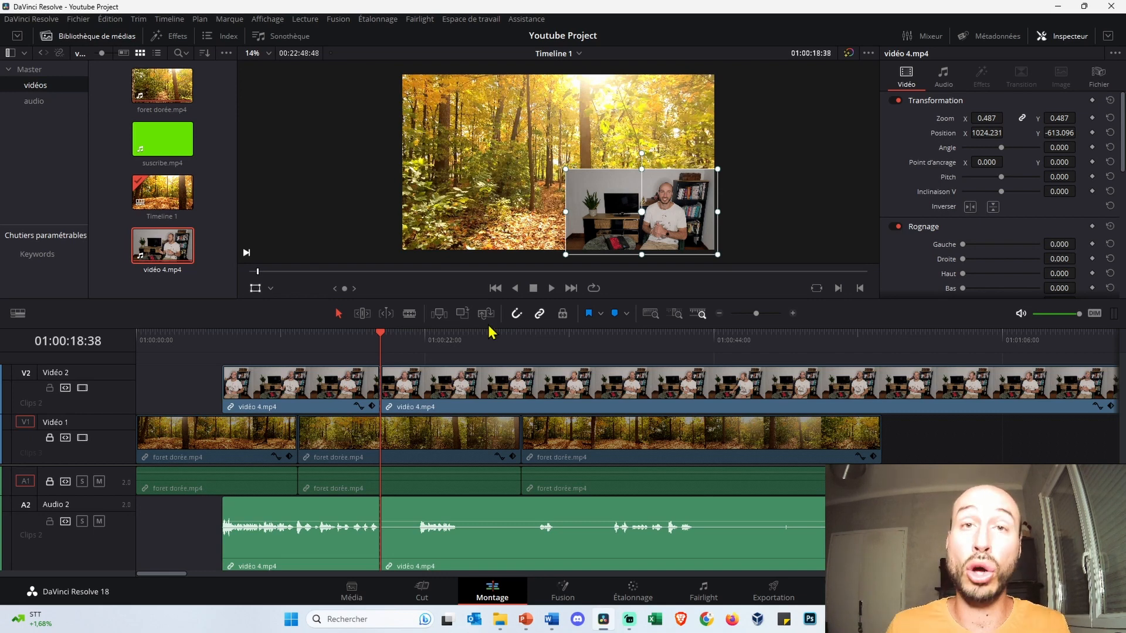
- Cut vidéo 4.mp4 just before and after each of the next two main speech sections in the waveform
key("b")
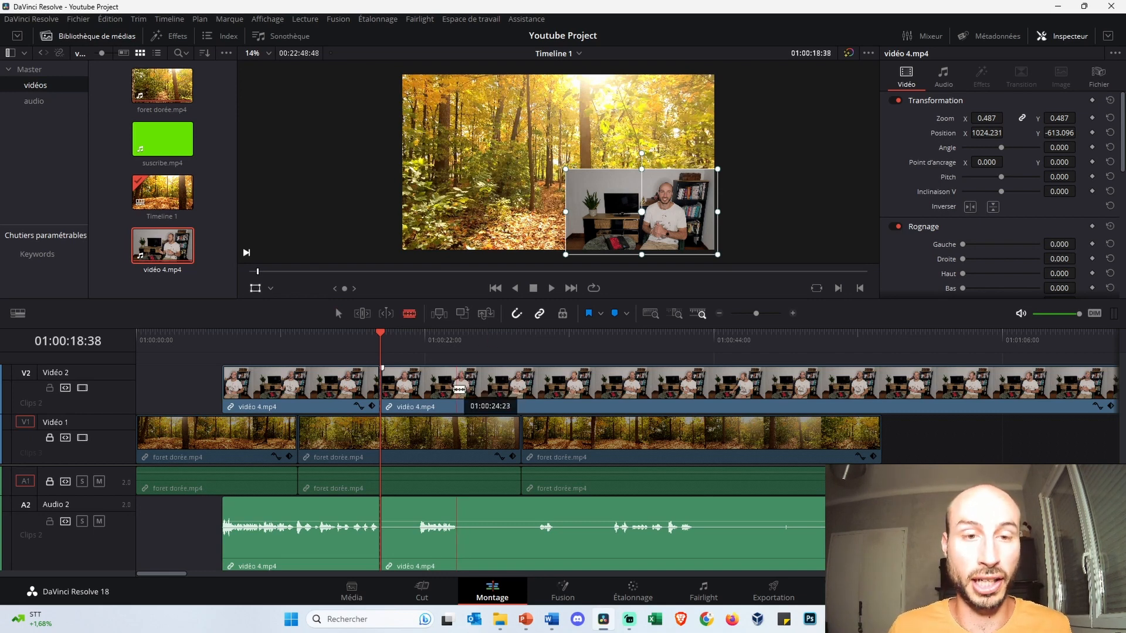
left_click(423, 385)
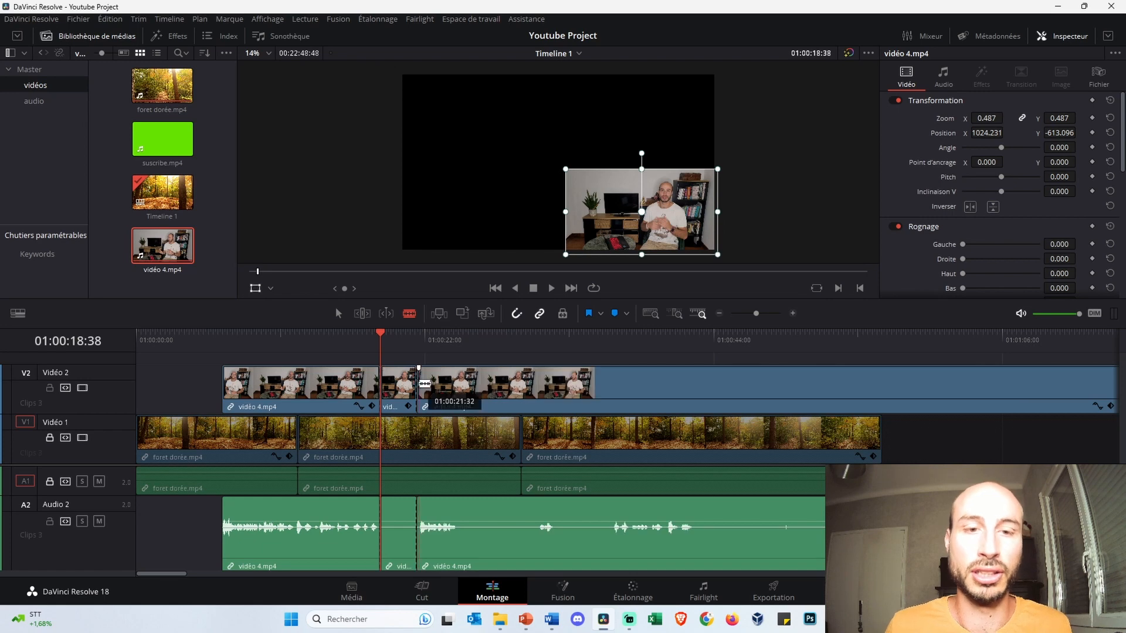
left_click(463, 384)
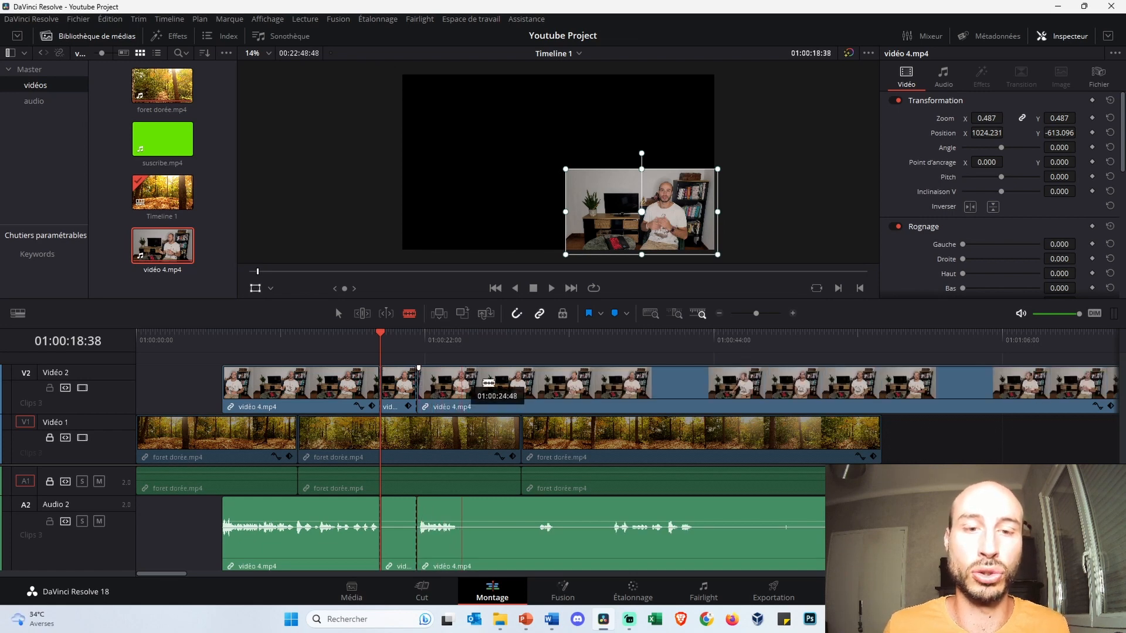
left_click(607, 384)
left_click(699, 382)
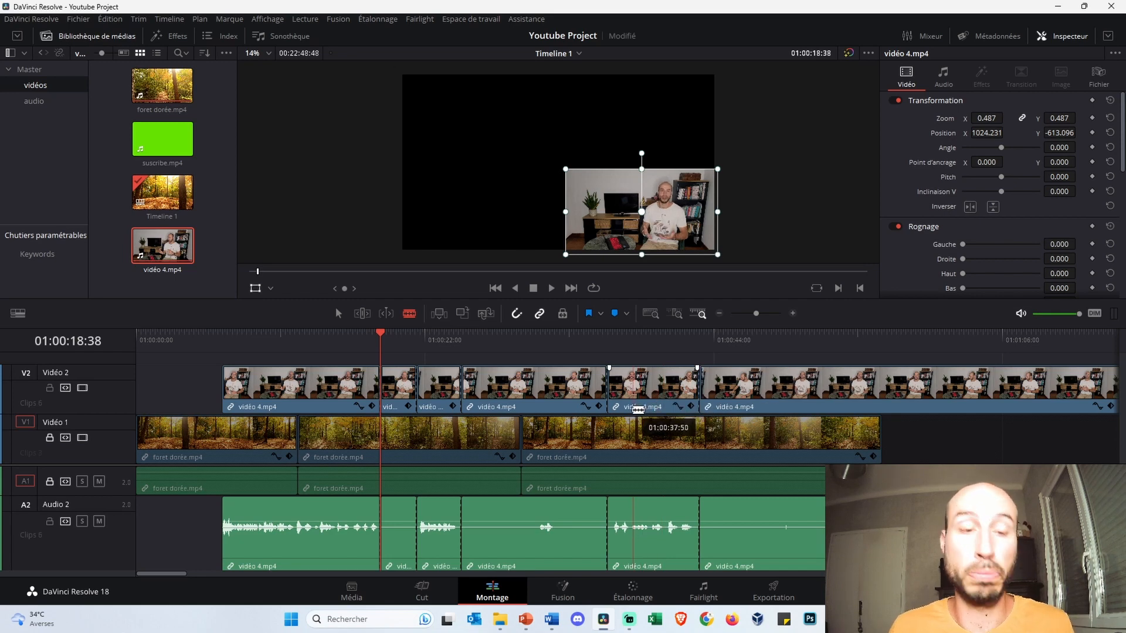
- Ripple-delete the two mostly silent vidéo 4.mp4 pieces in front of the newly isolated speech sections
key("a")
left_click(504, 381)
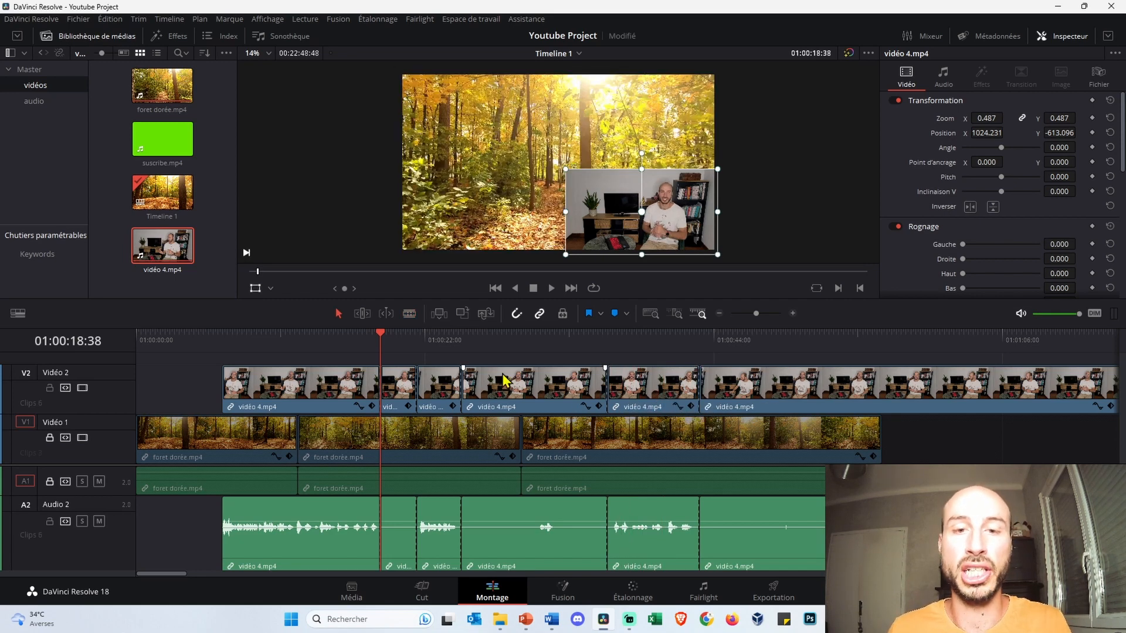
left_click(403, 387)
key("Delete")
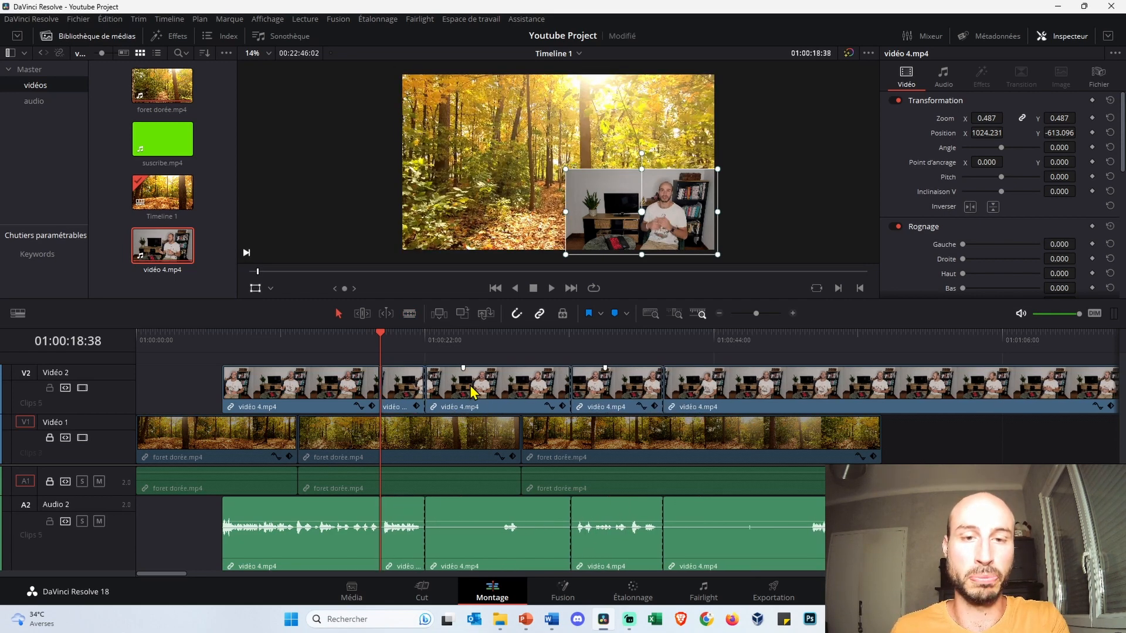
left_click(469, 386)
key("Delete")
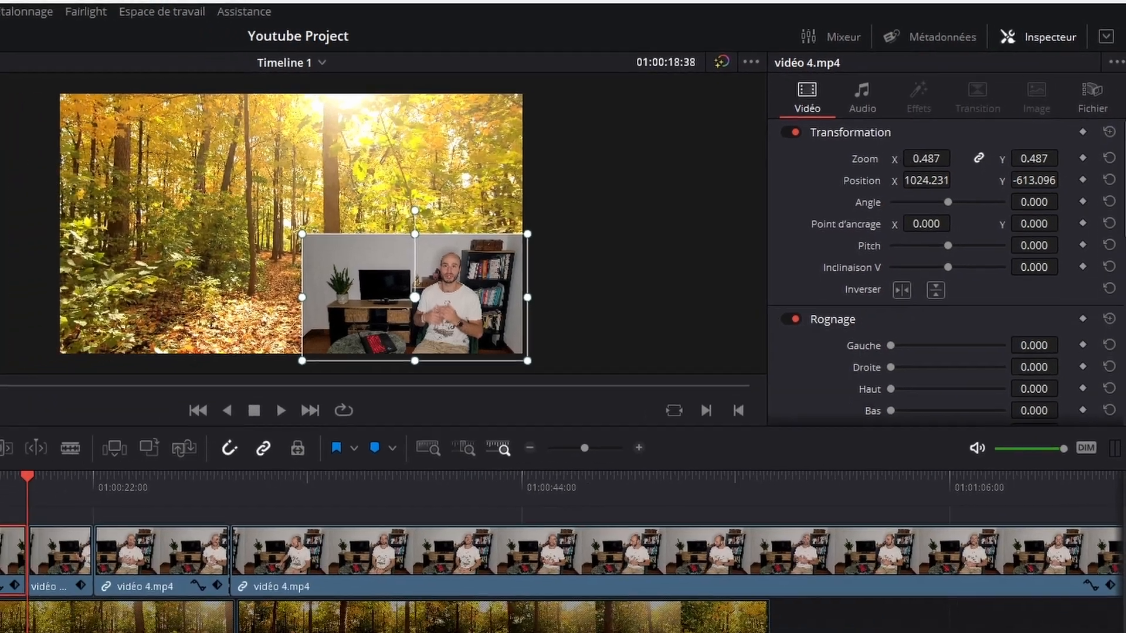
- Try a zoom of 0.557 on the first vidéo 4.mp4 piece and reset its transformation settings
left_click_drag(906, 172, 954, 172)
left_click_drag(987, 118, 961, 117)
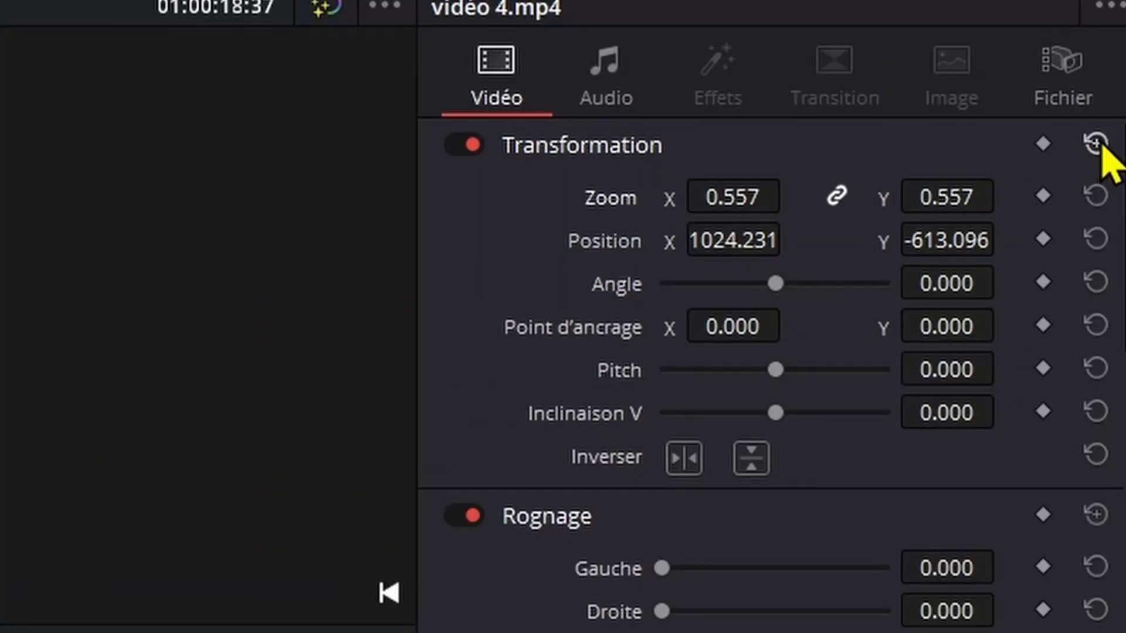
left_click(1109, 100)
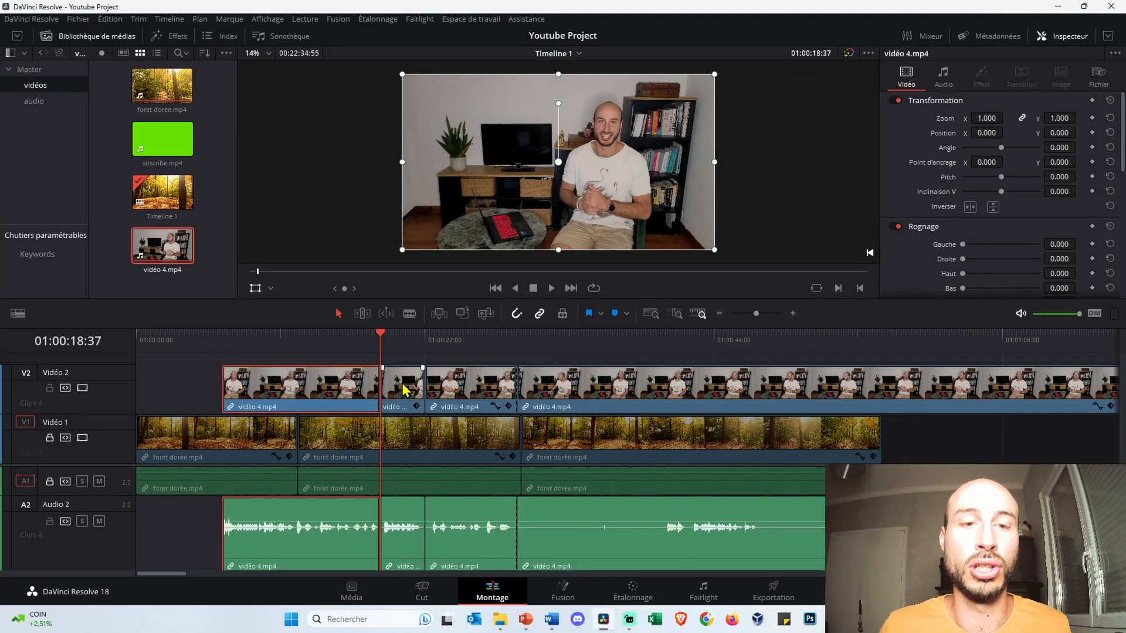
- Reset the transformation settings of the second, third and fourth vidéo 4.mp4 pieces
left_click(403, 389)
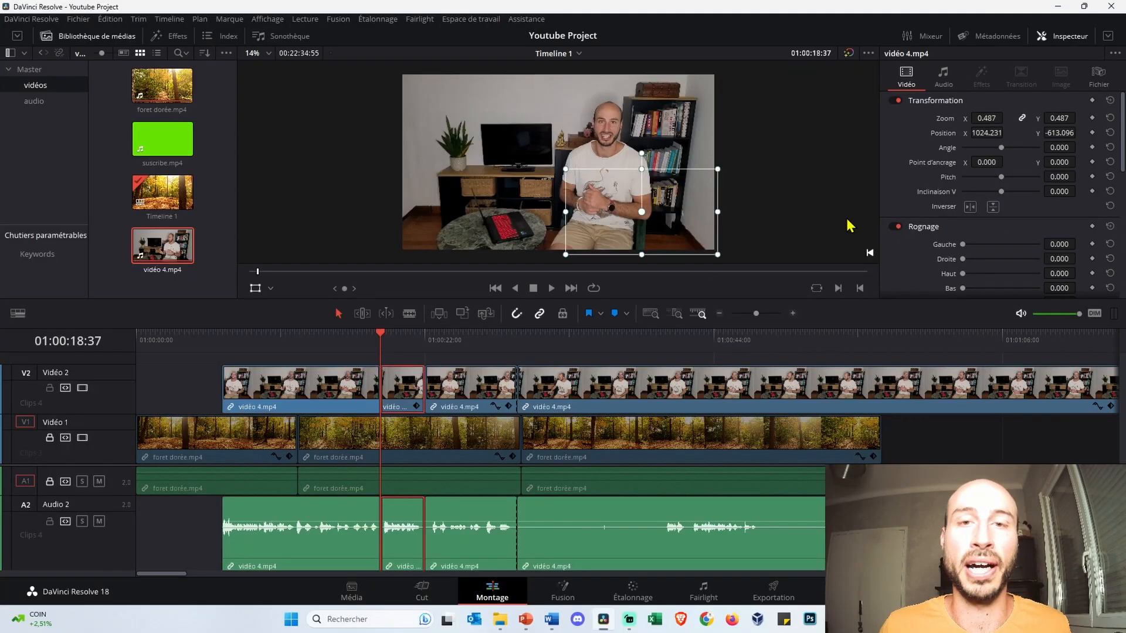
left_click(397, 347)
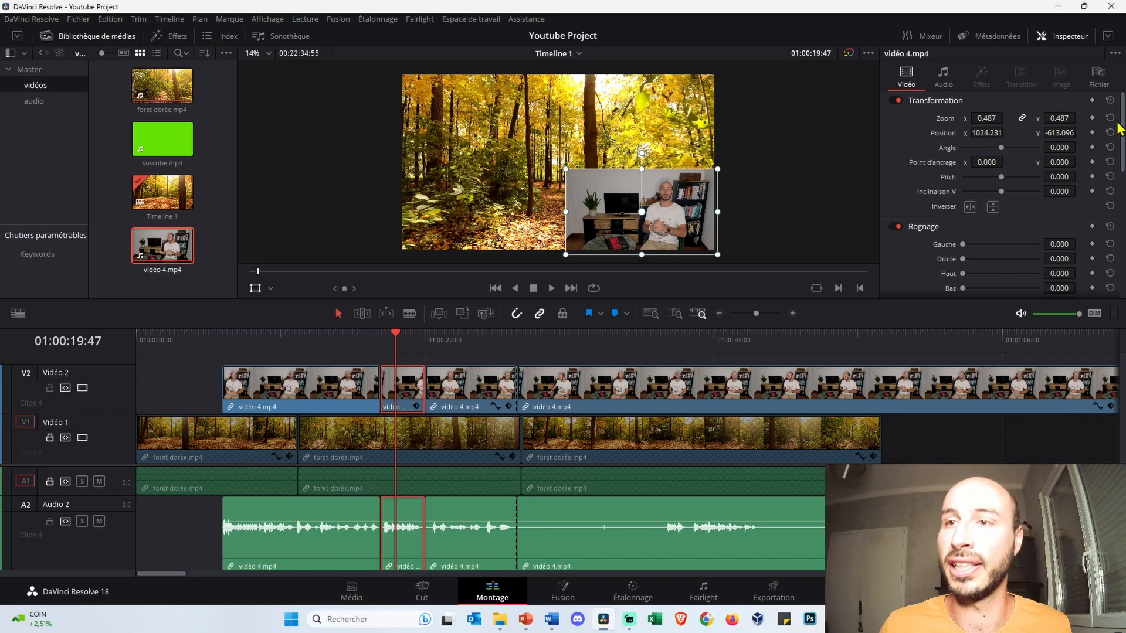
left_click(1110, 100)
left_click(462, 346)
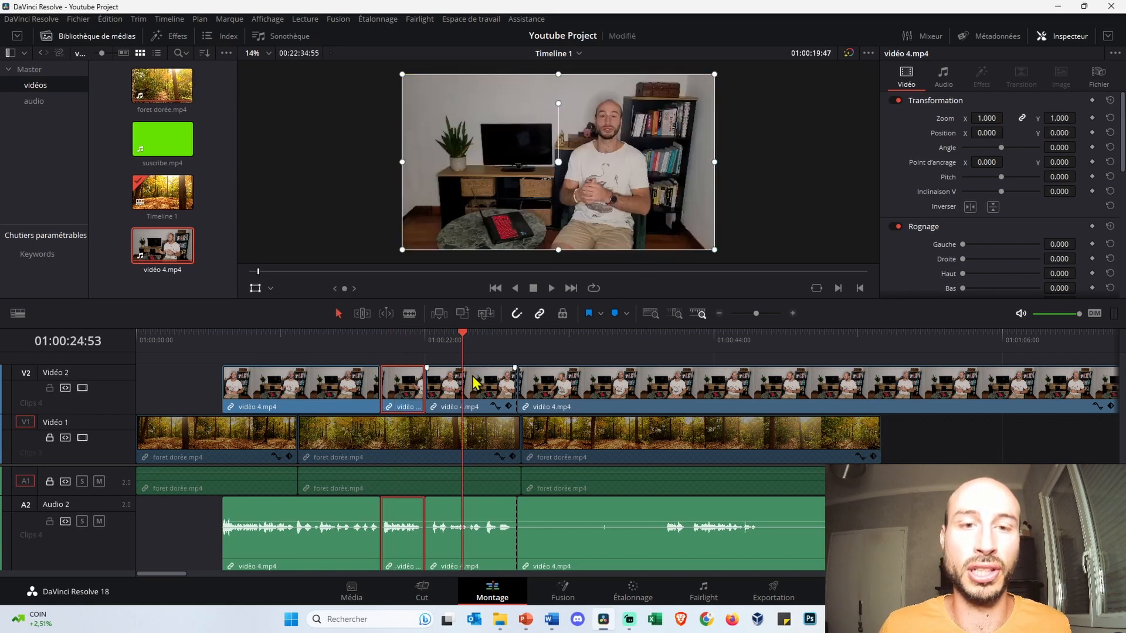
left_click(476, 382)
left_click(1110, 100)
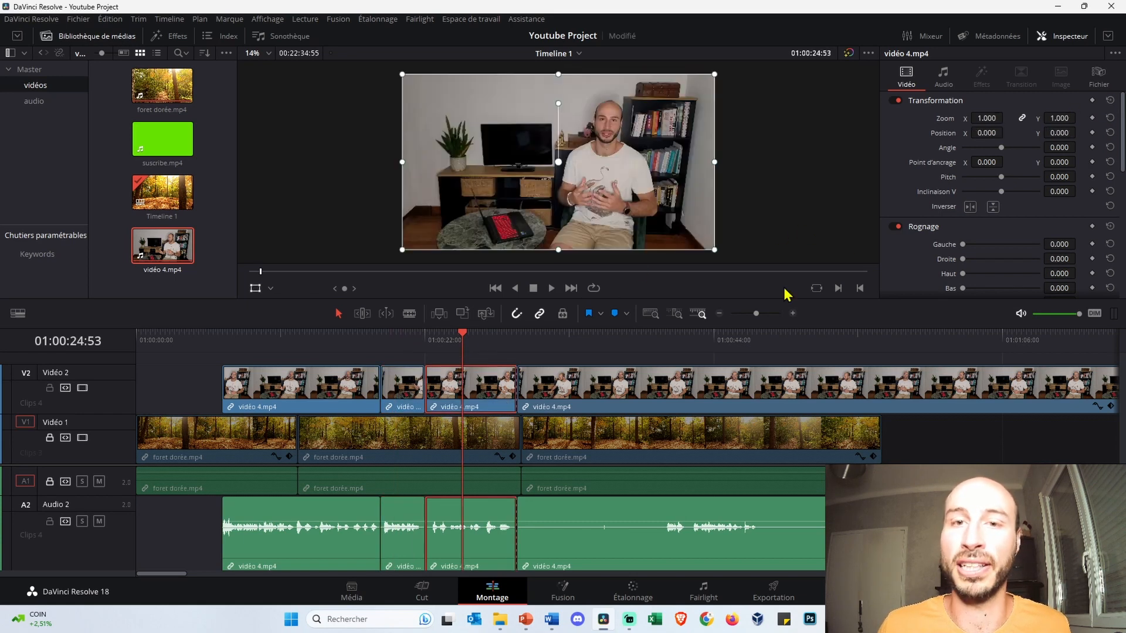
left_click(629, 386)
left_click(610, 350)
left_click(1111, 109)
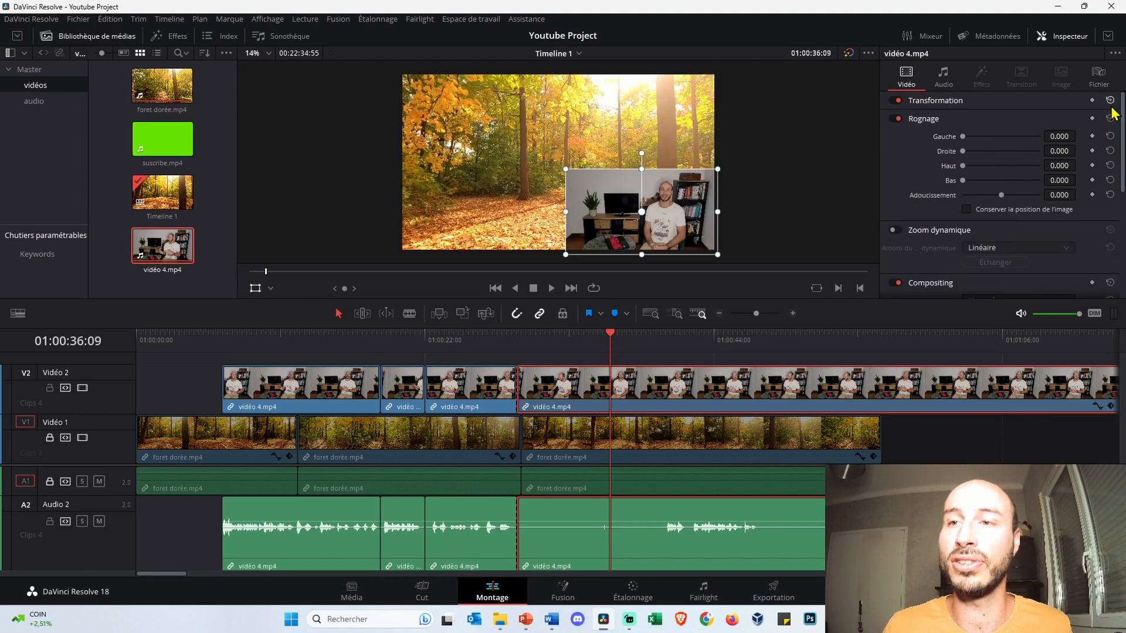
left_click(1110, 101)
- Examine the cut between the first and second vidéo 4.mp4 pieces up close
left_click(342, 339)
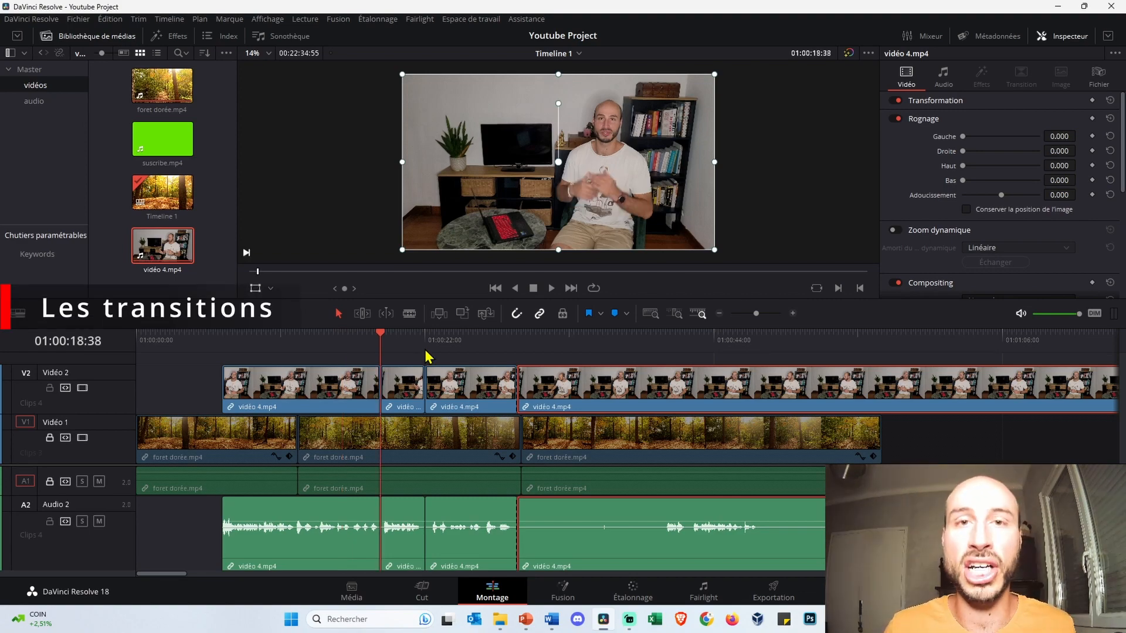
scroll(428, 357, "up", 3)
scroll(576, 369, "up", 2)
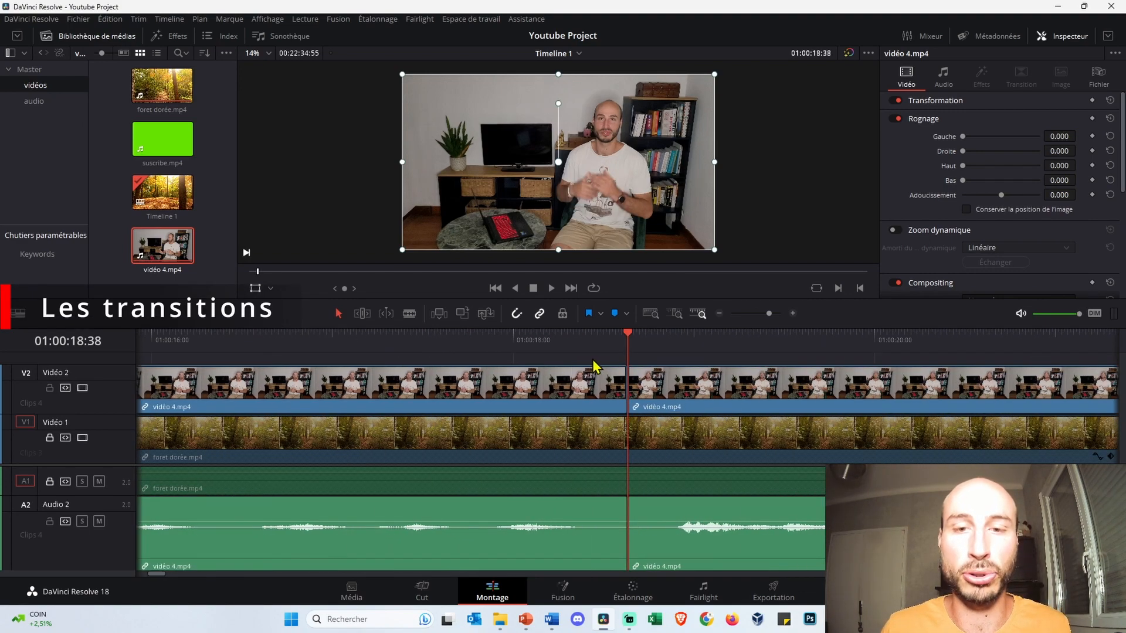
left_click_drag(629, 335, 594, 338)
left_click(670, 394)
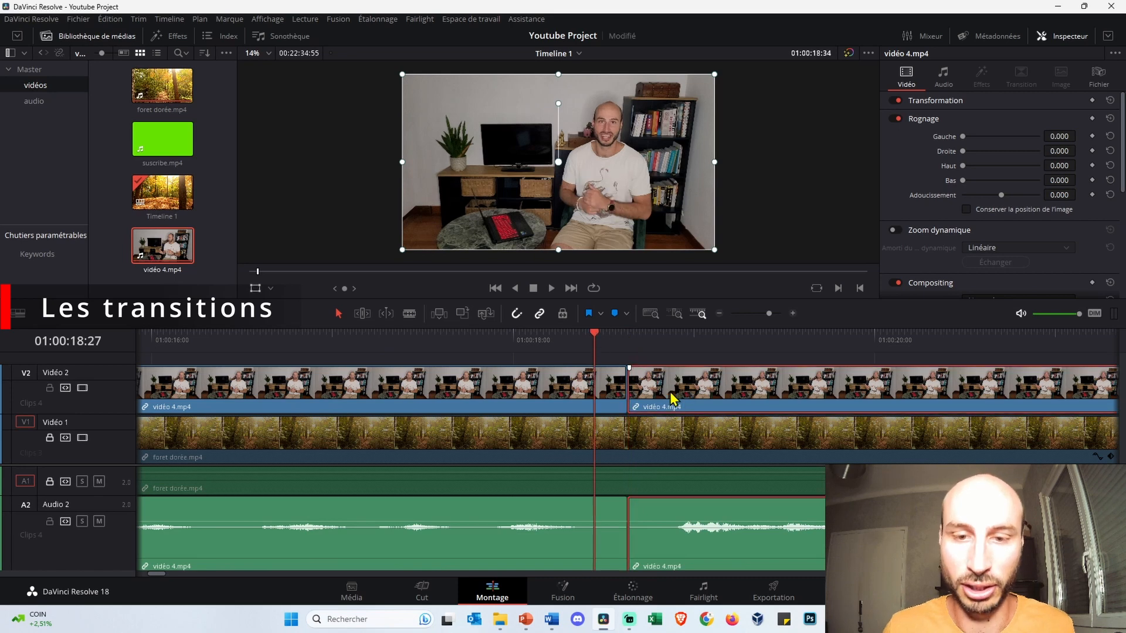
- Try shifting the second vidéo 4.mp4 piece earlier on the track, scrub across the cut and undo the shift
left_click_drag(774, 385, 710, 390)
left_click_drag(594, 335, 716, 339)
key("ctrl+z")
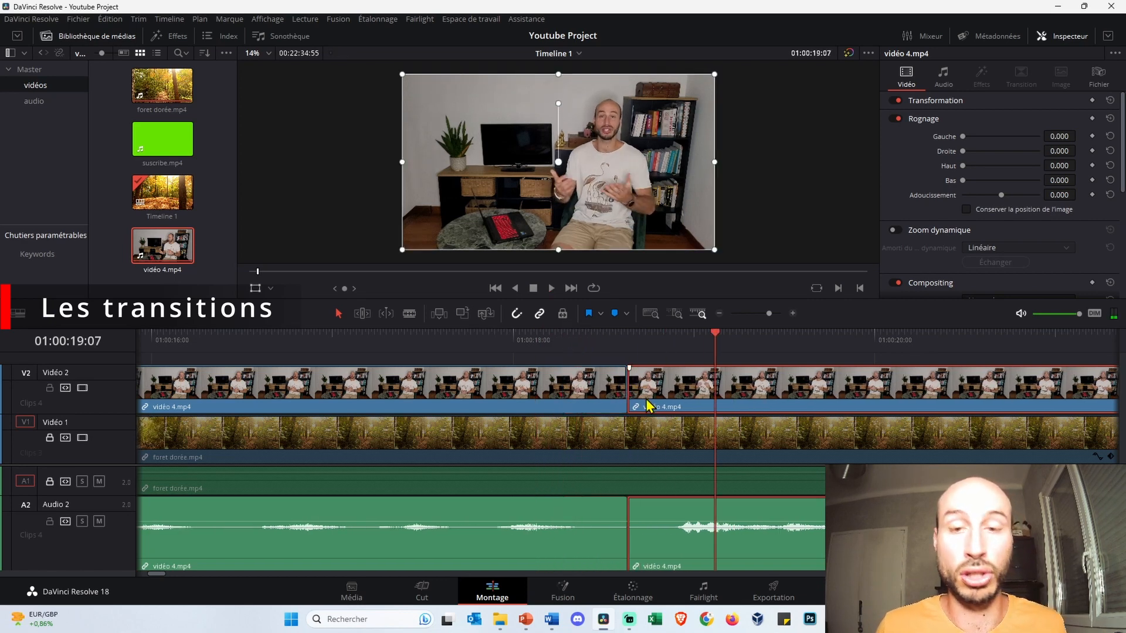
- Apply the Fondu flou video transition to the cut between the first and second vidéo 4.mp4 pieces
left_click(691, 348)
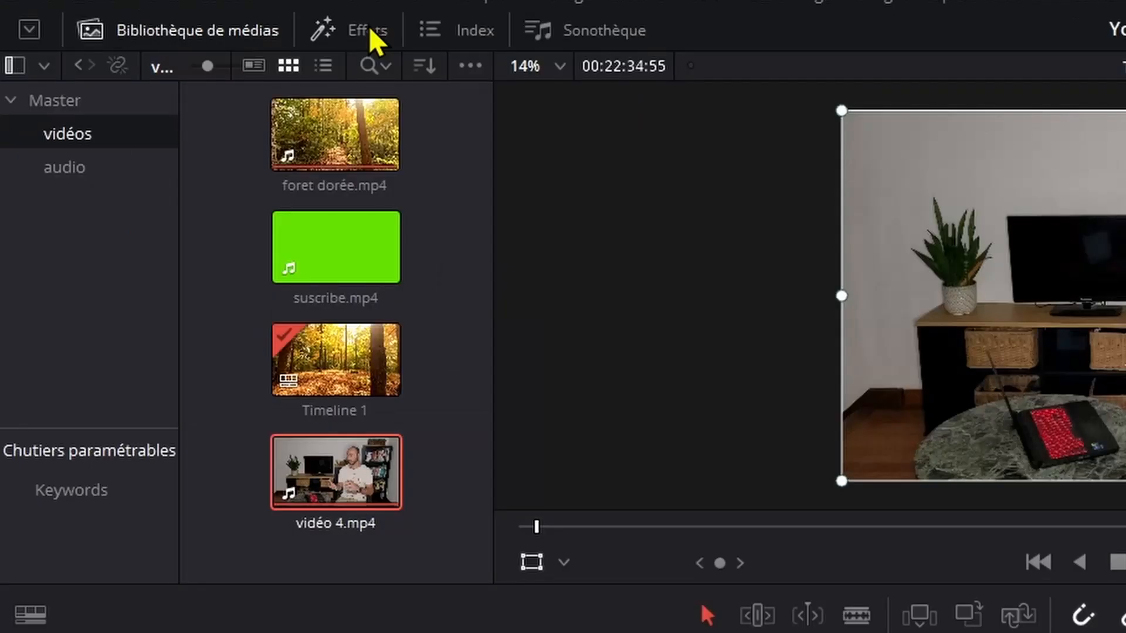
left_click(368, 26)
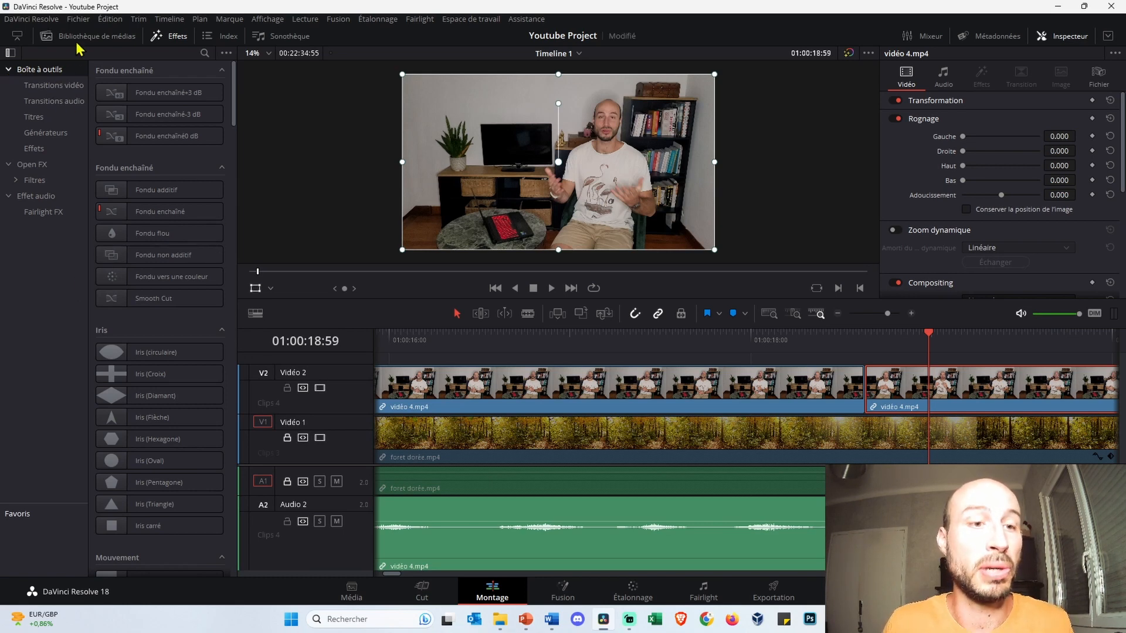
left_click(57, 86)
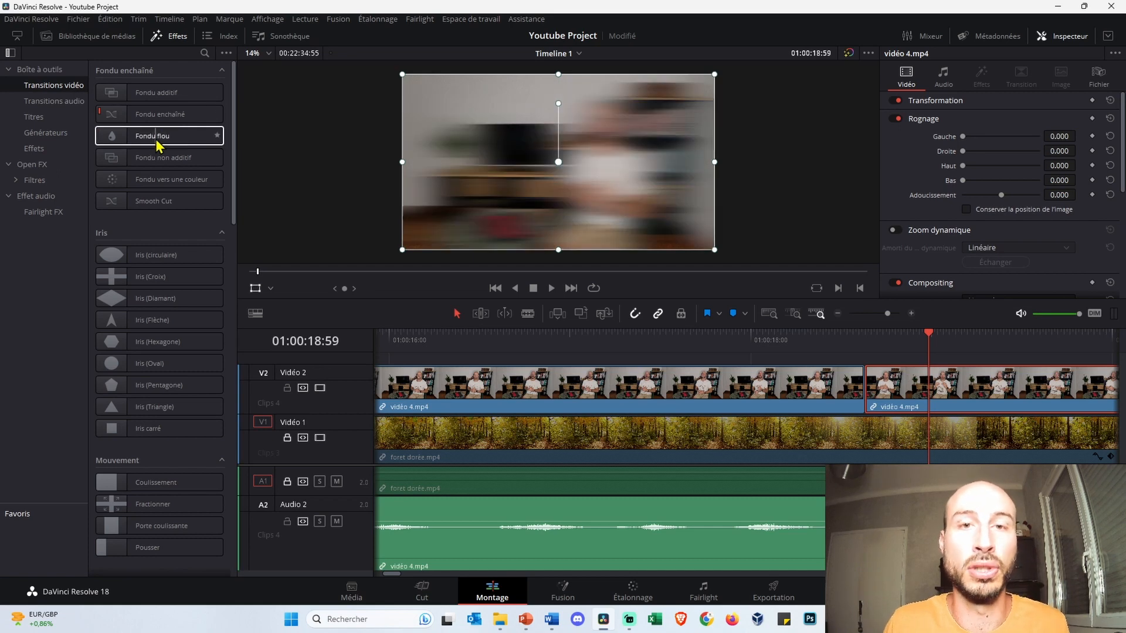
left_click_drag(152, 146, 862, 381)
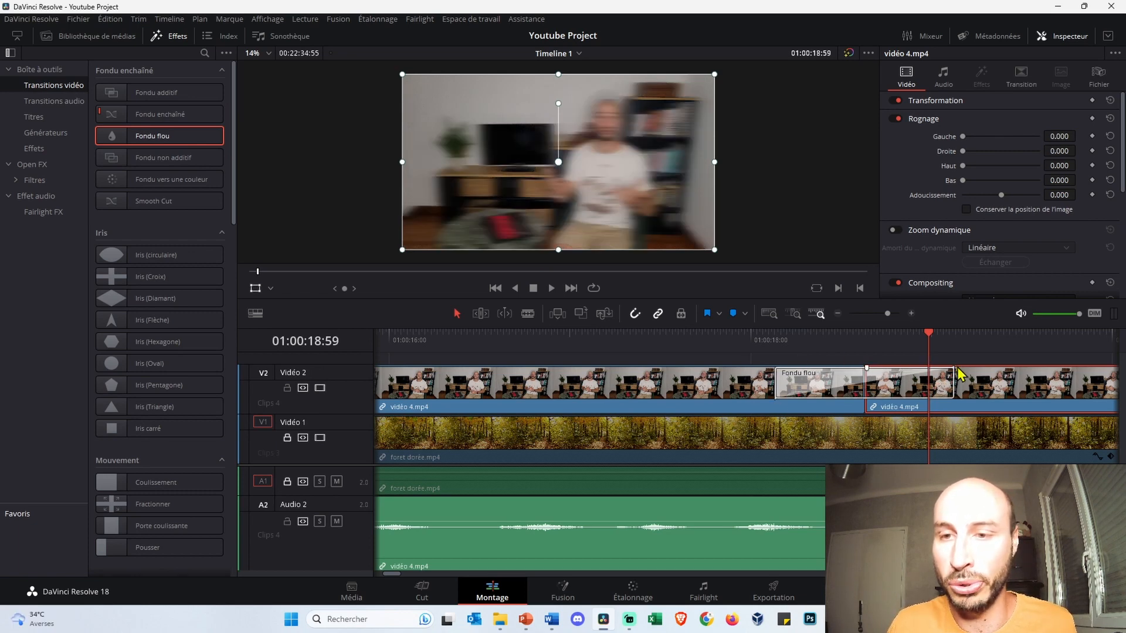
- Play the timeline twice through the Fondu flou transition, starting just before it
left_click_drag(929, 329, 745, 332)
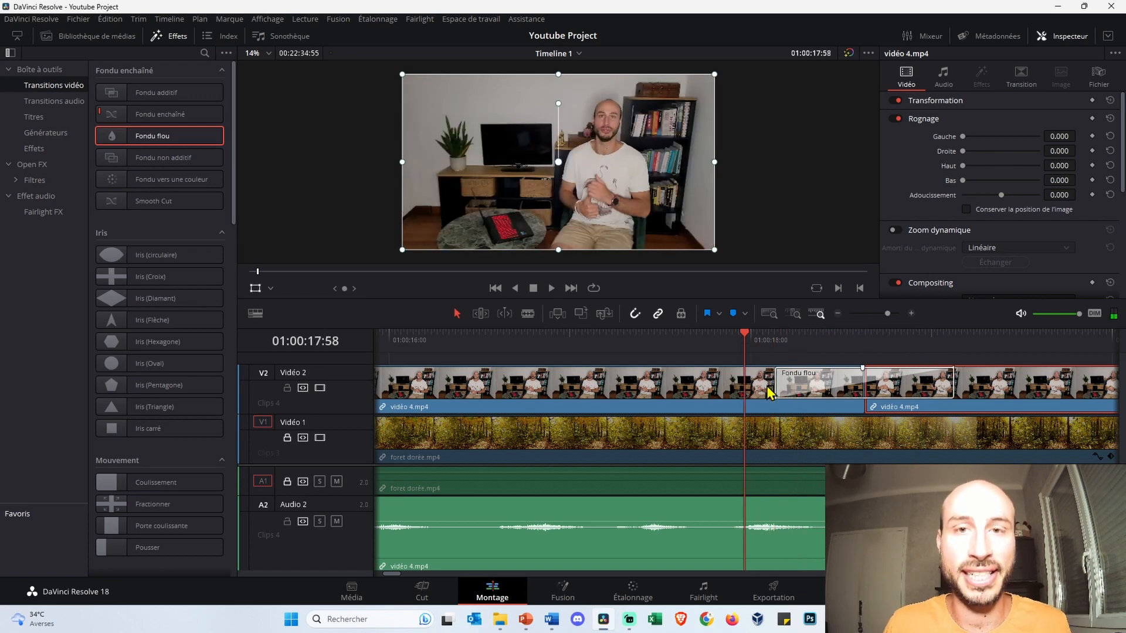
key("space")
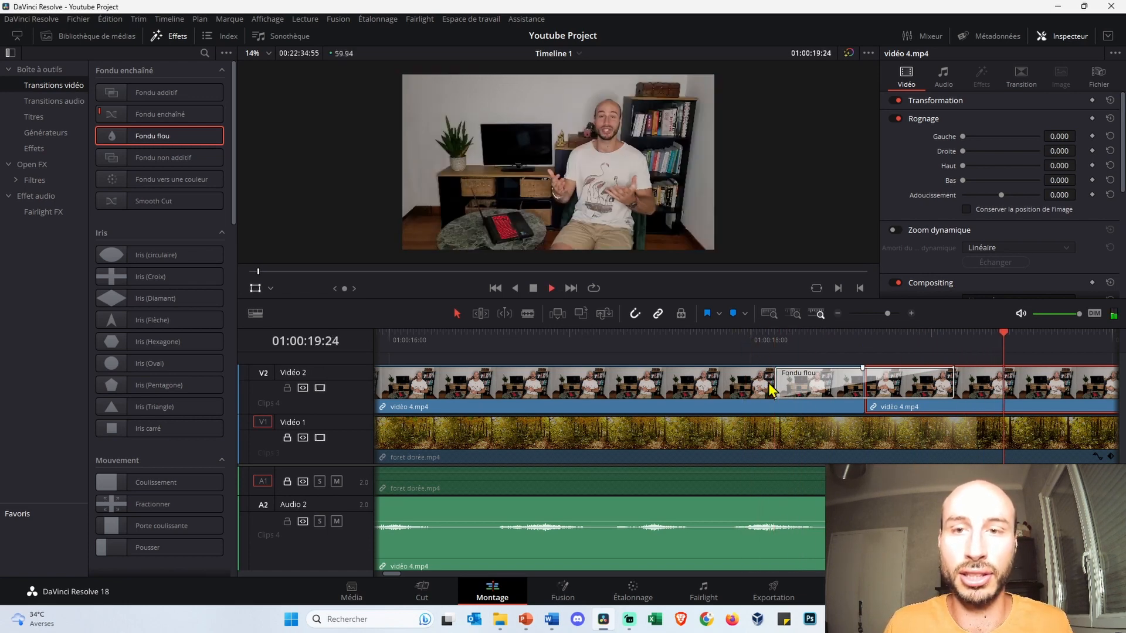
key("space")
scroll(613, 357, "down", 5)
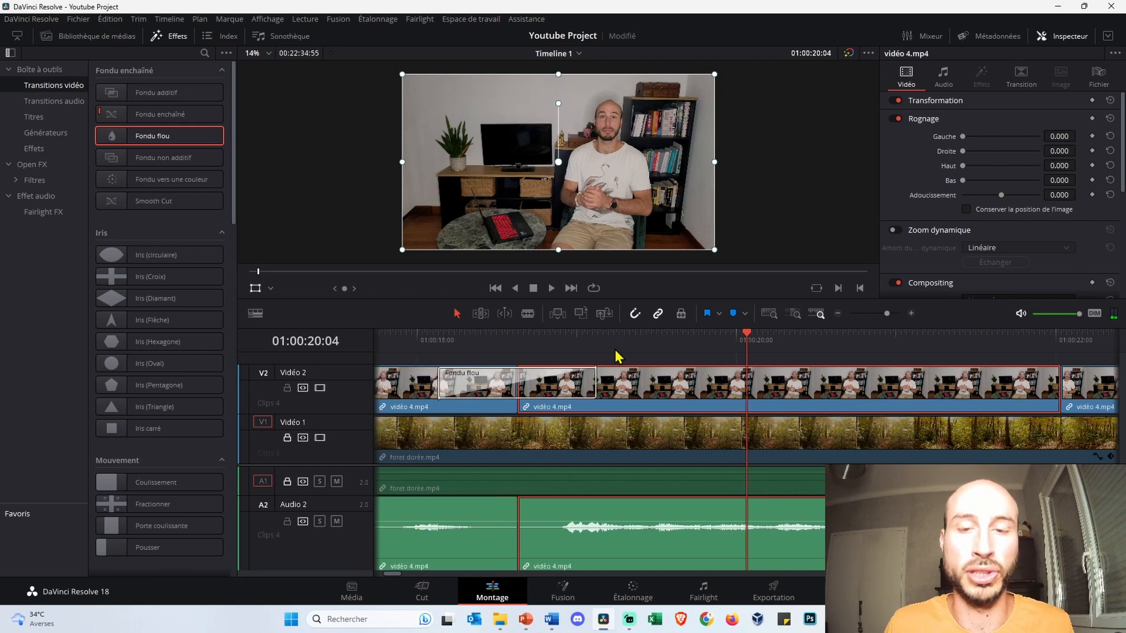
left_click(546, 339)
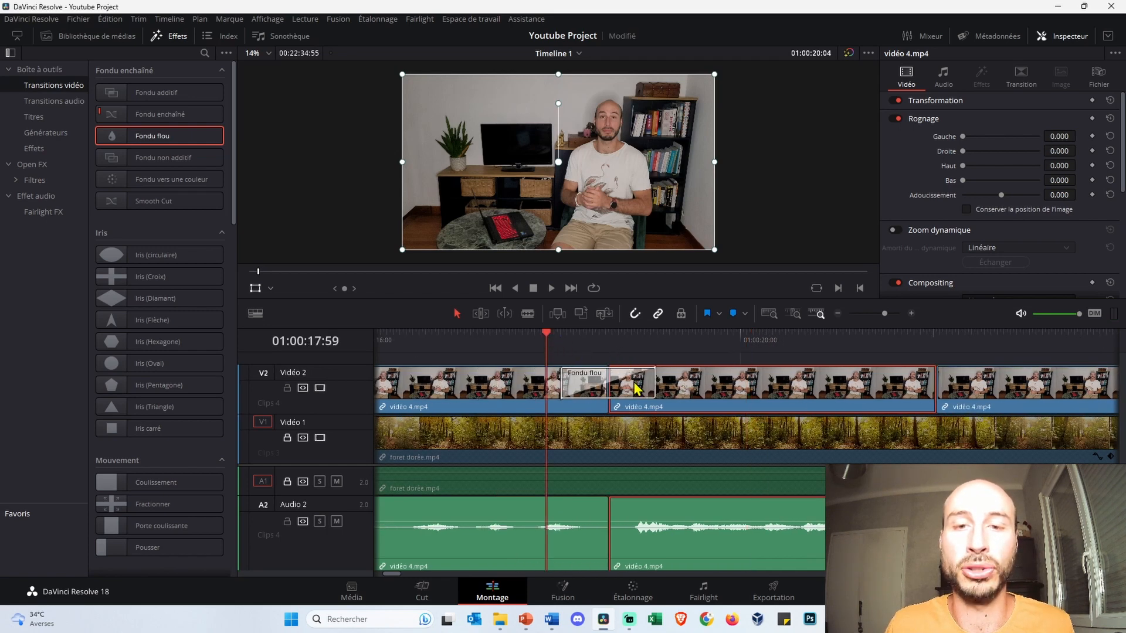
key("space")
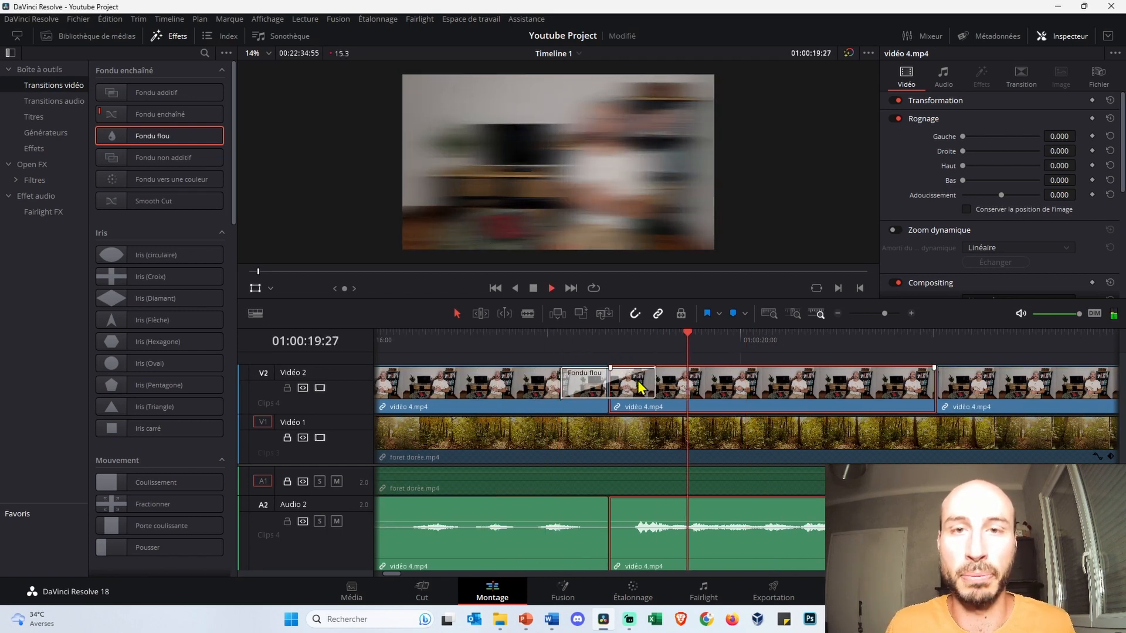
key("space")
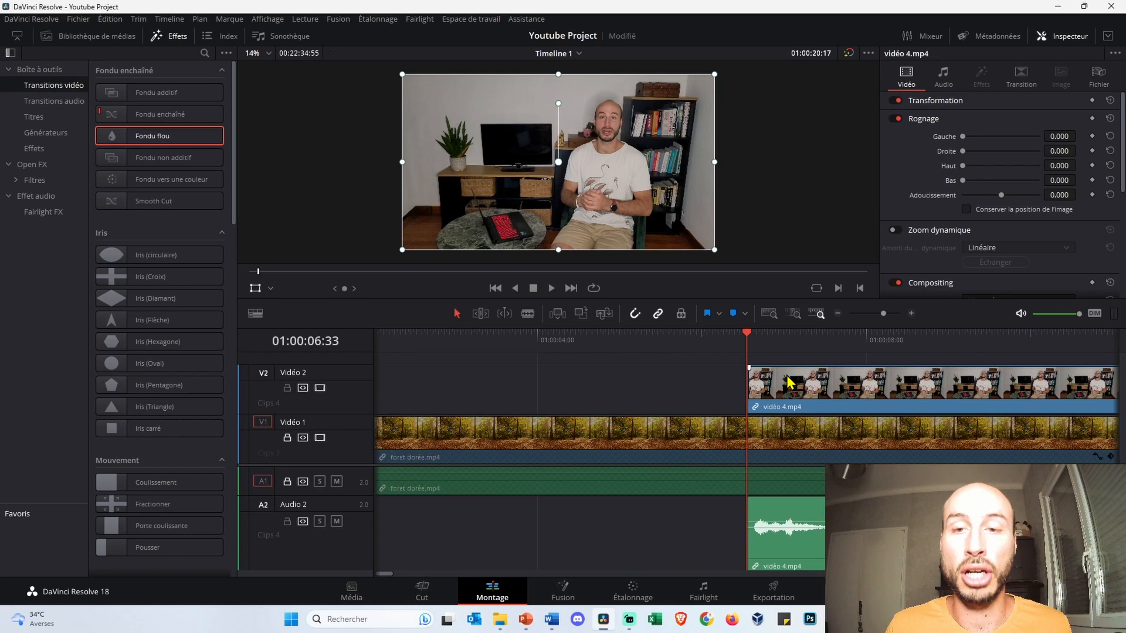
- Add a short video fade-in at the start of the first vidéo 4.mp4 piece with its fade handle
scroll(789, 382, "up", 2)
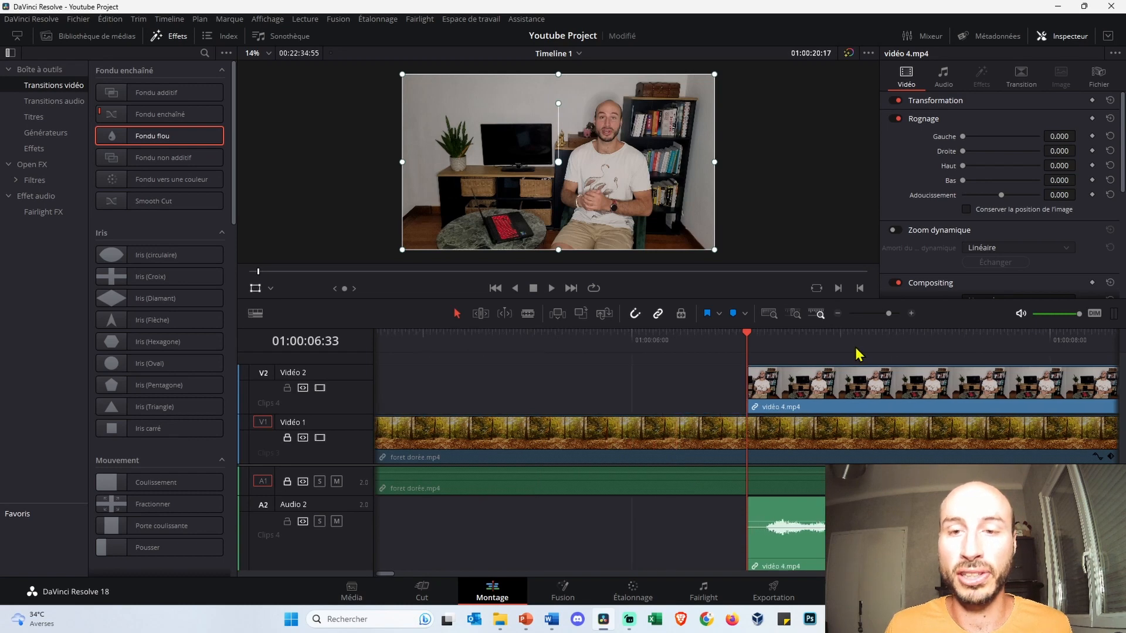
left_click(790, 382)
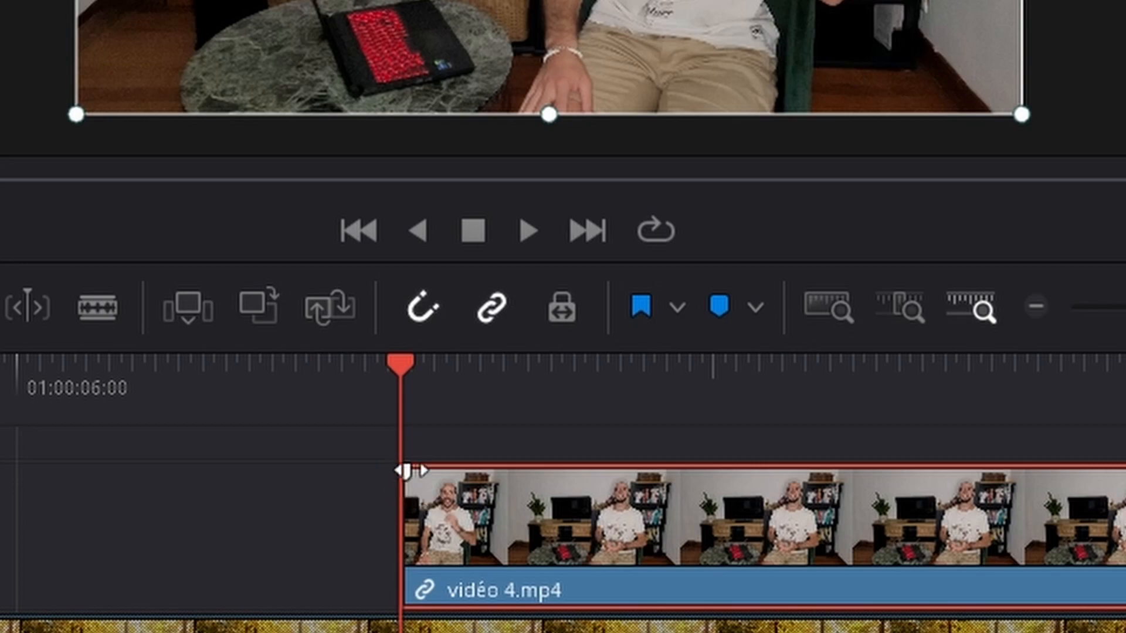
left_click_drag(408, 471, 615, 467)
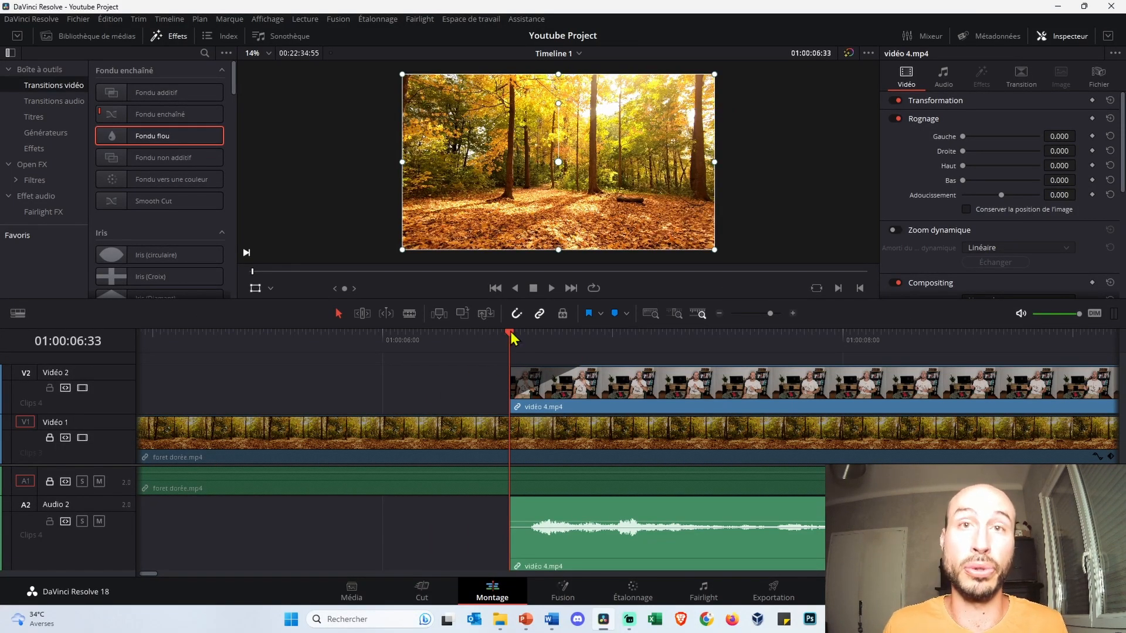
- Play through the short fade-in at the start of the first vidéo 4.mp4 piece, starting just before it
key("space")
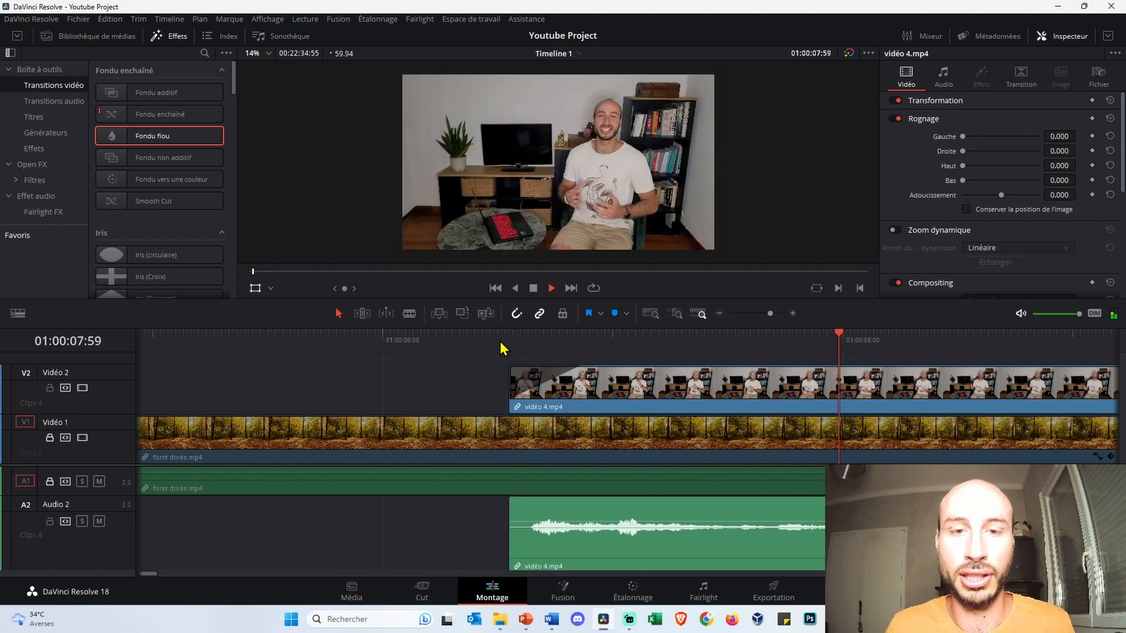
key("space")
left_click(441, 339)
key("space")
- Lengthen the video fade-in on the first vidéo 4.mp4 piece to about 01:20 and scrub through it
left_click_drag(579, 367, 816, 366)
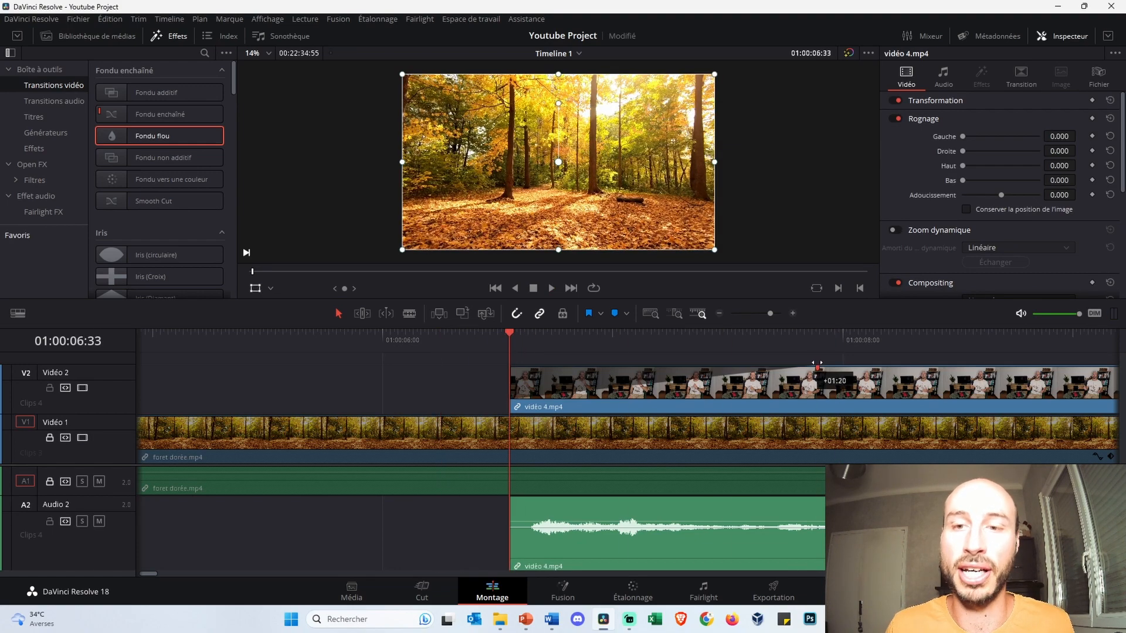
scroll(577, 351, "down", 6)
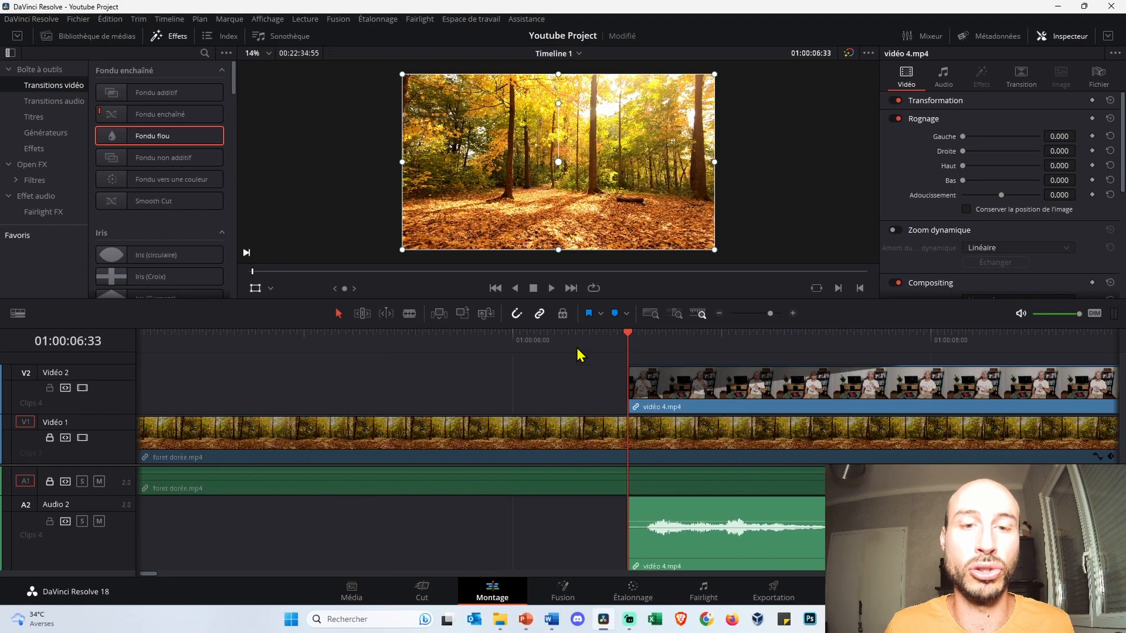
left_click_drag(610, 339, 624, 318)
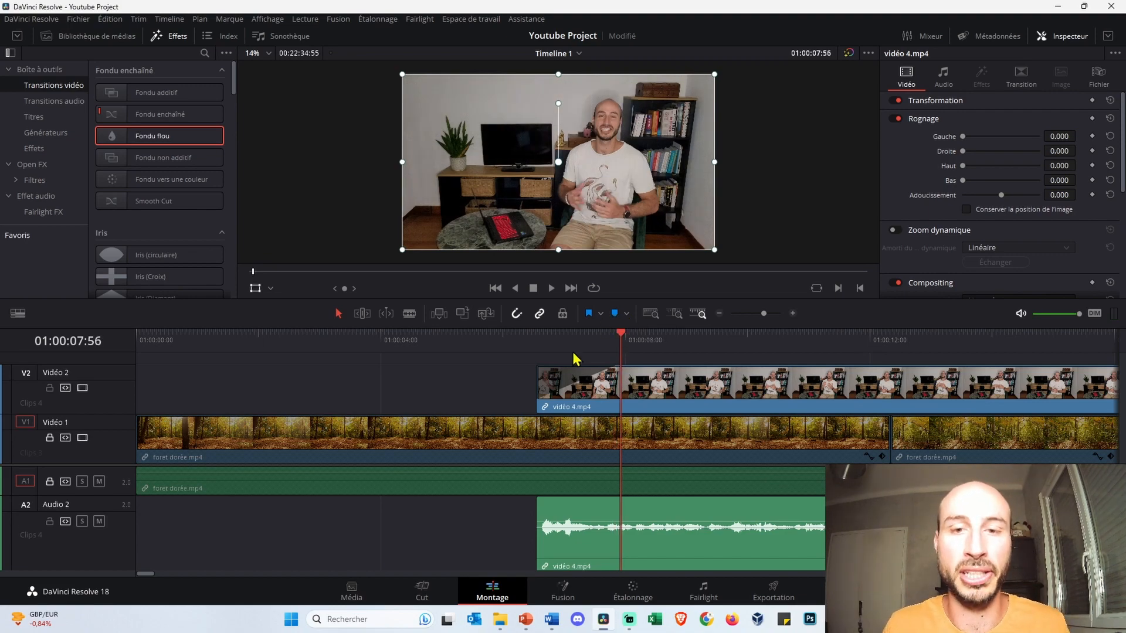
- Browse the available video transitions, and show the media pool with vidéo 4.mp4 selected
scroll(575, 359, "down", 5)
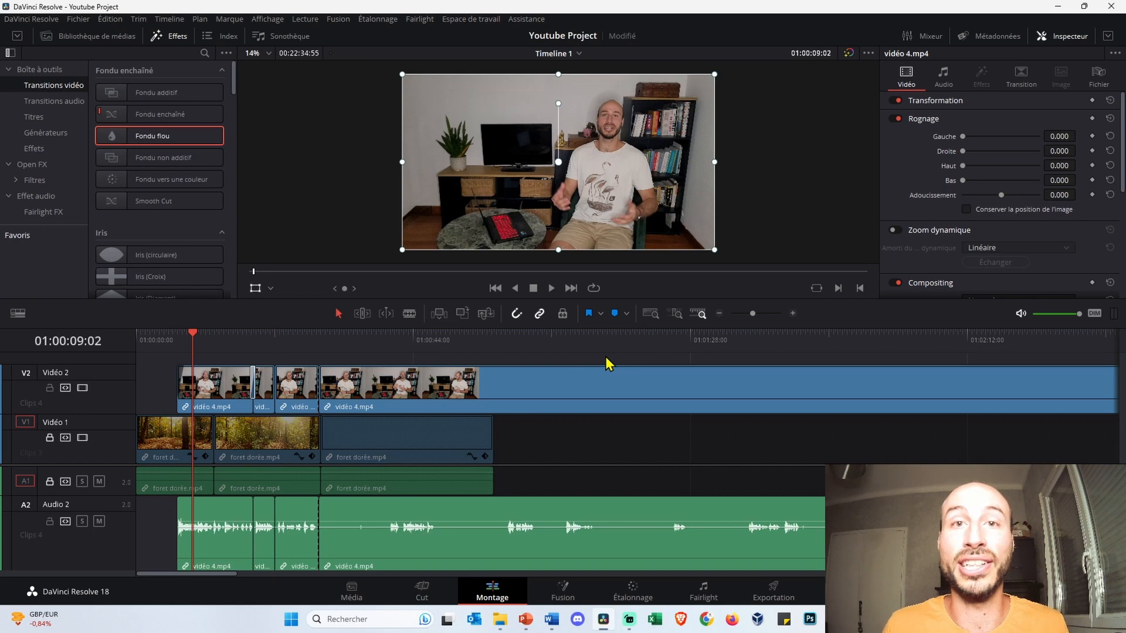
scroll(151, 176, "down", 3)
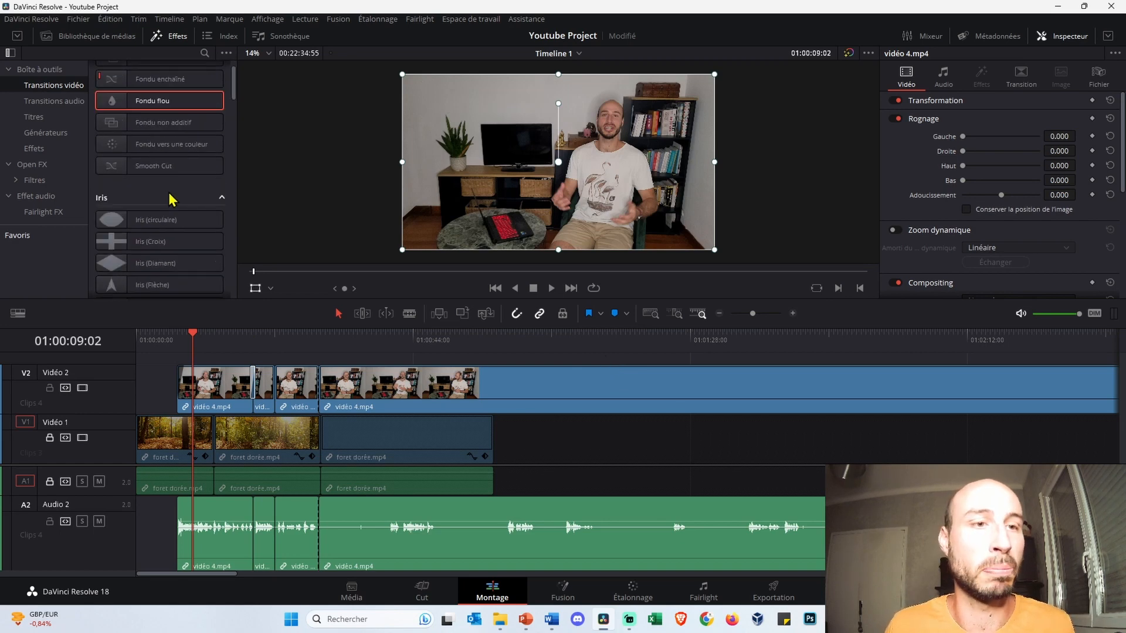
scroll(176, 188, "up", 3)
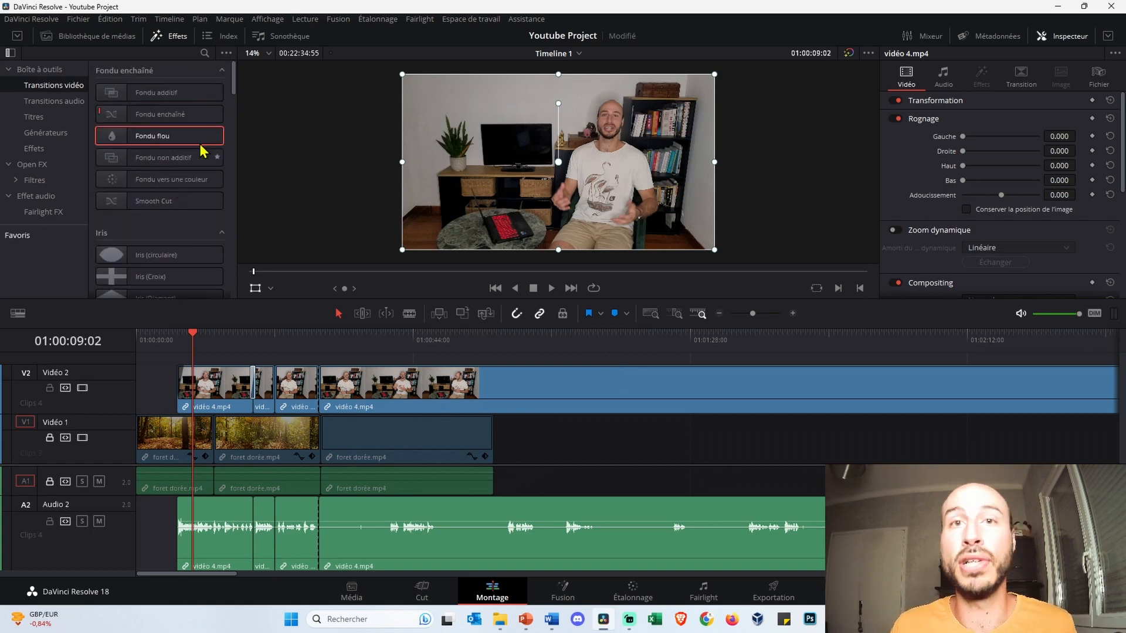
left_click(96, 36)
left_click(162, 246)
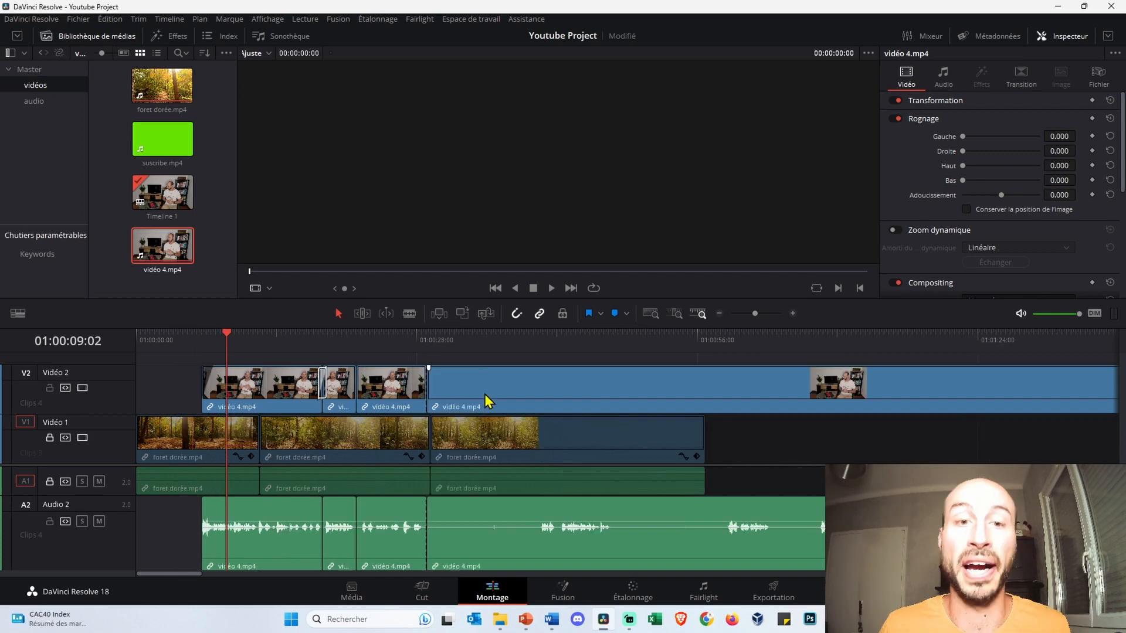
- Move the last vidéo 4.mp4 piece up onto a new track above Vidéo 2
mouse_move(482, 378)
left_mouse_down()
mouse_move(479, 359)
mouse_move(478, 374)
left_mouse_up()
scroll(487, 400, "down", 2)
scroll(487, 400, "up", 2)
scroll(520, 456, "down", 1)
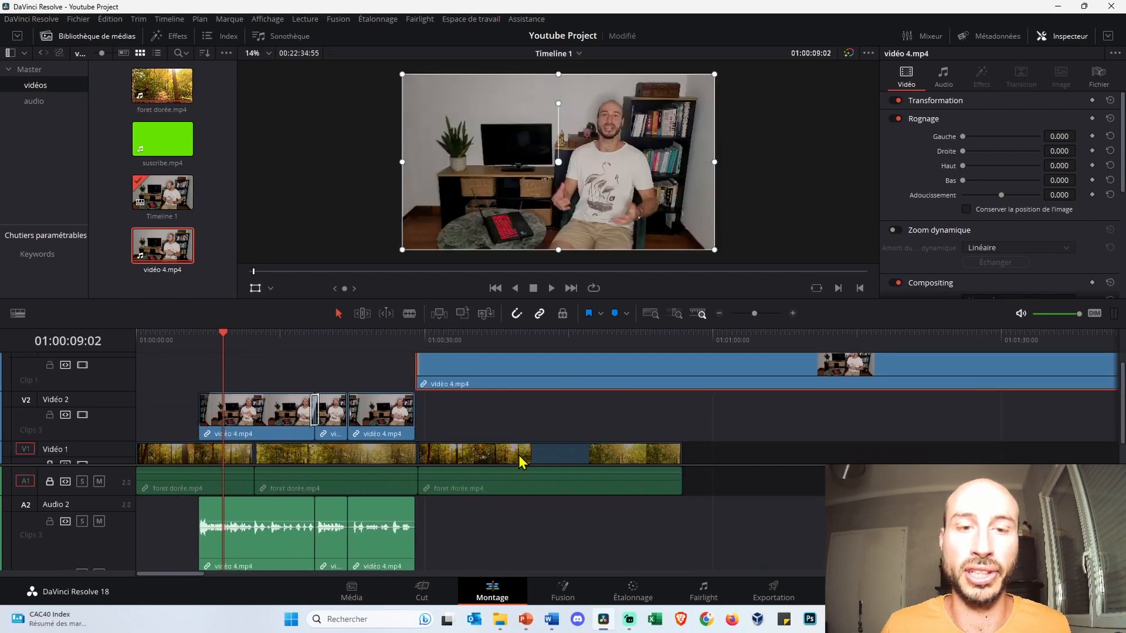
scroll(709, 530, "down", 1)
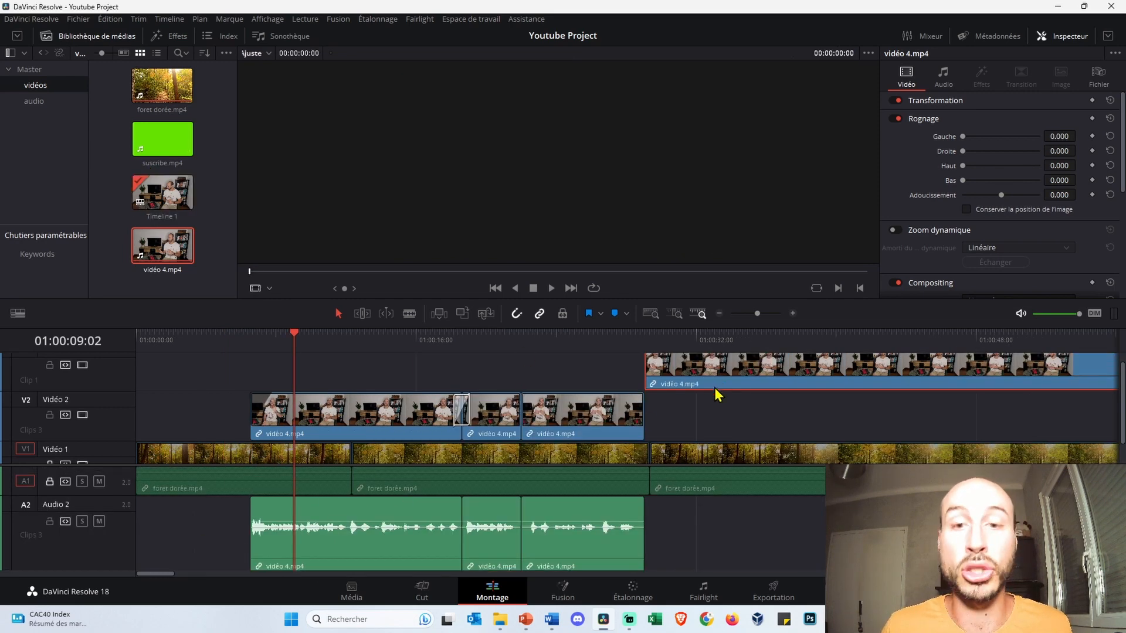
- Set the track locks so Vidéo 1, Vidéo 2 and Audio 2 are locked while Audio 1 is unlocked
left_click(619, 337)
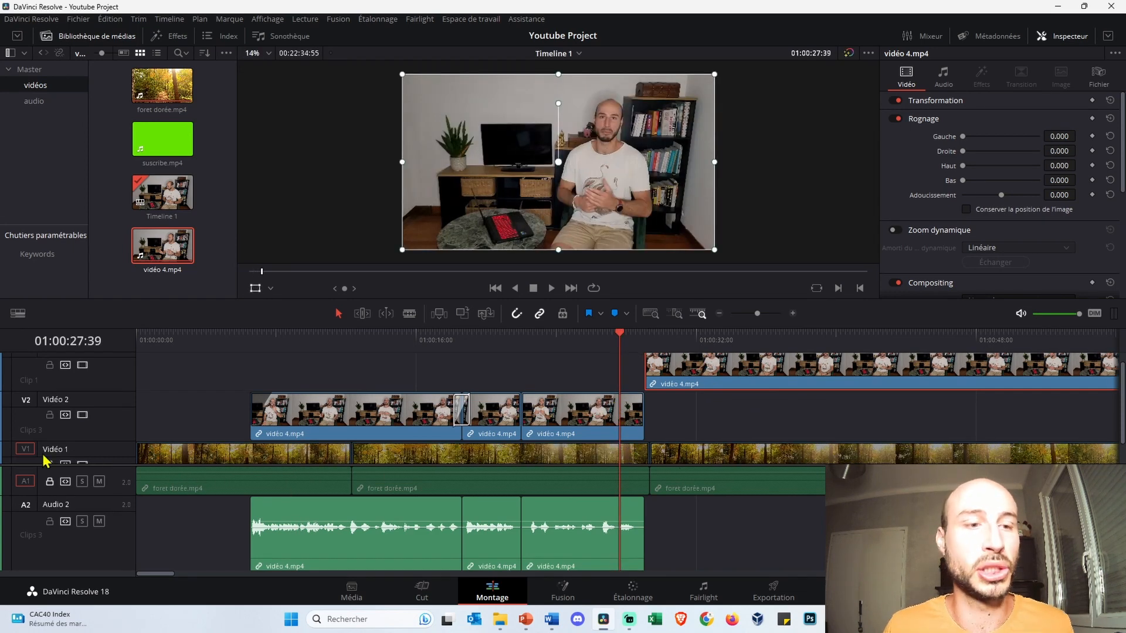
scroll(777, 448, "down", 1)
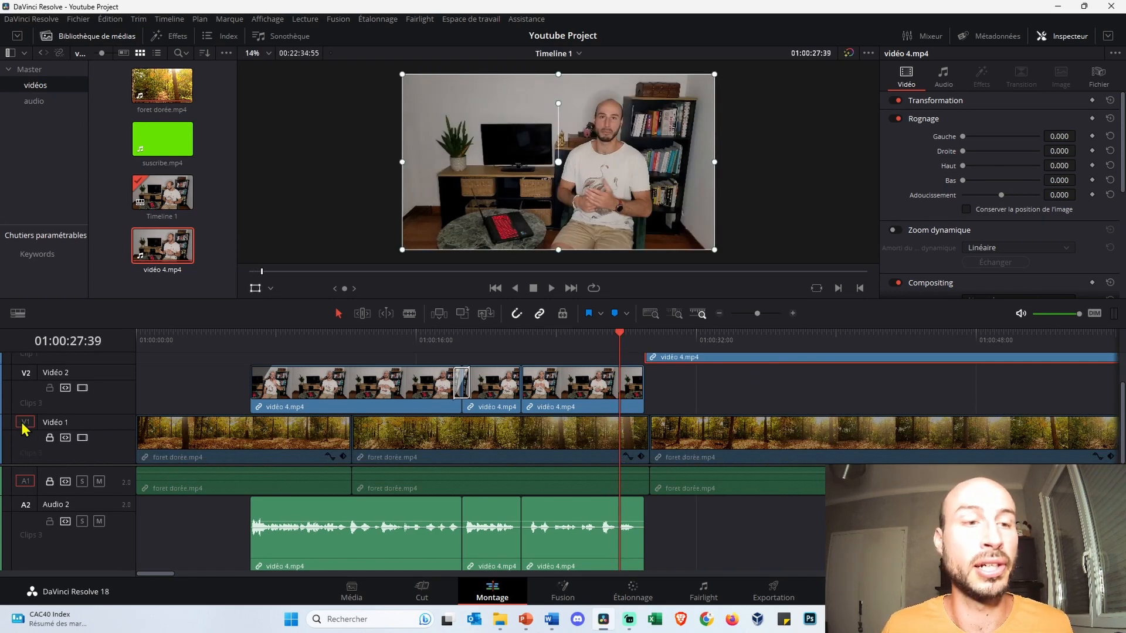
left_click(49, 438)
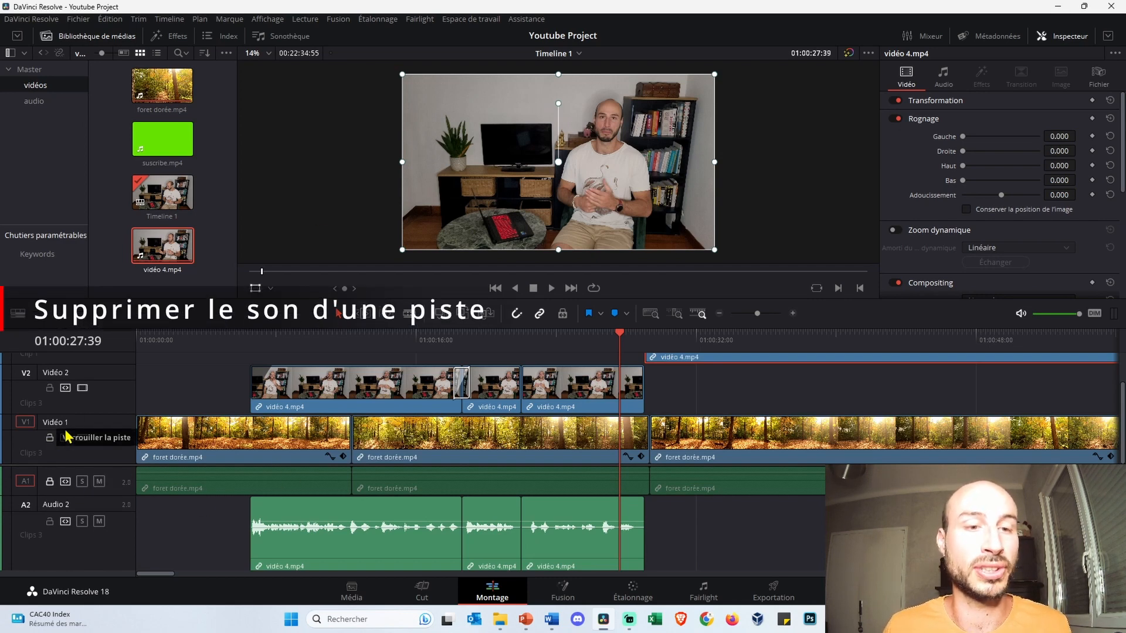
scroll(181, 512, "down", 2)
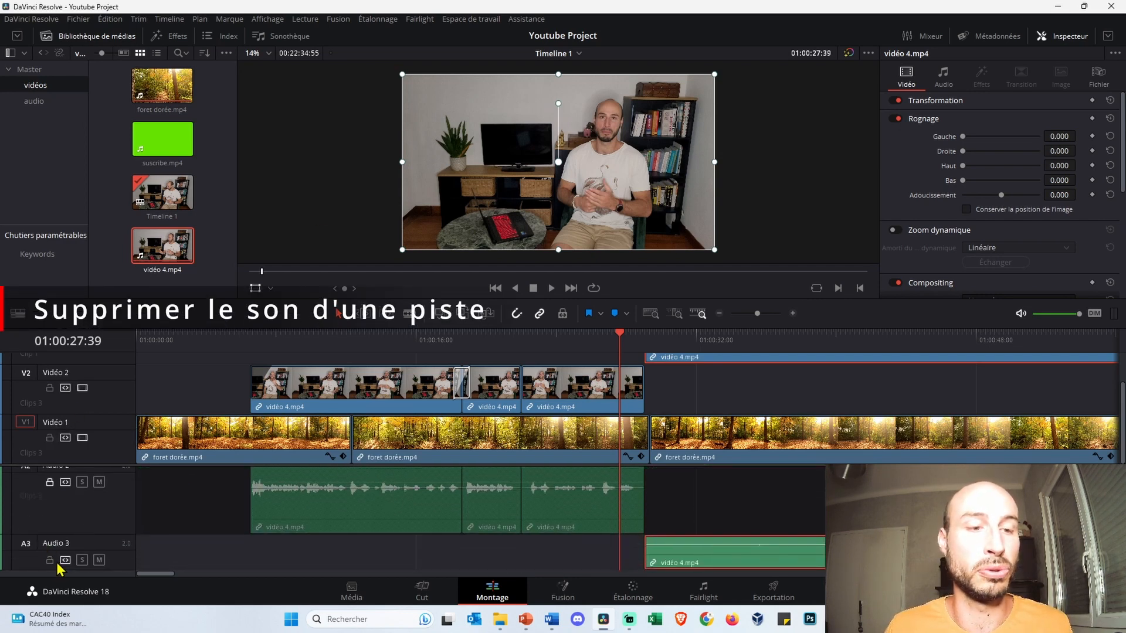
scroll(53, 442, "up", 2)
left_click(50, 437)
- Delete the three foret dorée.mp4 audio pieces from Audio 1 and unlock Vidéo 1 and Vidéo 2
key("Delete")
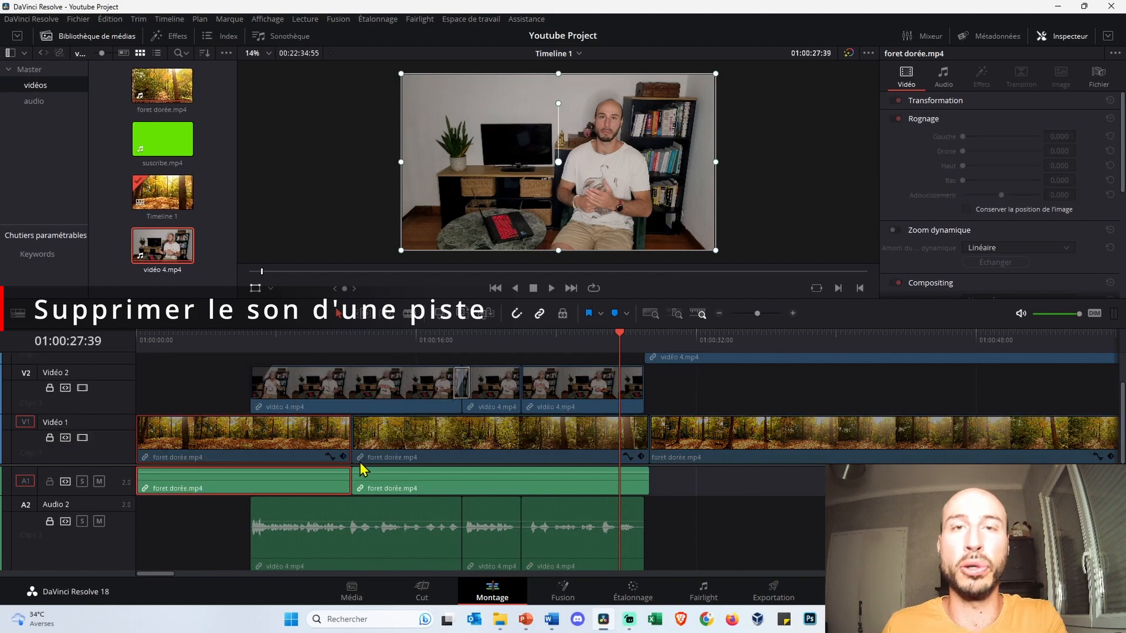
left_click(431, 489)
key("Delete")
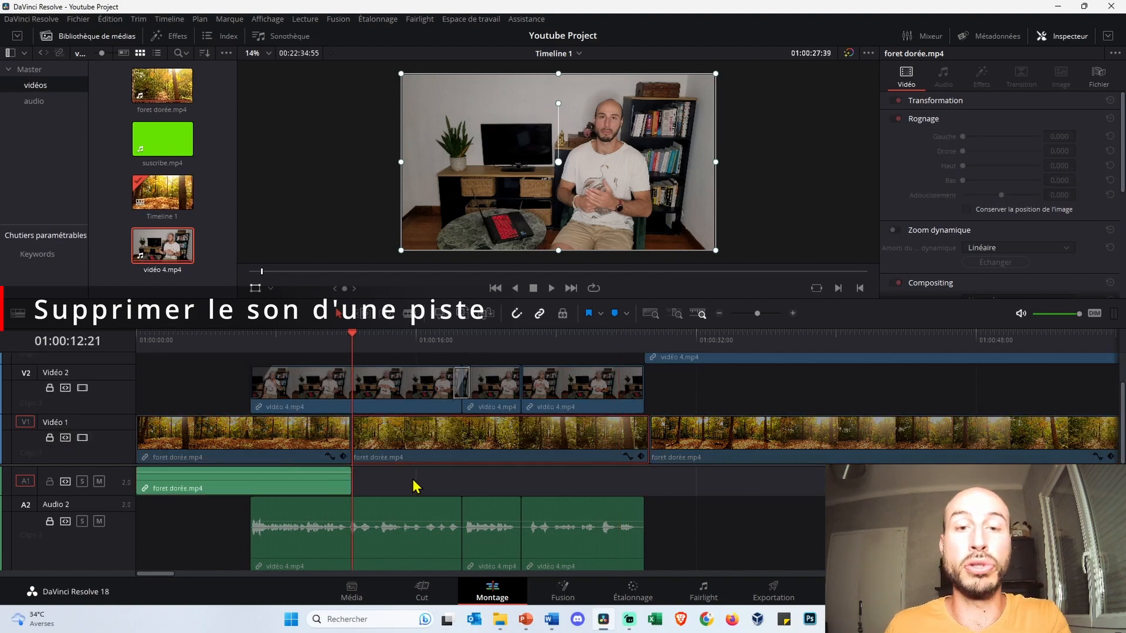
left_click(319, 493)
key("Delete")
key("Home")
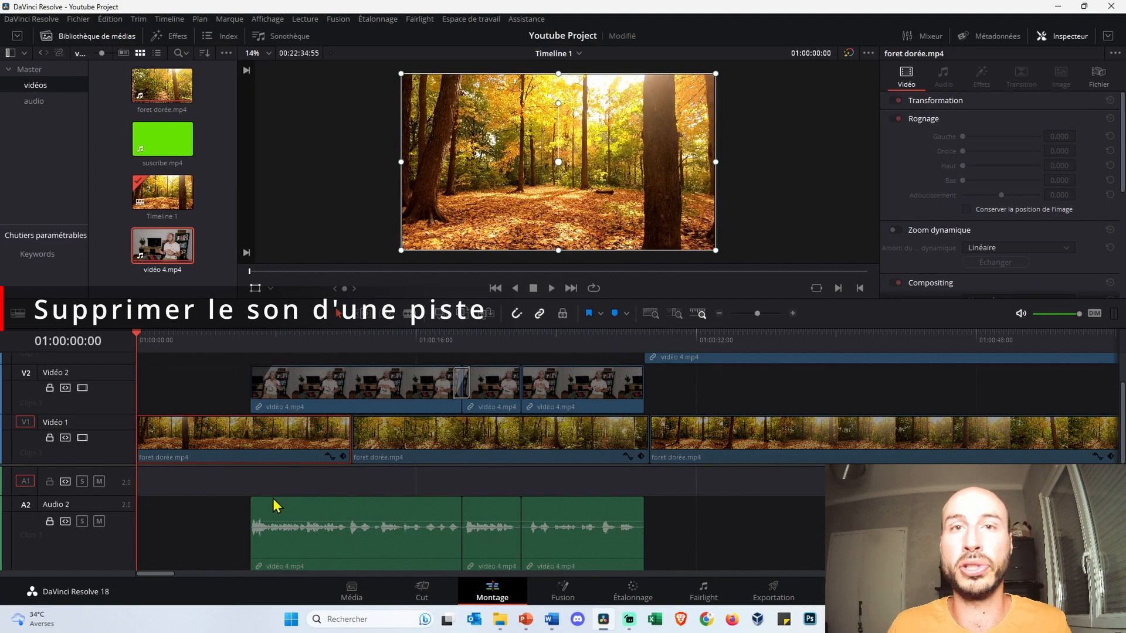
left_click(49, 481)
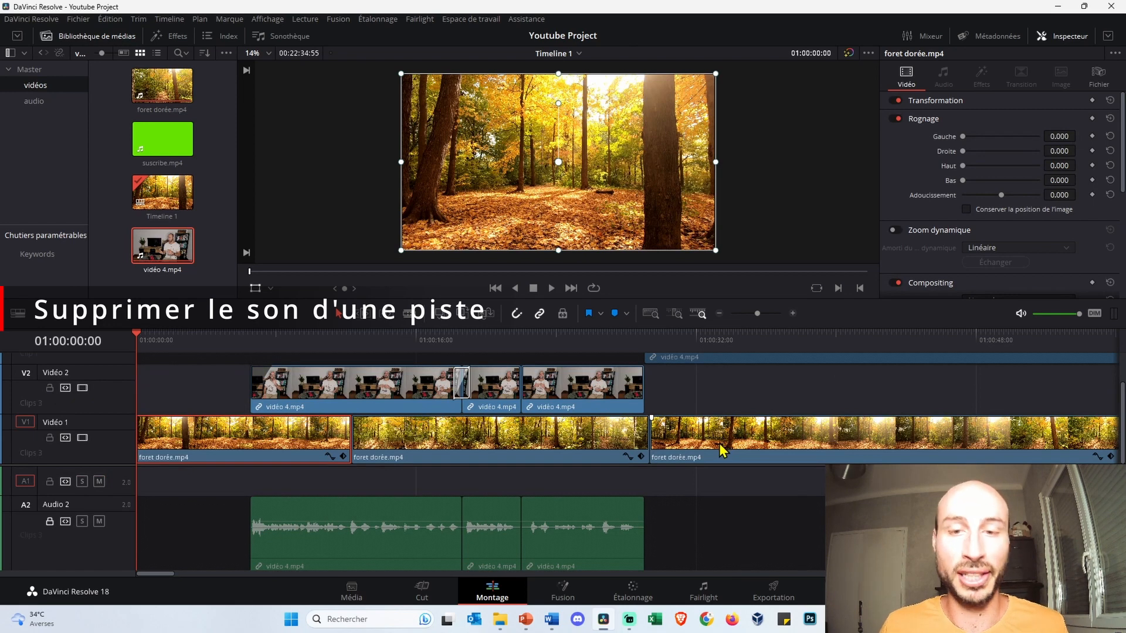
- Move the last foret dorée.mp4 piece onto Vidéo 2 right after the third vidéo 4.mp4 piece and play across the cut
scroll(725, 421, "down", 3)
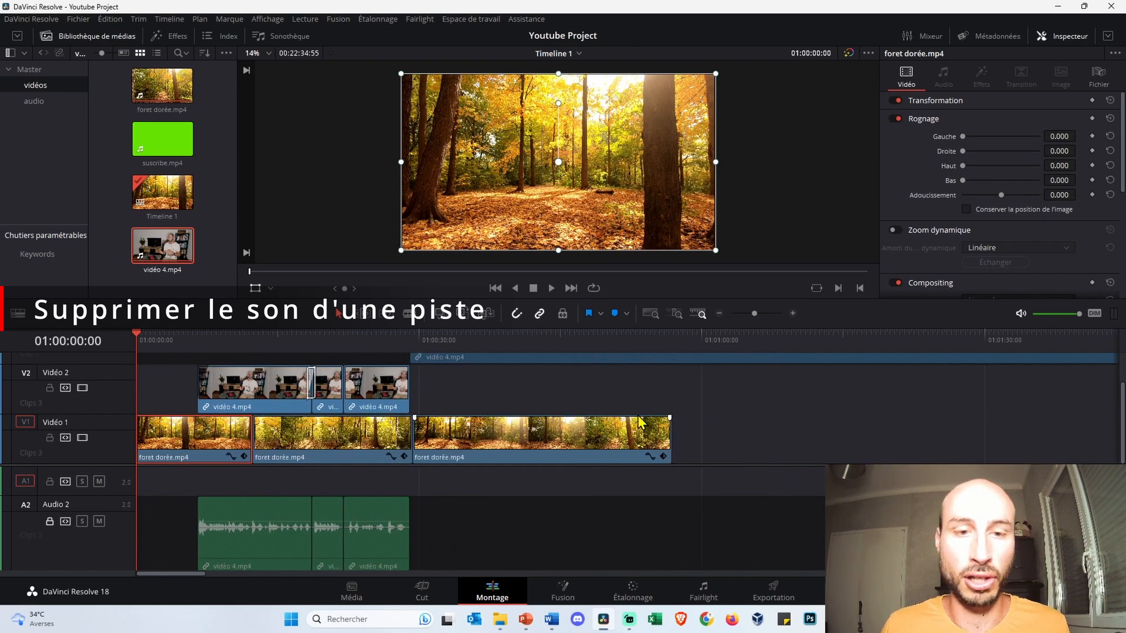
left_click_drag(470, 433, 469, 396)
left_click(399, 342)
left_click(711, 419)
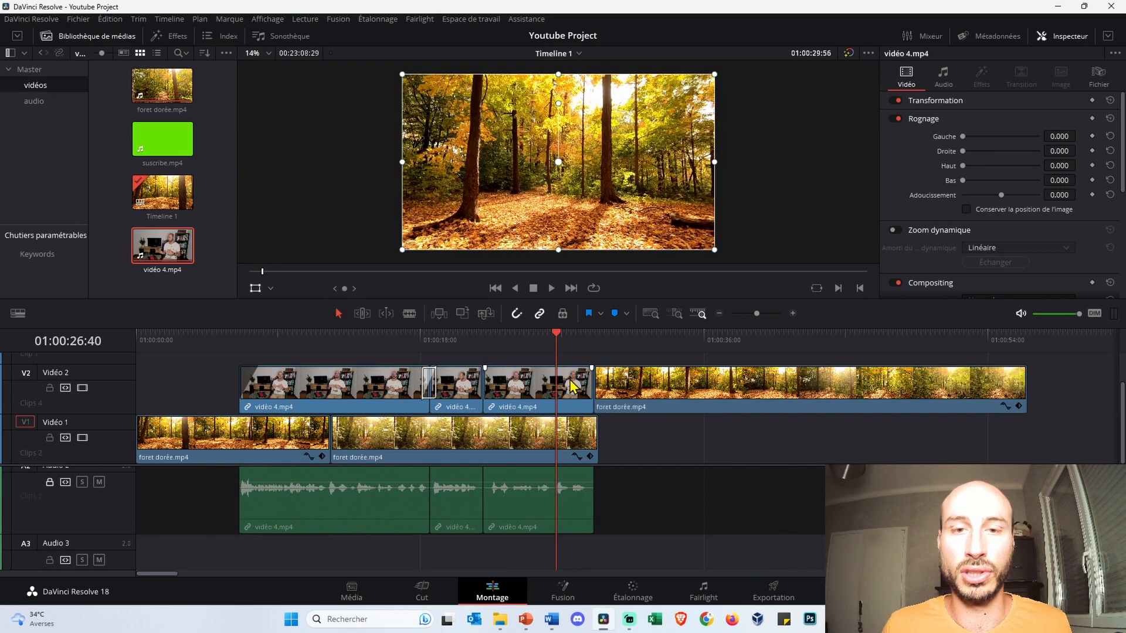
key("space")
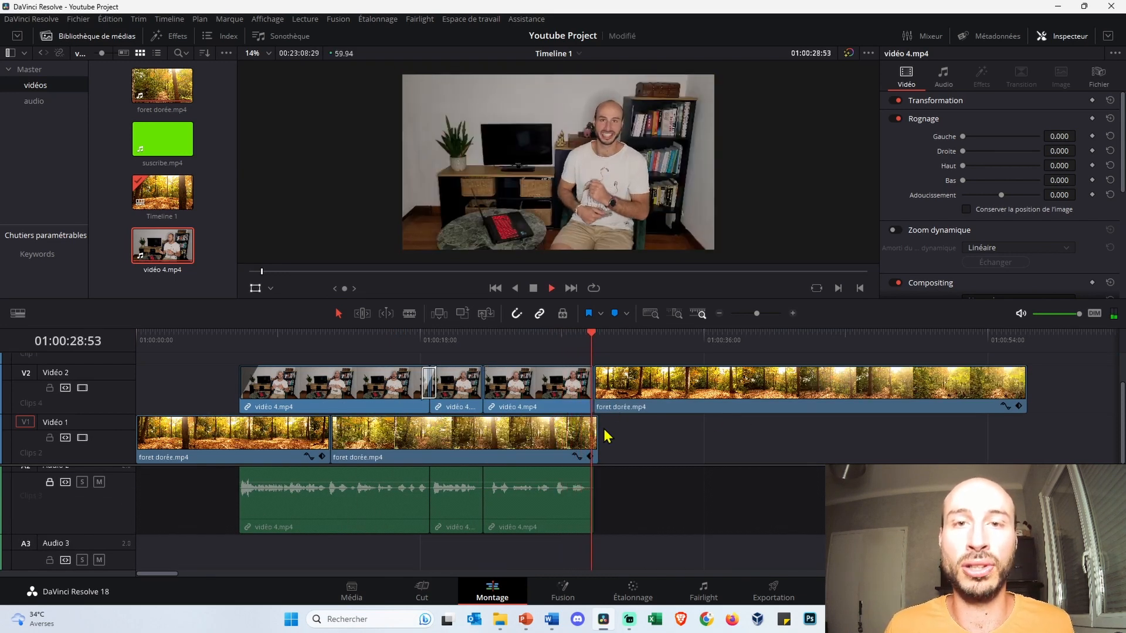
key("space")
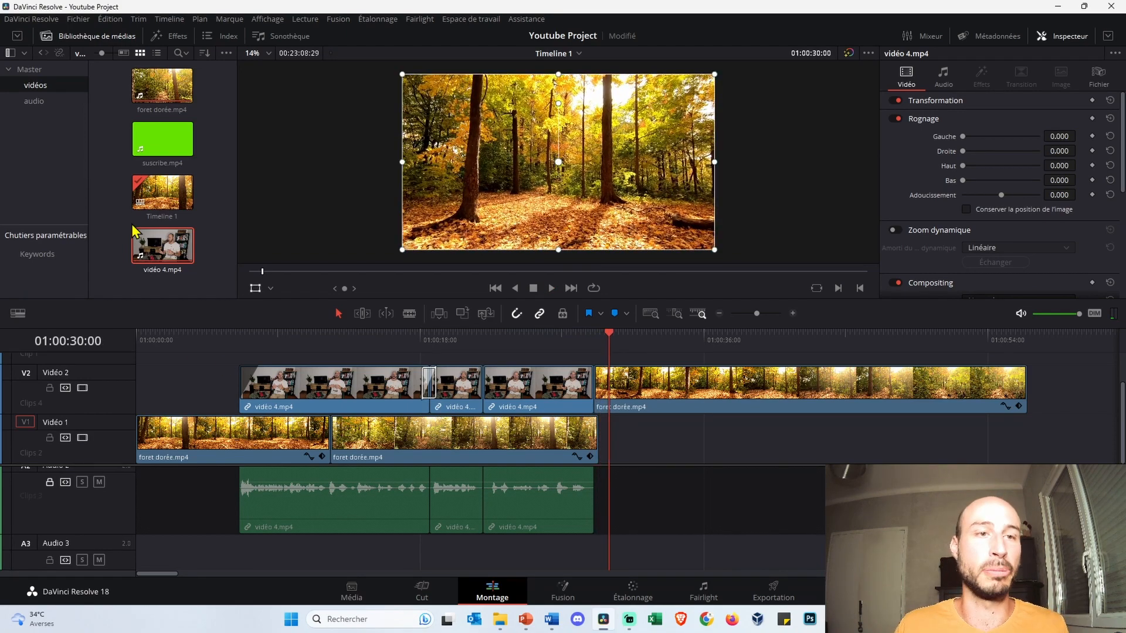
- Apply the Fondu non additif transition to the cut between vidéo 4.mp4 and foret dorée.mp4 on Vidéo 2 and scrub through it
left_click(170, 35)
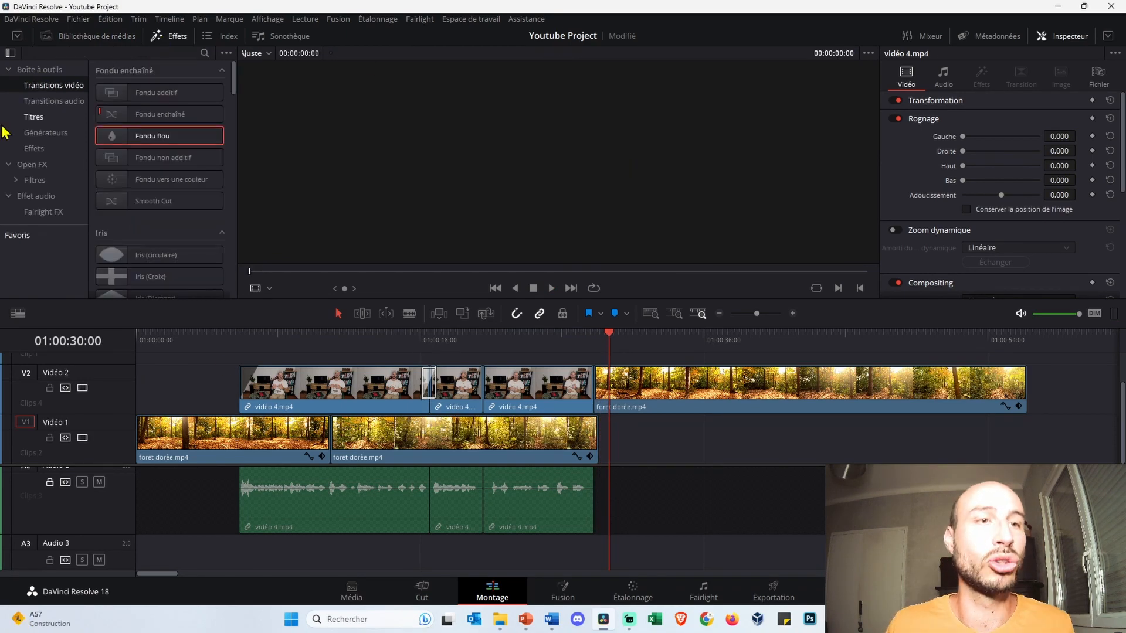
left_click_drag(158, 157, 593, 396)
left_click(583, 339)
key("ctrl+equal")
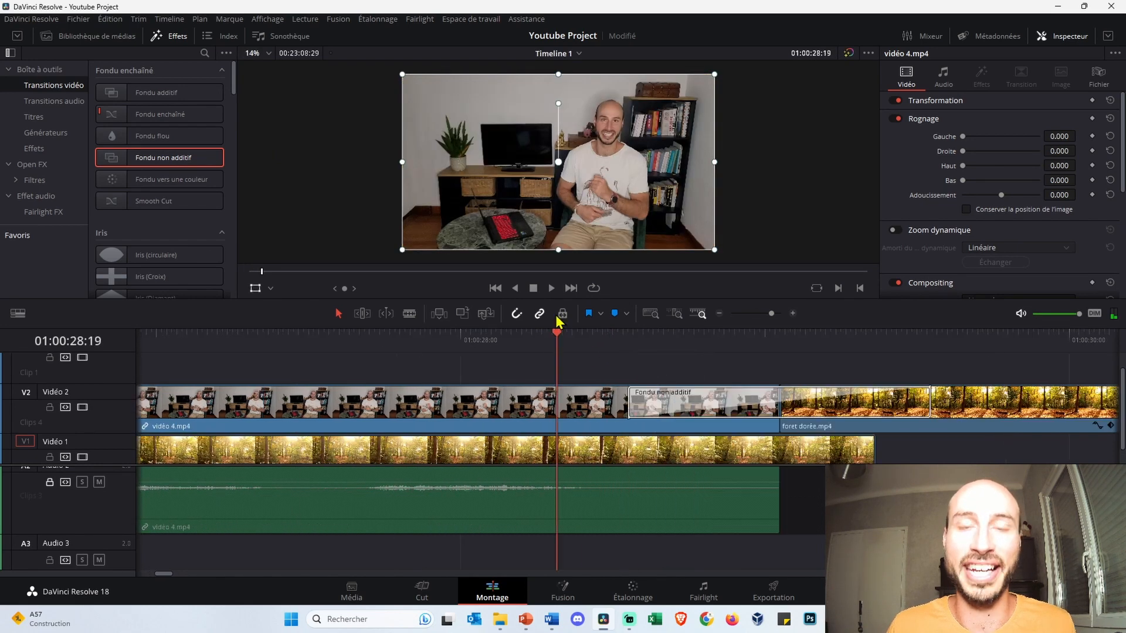
left_click_drag(556, 332, 968, 335)
- Check the alternative transition types for the Fondu non additif transition and set its duration to 4.2 seconds
left_click(733, 404)
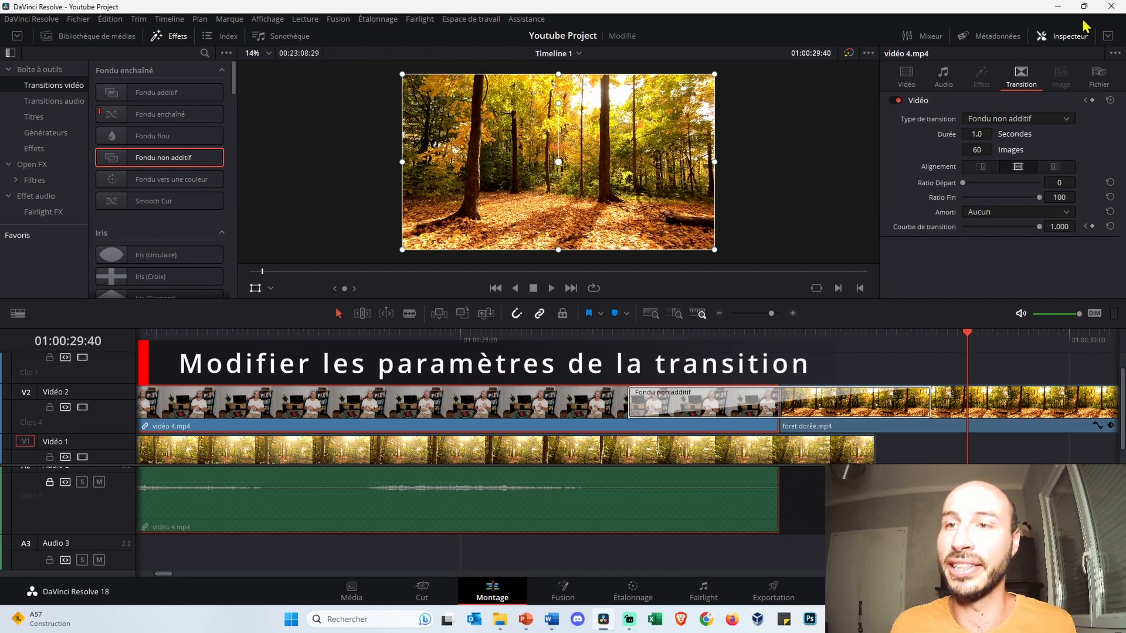
left_click(711, 406)
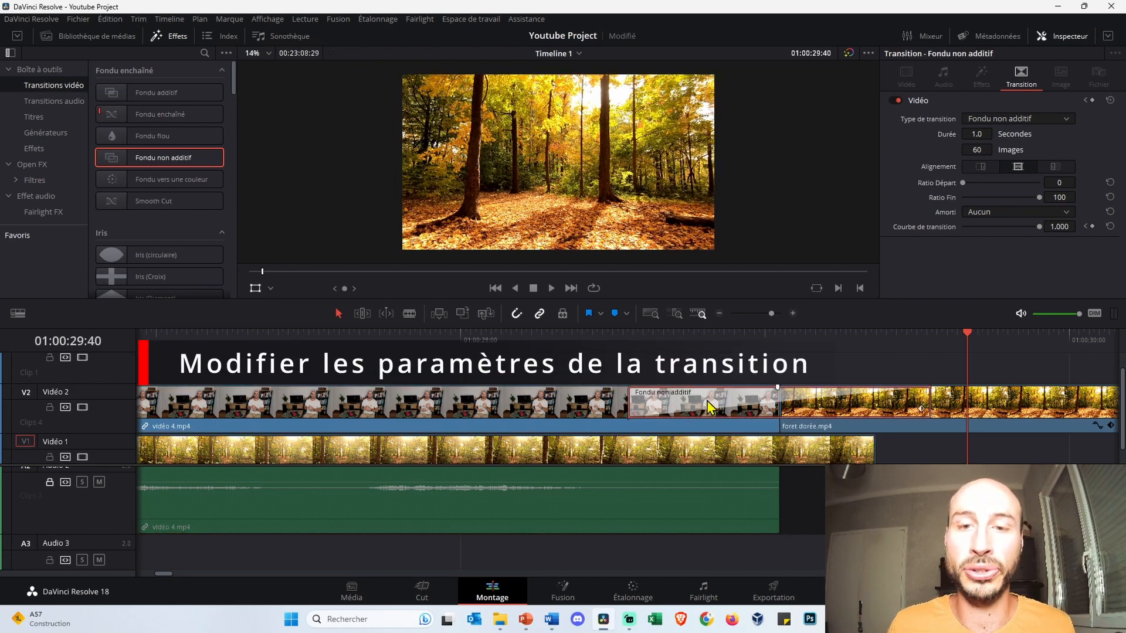
left_click(1055, 127)
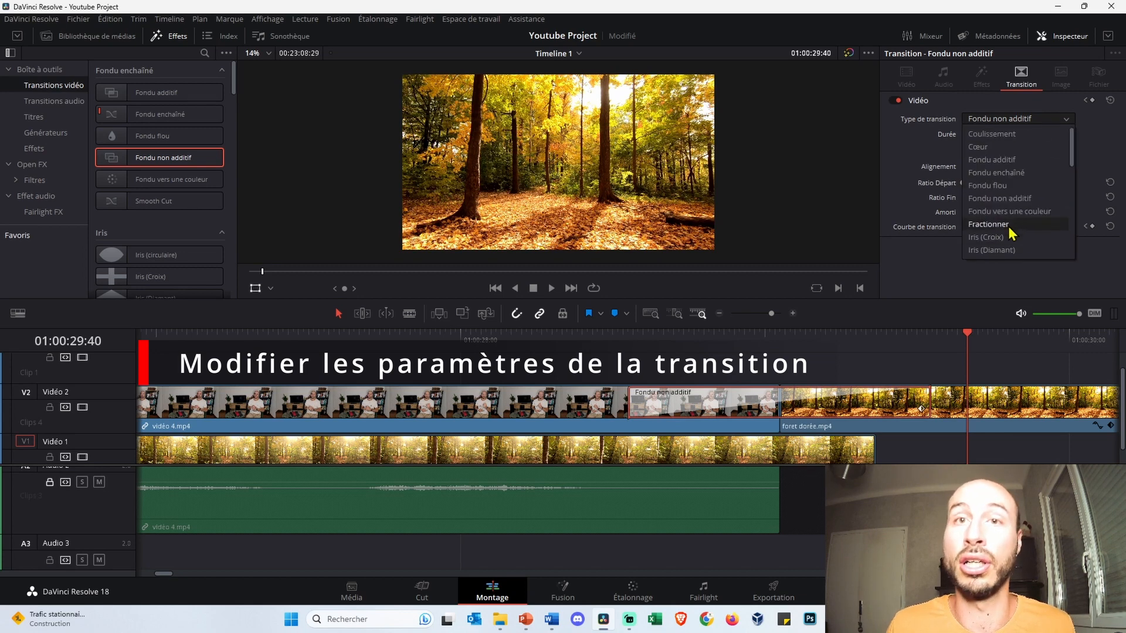
left_click(1087, 145)
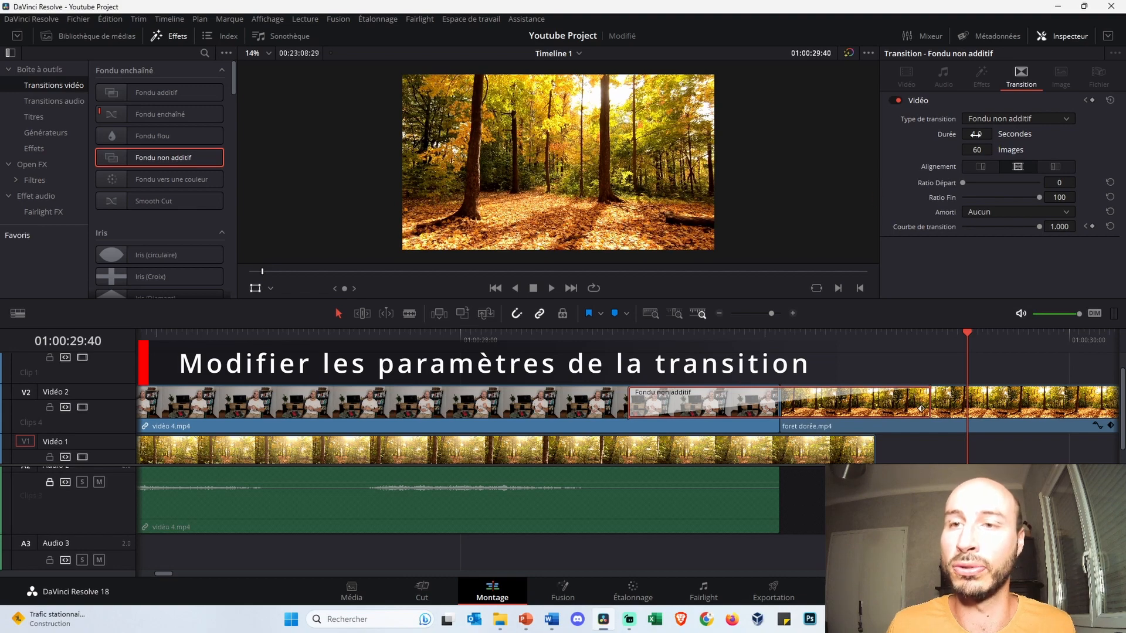
left_click_drag(975, 134, 1020, 134)
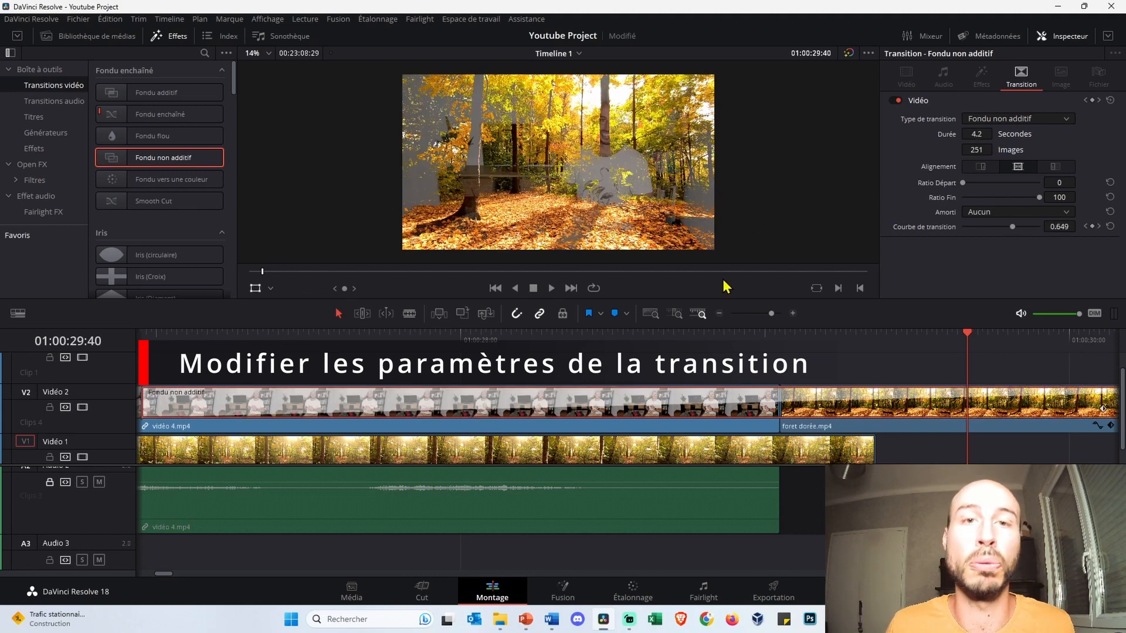
- Play the timeline through the lengthened Fondu non additif transition, starting just before it
scroll(649, 405, "down", 3)
scroll(626, 400, "down", 2)
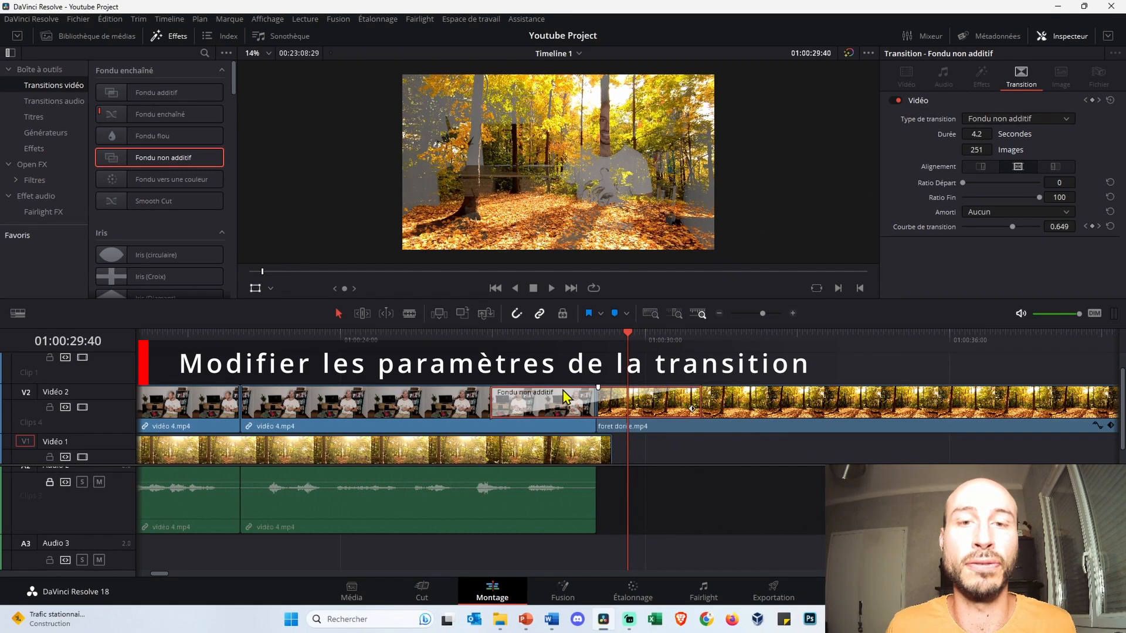
left_click(461, 339)
key("space")
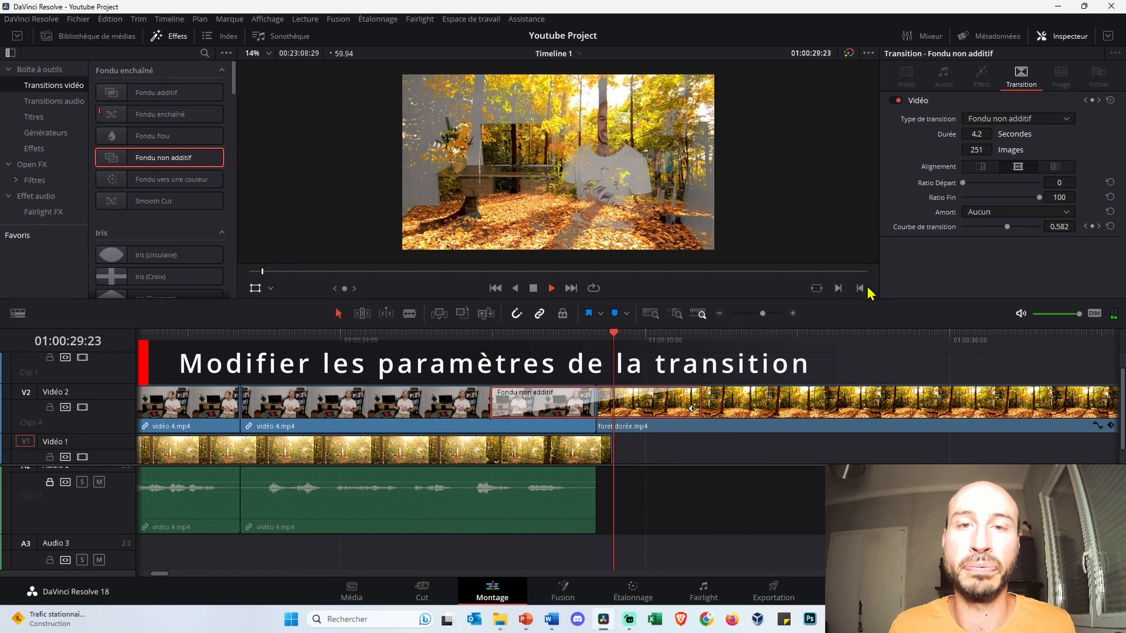
key("space")
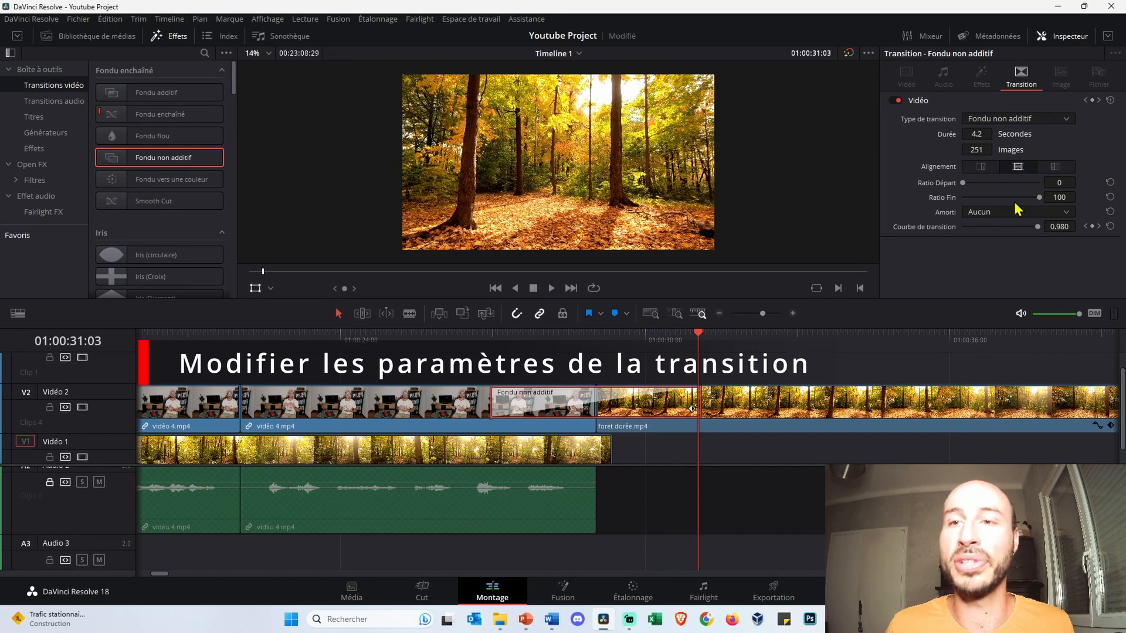
- Align the Fondu non additif transition so it ends at the cut, and browse the Iris transitions
left_click(982, 168)
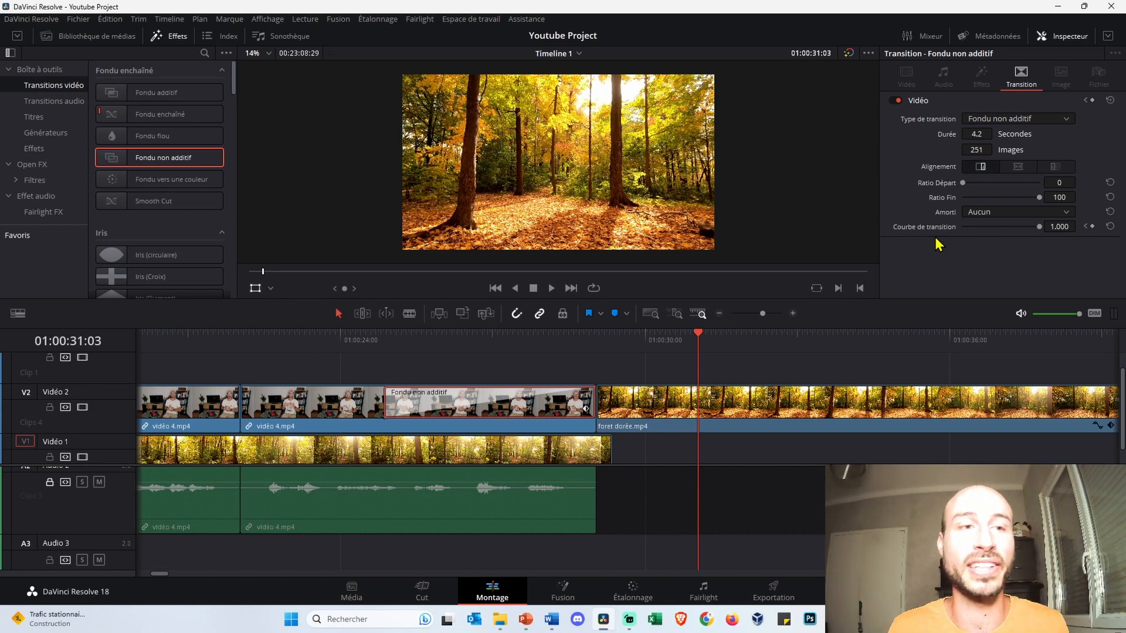
scroll(117, 261, "down", 2)
scroll(167, 252, "down", 2)
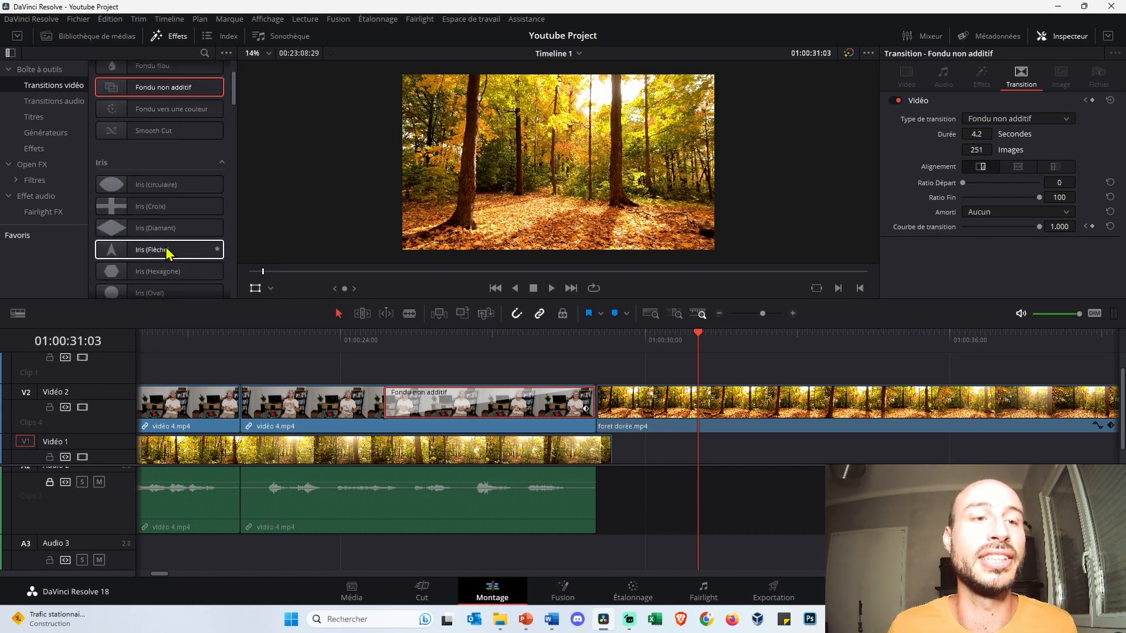
scroll(187, 258, "down", 1)
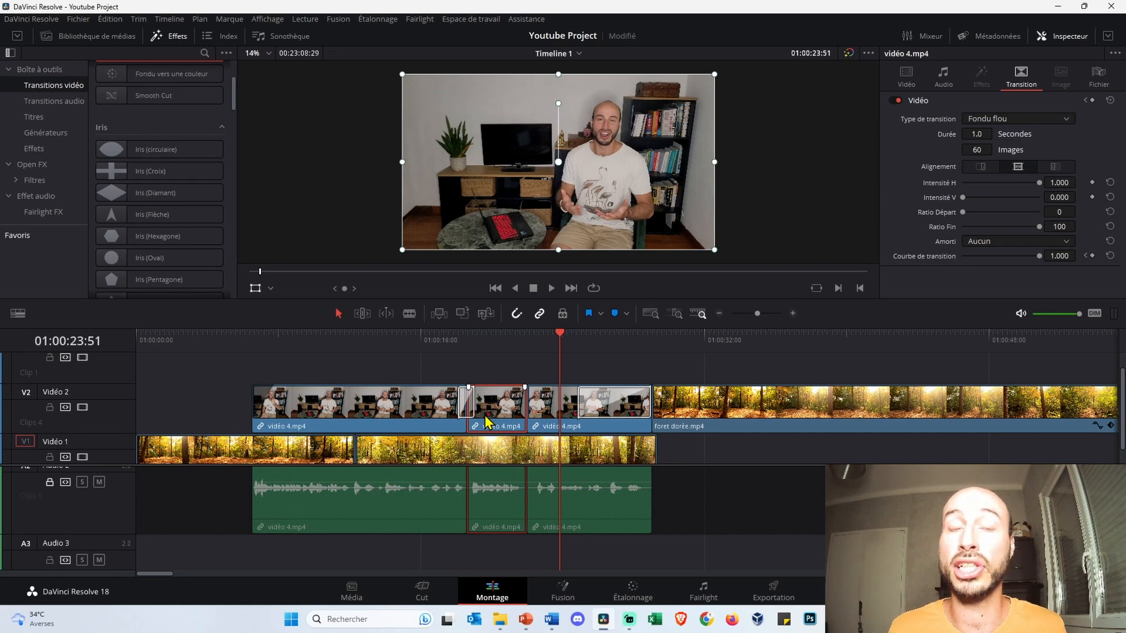
- Add the Clean and Simple Fusion title to Vidéo 3 above vidéo 4.mp4, starting at 01:00:12:21
left_click(112, 36)
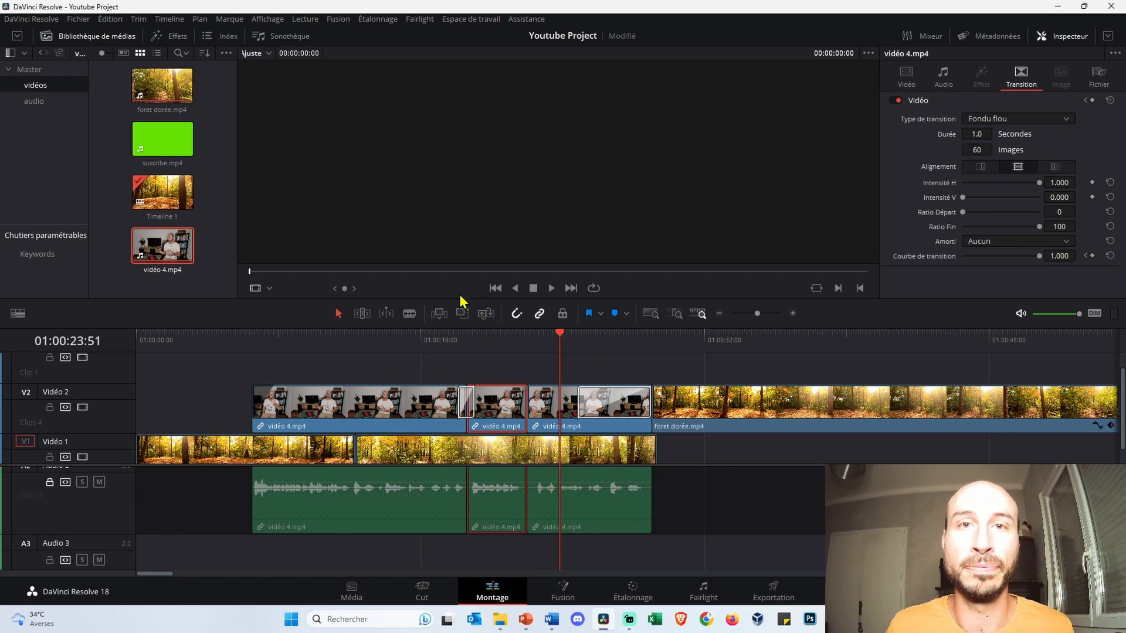
left_click(288, 361)
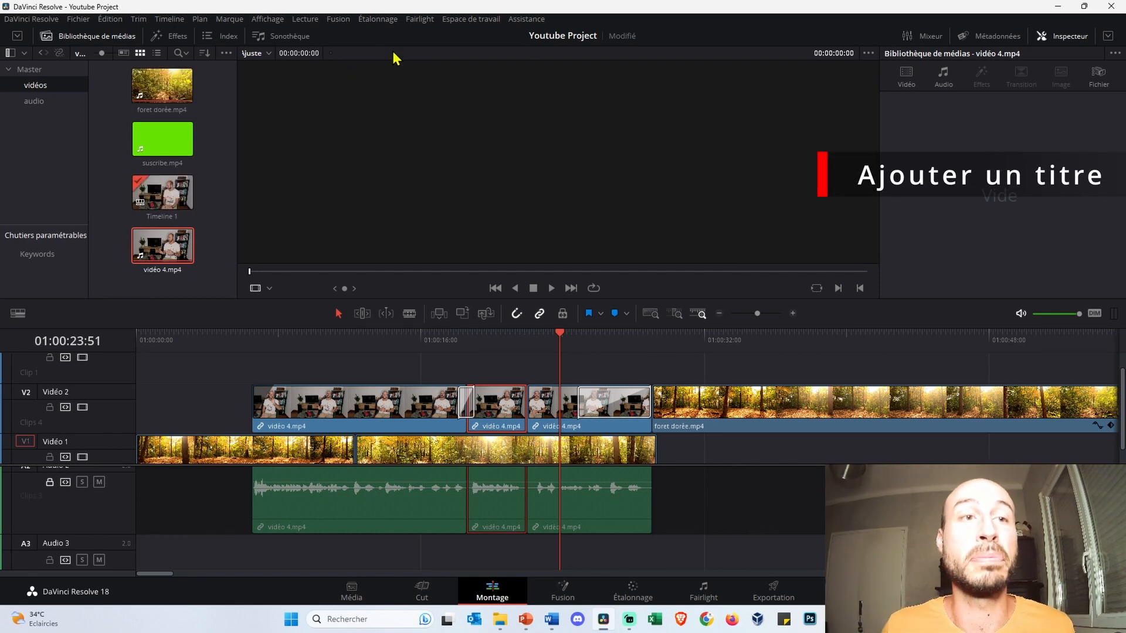
left_click(173, 35)
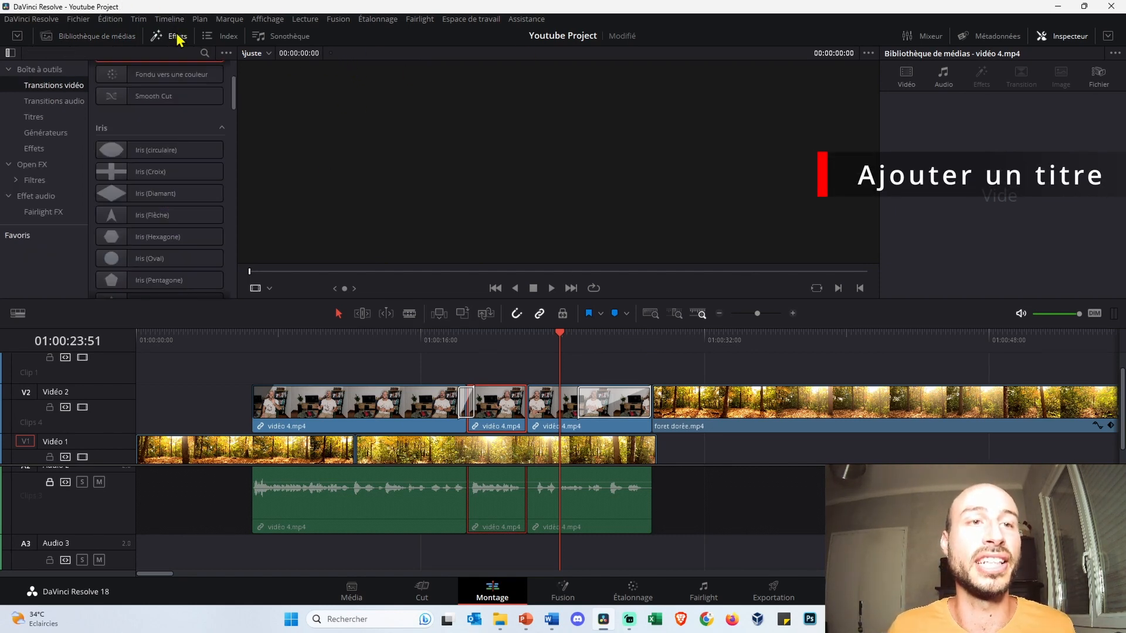
left_click(21, 36)
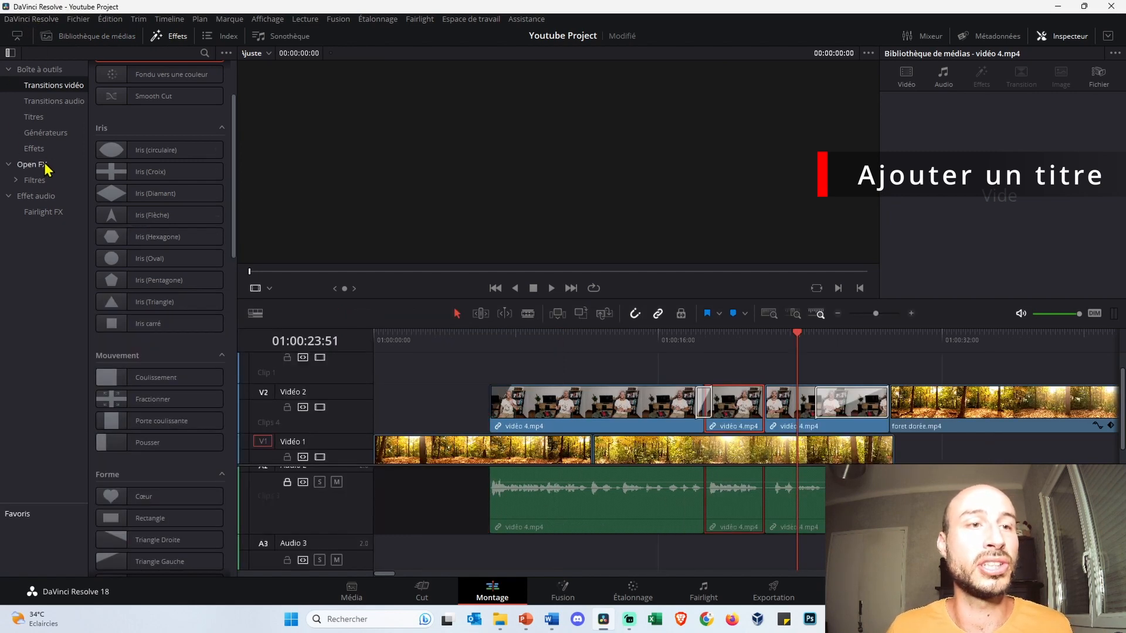
left_click(53, 120)
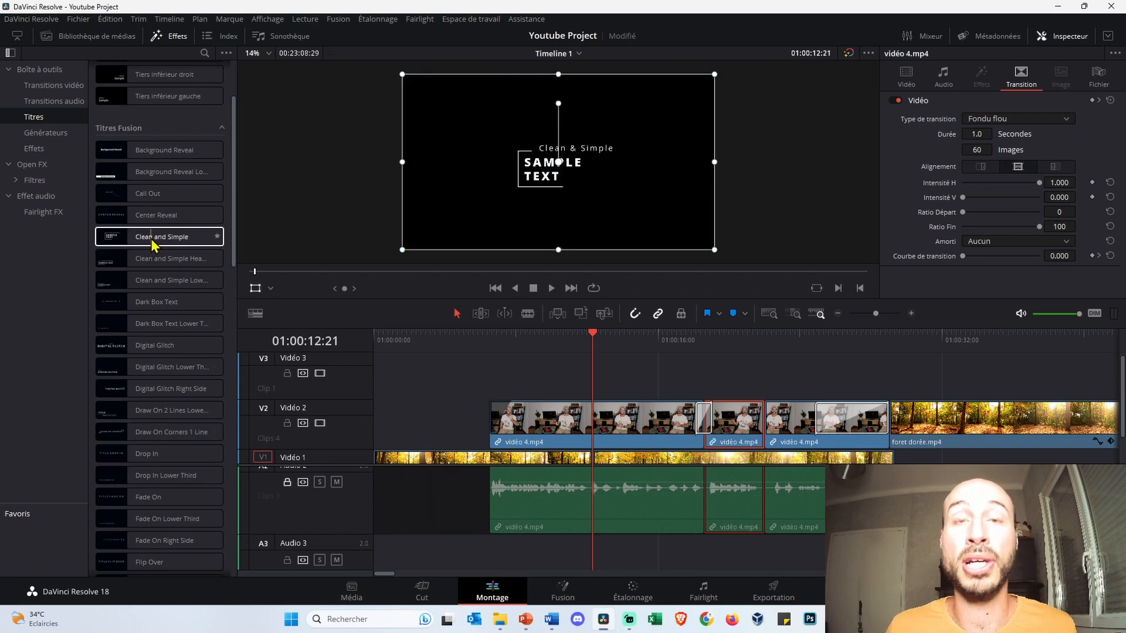
left_click_drag(146, 244, 582, 371)
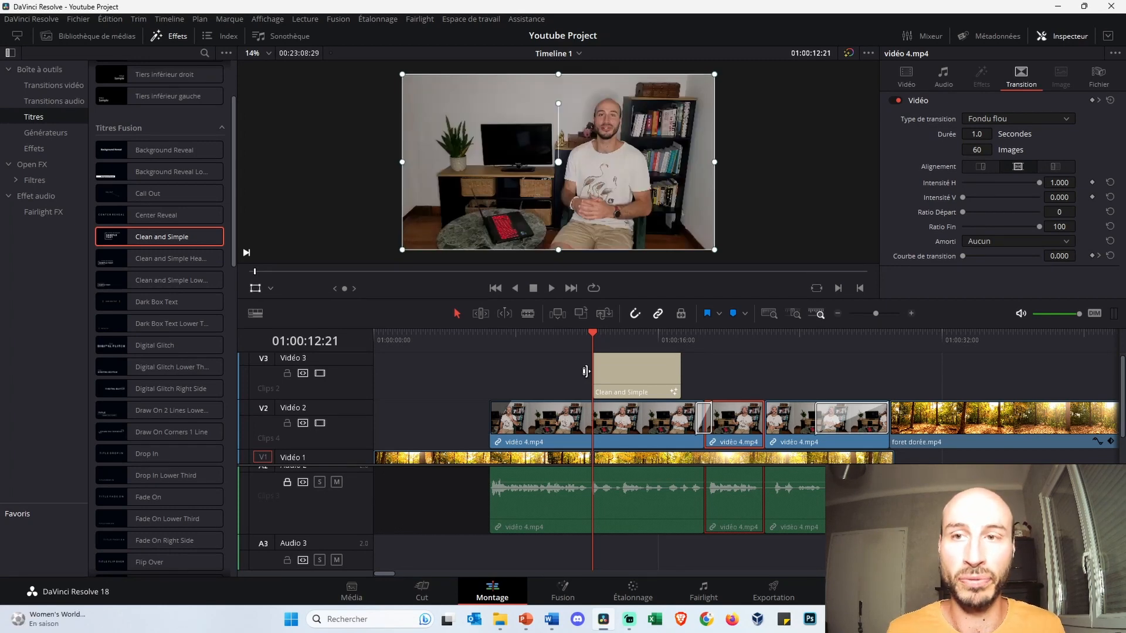
- Preview the Clean and Simple title at 01:00:14:55, then move it over the television in the frame and shrink it to fit
left_click(607, 333)
left_click_drag(608, 332, 639, 332)
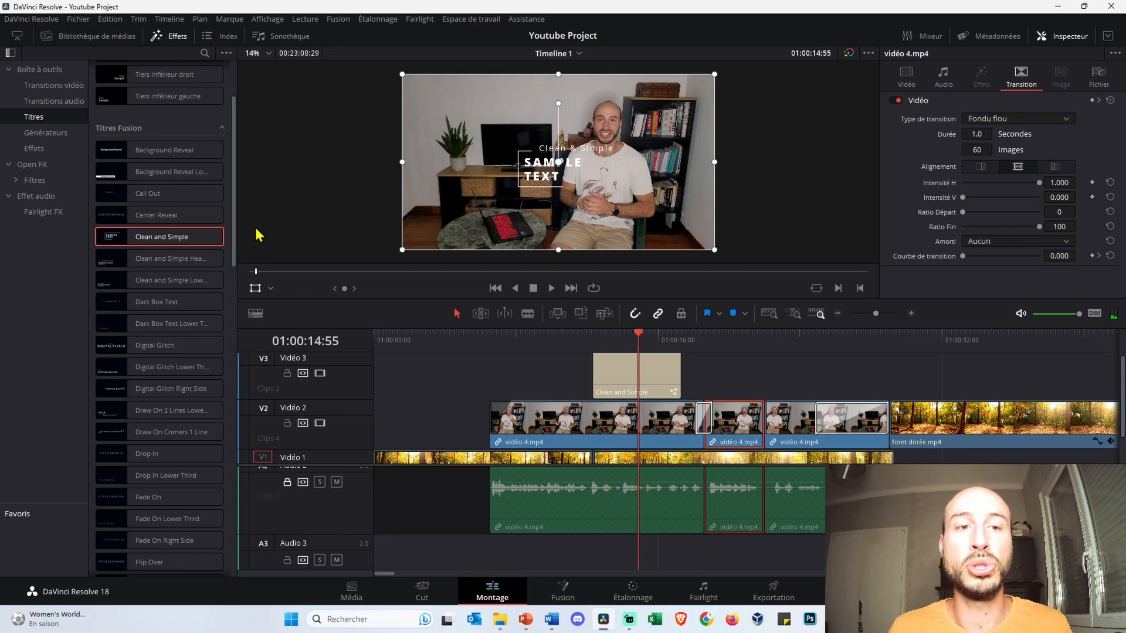
left_click(255, 288)
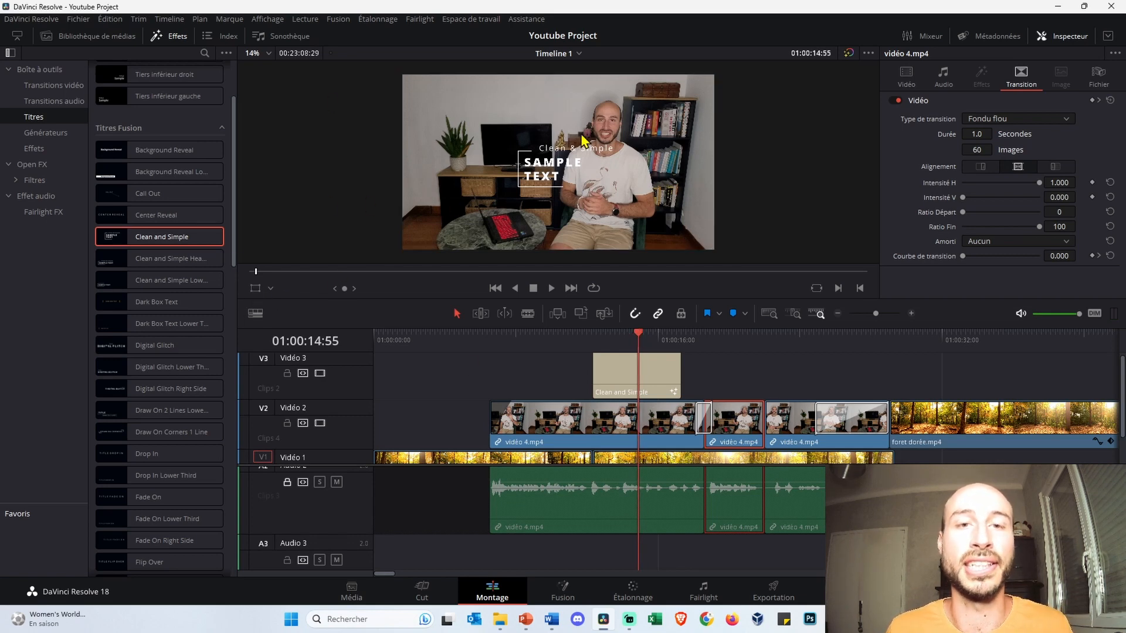
left_click(255, 289)
left_click_drag(578, 221, 558, 208)
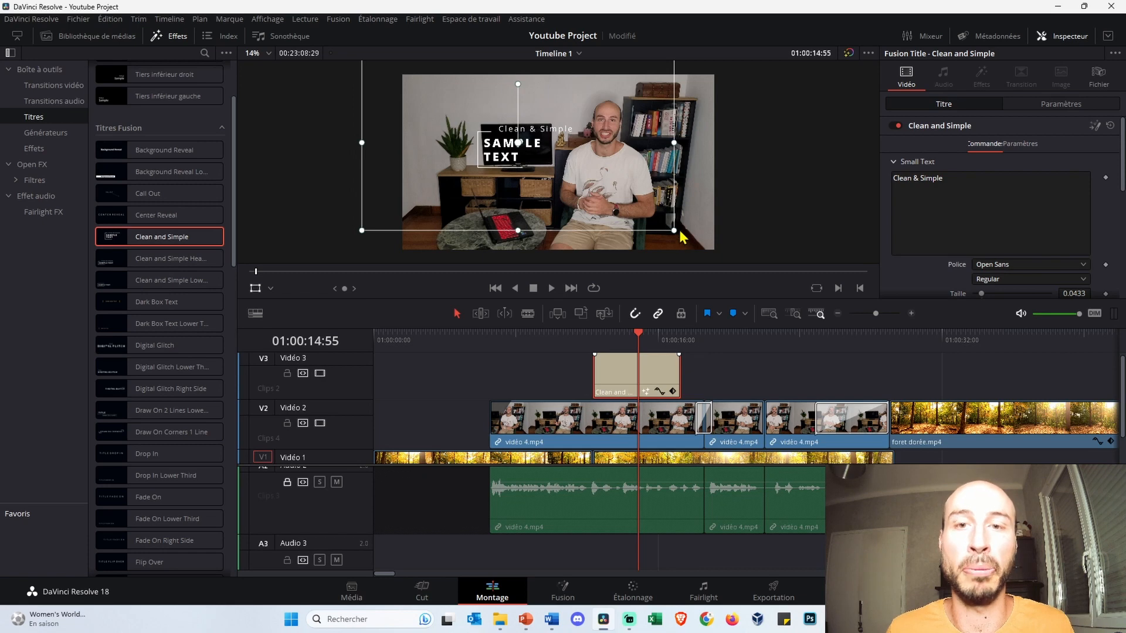
left_click_drag(675, 234, 613, 201)
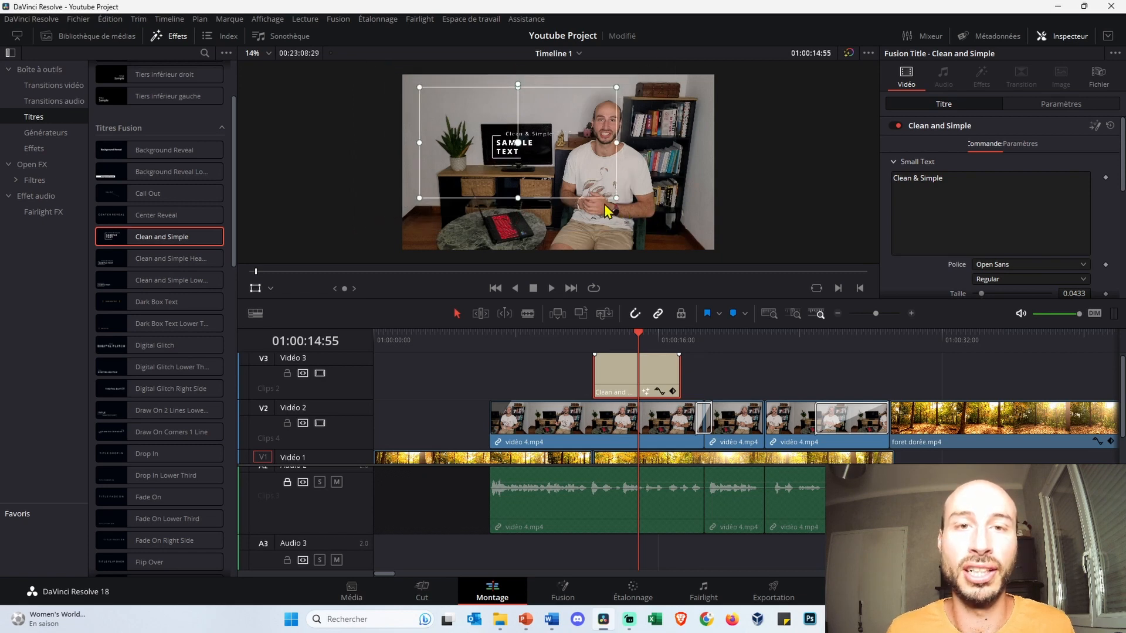
scroll(556, 179, "up", 3)
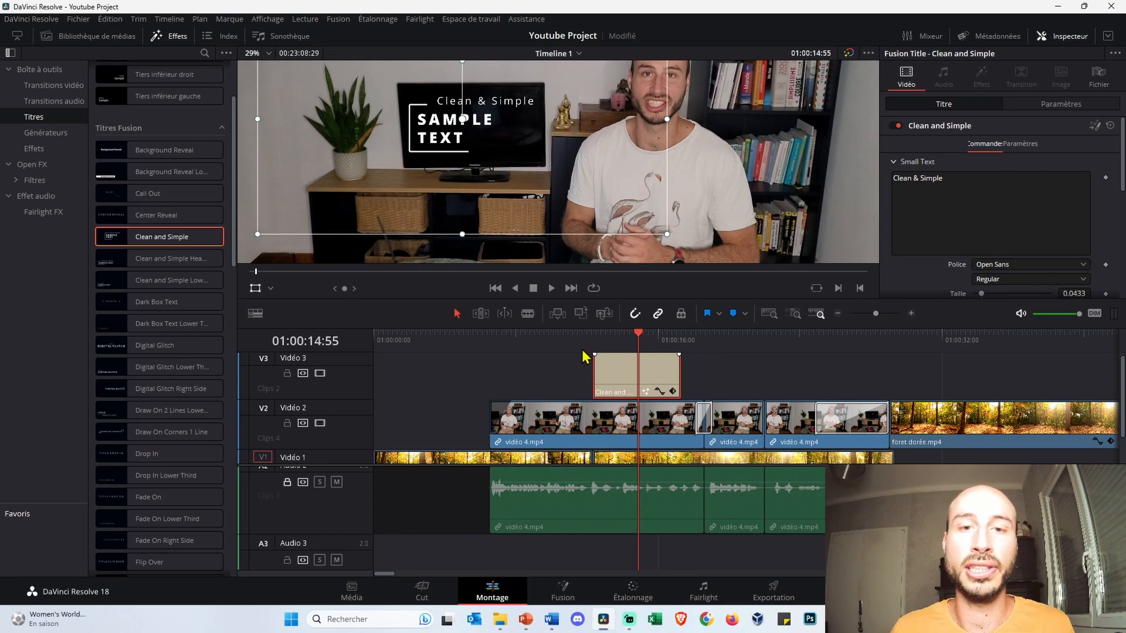
- Check the frame at 01:00:18:08 and extend the end of the Clean and Simple title on Vidéo 3 to about 01:00:25
left_click_drag(638, 332, 695, 333)
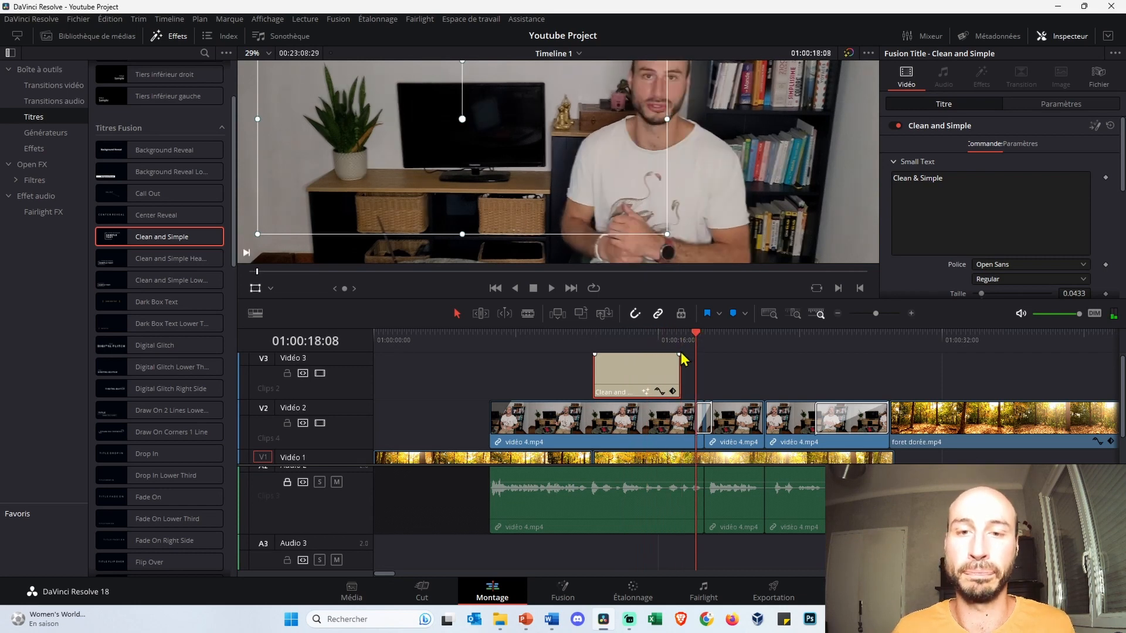
scroll(681, 357, "down", 2)
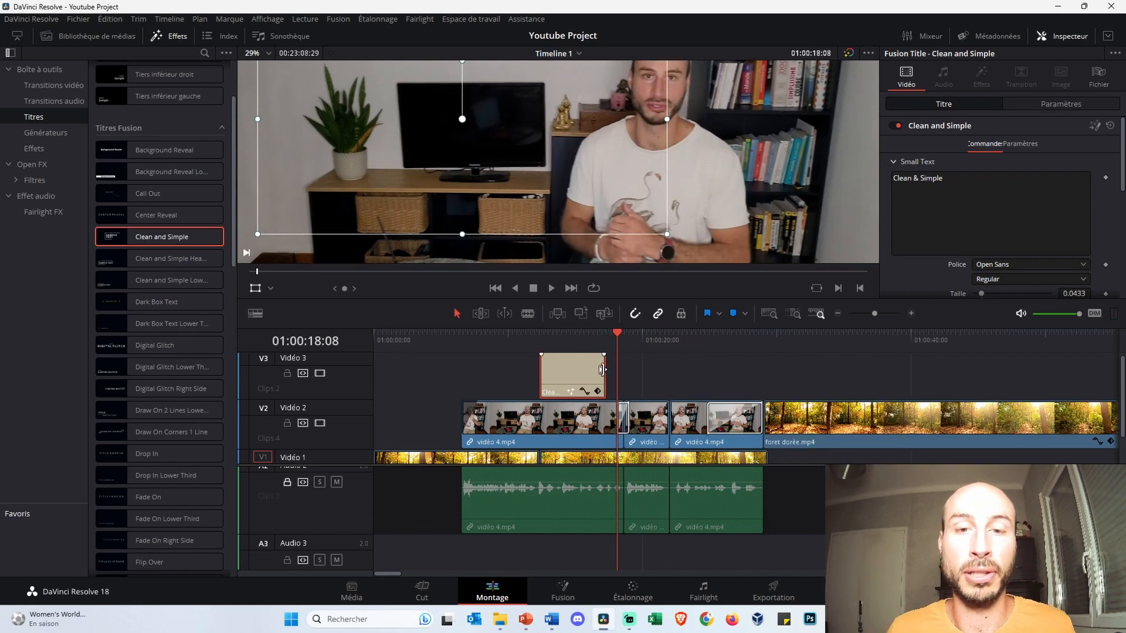
left_click_drag(601, 369, 711, 361)
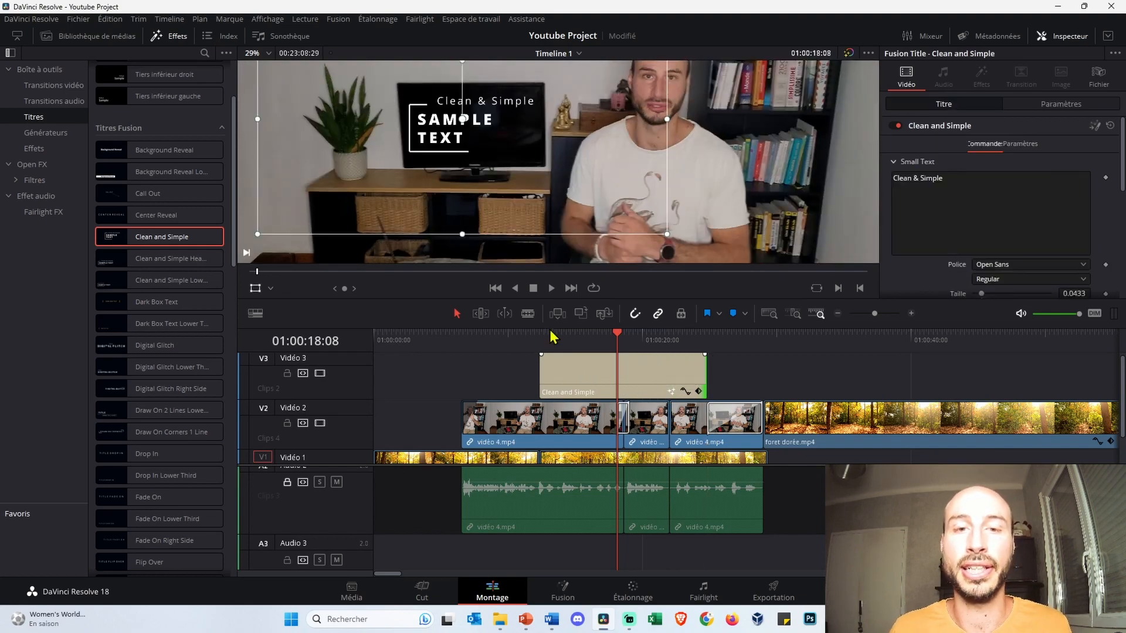
- Replace the Small Text of the Clean and Simple title with "Youtube"
left_click(10, 53)
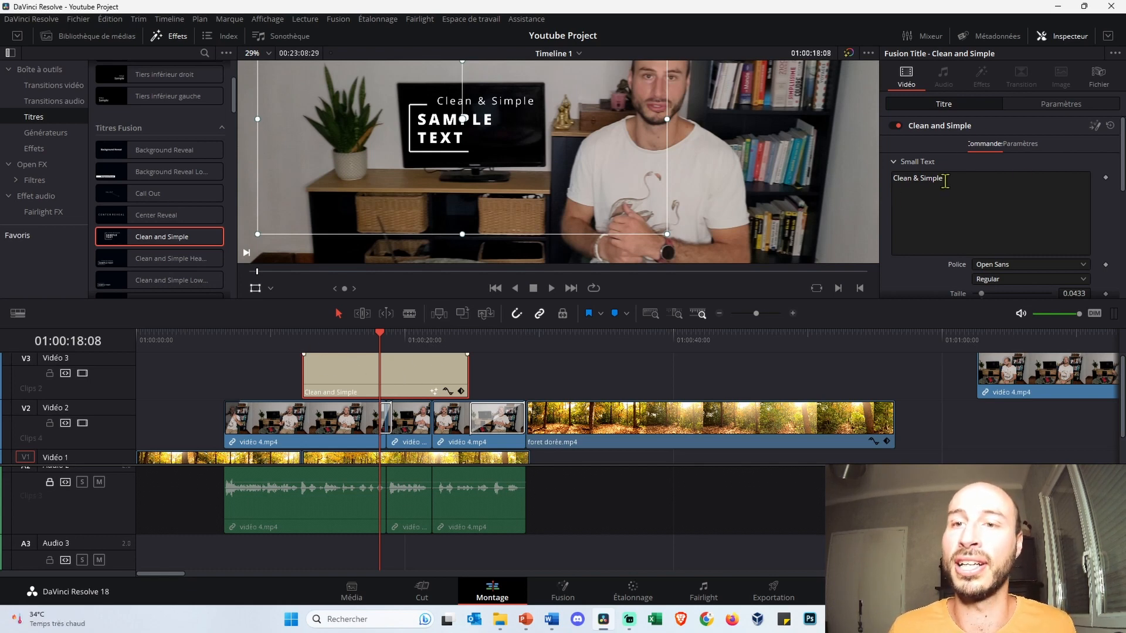
left_click(895, 180)
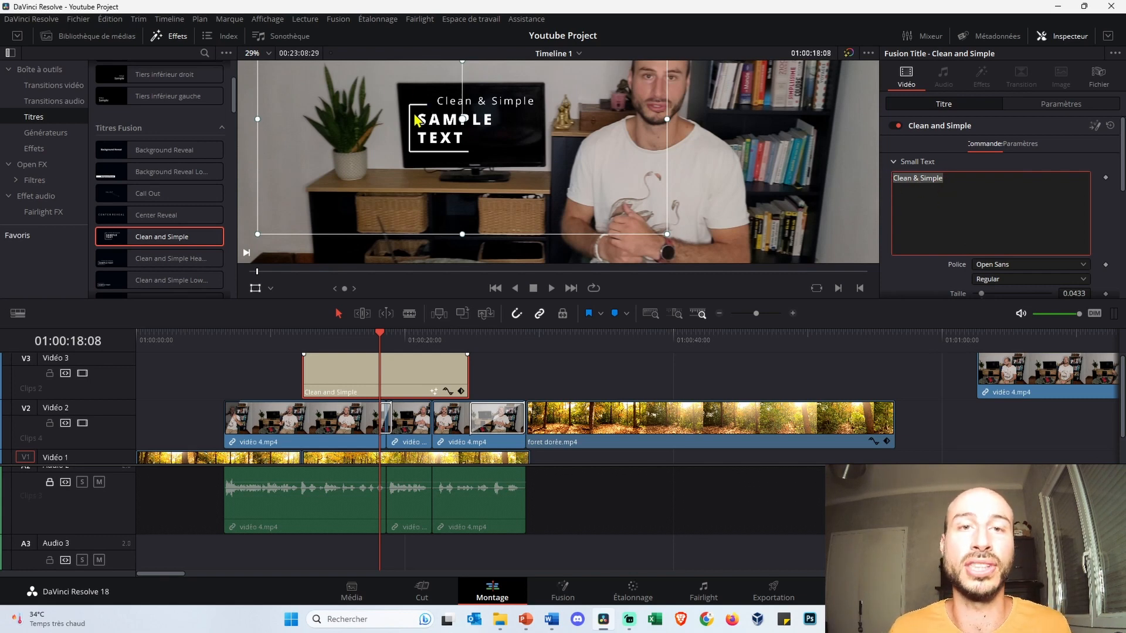
left_click(894, 163)
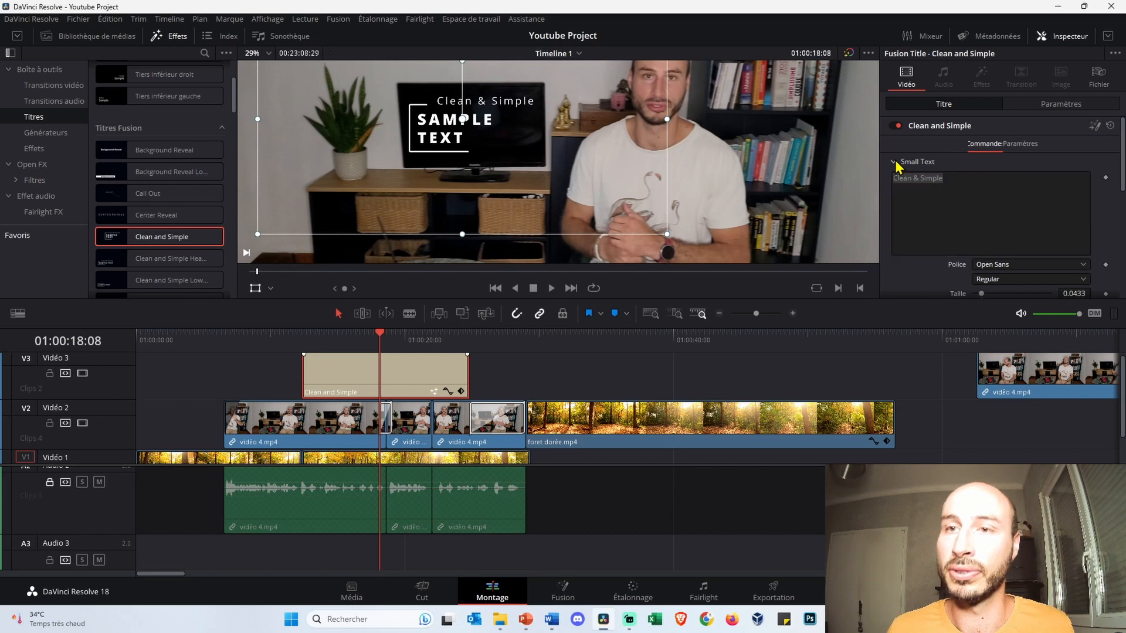
left_click(893, 181)
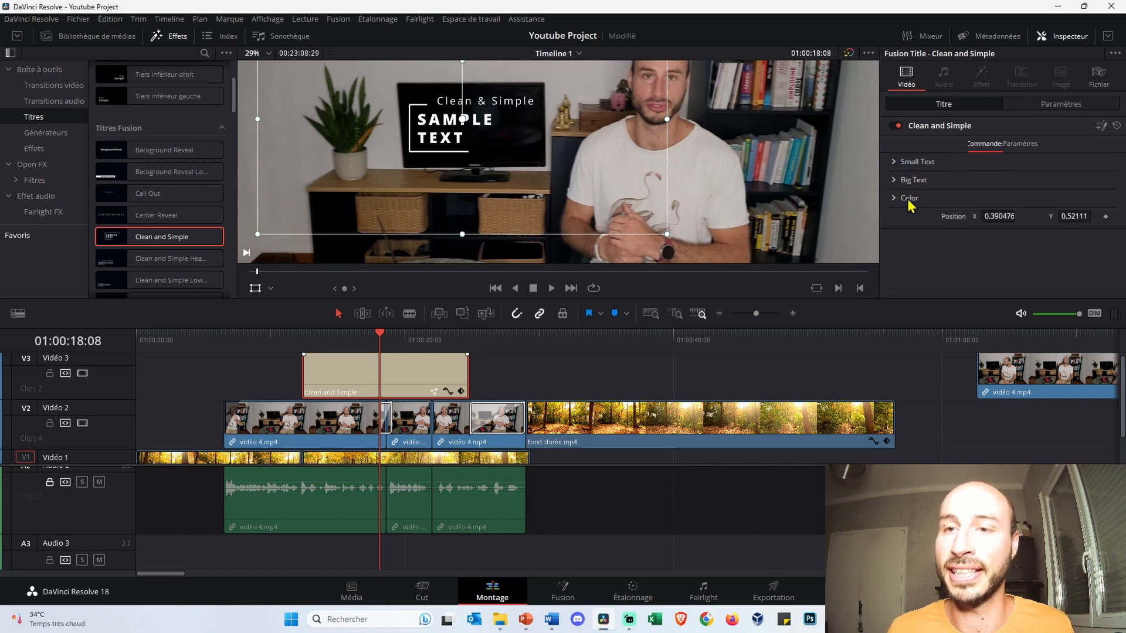
left_click(894, 163)
triple_click(958, 187)
type("You")
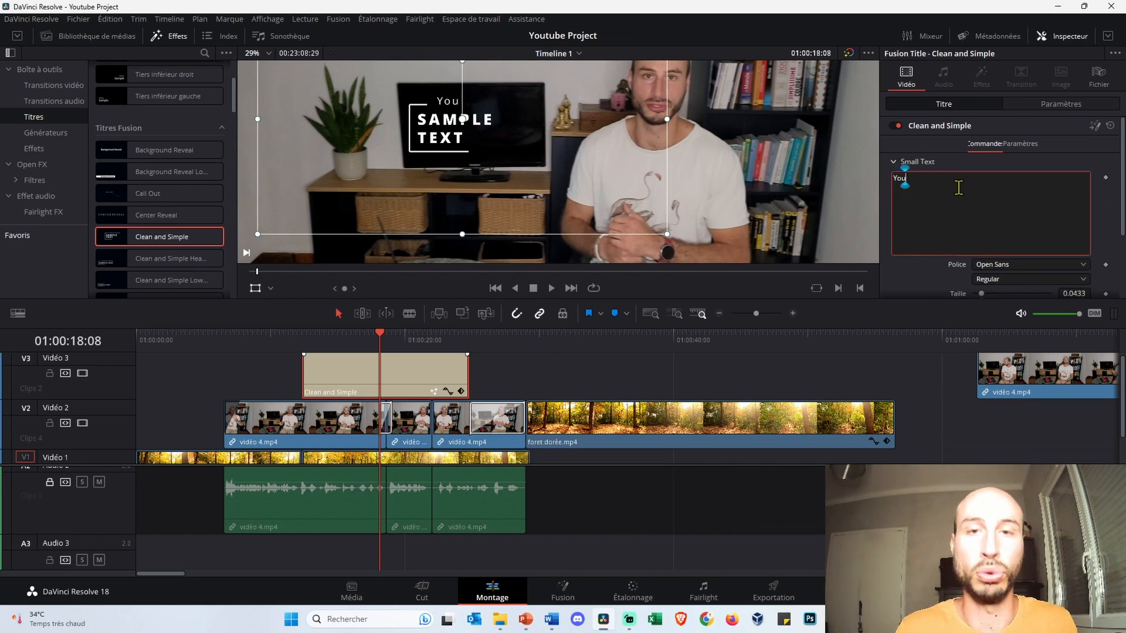
type("tube")
- Replace the Big Text of the Clean and Simple title with "Abonne toi !"
scroll(938, 256, "down", 4)
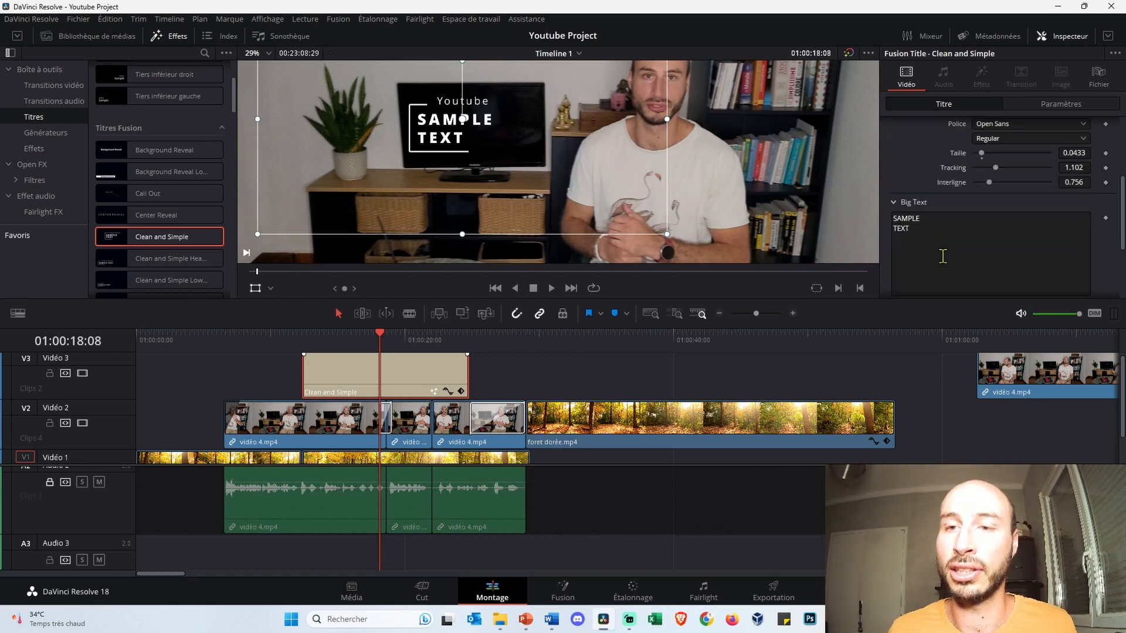
scroll(942, 256, "down", 1)
left_click(940, 185)
left_click_drag(949, 231, 849, 108)
type("Ab")
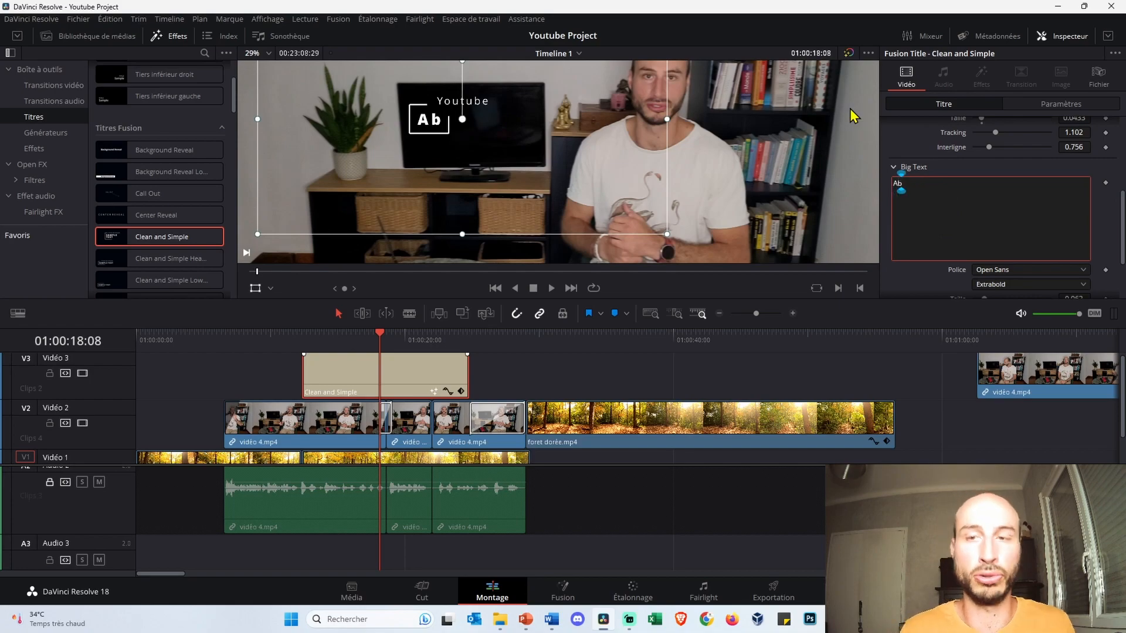
type("onne toi")
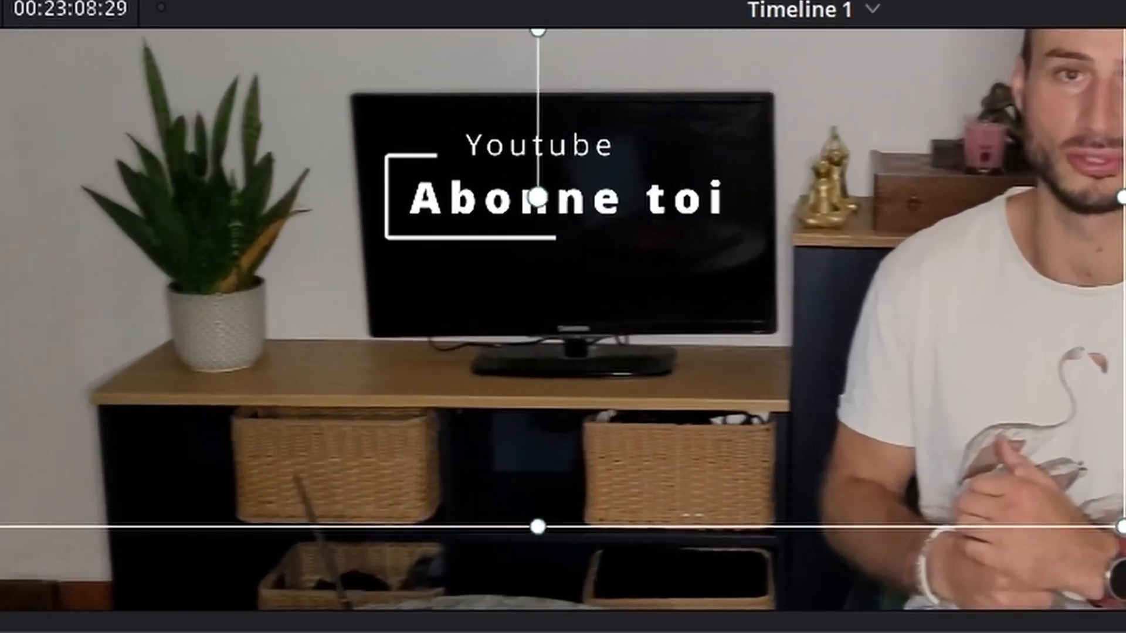
type(" !")
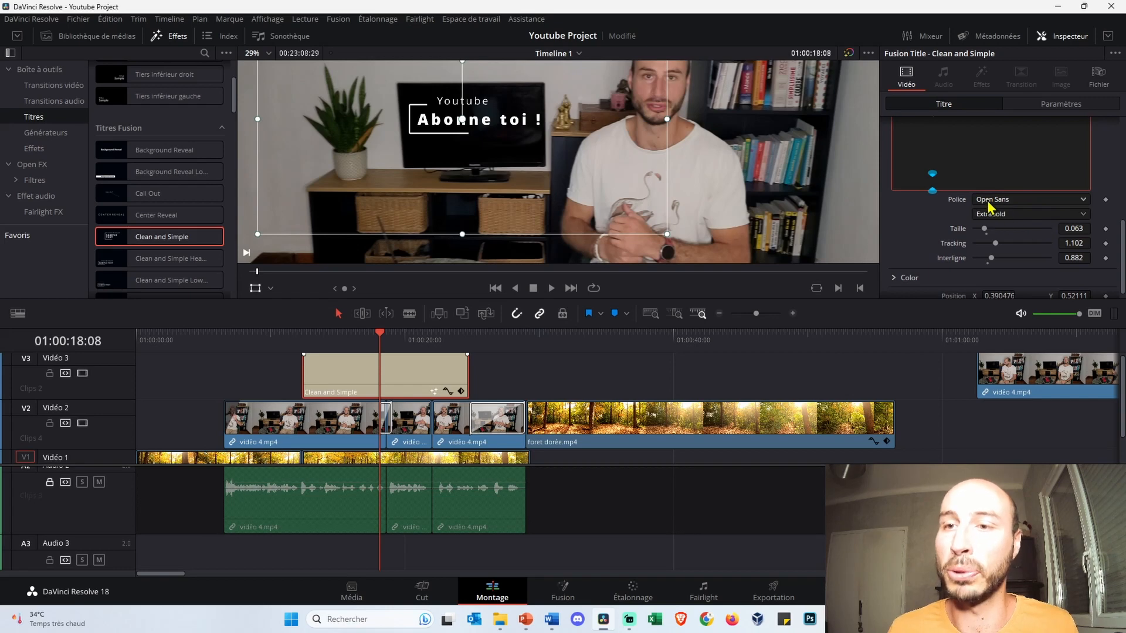
- Set the font of the title's Big Text to Monotype Corsiva
left_click(989, 206)
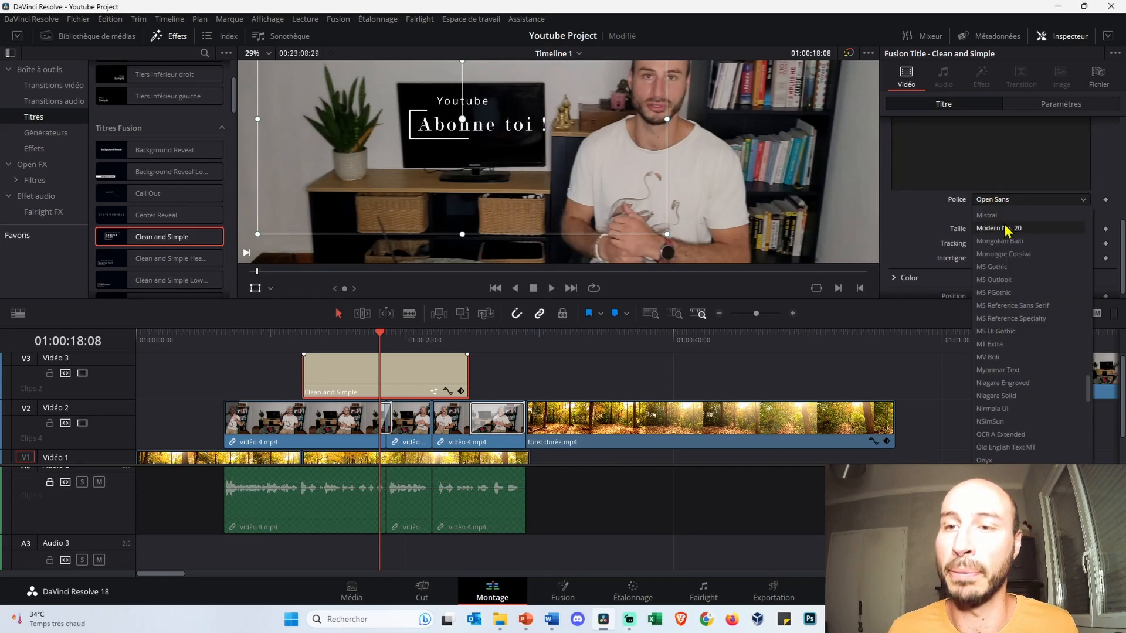
left_click(1002, 268)
scroll(1014, 255, "down", 1)
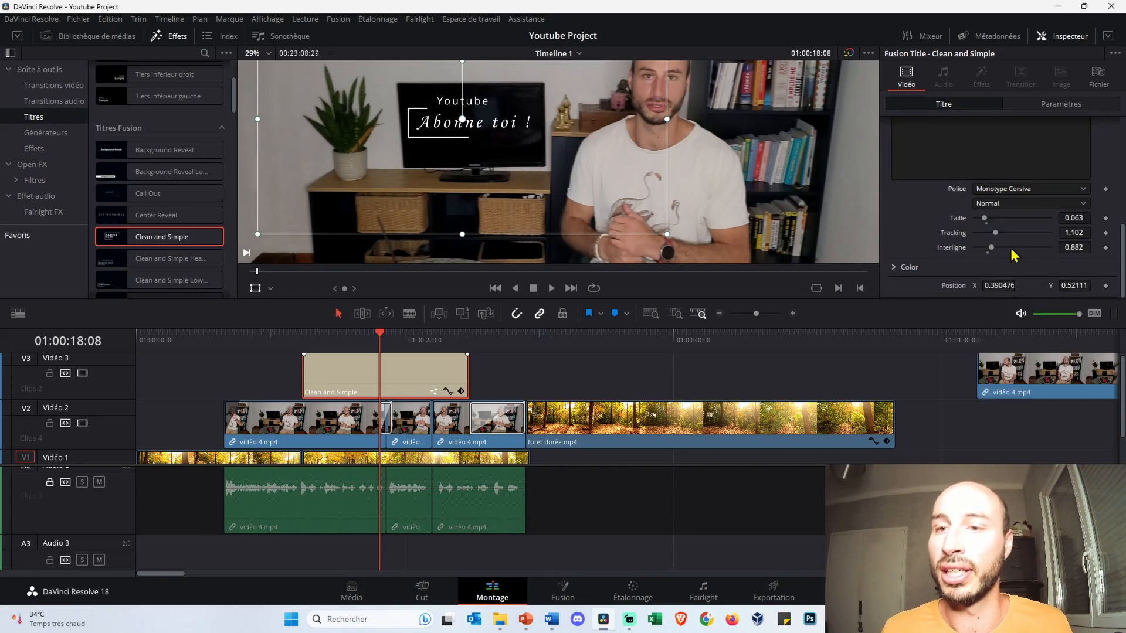
- Change the Clean and Simple title's colour to the dark red basic colour
left_click(899, 269)
scroll(944, 246, "down", 3)
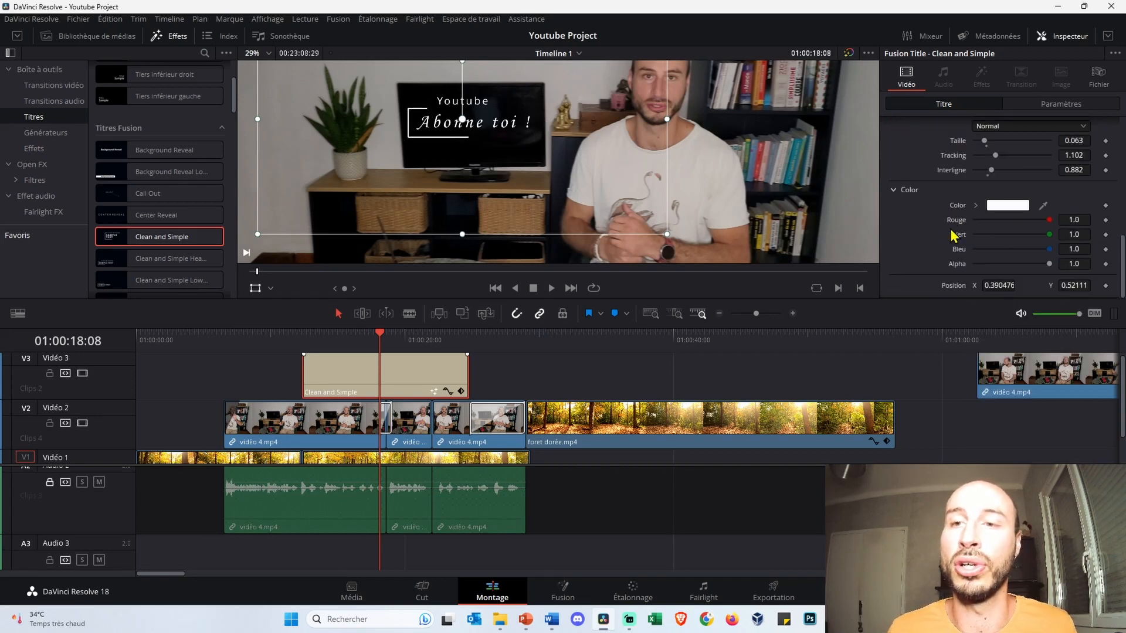
left_click(1007, 206)
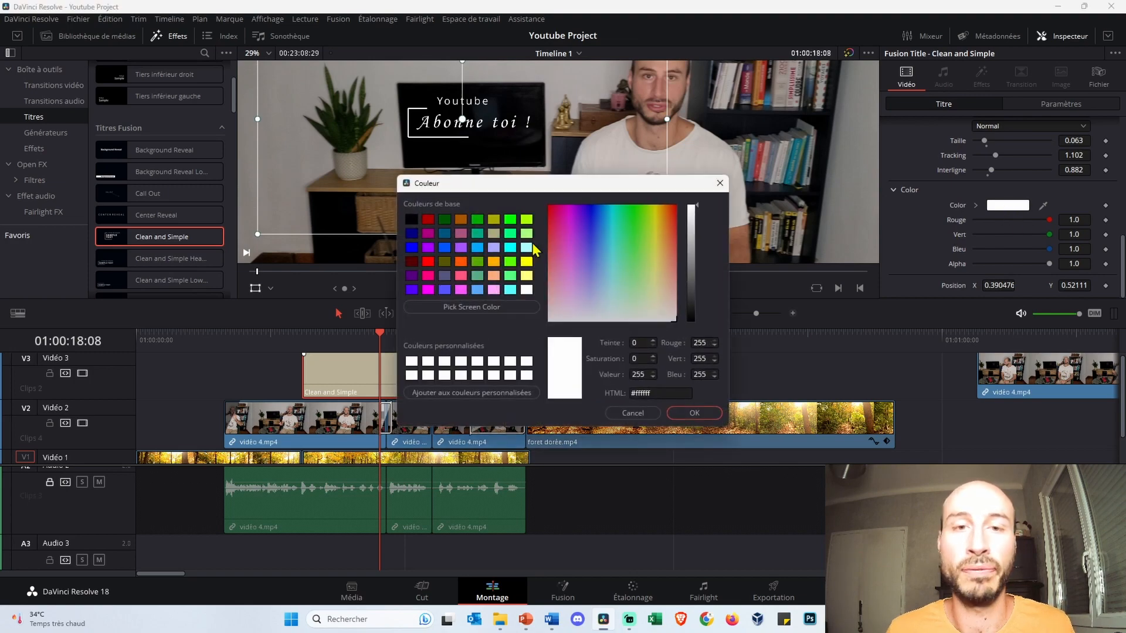
left_click(428, 219)
left_click(696, 414)
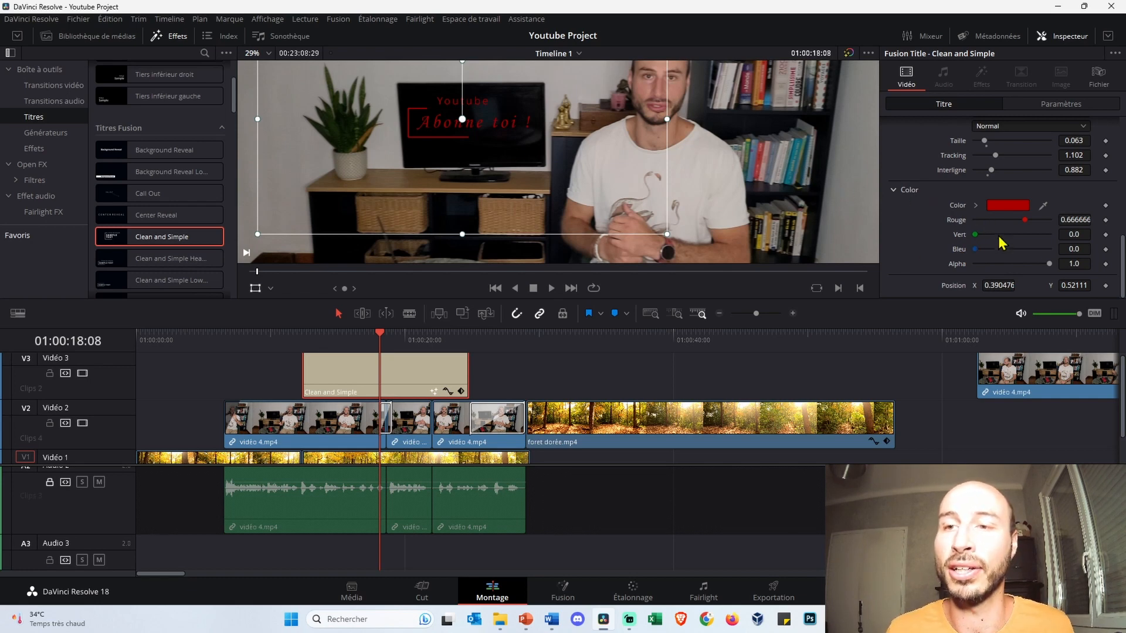
scroll(1008, 236, "up", 10)
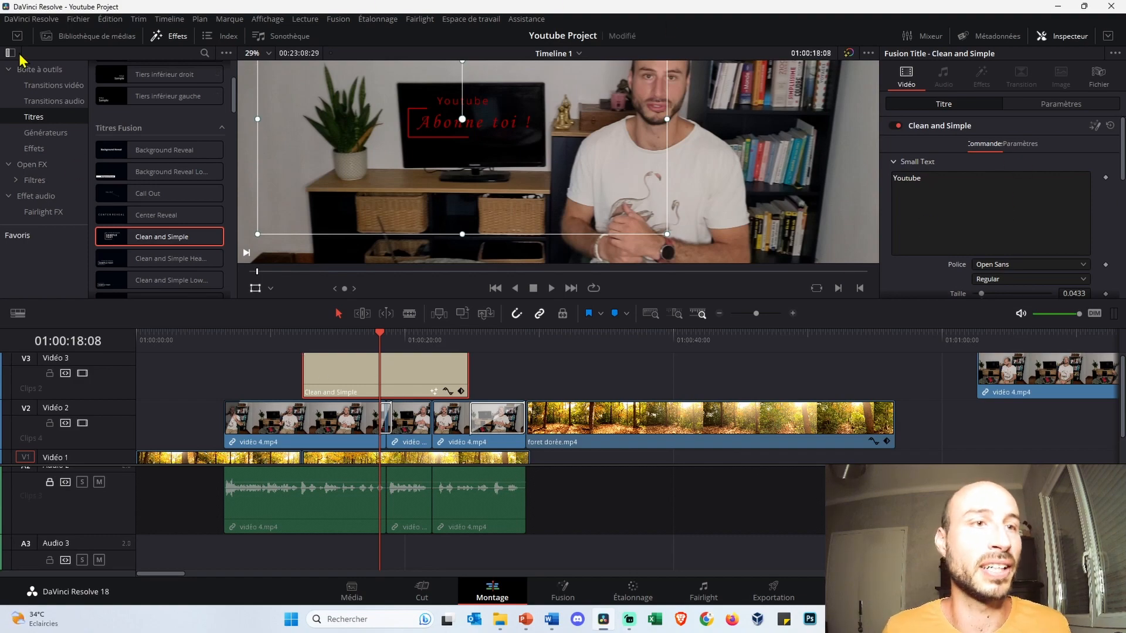
- Add the Dark Box Text Fusion title to a new Vidéo 4 track above the Clean and Simple title, starting at about 01:00:16
left_click(17, 36)
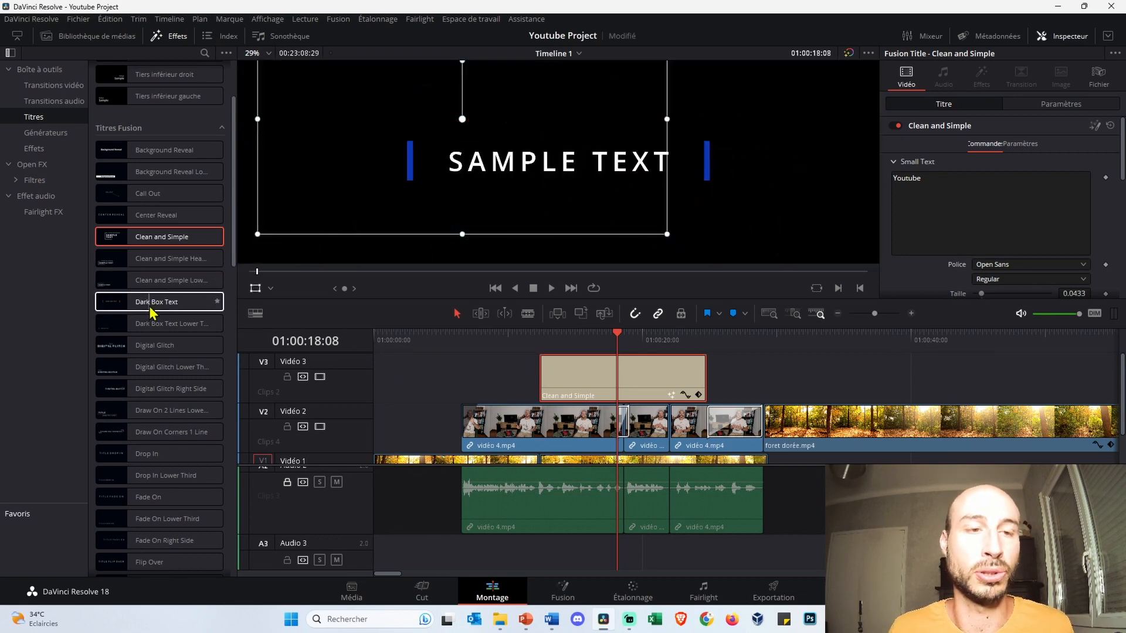
left_click_drag(151, 309, 586, 394)
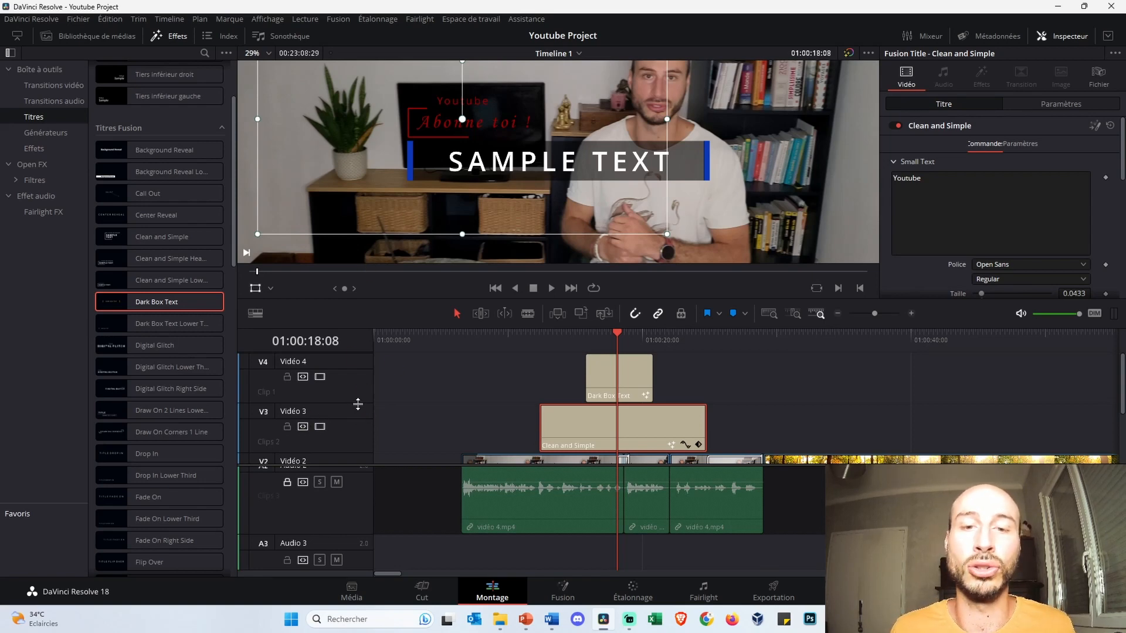
- Shrink the video and audio track heights so all four video tracks and three audio tracks fit in the timeline
scroll(358, 404, "down", 1)
left_click_drag(355, 393, 353, 412)
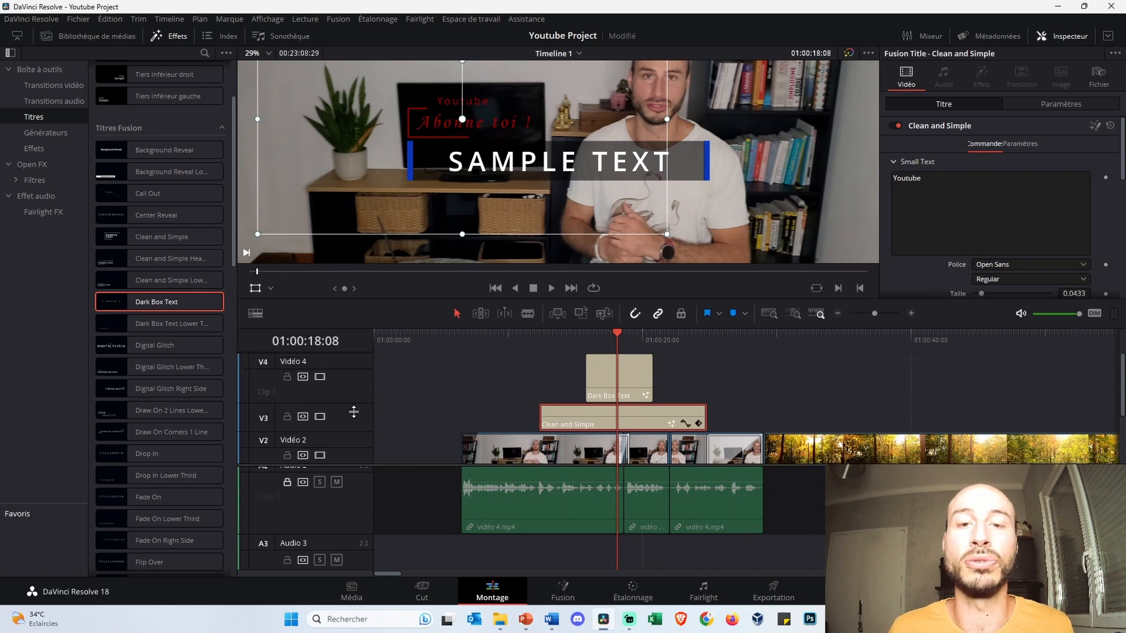
scroll(364, 400, "down", 2)
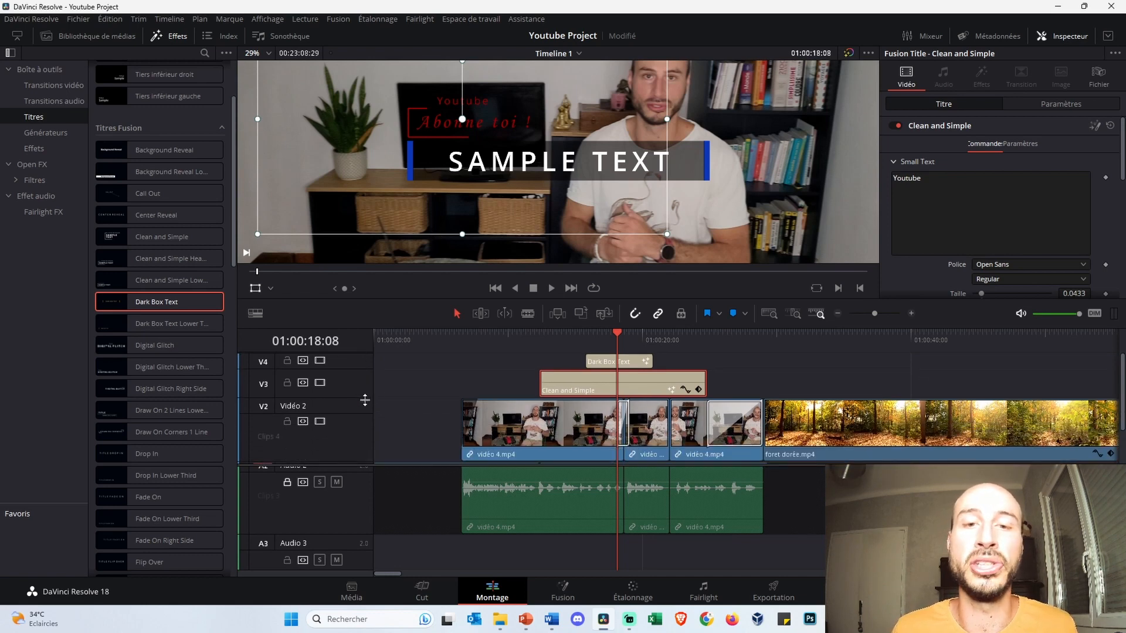
left_click_drag(348, 399, 354, 454)
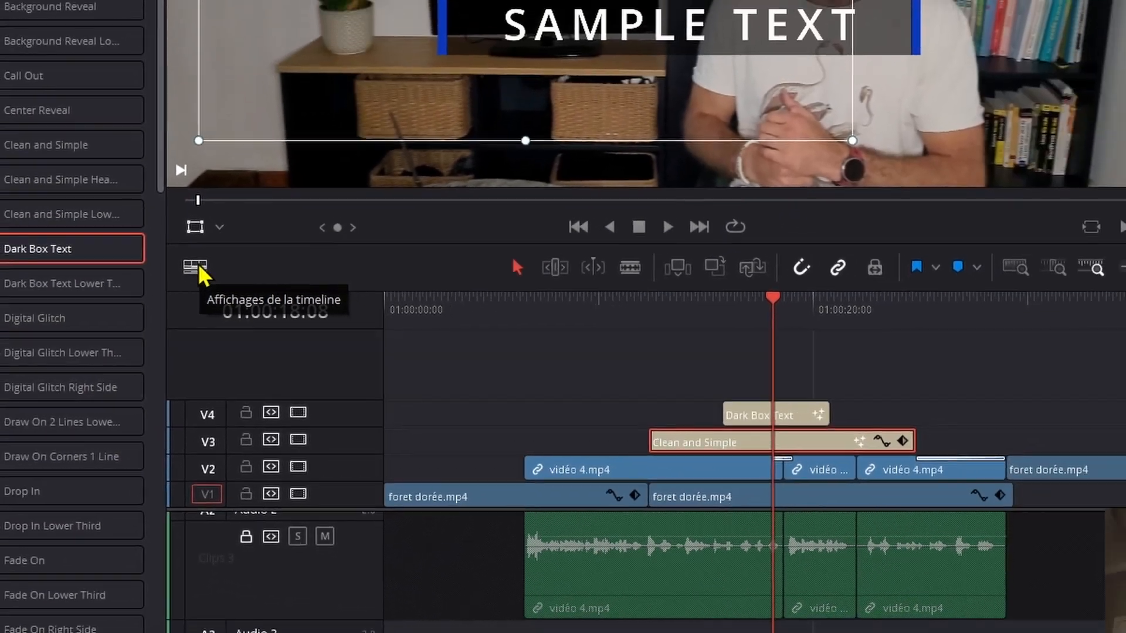
left_click(161, 239)
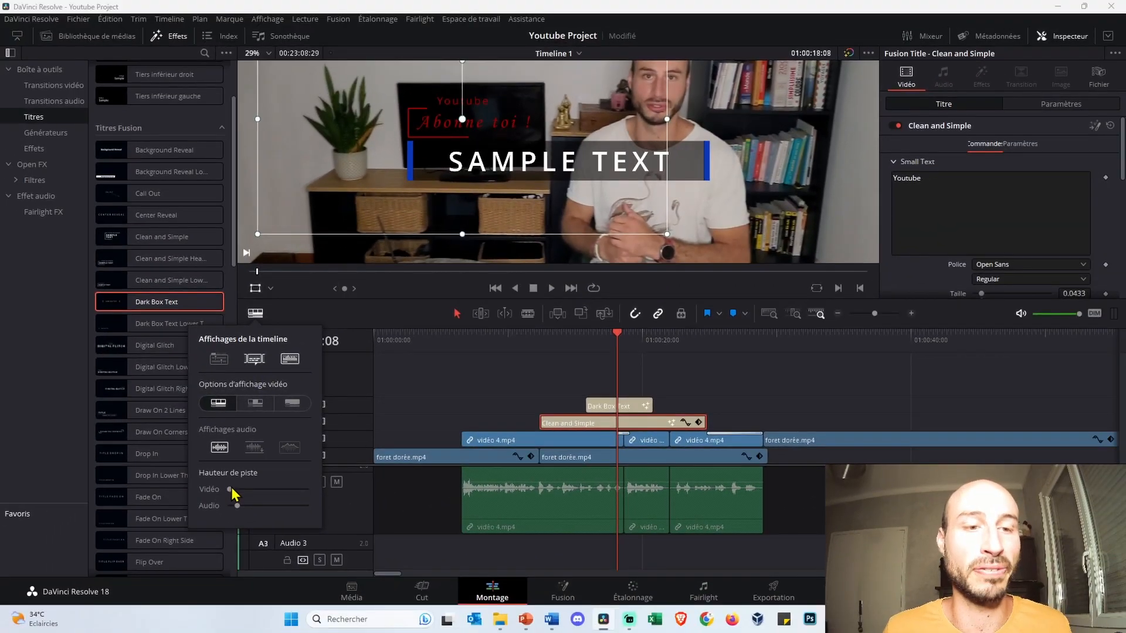
left_click_drag(233, 490, 232, 514)
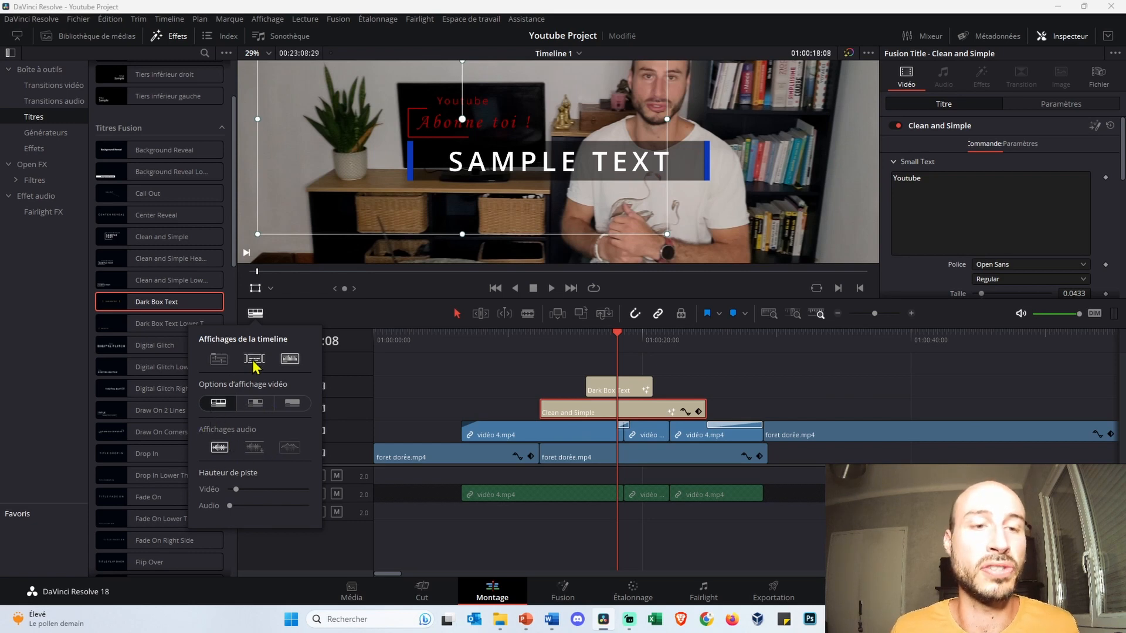
- Replace the text of the Dark Box Text title with "Bonjour"
left_click(609, 389)
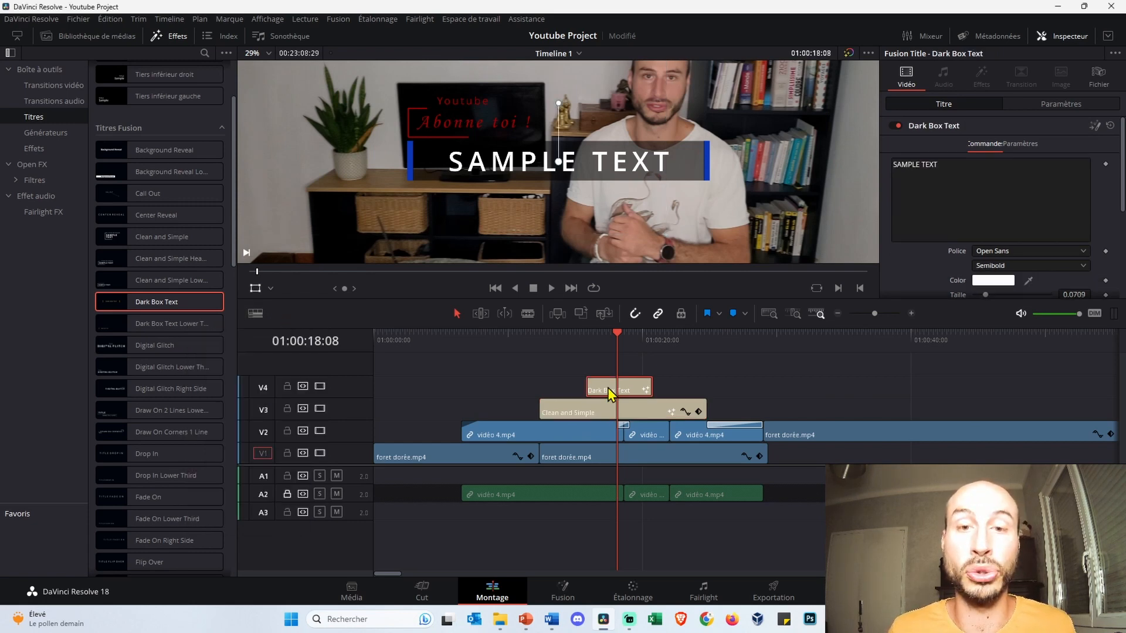
left_click(954, 213)
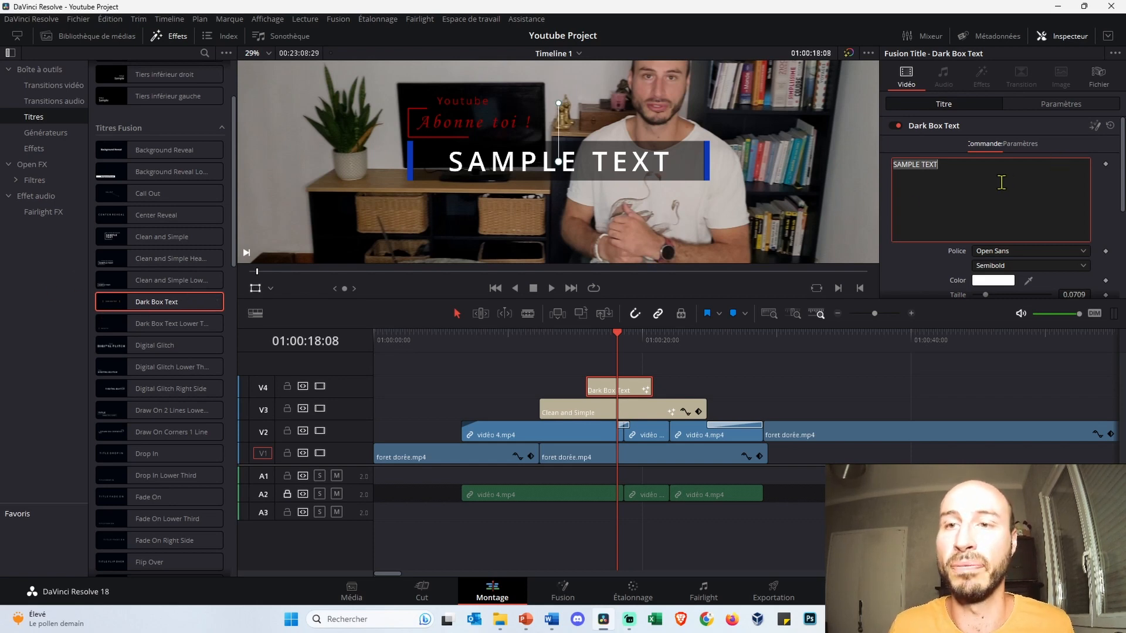
type("Bonjour")
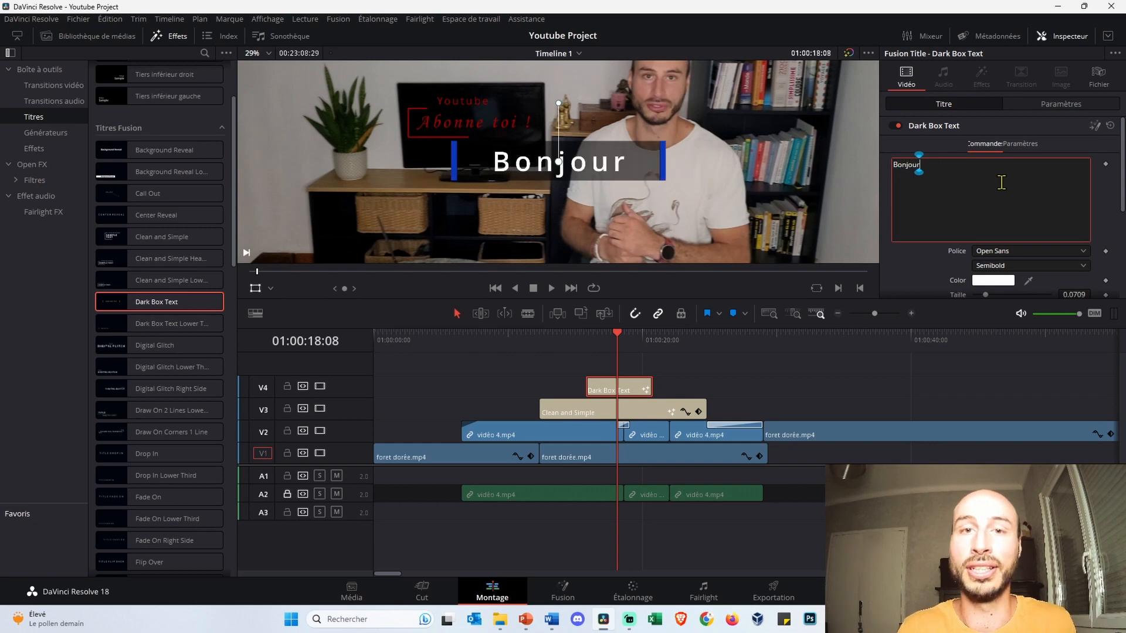
- Change the Dark Box Text title's Line Color to the bright red basic colour (#ff0000)
scroll(1001, 182, "down", 1)
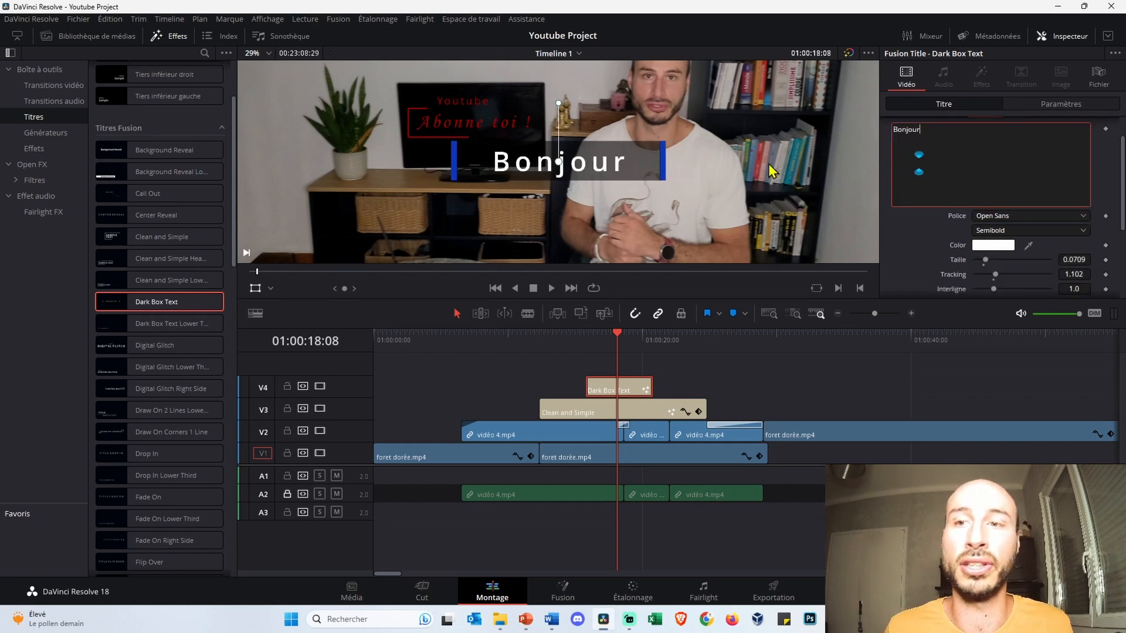
scroll(964, 203, "down", 2)
scroll(903, 269, "down", 2)
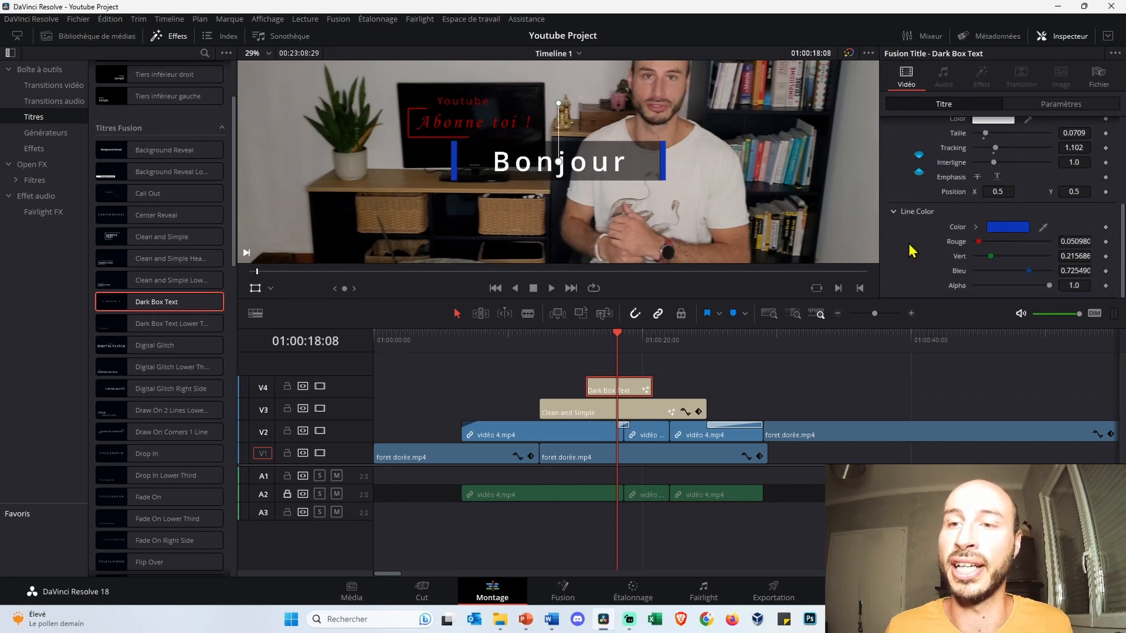
left_click(1002, 230)
left_click(430, 262)
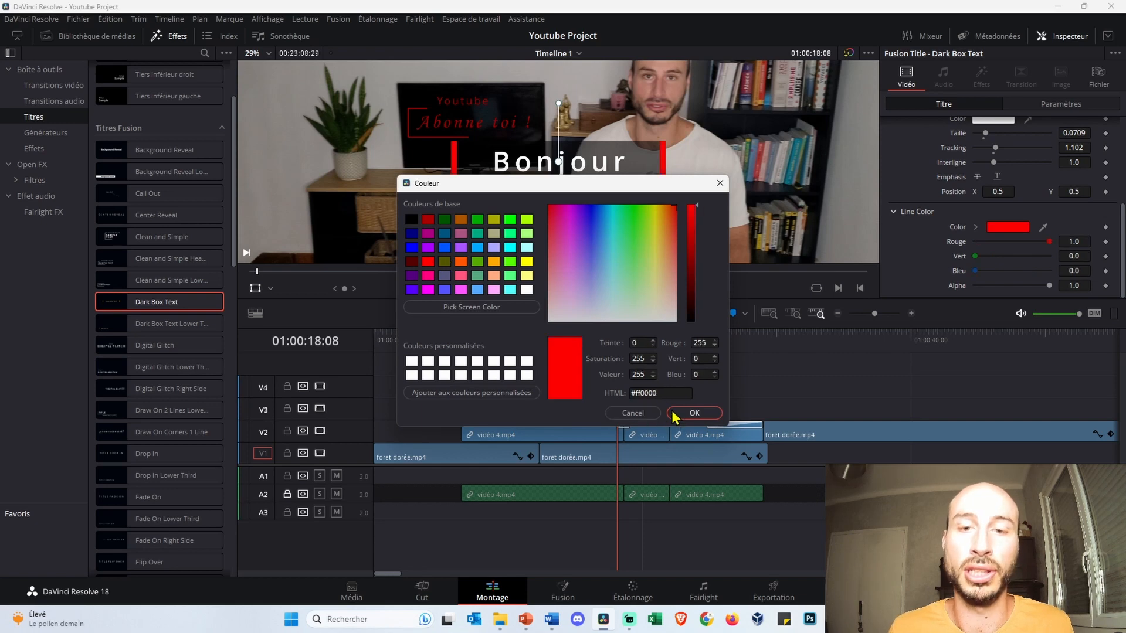
left_click(693, 413)
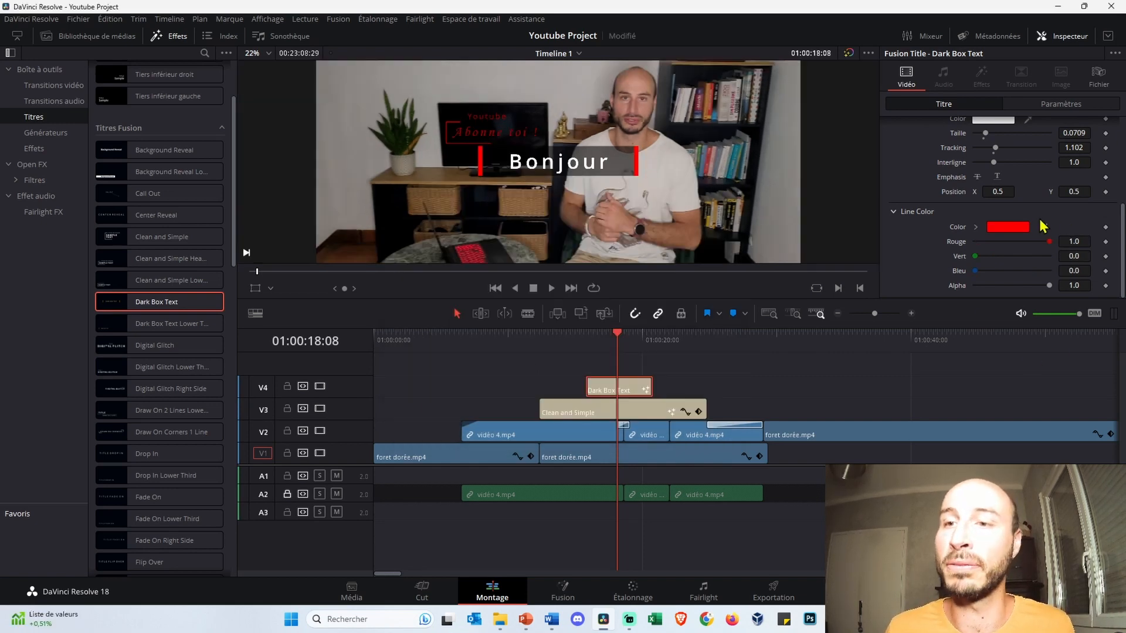
- Sample the golden brown of the shelf figurine (#70572d) as the Bonjour title's Line Color, and save the project
left_click(991, 229)
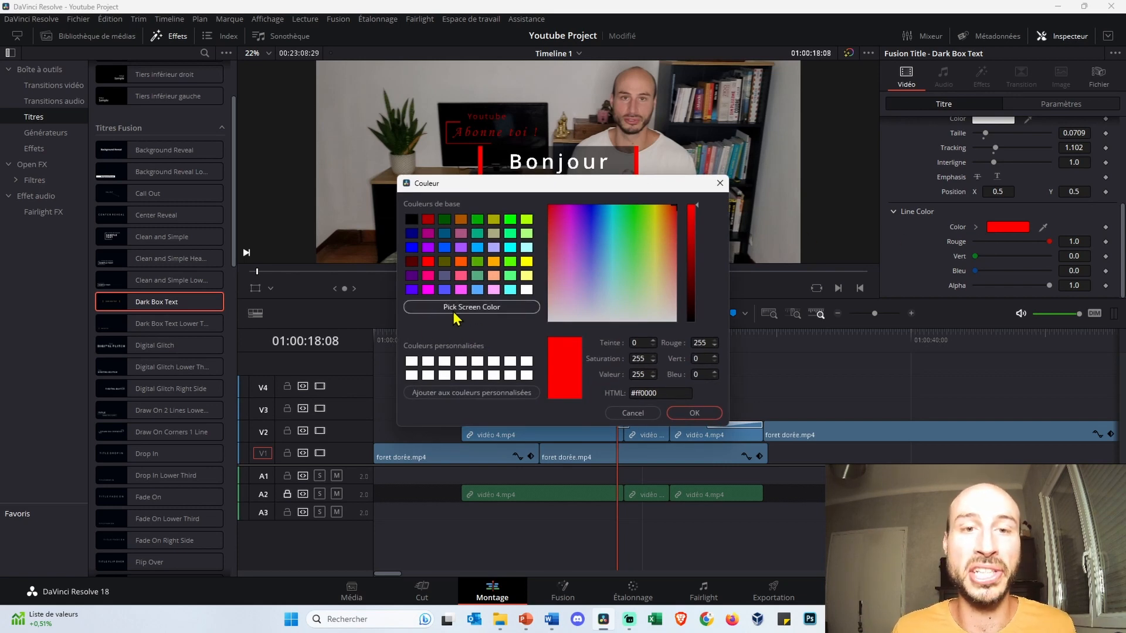
left_click(487, 310)
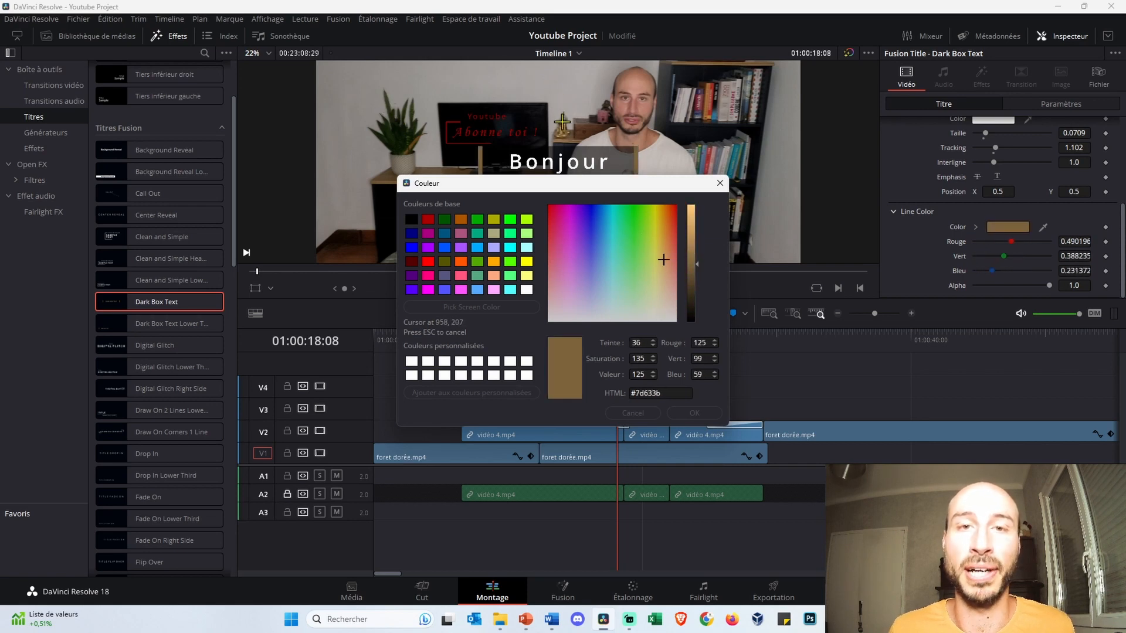
left_click(562, 122)
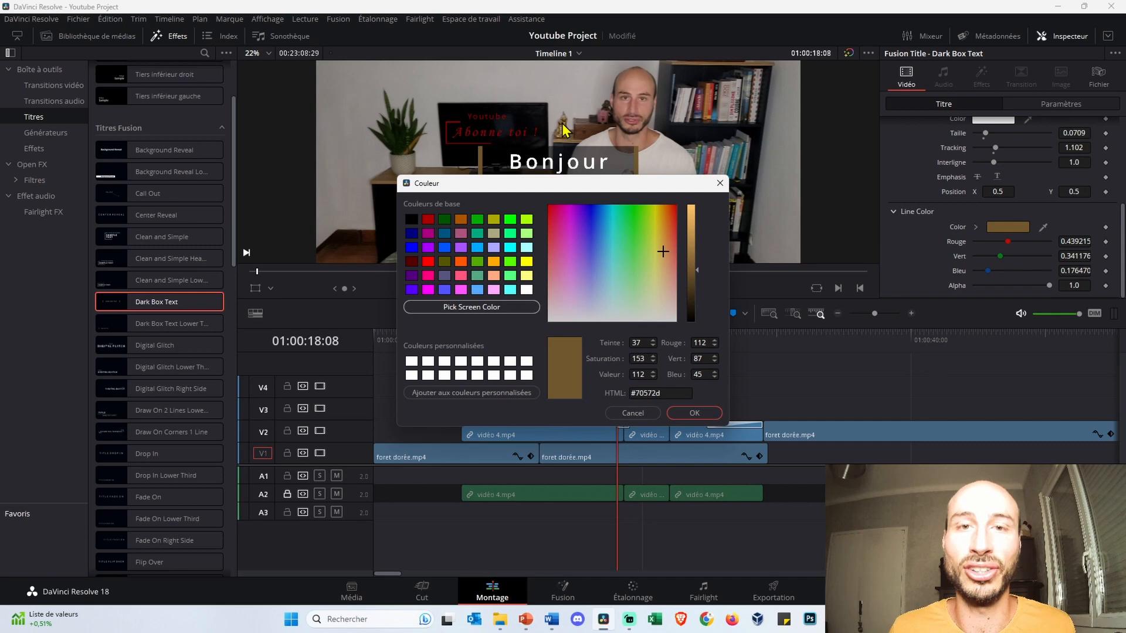
left_click(693, 414)
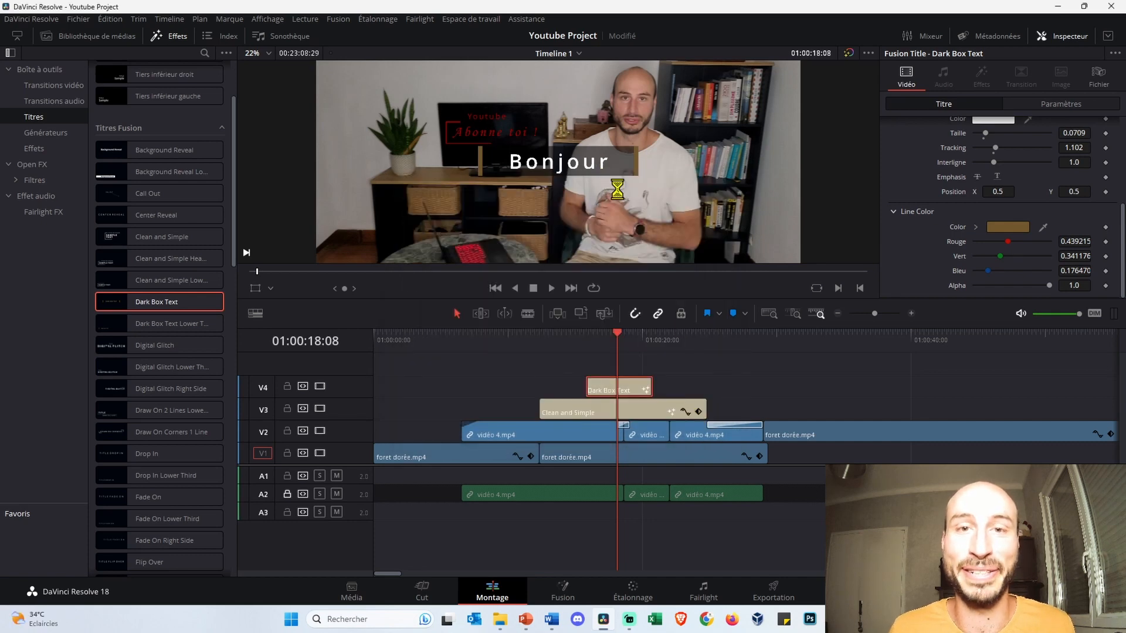
key("ctrl+s")
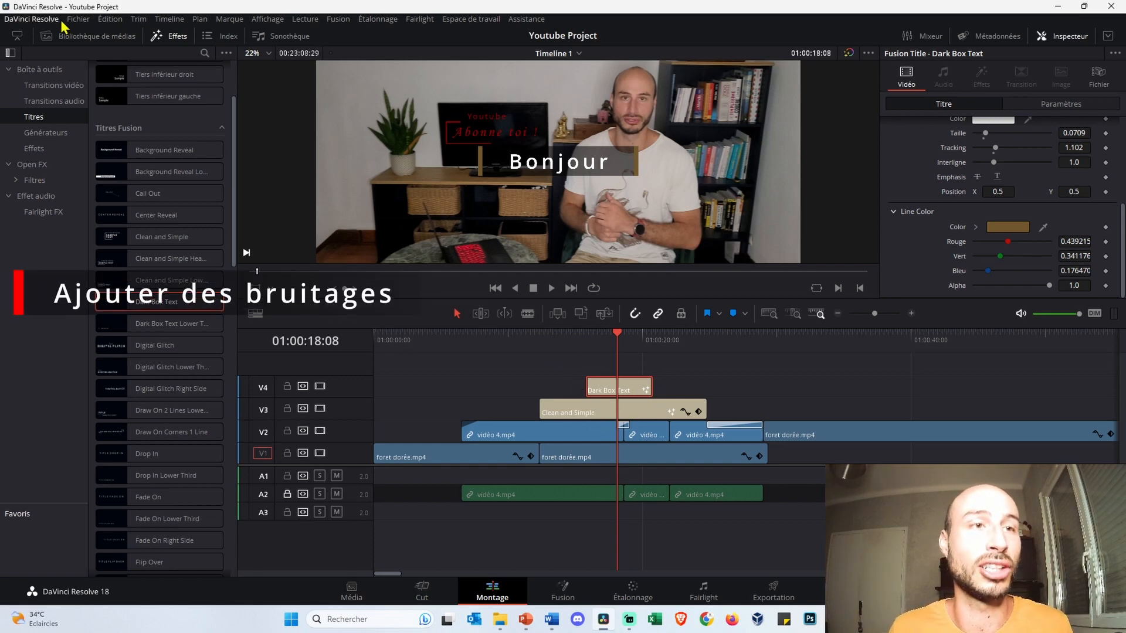
- Add 00 Punch Swoosh Series.mp3 from the audio bin to the Audio 3 track beneath the Dark Box Text title
left_click(89, 37)
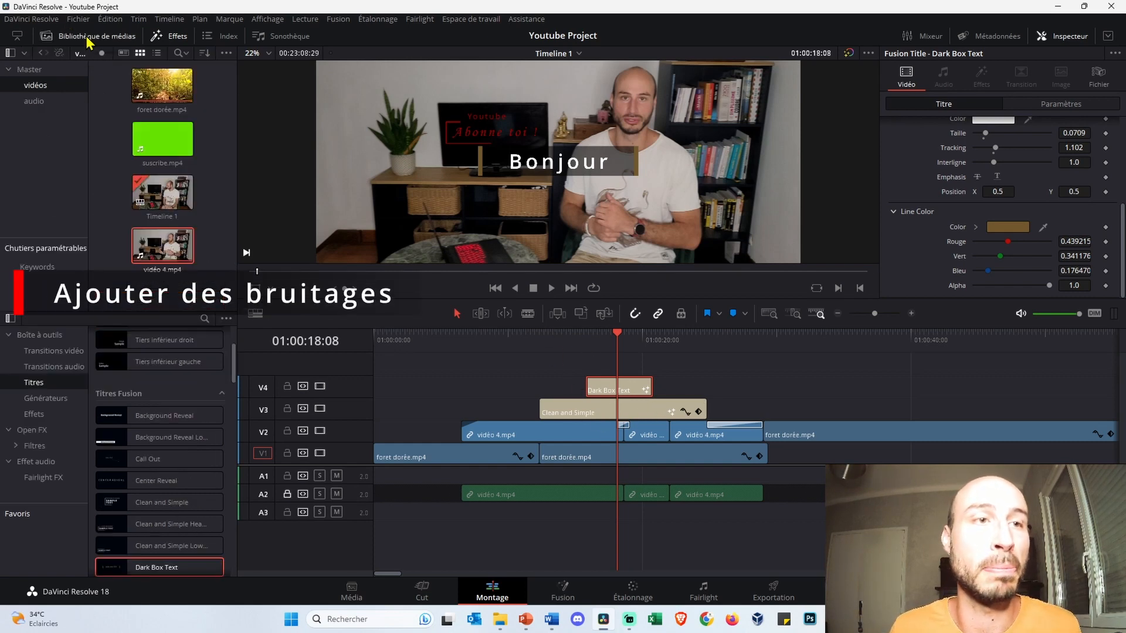
left_click(43, 103)
left_click(163, 89)
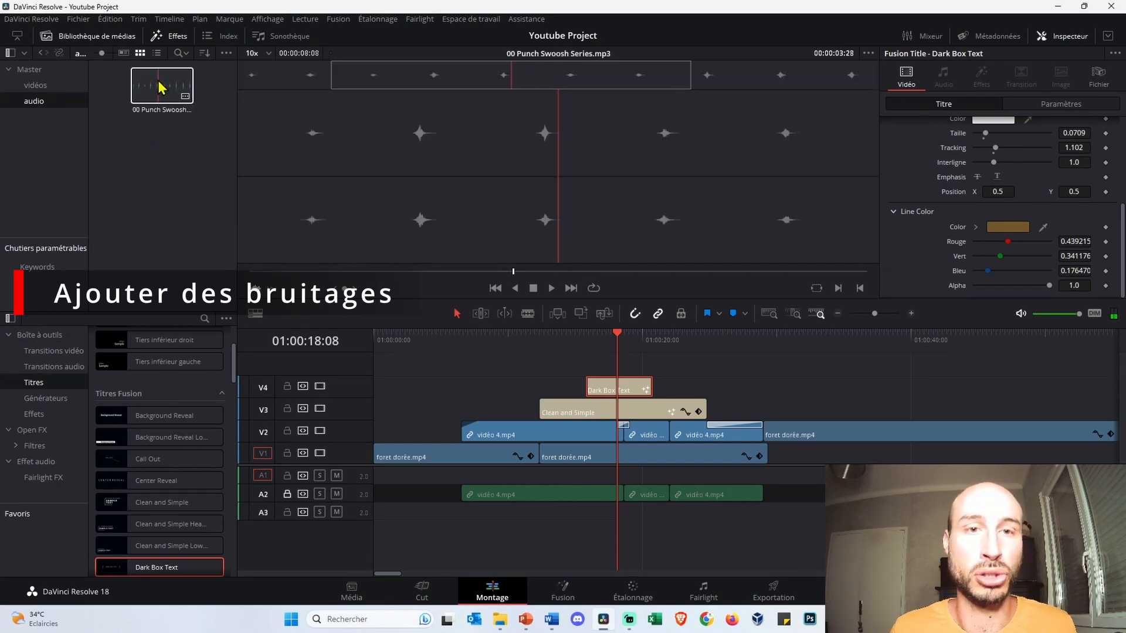
left_click_drag(163, 85, 597, 424)
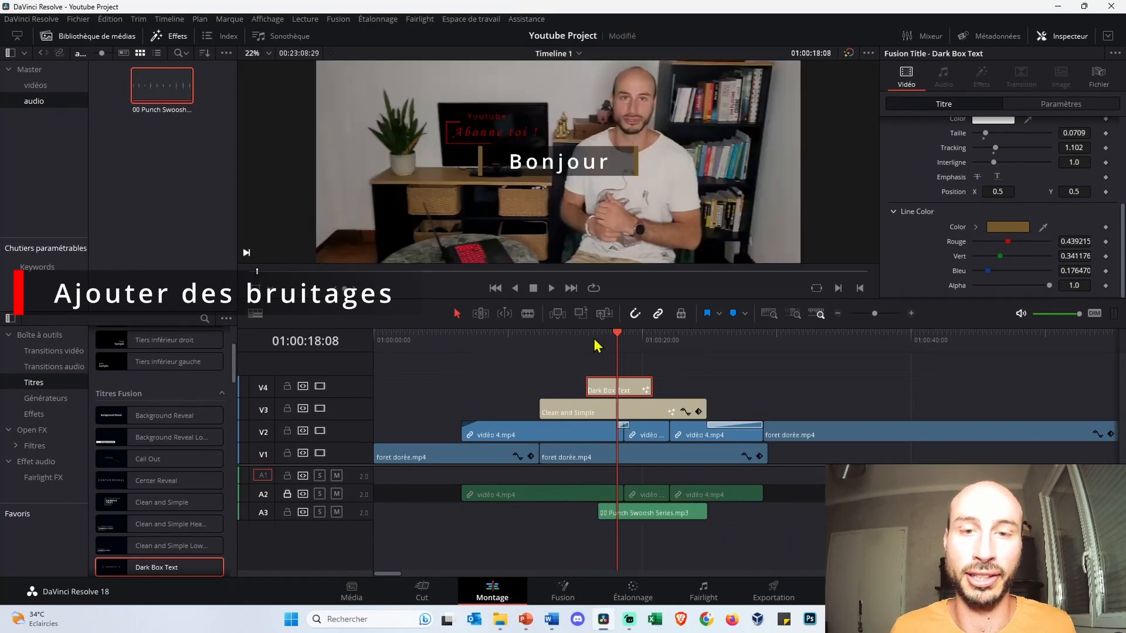
- Move the Punch Swoosh clip on Audio 3 so it starts at 01:00:16:44
left_click(596, 340)
left_click_drag(712, 507, 652, 504)
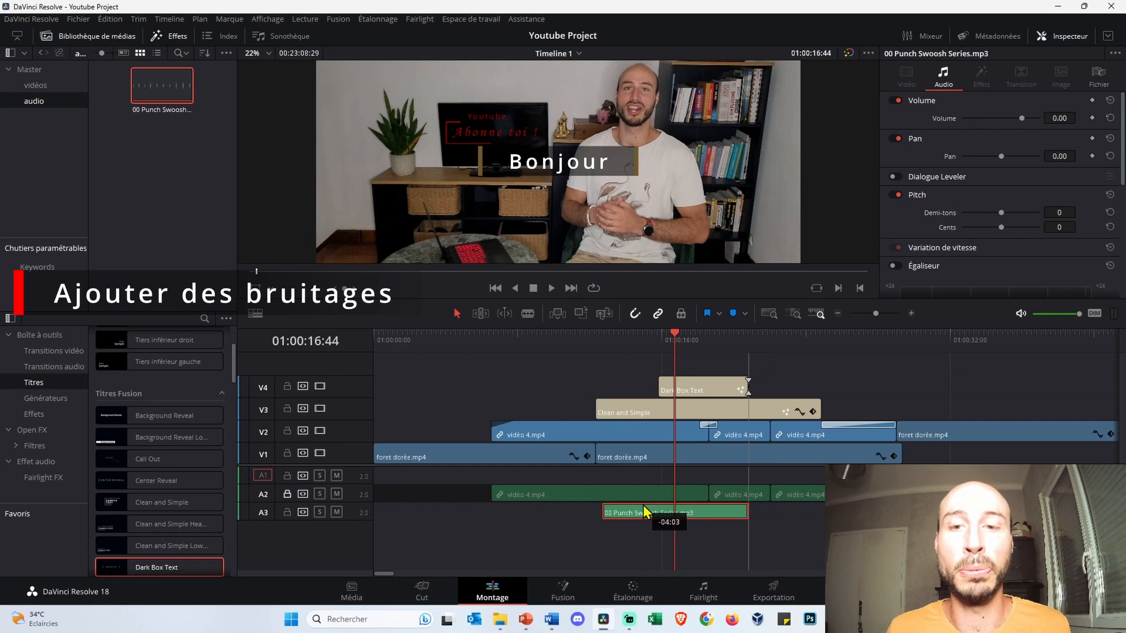
left_click_drag(642, 510, 692, 495)
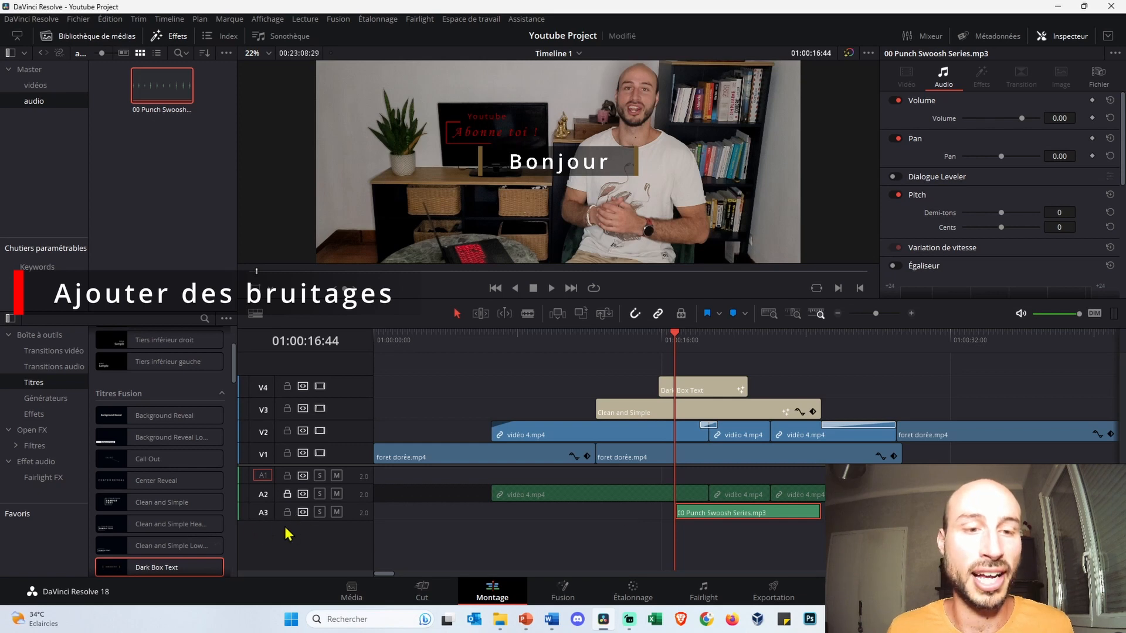
- Widen the timeline area and enlarge the Audio 3 track to show the swoosh clip's waveform in detail
left_click(18, 37)
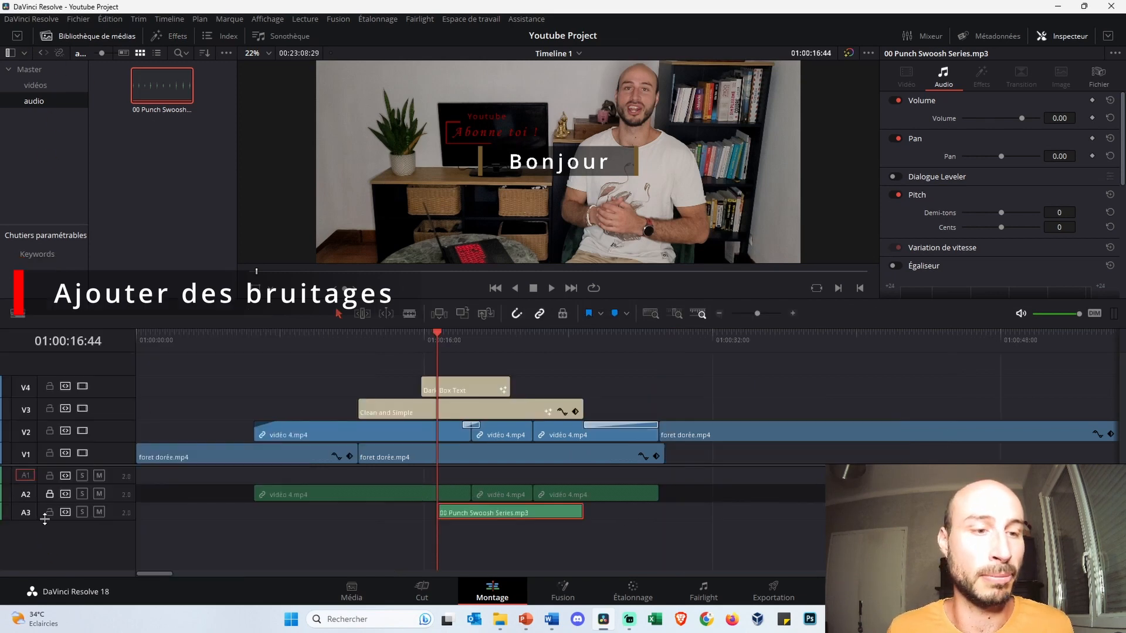
left_click_drag(44, 518, 47, 572)
key("ctrl+equal")
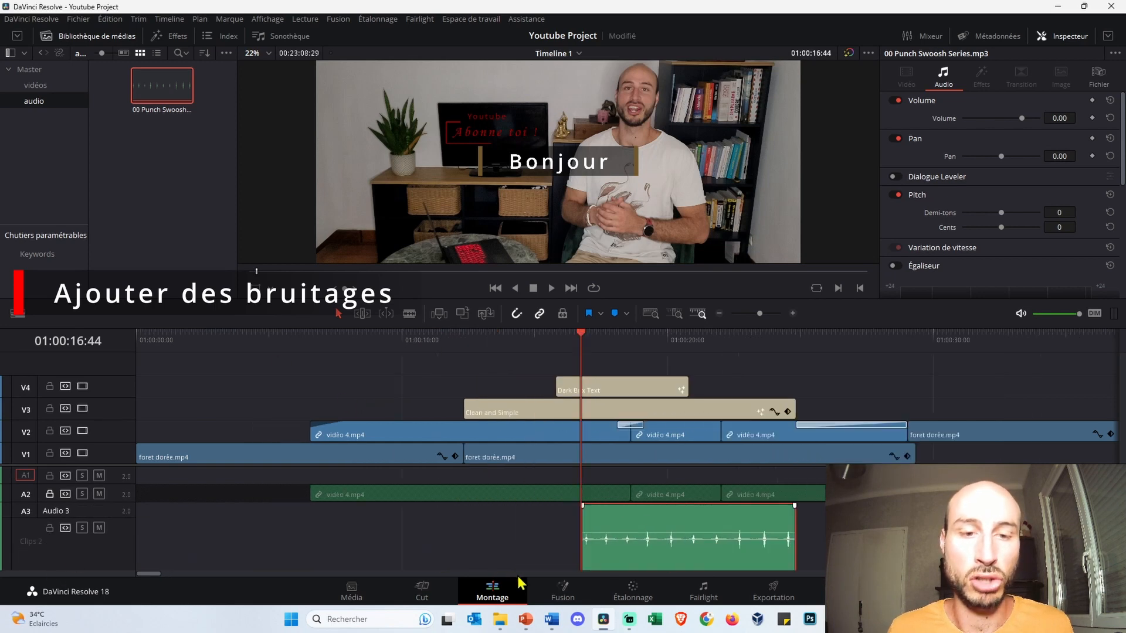
key("ctrl+equal")
key("ctrl+equal")
key("ctrl+equal")
key("ctrl+equal")
key("ctrl+equal")
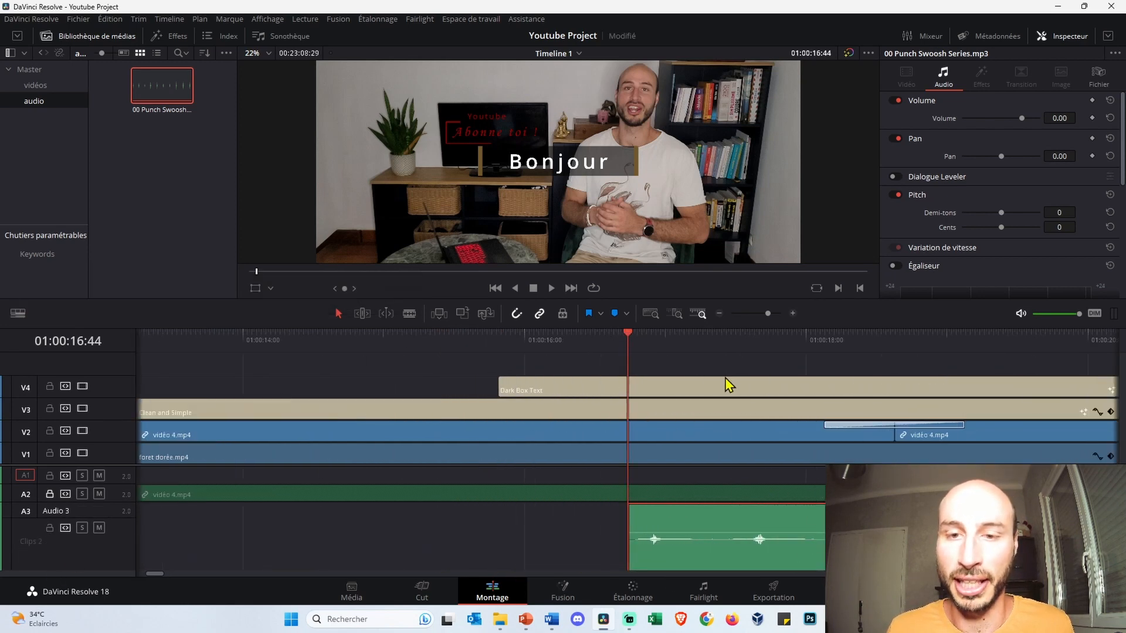
- Cut the Punch Swoosh clip at 01:00:17:23 and just after 01:00:18:00 to isolate its second swoosh
left_click(719, 344)
key("ctrl+minus")
key("ctrl+minus")
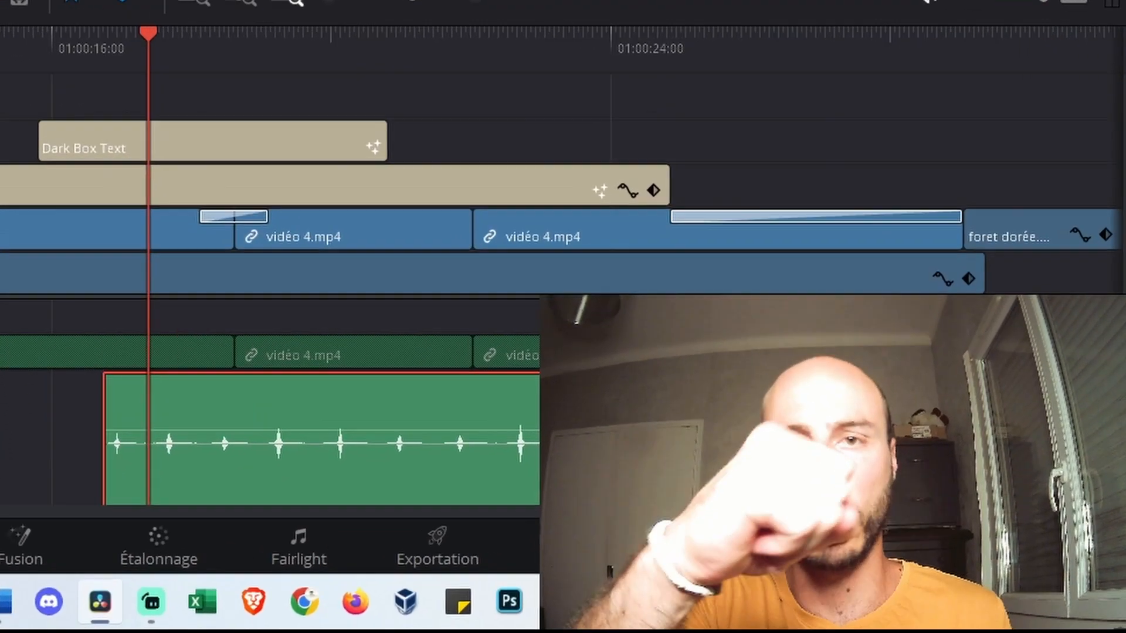
key("ctrl+plus")
key("ctrl+plus")
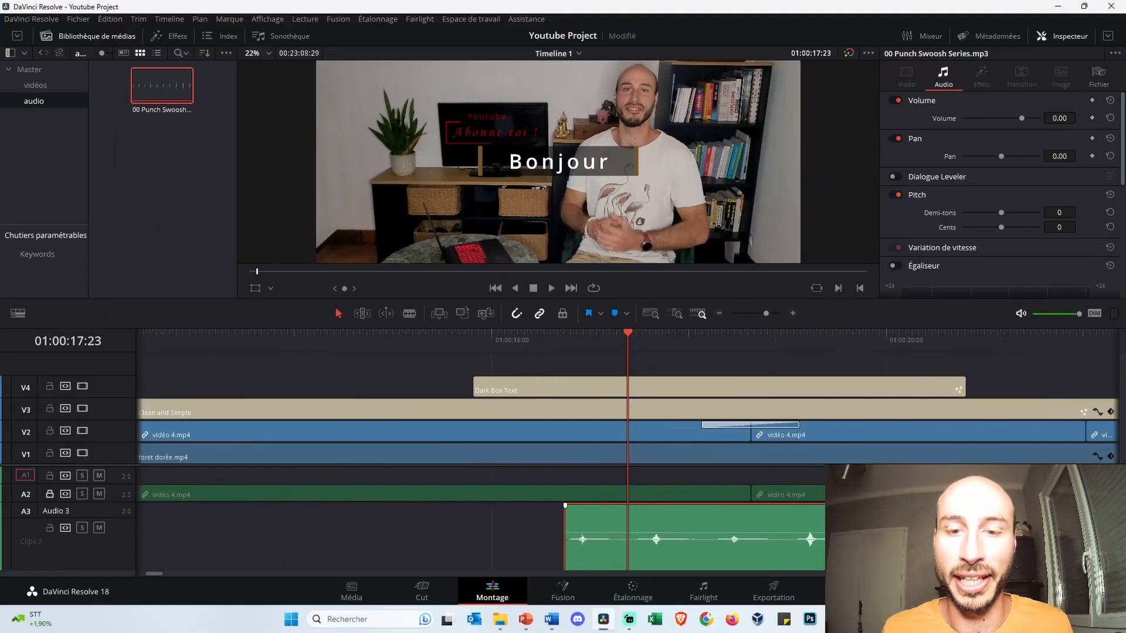
key("b")
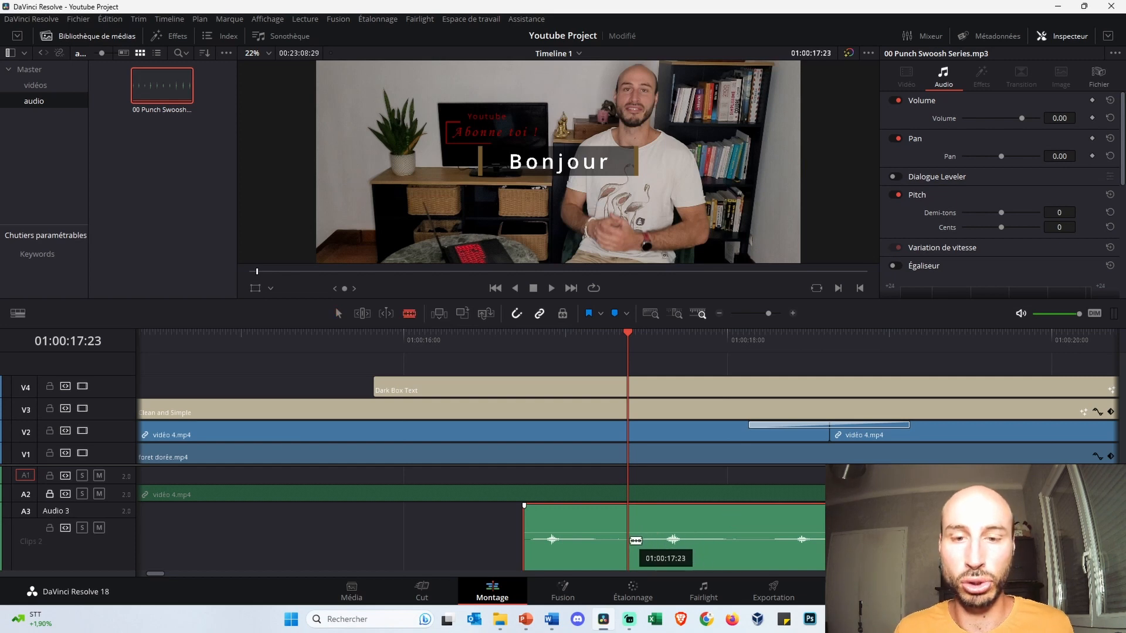
left_click(628, 539)
left_click(740, 540)
key("a")
- Move the isolated swoosh to the start of the Dark Box Text title, and play that passage
key("ctrl+minus")
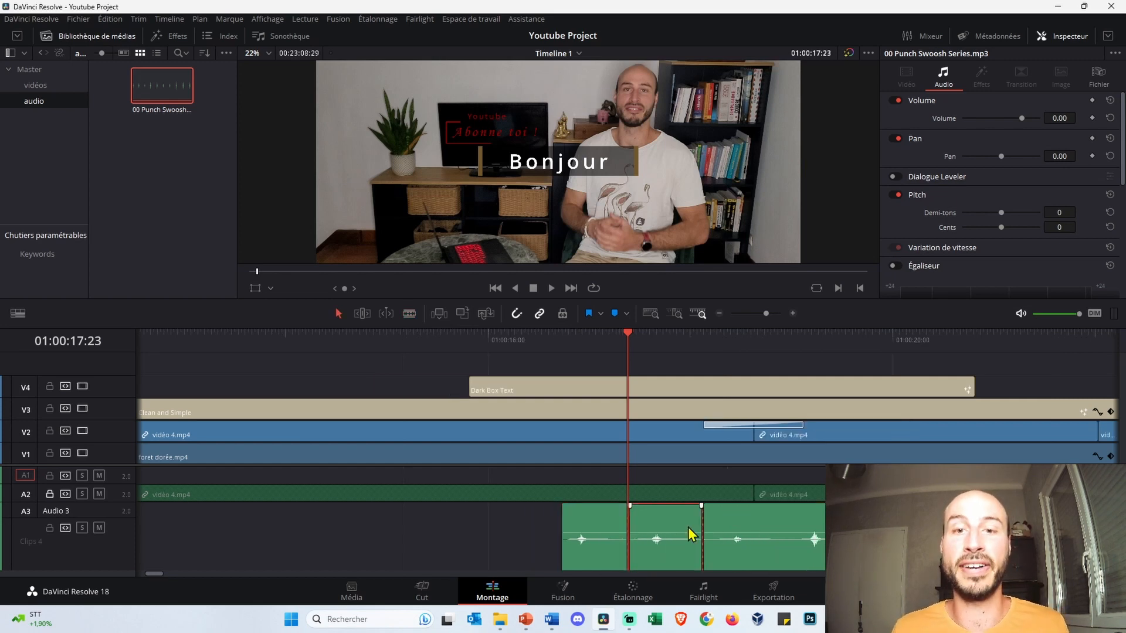
left_click_drag(698, 529, 510, 530)
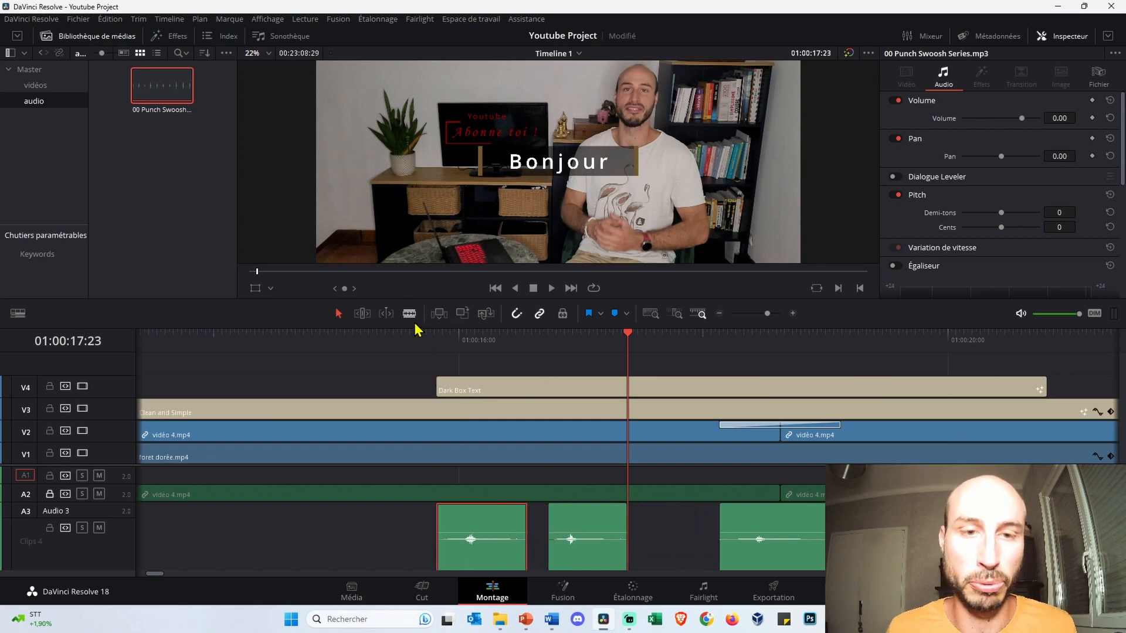
left_click(436, 340)
key("space")
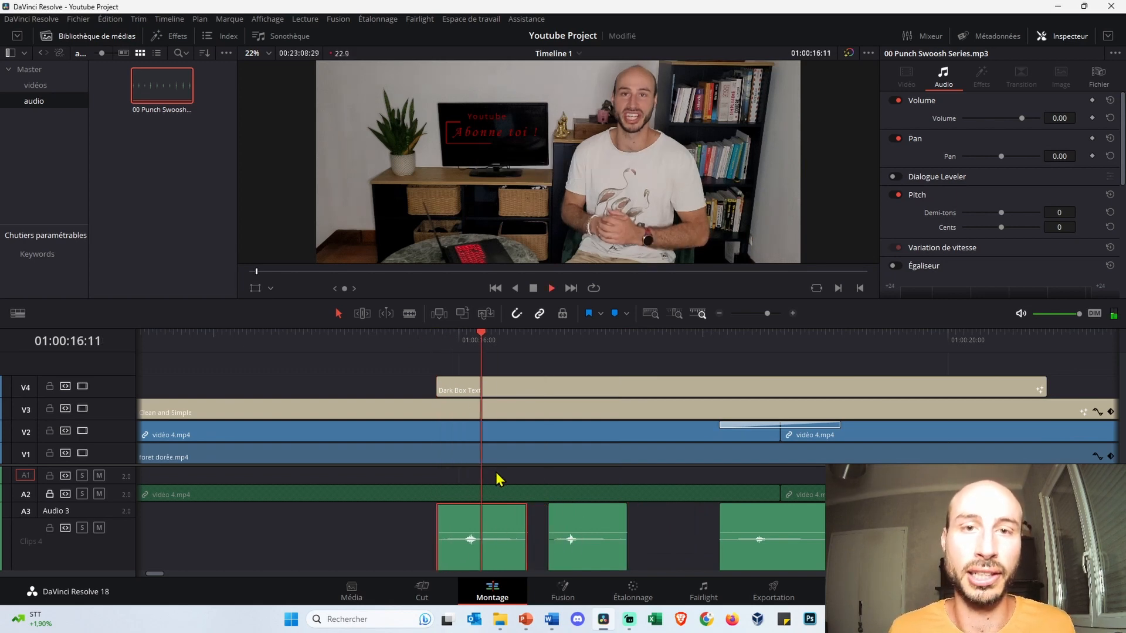
key("space")
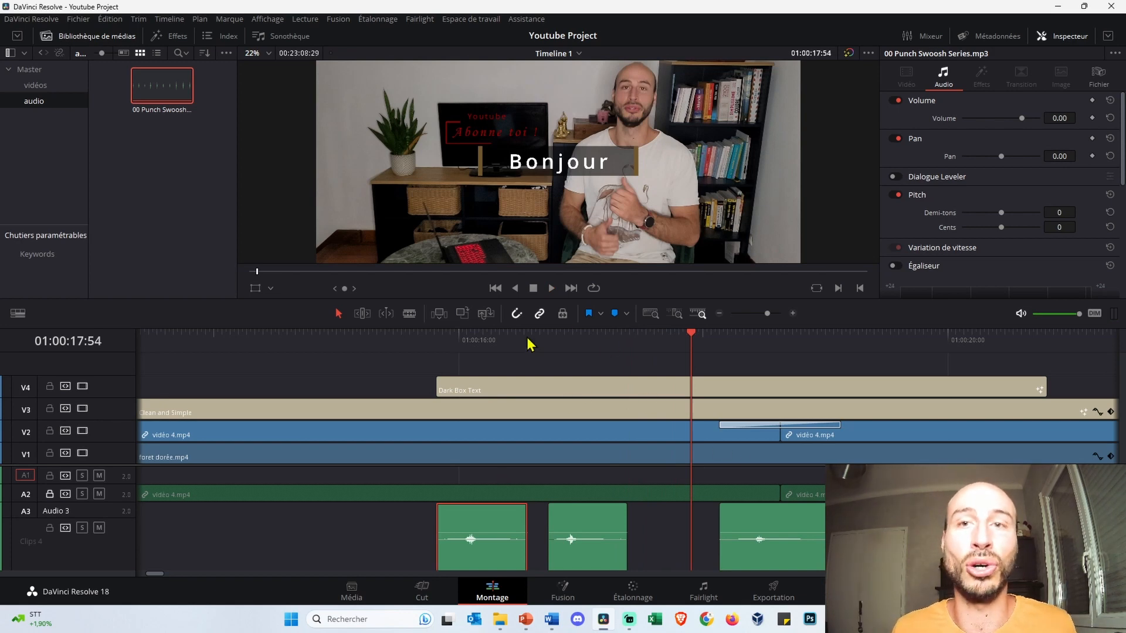
- Shift the isolated swoosh to start at about 01:00:16:10, in time with the Bonjour title's opening animation
left_click_drag(605, 328, 434, 324)
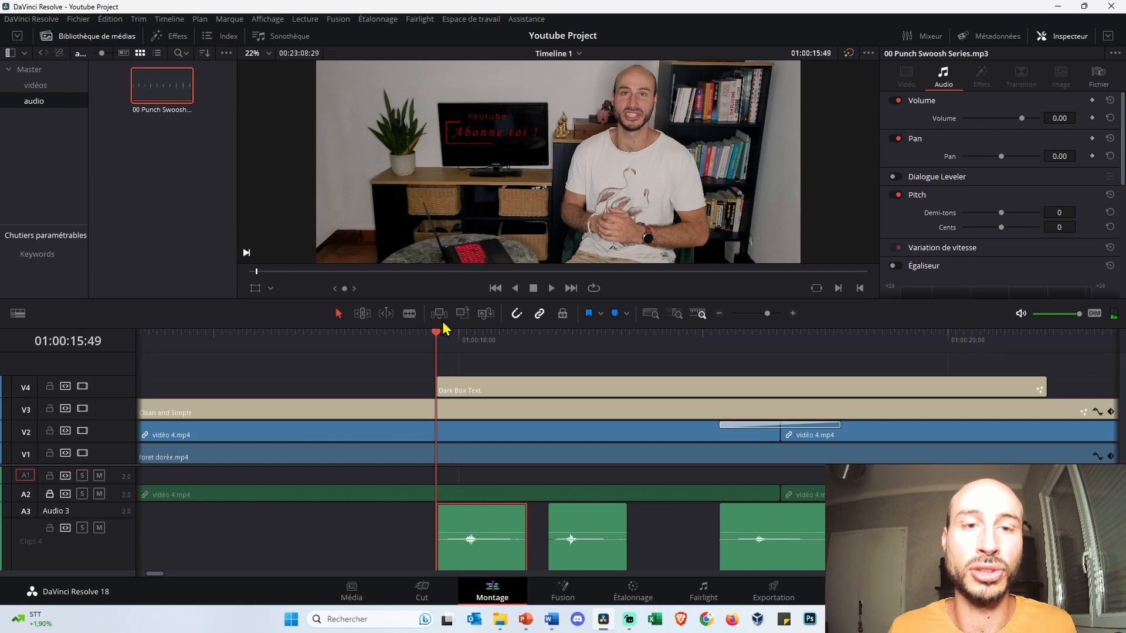
left_click_drag(447, 340, 506, 348)
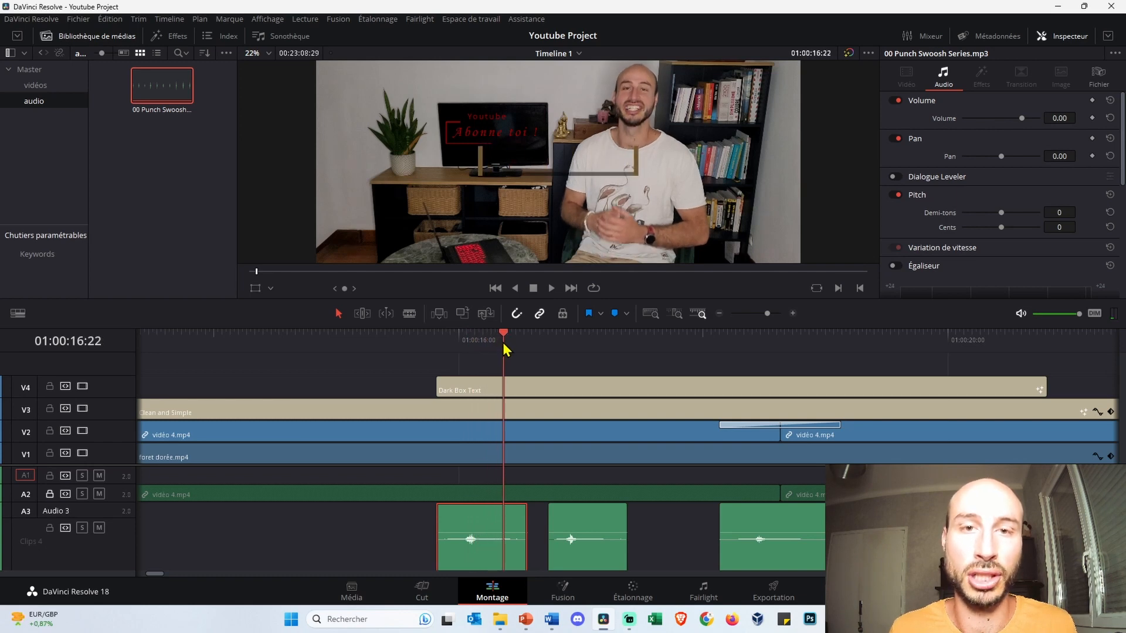
left_click_drag(464, 516, 500, 523)
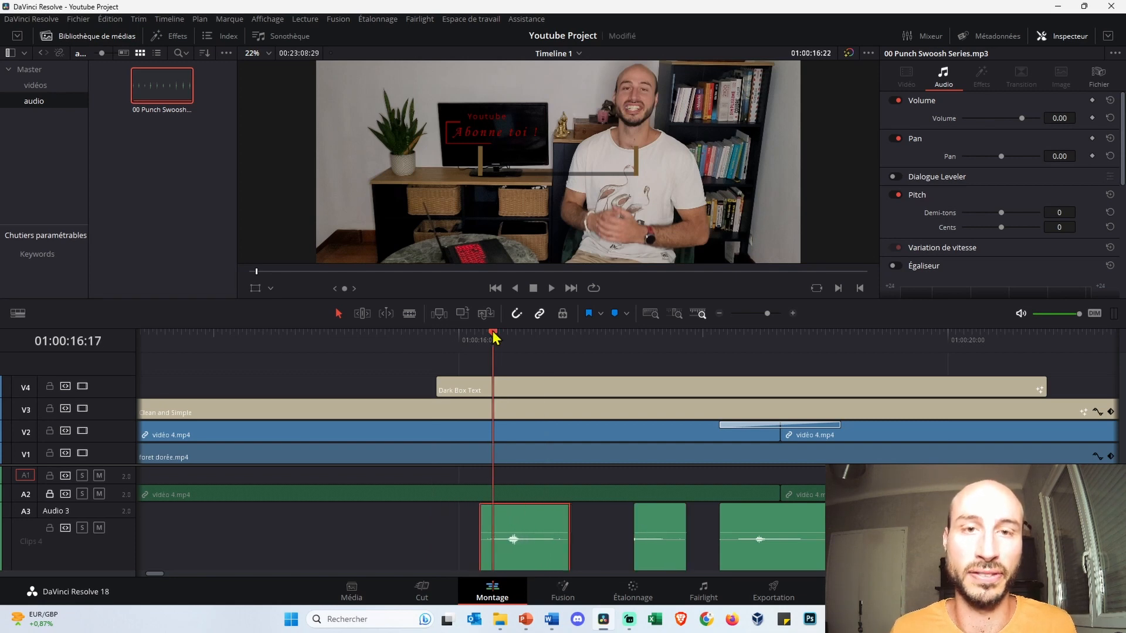
- Scrub through the Bonjour title's opening, and move the leftover swoosh pieces farther along Audio 3, clear of the titles
left_click_drag(493, 332, 571, 336)
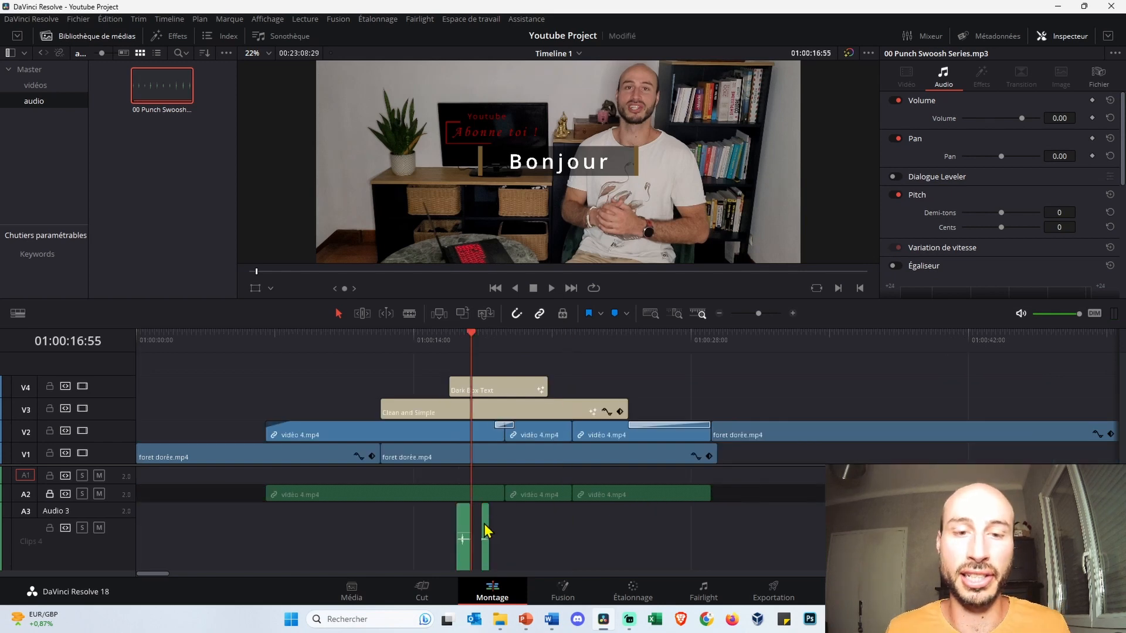
left_click_drag(485, 523, 813, 517)
scroll(815, 512, "down", 5)
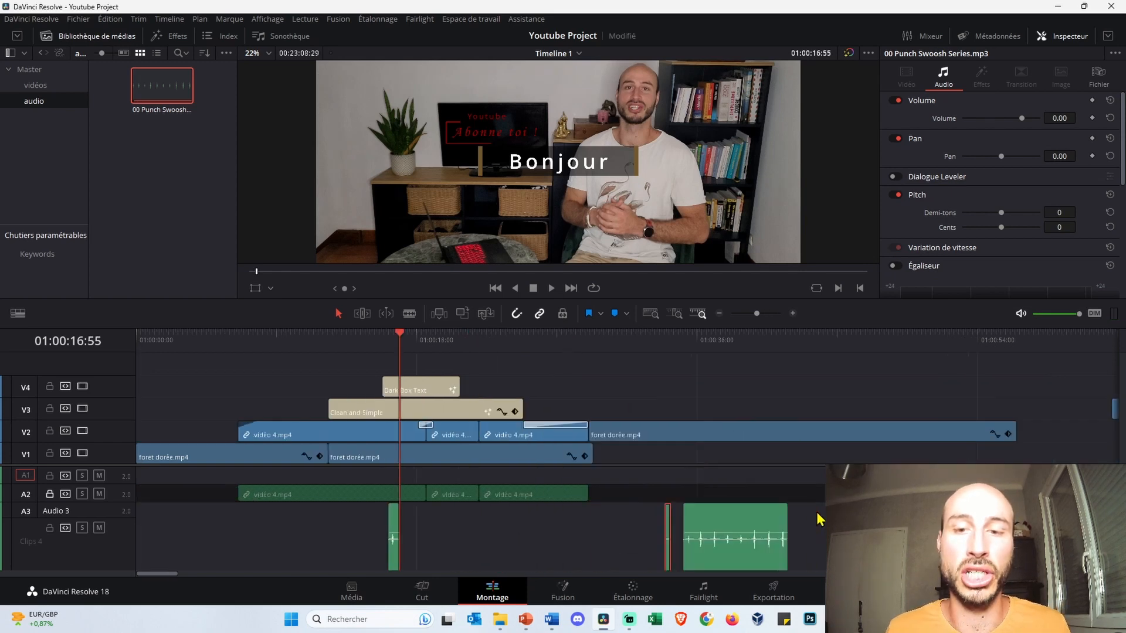
left_click_drag(484, 524, 667, 521)
scroll(633, 361, "up", 5)
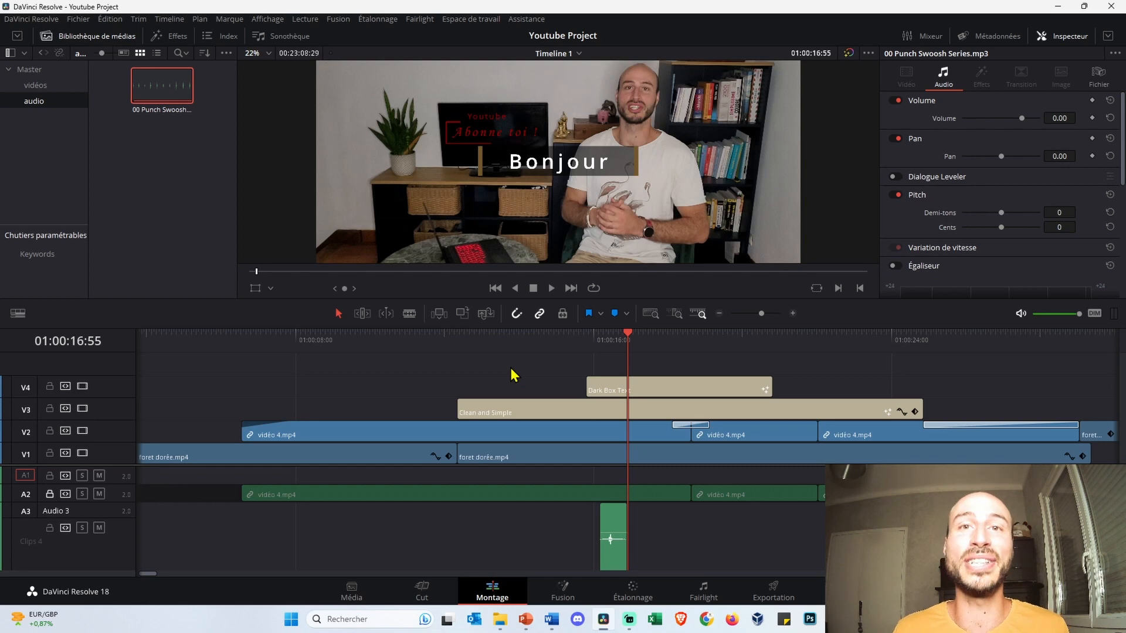
scroll(553, 363, "down", 4)
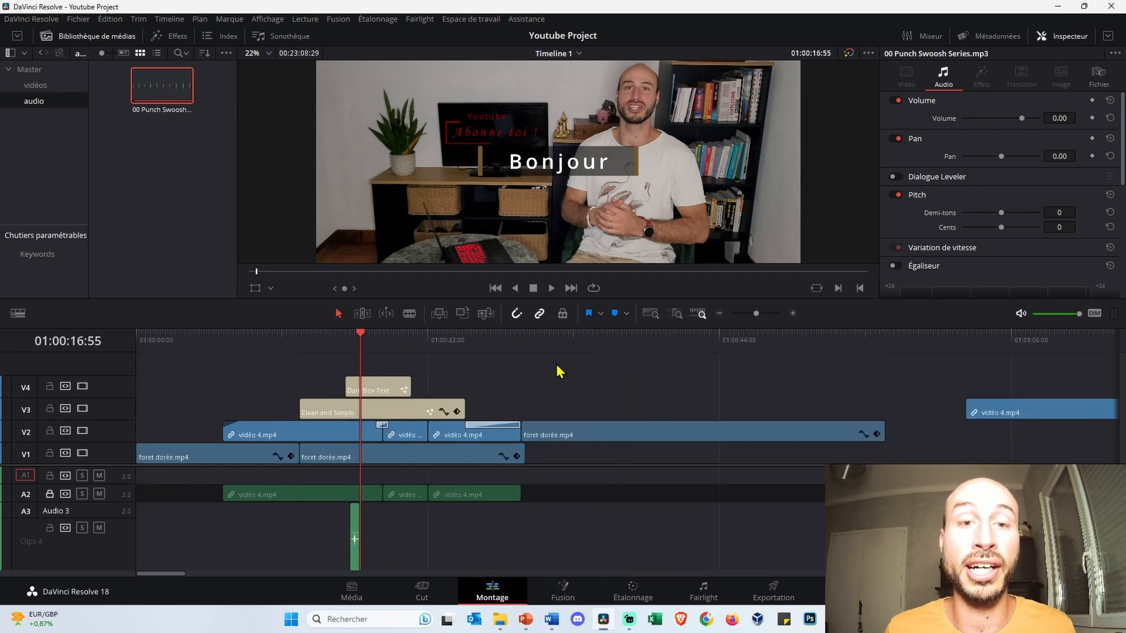
- Add suscribe.mp4 from the vidéos bin to track V4 at 01:00:29:22, with its sound on Audio 3
left_click(41, 85)
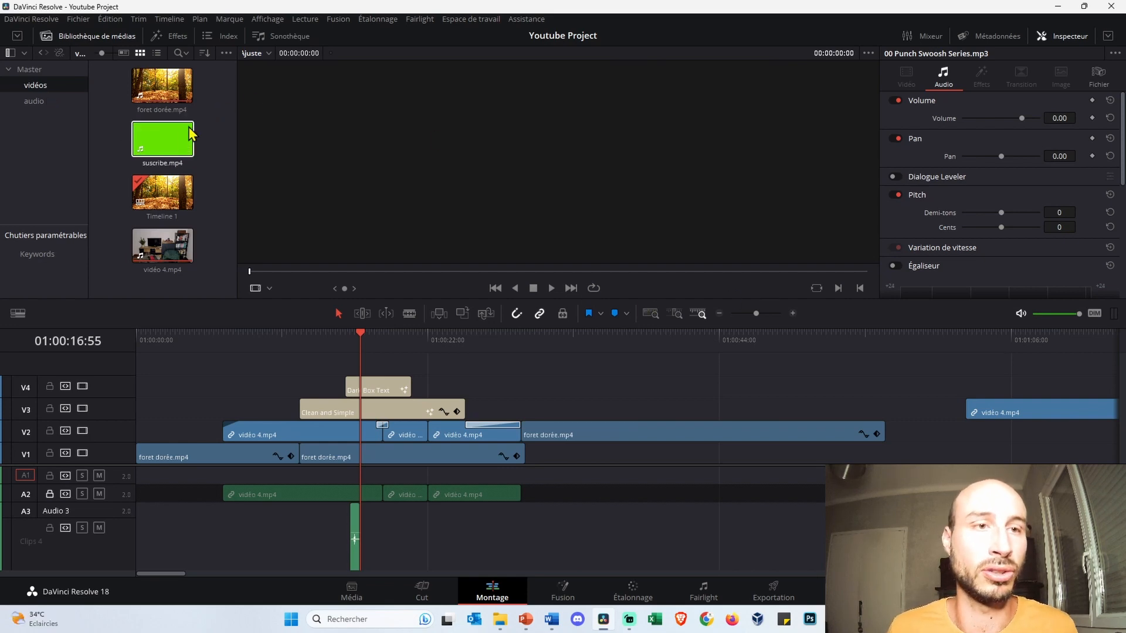
left_click_drag(187, 141, 525, 386)
left_click(533, 346)
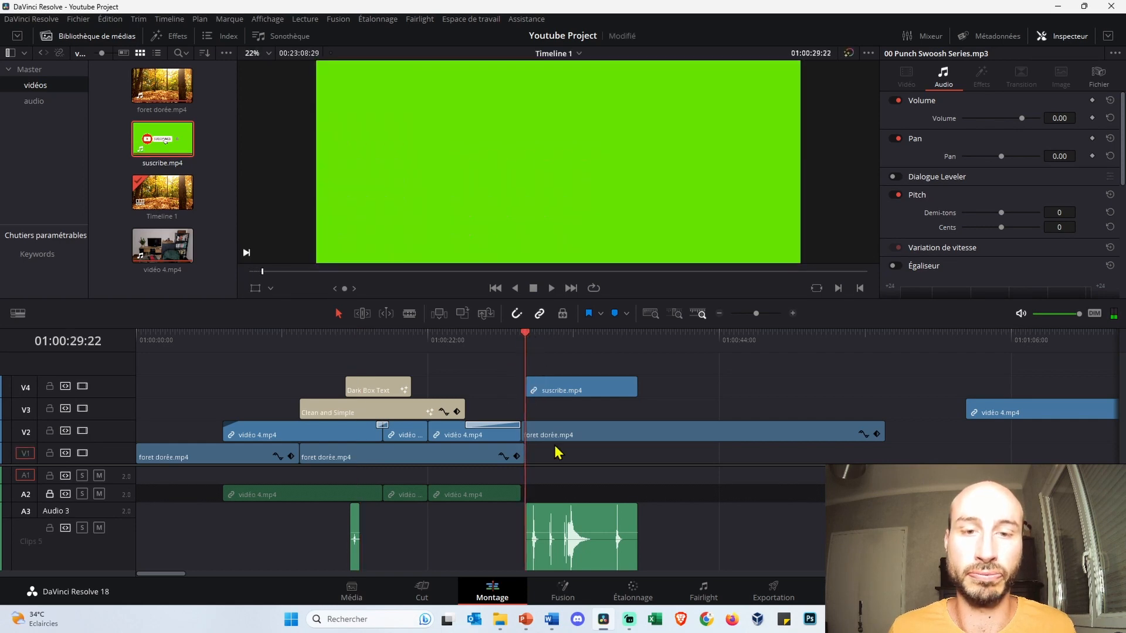
- Scrub the suscribe.mp4 clip to 01:00:30:44 and examine how its sound waveform lines up with the animation
left_click(580, 536)
scroll(691, 564, "up", 2)
scroll(691, 564, "up", 3)
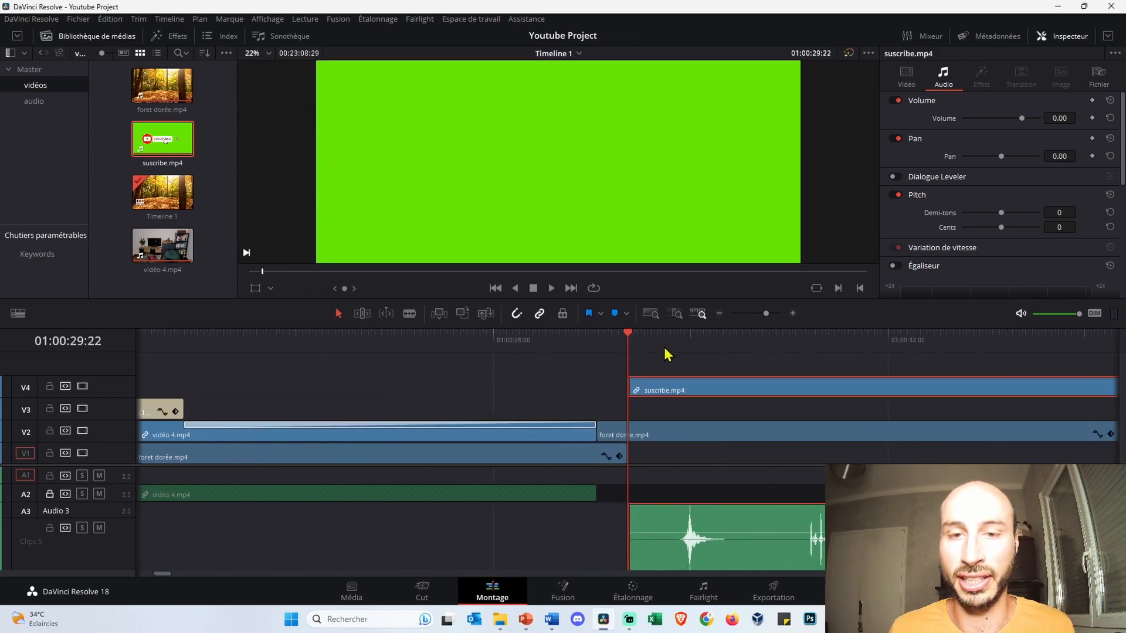
left_click_drag(628, 333, 765, 336)
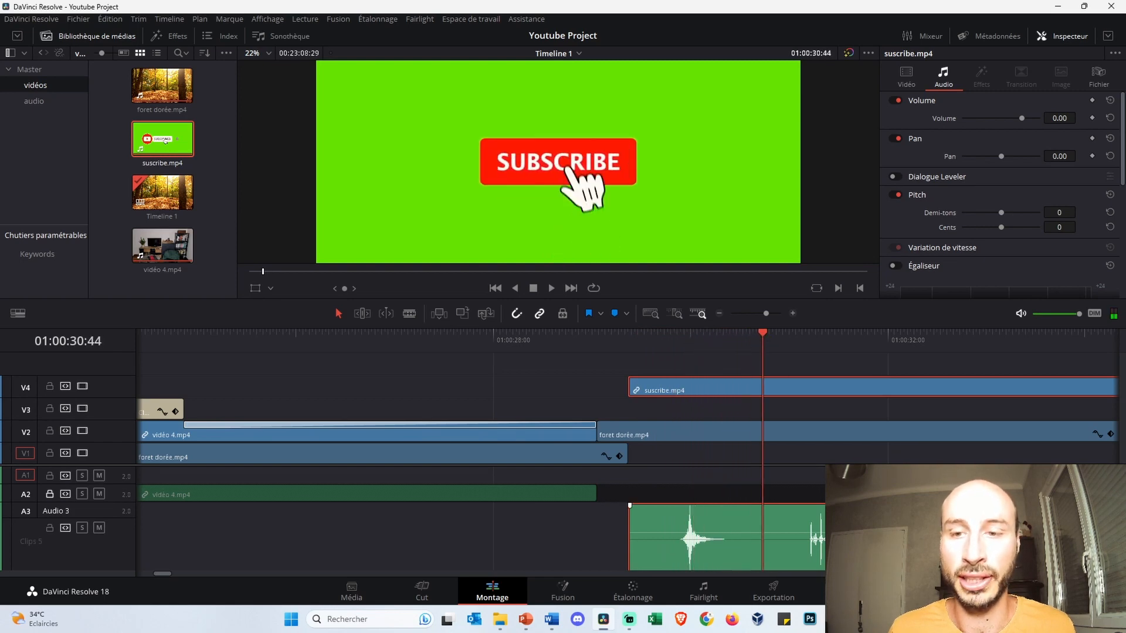
scroll(838, 531, "down", 3)
scroll(838, 530, "up", 4)
scroll(838, 531, "up", 2)
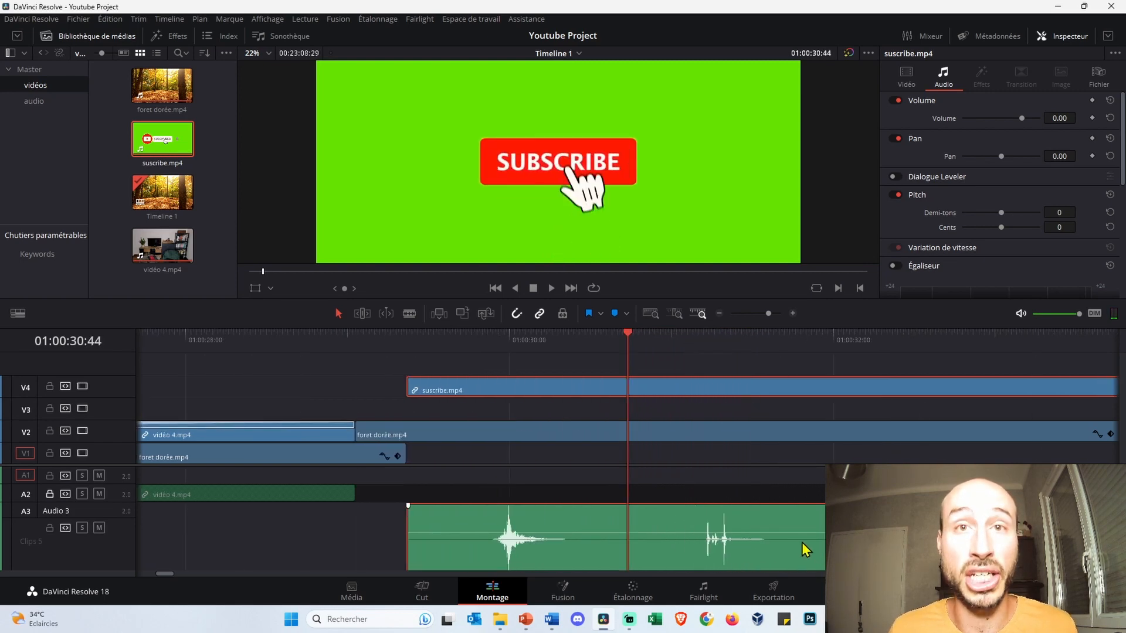
scroll(797, 530, "up", 3)
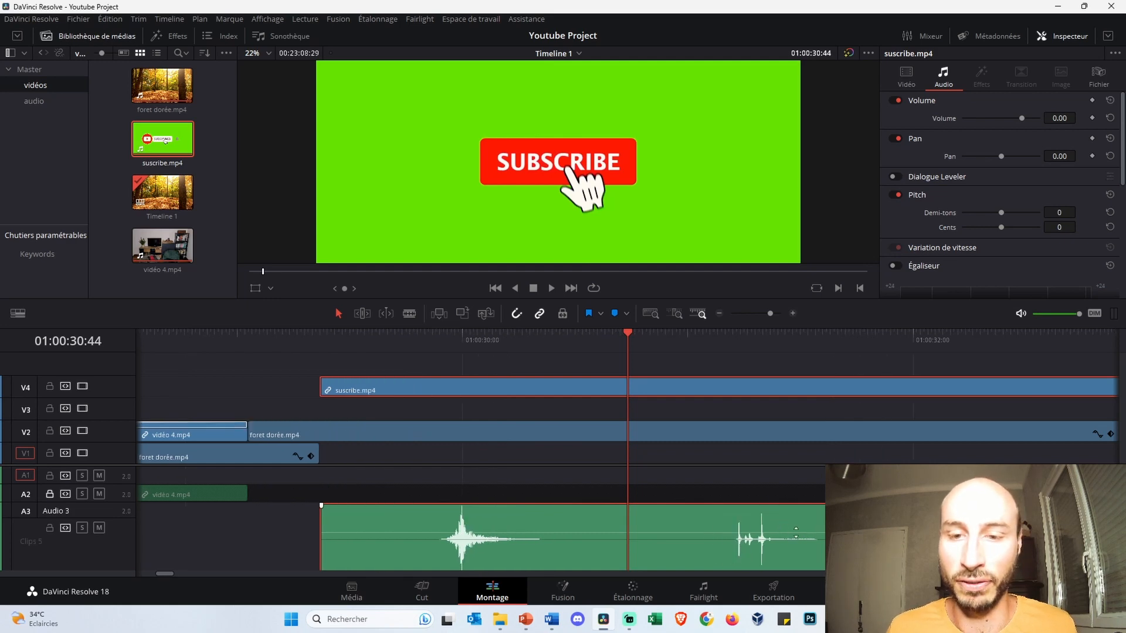
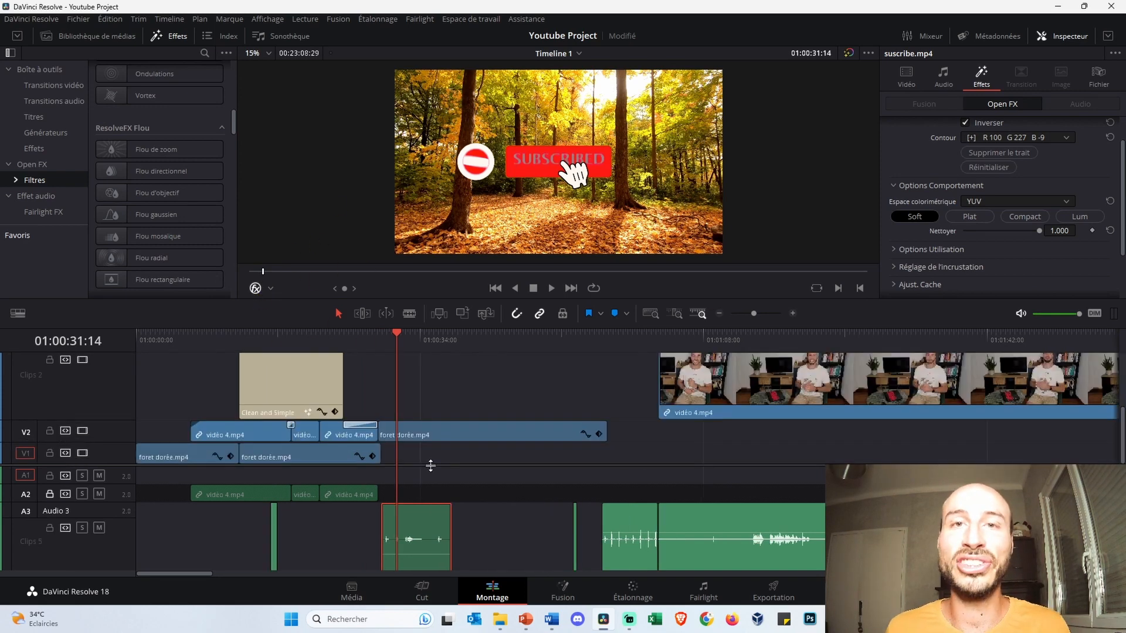
- Enable dynamic zoom on the third vidéo 4.mp4 clip on V2, just before foret dorée.mp4
left_click(349, 438)
left_click(346, 339)
key("ctrl+equal")
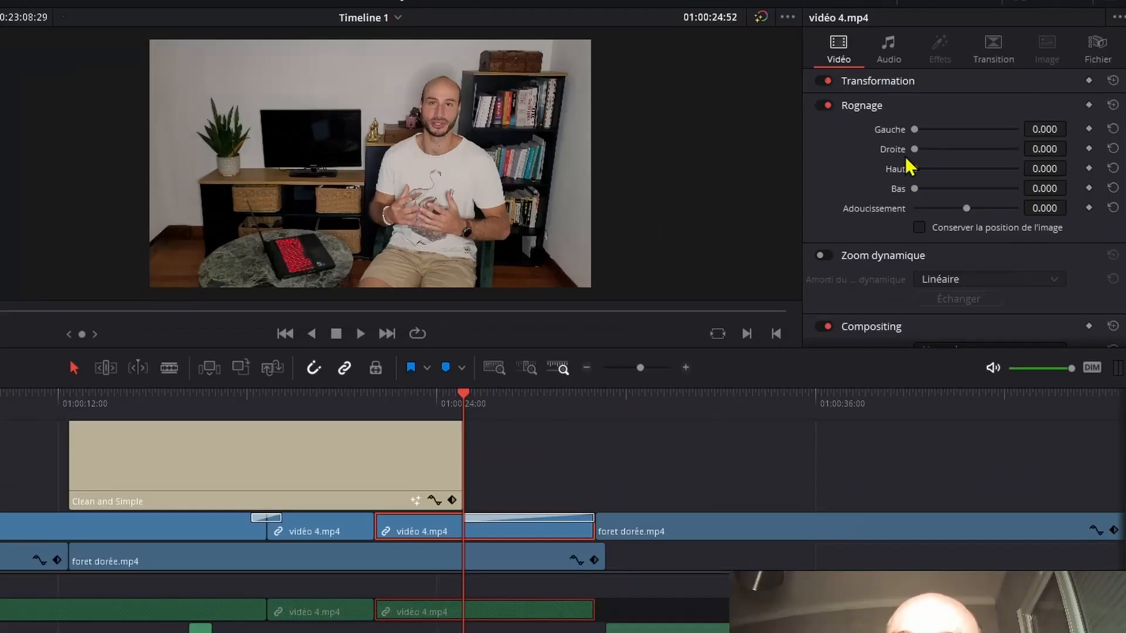
scroll(955, 159, "down", 2)
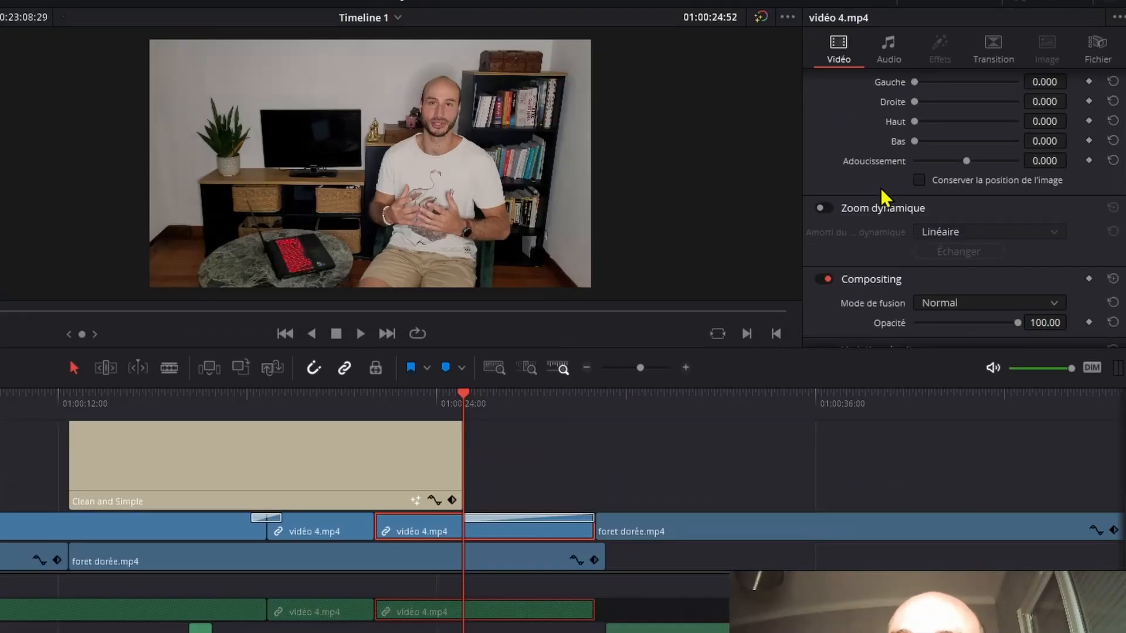
left_click(829, 213)
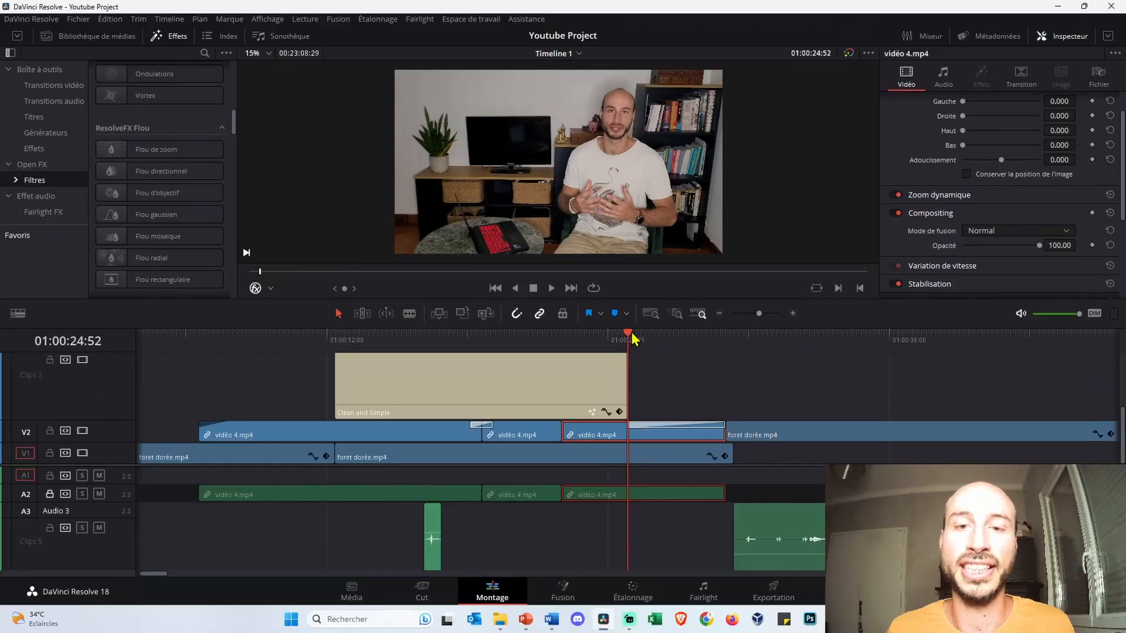
- Play the passage around 01:00:24:30 to preview the dynamic zoom on the third vidéo 4.mp4 clip
left_click_drag(464, 394, 387, 416)
key("space")
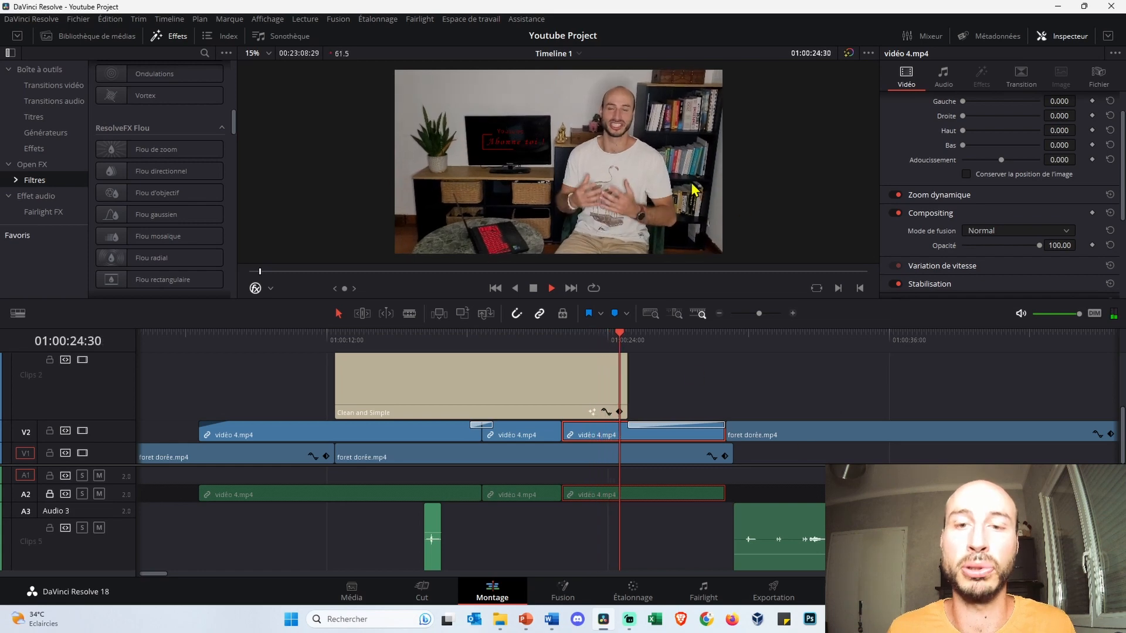
key("space")
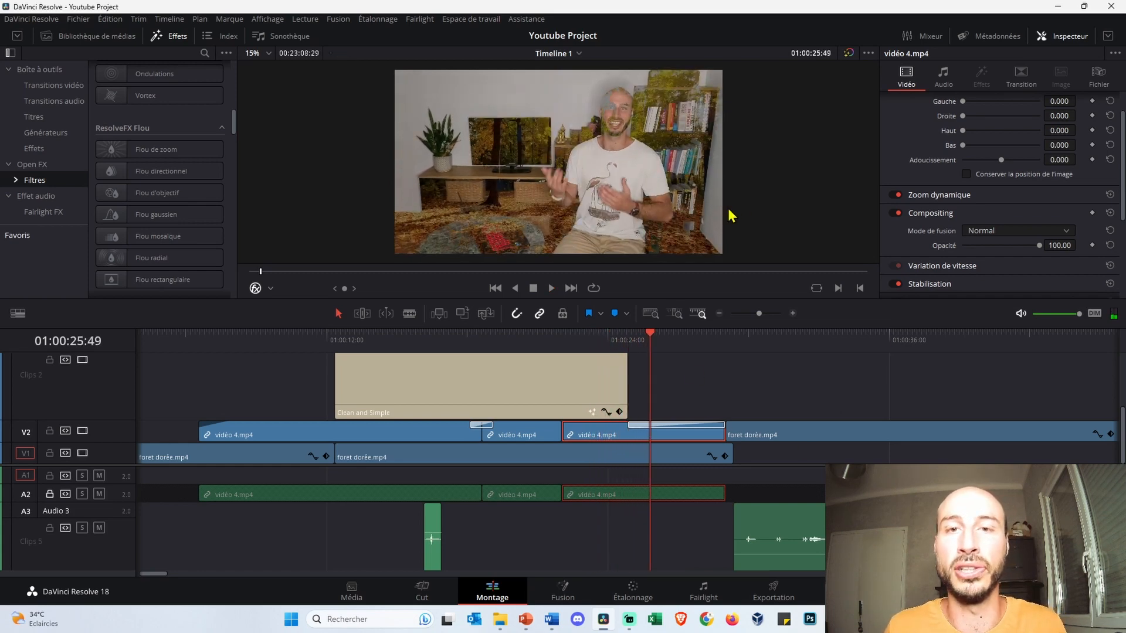
- Delete the Fondu non additif transition at the end of the third vidéo 4.mp4 clip, and scrub that passage
left_click(689, 429)
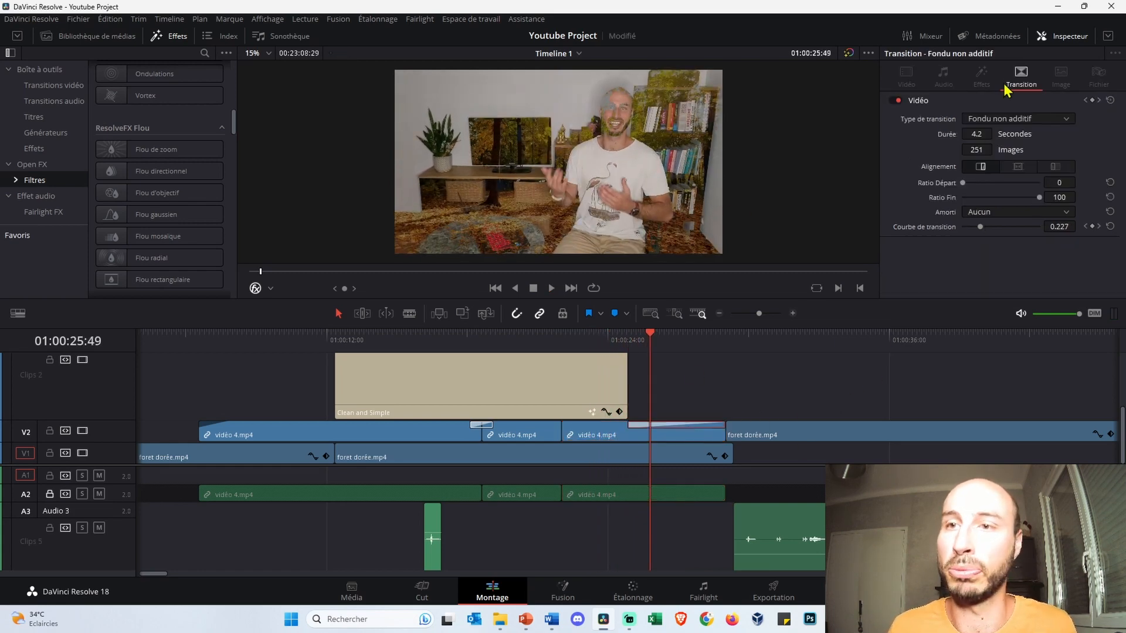
left_click(675, 357)
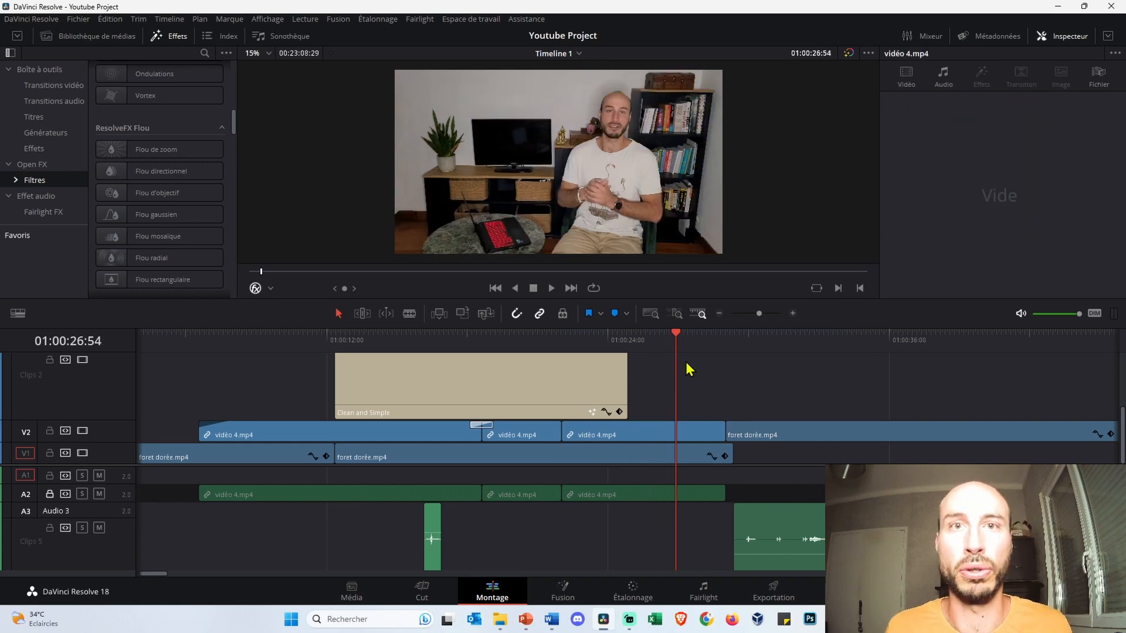
mouse_move(679, 342)
left_mouse_down()
mouse_move(585, 328)
mouse_move(678, 326)
left_mouse_up()
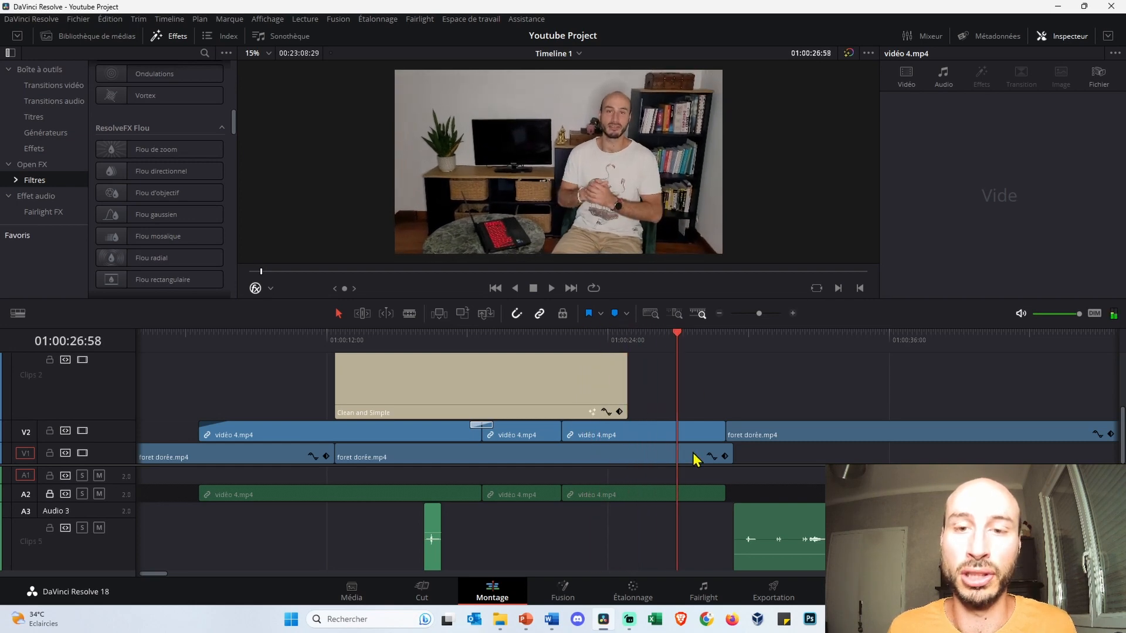
- Swap the start and end framings of the third vidéo 4.mp4 clip's dynamic zoom, and scrub through the clip to check it
left_click(697, 437)
scroll(976, 188, "down", 5)
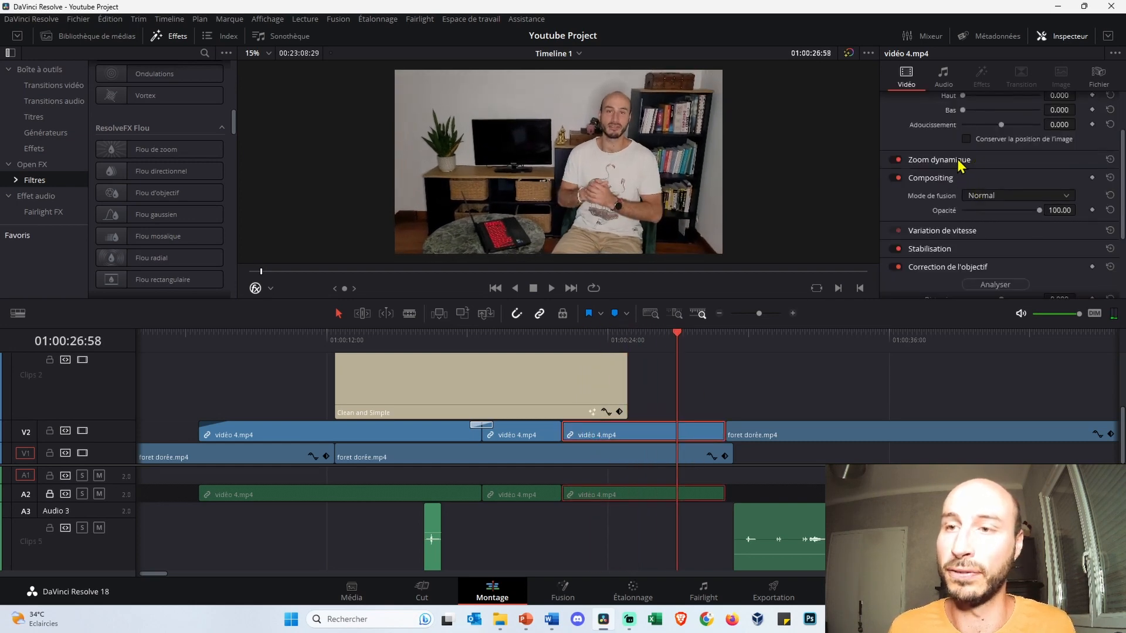
left_click(958, 160)
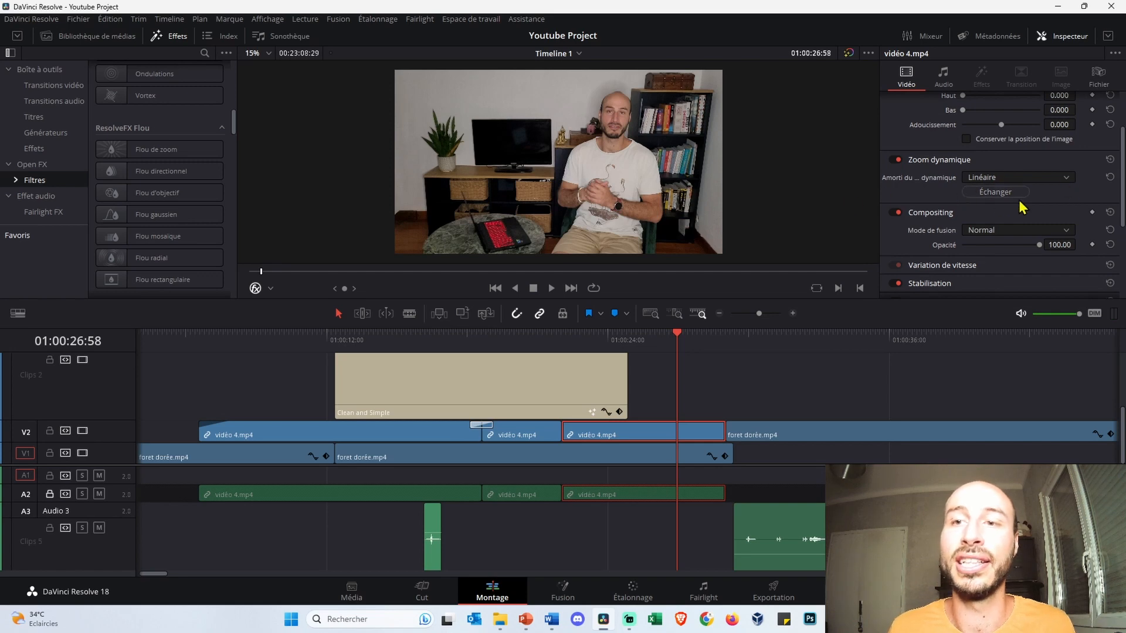
mouse_move(675, 335)
left_mouse_down()
mouse_move(583, 334)
mouse_move(711, 346)
mouse_move(689, 345)
left_mouse_up()
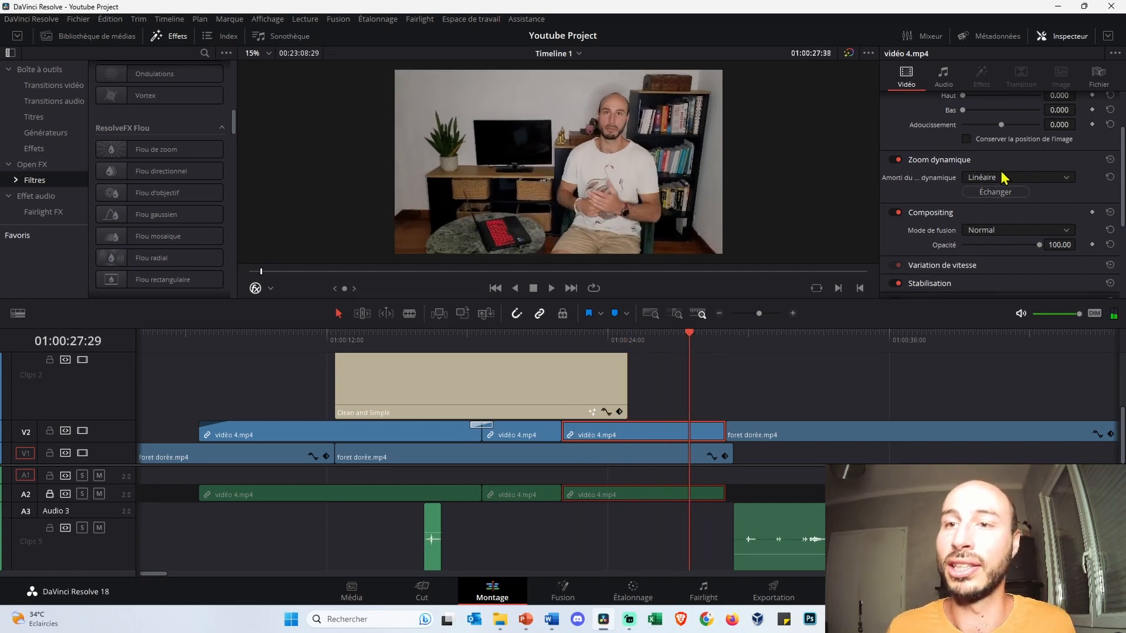
left_click(995, 192)
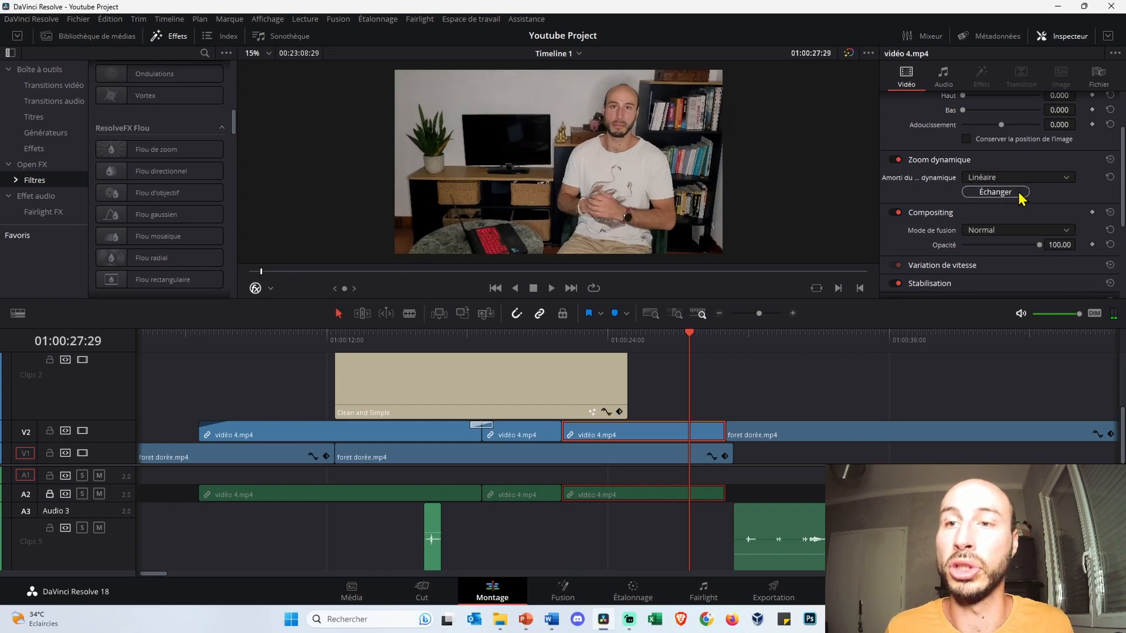
mouse_move(694, 334)
left_mouse_down()
mouse_move(568, 334)
mouse_move(706, 332)
left_mouse_up()
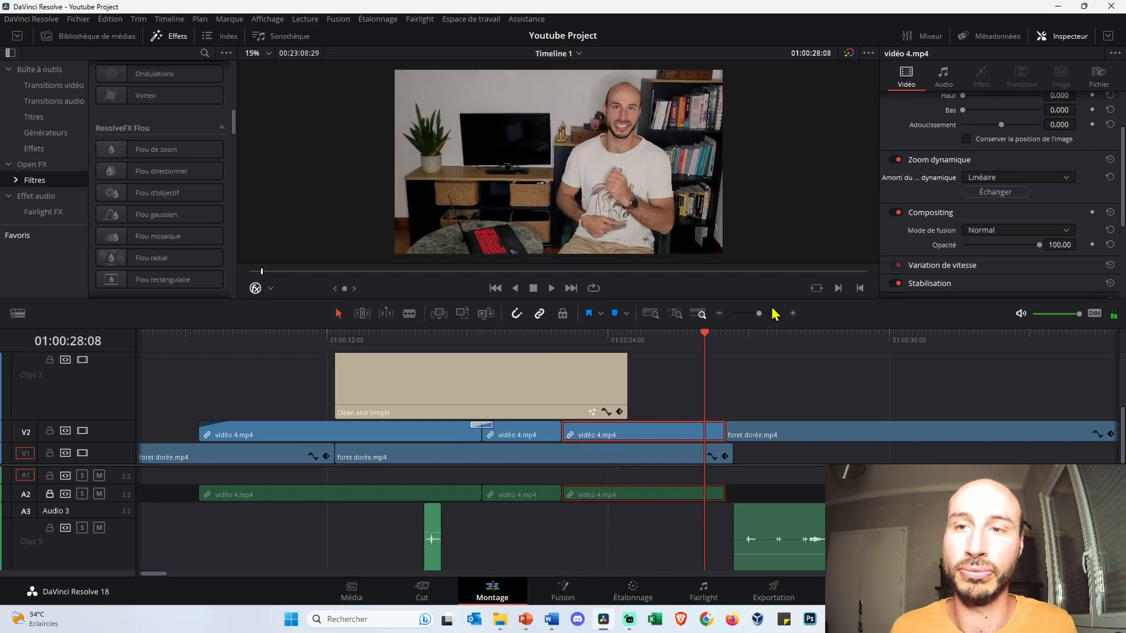
- Set the dynamic zoom easing of the third vidéo 4.mp4 clip to Amorti arrivée, and scrub to 01:00:28:22
left_click(1053, 179)
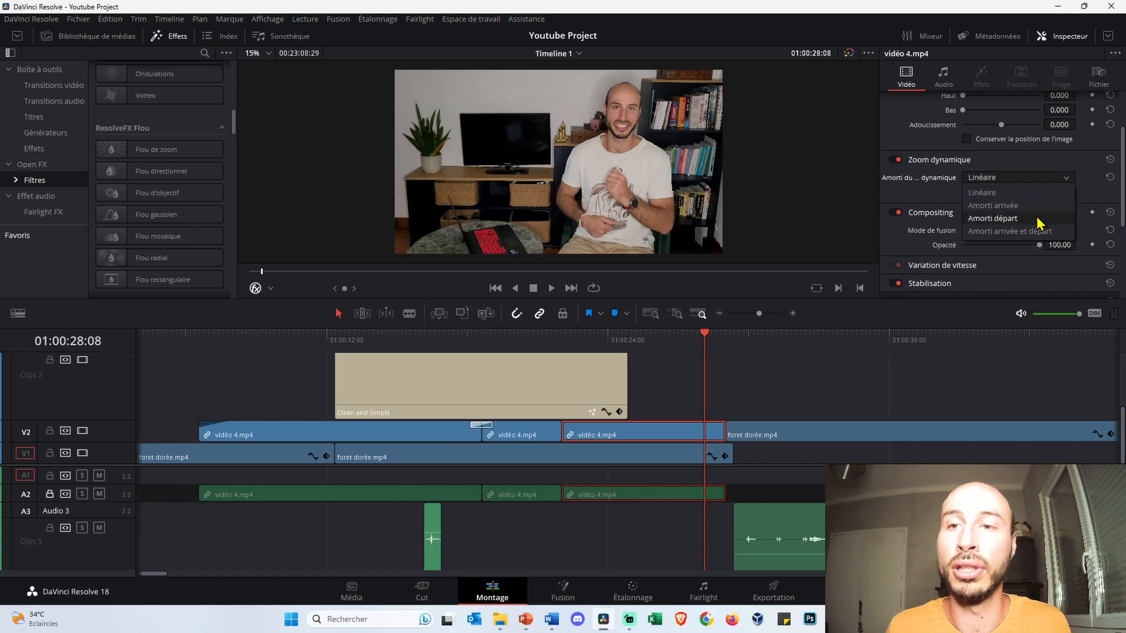
left_click(1036, 206)
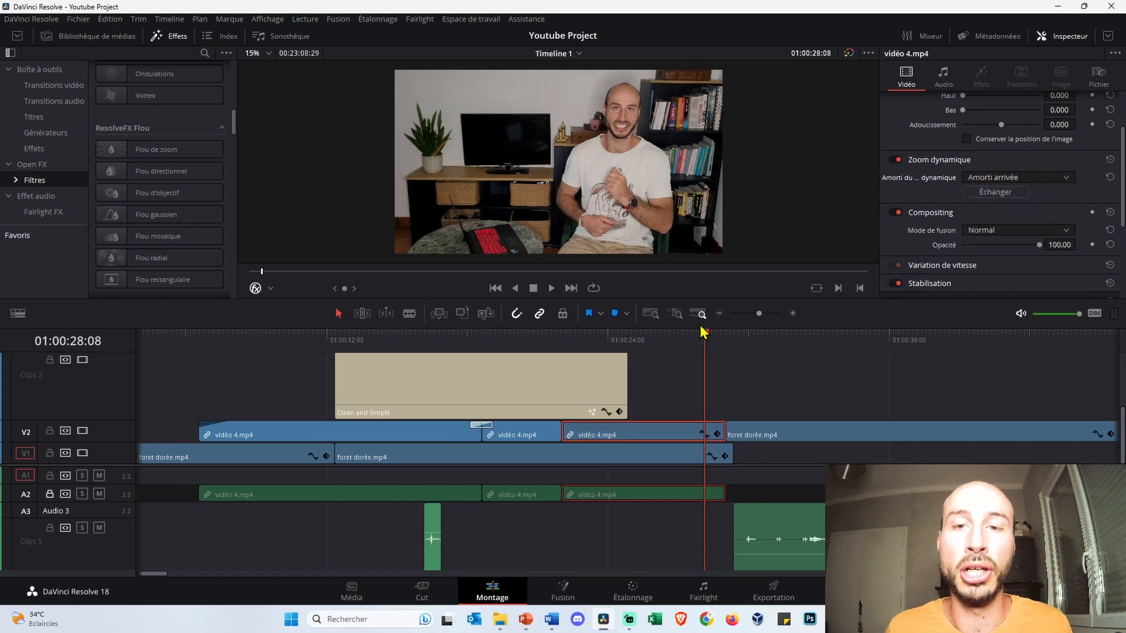
mouse_move(703, 331)
left_mouse_down()
mouse_move(578, 330)
mouse_move(710, 332)
left_mouse_up()
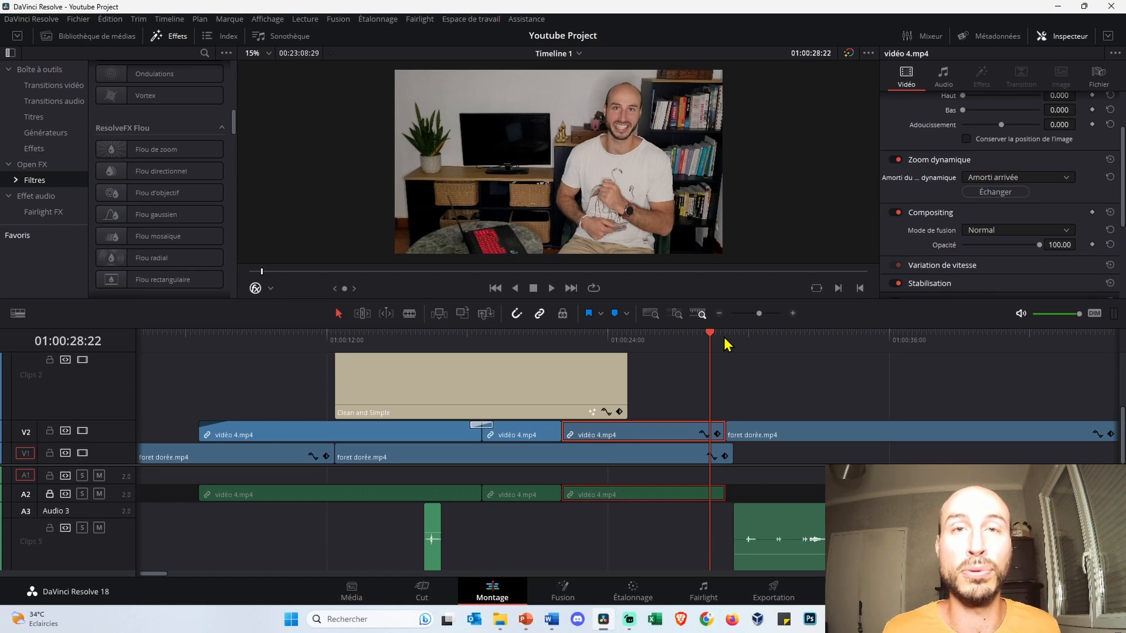
- Display the Transformation handles in the viewer for the foret dorée.mp4 clip on V2, and place the playhead at 01:00:29:22
scroll(575, 249, "down", 1)
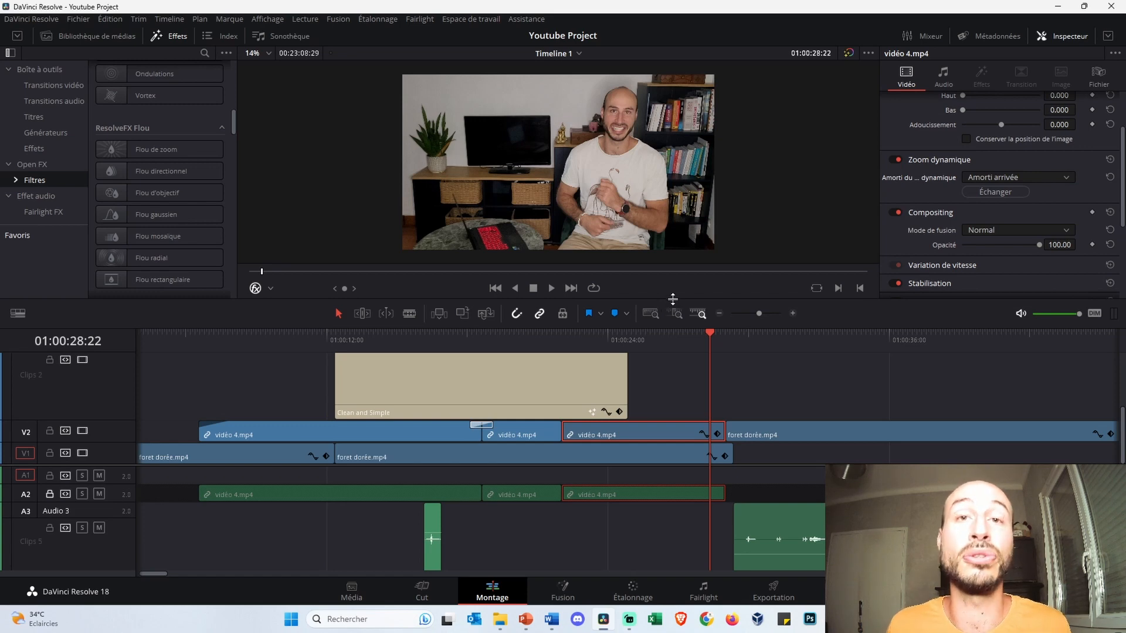
scroll(787, 392, "down", 3)
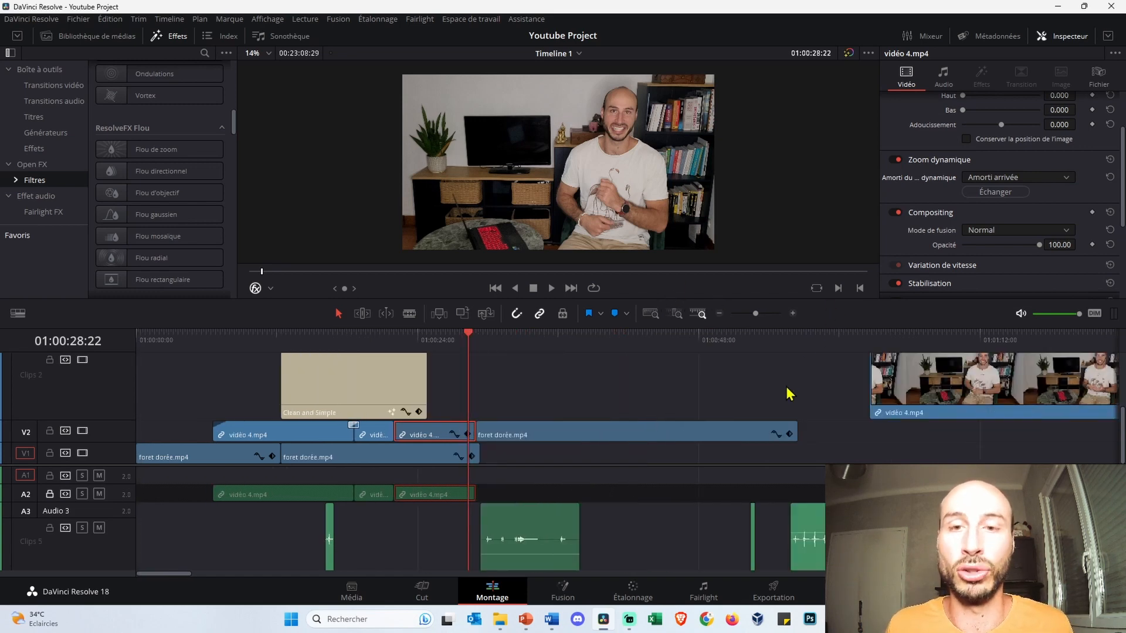
left_click(578, 435)
left_click(526, 333)
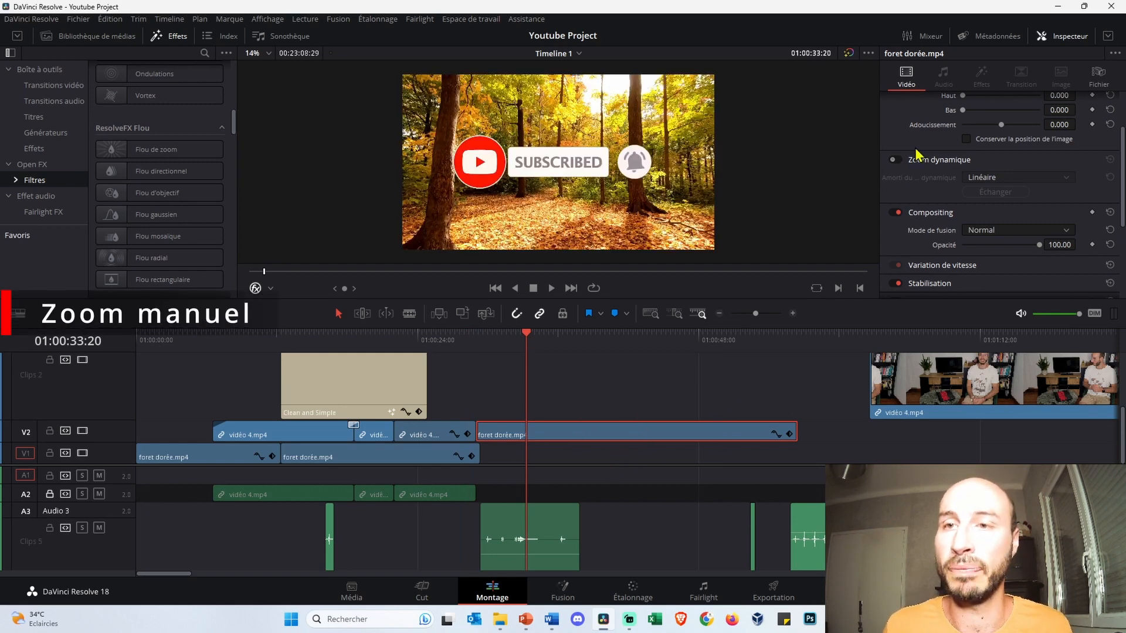
scroll(1000, 123, "up", 3)
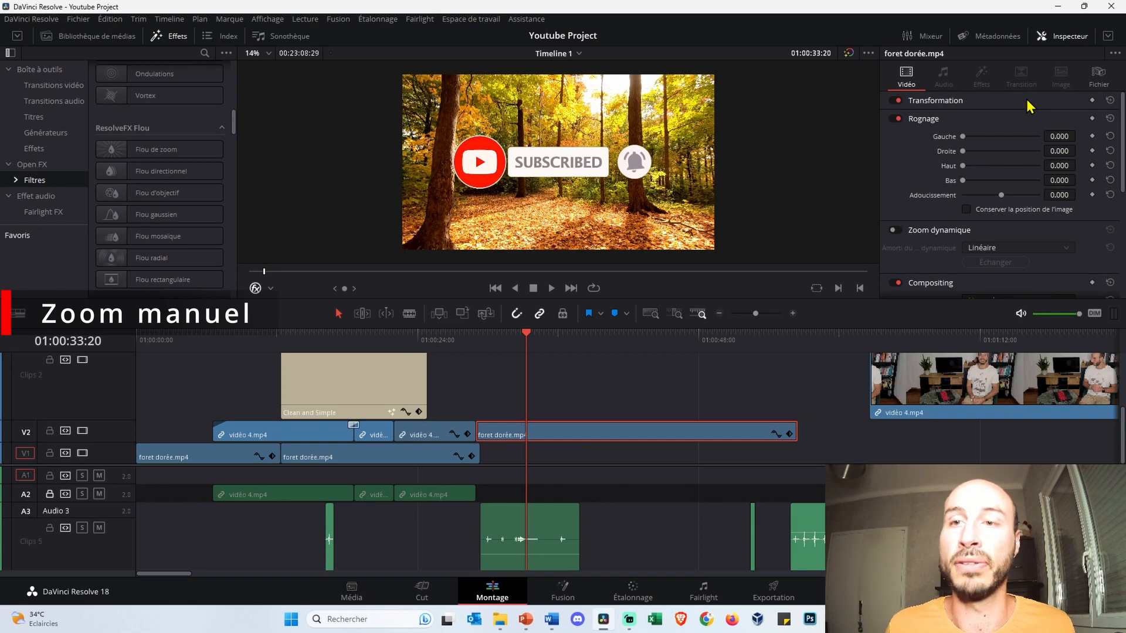
left_click(256, 289)
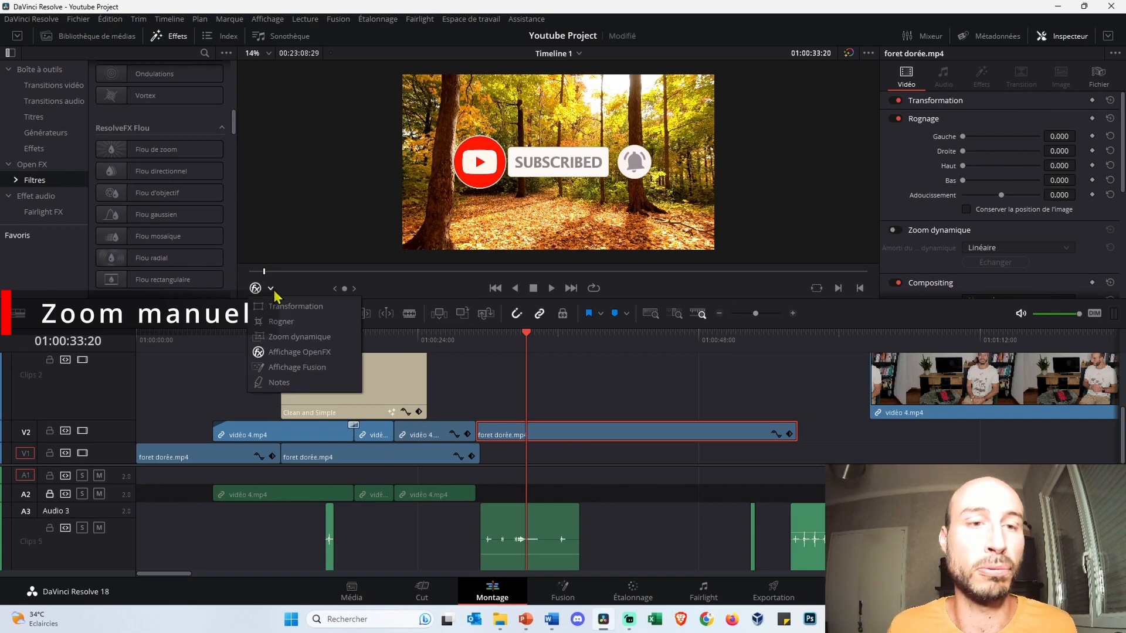
left_click(284, 303)
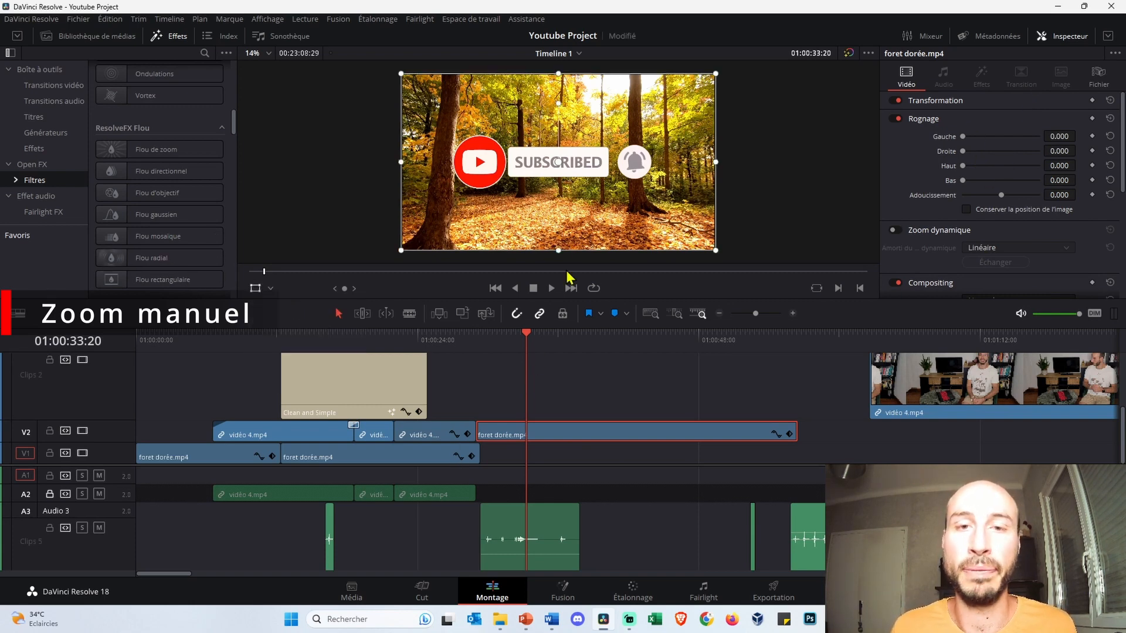
left_click(495, 288)
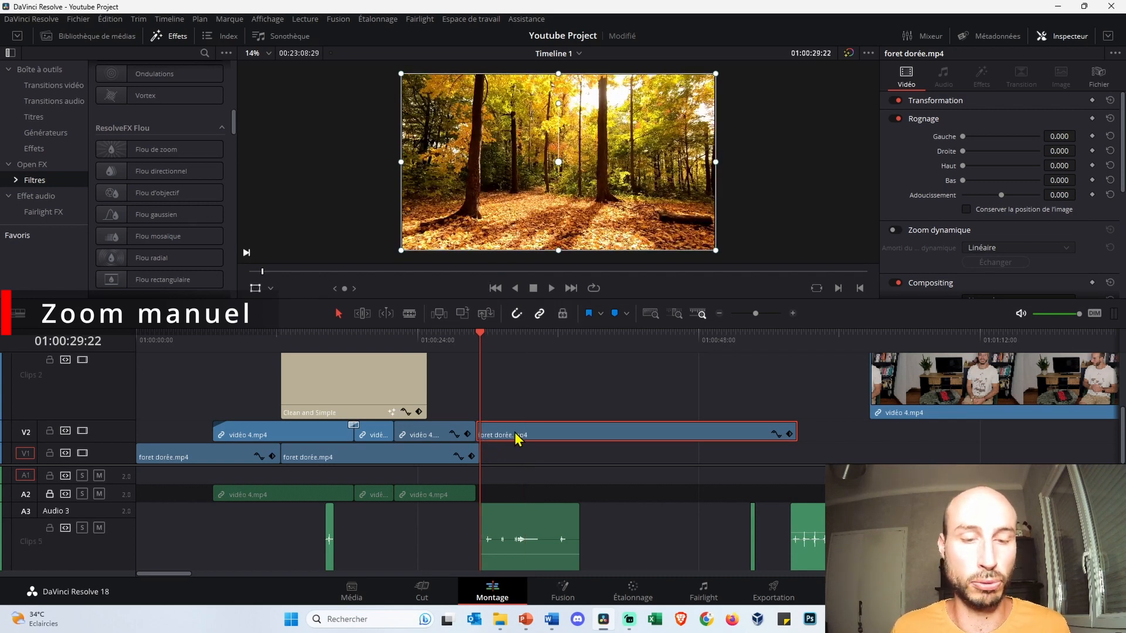
scroll(518, 439, "up", 6)
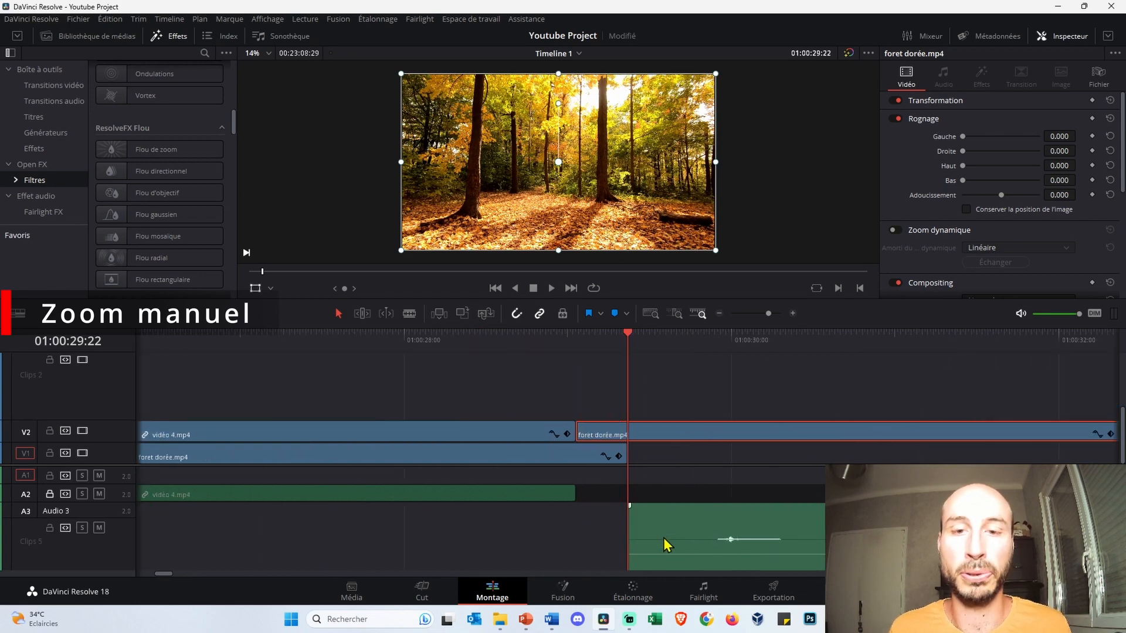
- Add keyframes to all Transformation parameters at the start of the foret dorée.mp4 clip on V2, at 01:00:29:03
left_click(495, 289)
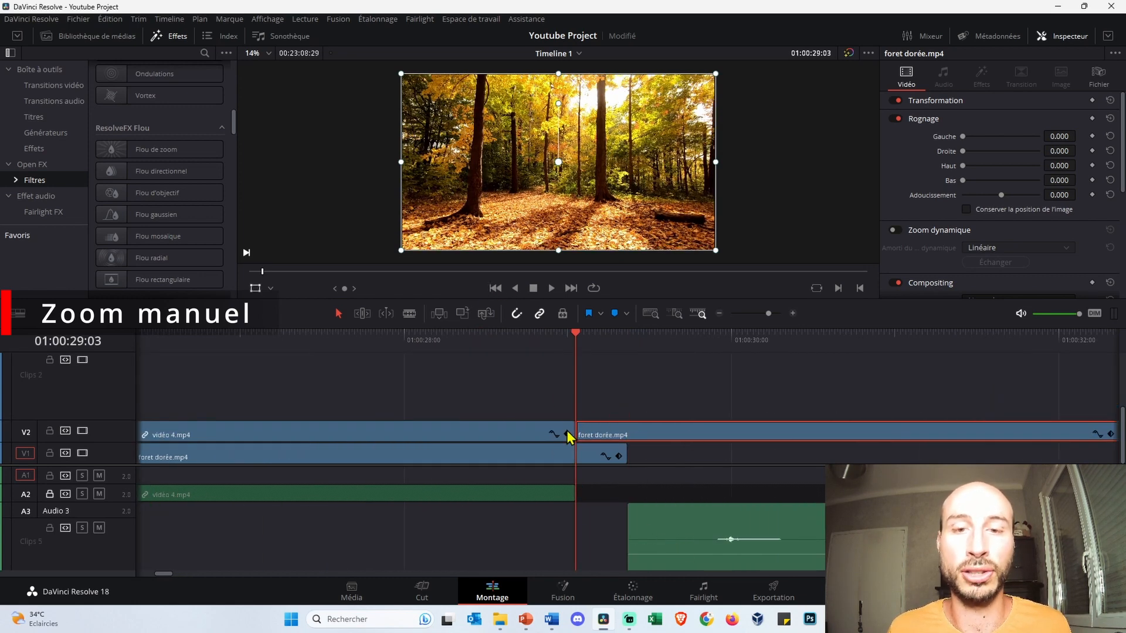
scroll(621, 440, "down", 6)
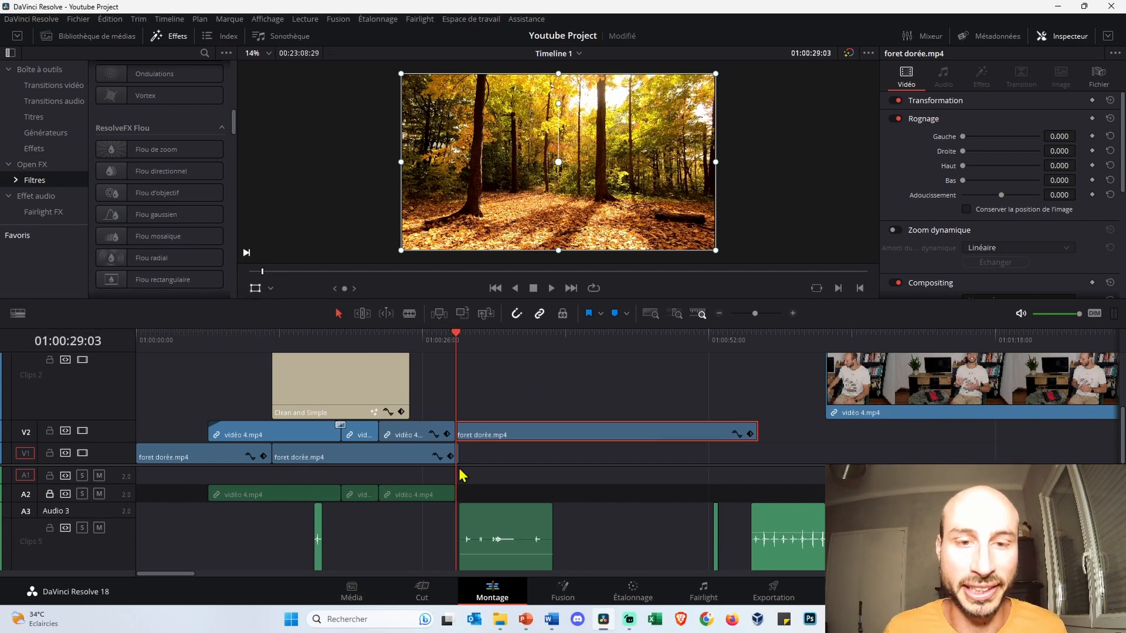
left_click_drag(556, 354, 711, 351)
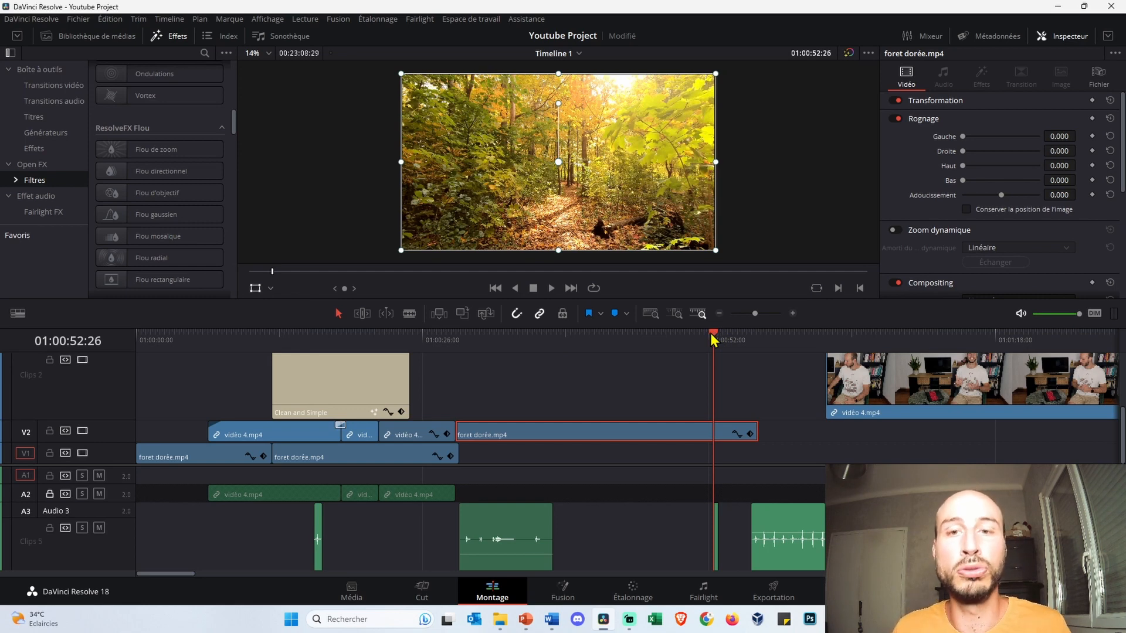
key("Up")
key("Up")
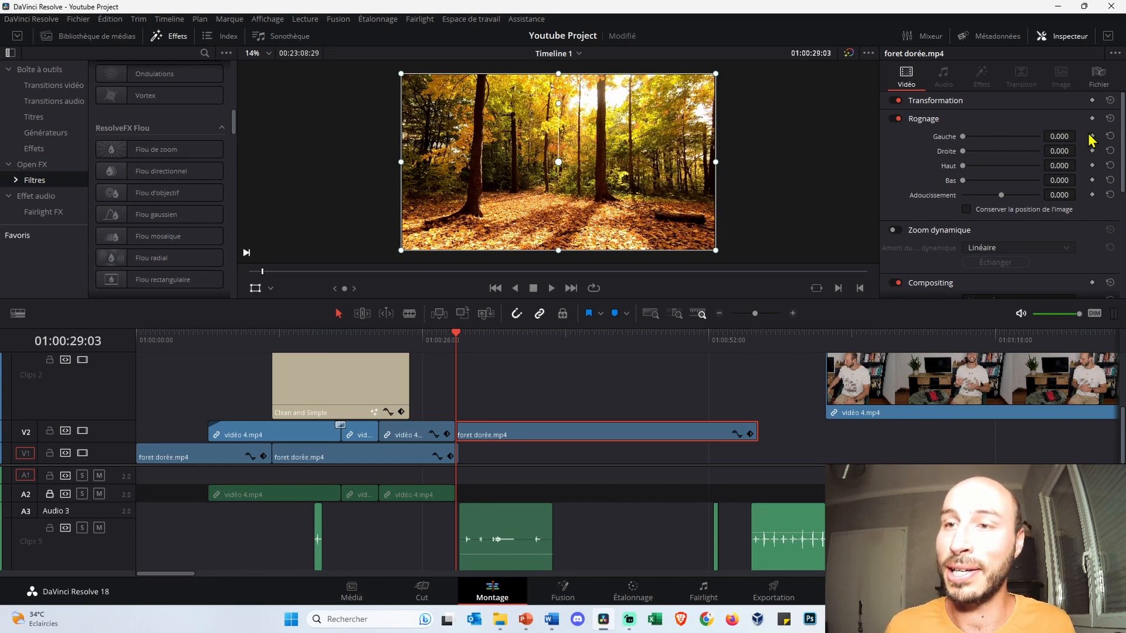
left_click(1089, 100)
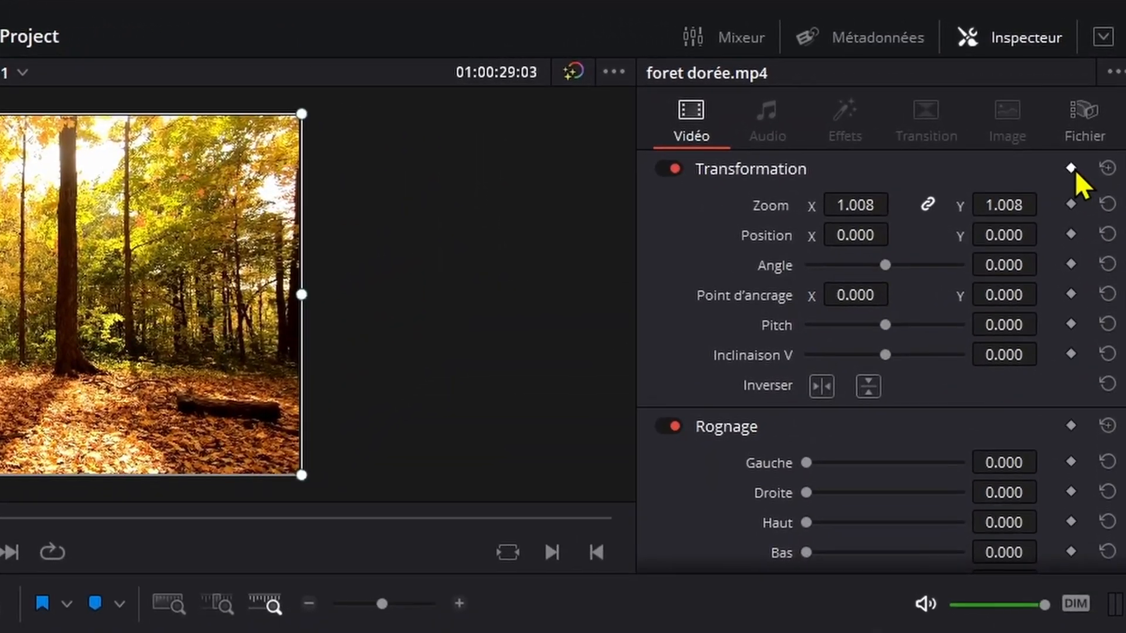
left_click(1076, 152)
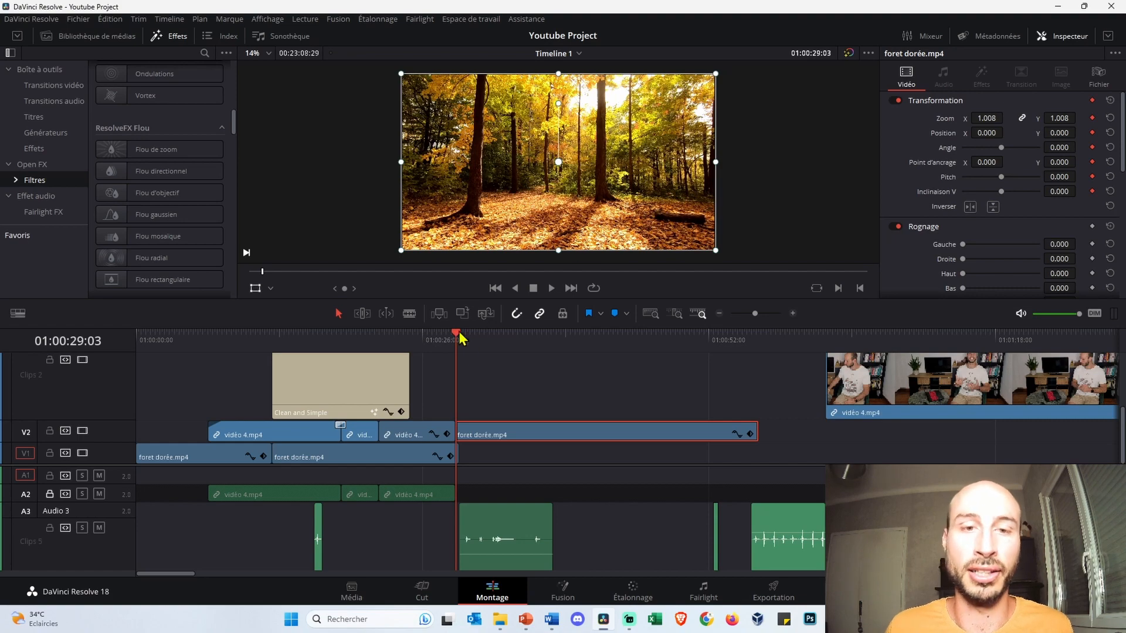
- At 01:00:33:07, enlarge the foret dorée.mp4 clip to a zoom of about 1.8 and move it to about X -1428, Y -758
left_click(460, 339)
left_click_drag(463, 337, 500, 336)
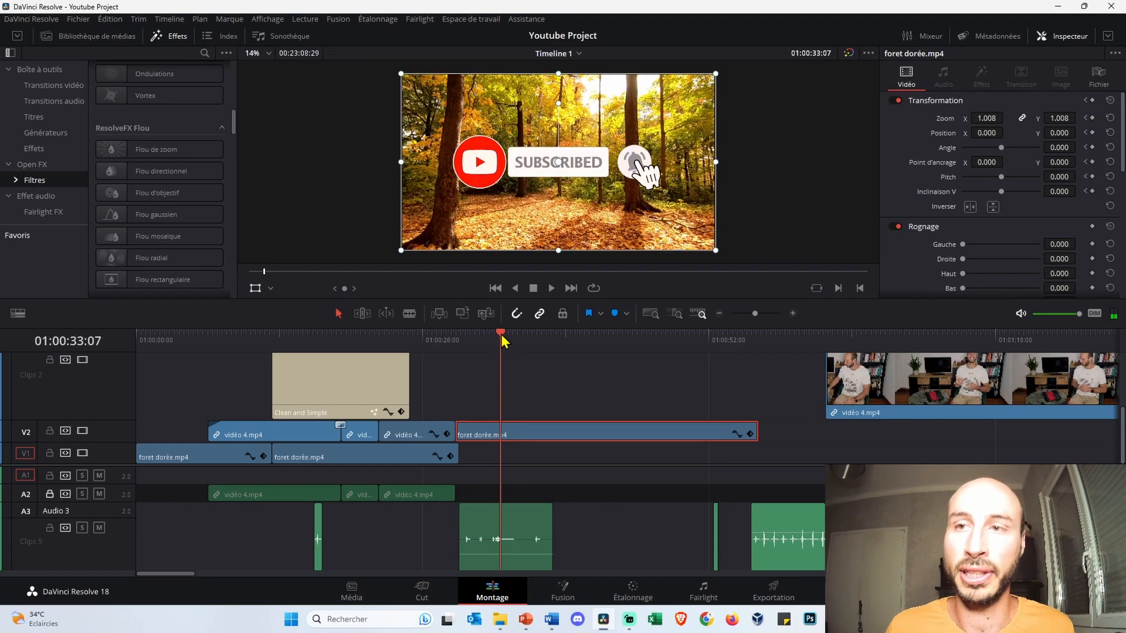
left_click_drag(700, 153, 581, 193)
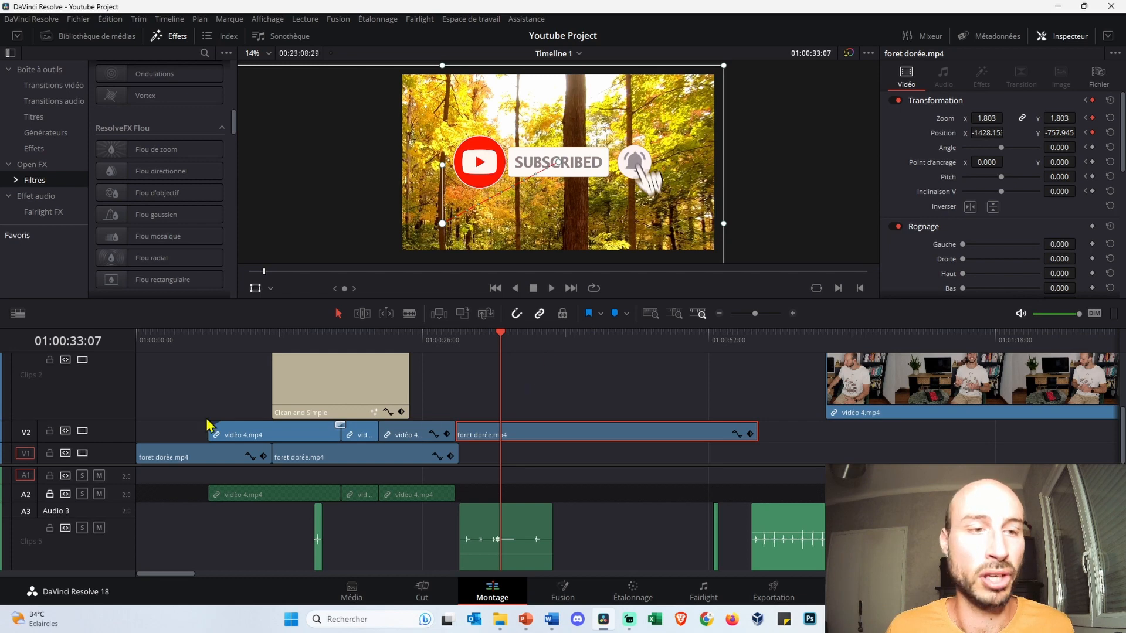
- Disable the V4 video track holding the suscribe.mp4 overlay, and increase the height of track V2
scroll(375, 394, "up", 2)
scroll(375, 394, "up", 2)
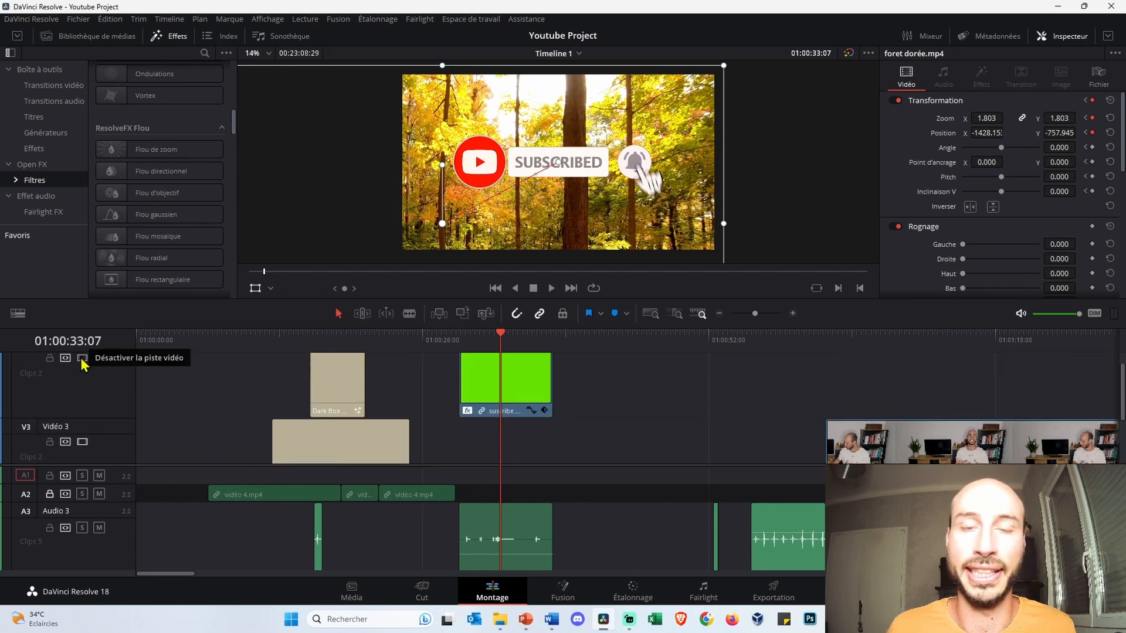
left_click(82, 358)
scroll(455, 381, "down", 2)
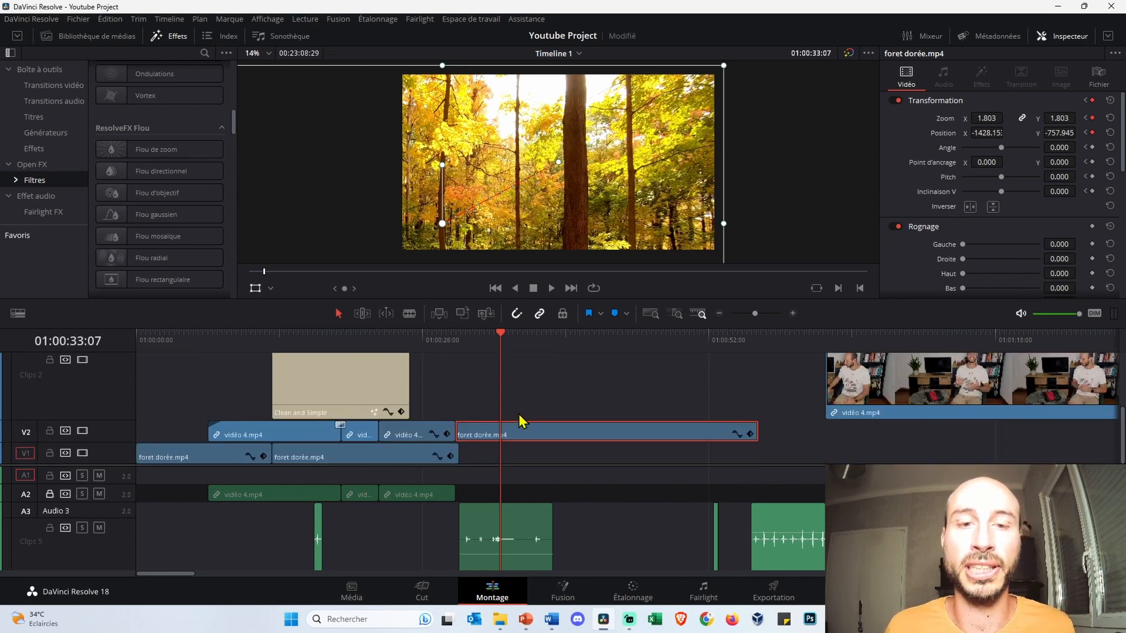
left_click_drag(105, 420, 126, 372)
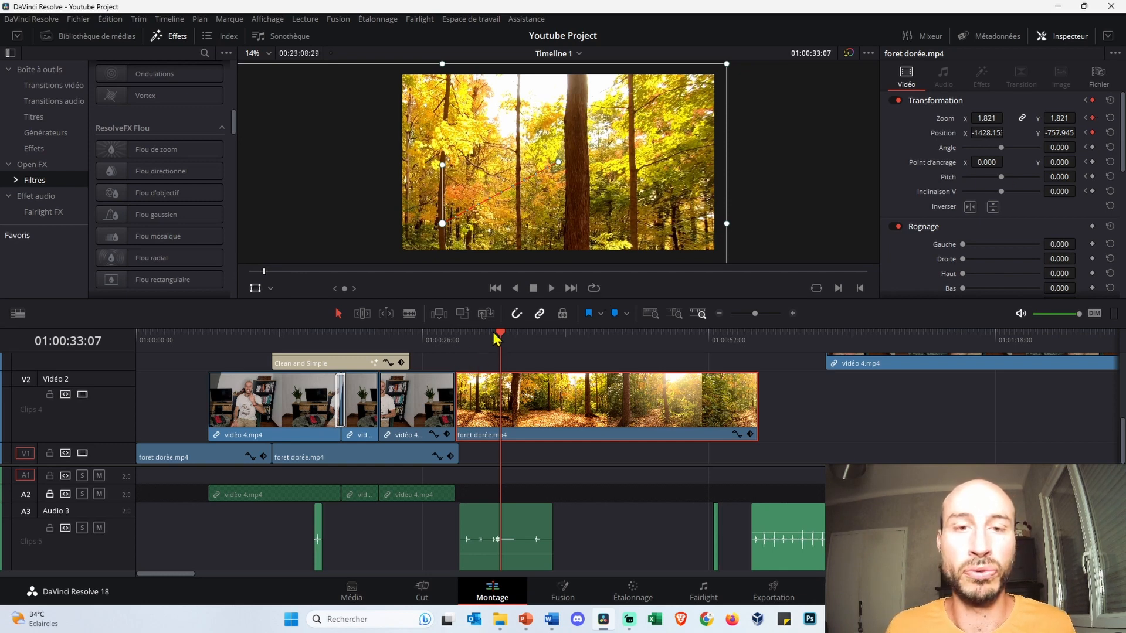
- At 01:00:55:52, near the end of the foret dorée.mp4 clip on V2, shrink its frame to a zoom of about 0.31
left_click_drag(495, 335, 757, 343)
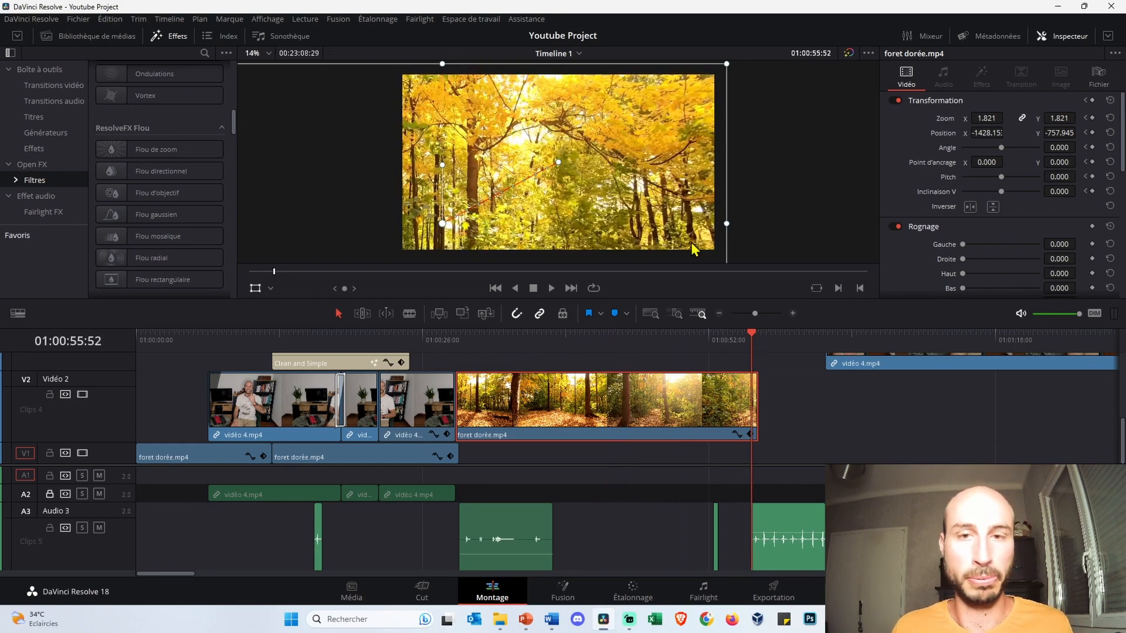
scroll(563, 197, "up", 1)
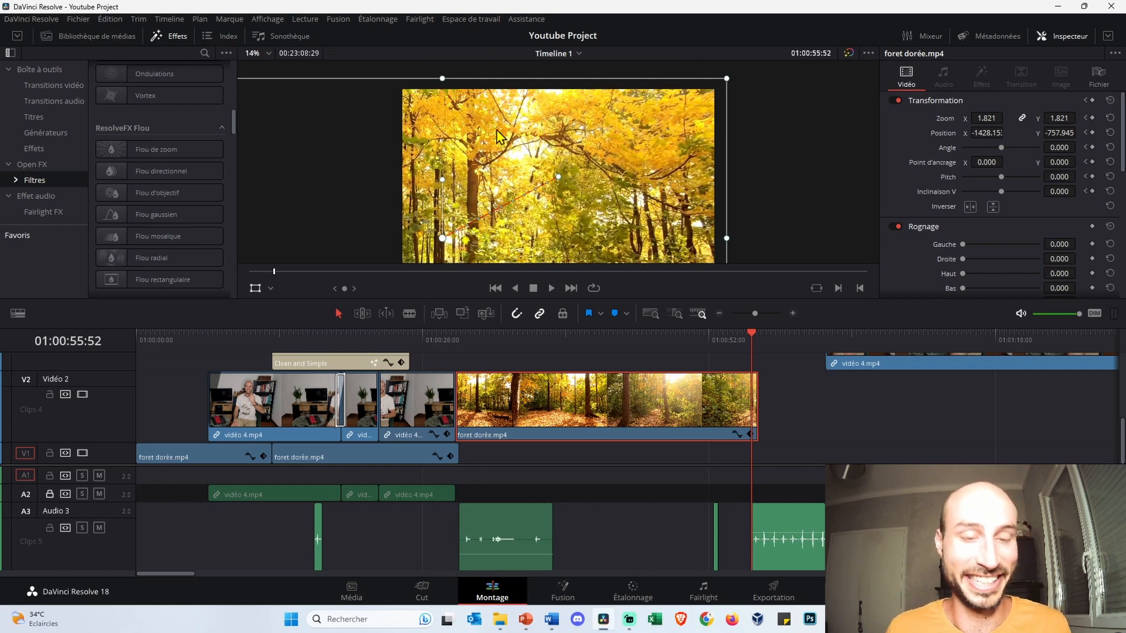
scroll(497, 137, "down", 5)
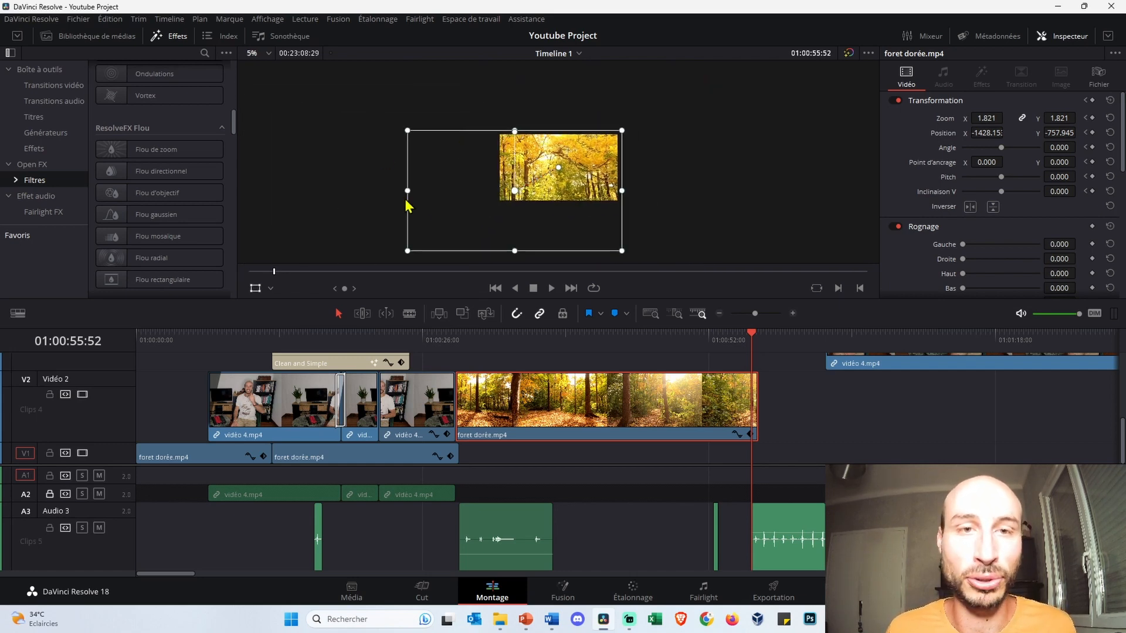
left_click_drag(409, 251, 498, 216)
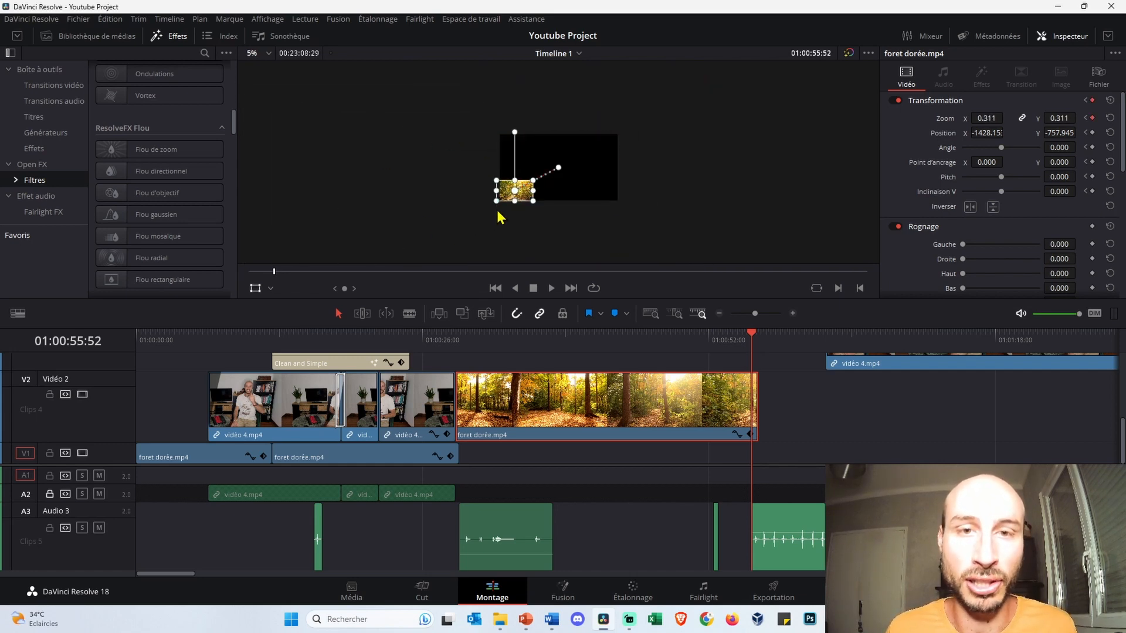
- Play the foret dorée.mp4 clip's keyframed zoom from 01:00:29:22 in an enlarged viewer to check it
left_click_drag(744, 343, 461, 342)
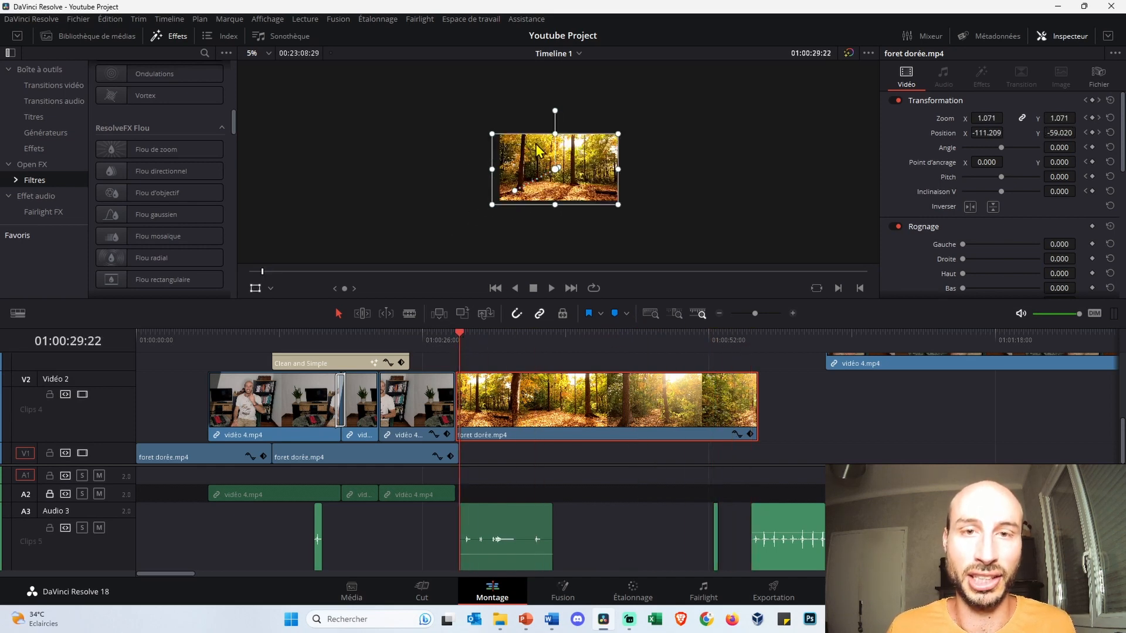
scroll(643, 168, "up", 3)
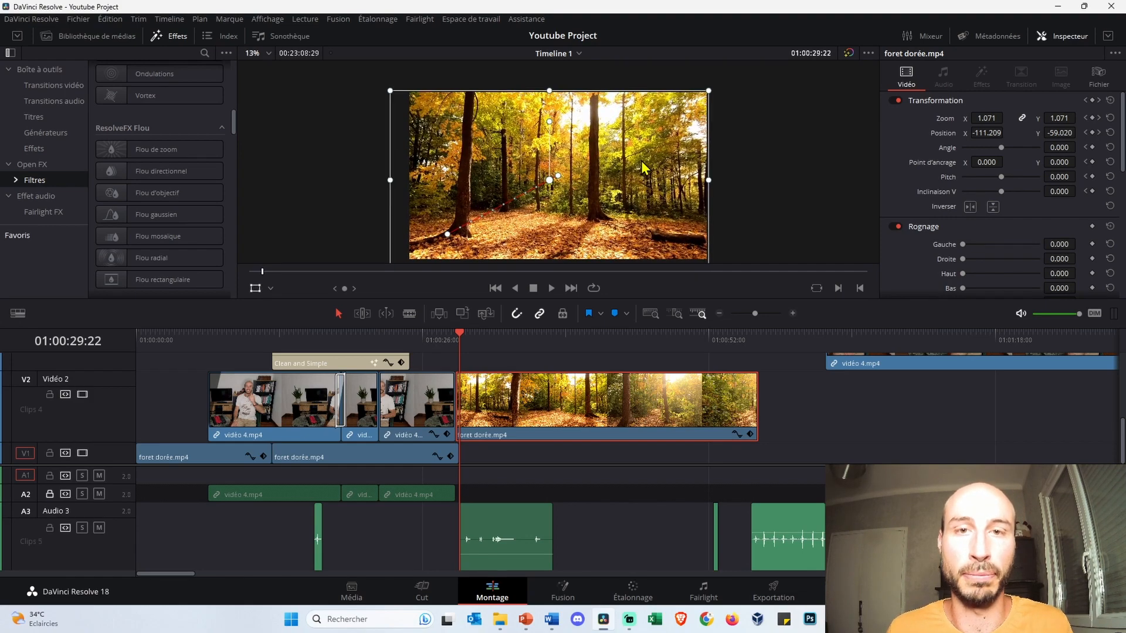
left_click_drag(123, 302, 121, 452)
scroll(725, 329, "up", 3)
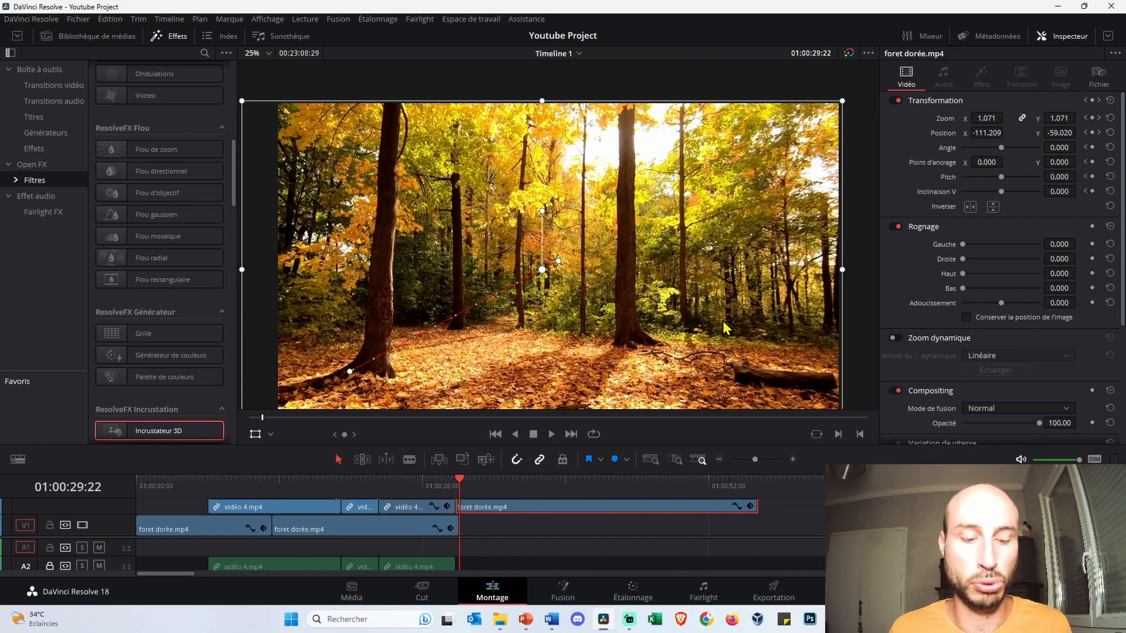
key("space")
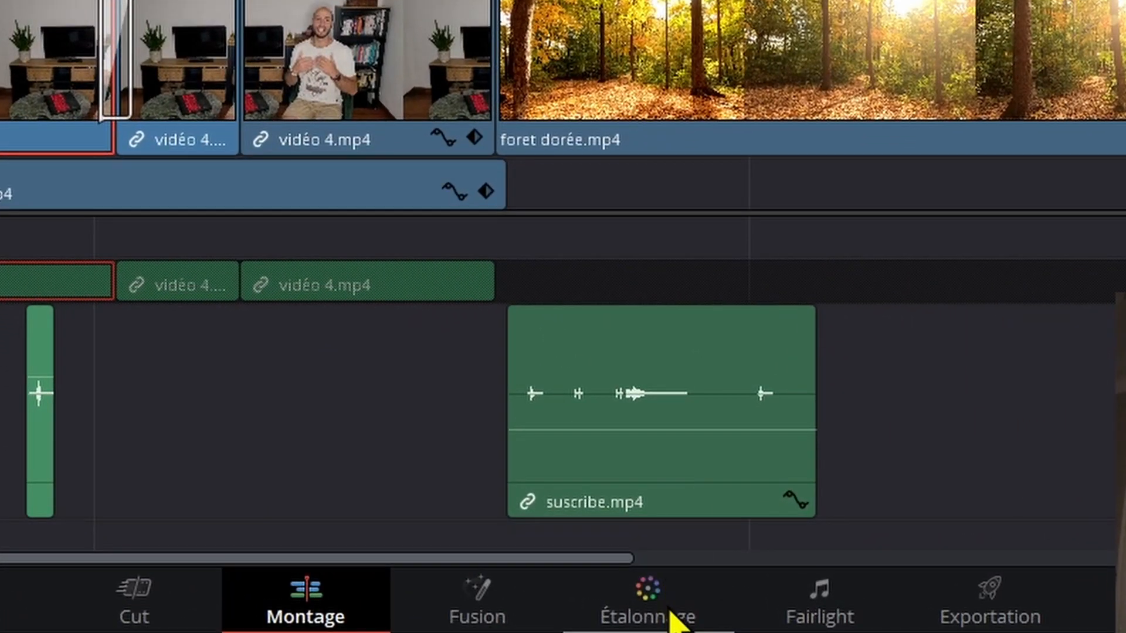
- Try brightening the first vidéo 4.mp4 clip with the custom curve on the Étalonnage page, and undo the latest curve edits
left_click(674, 616)
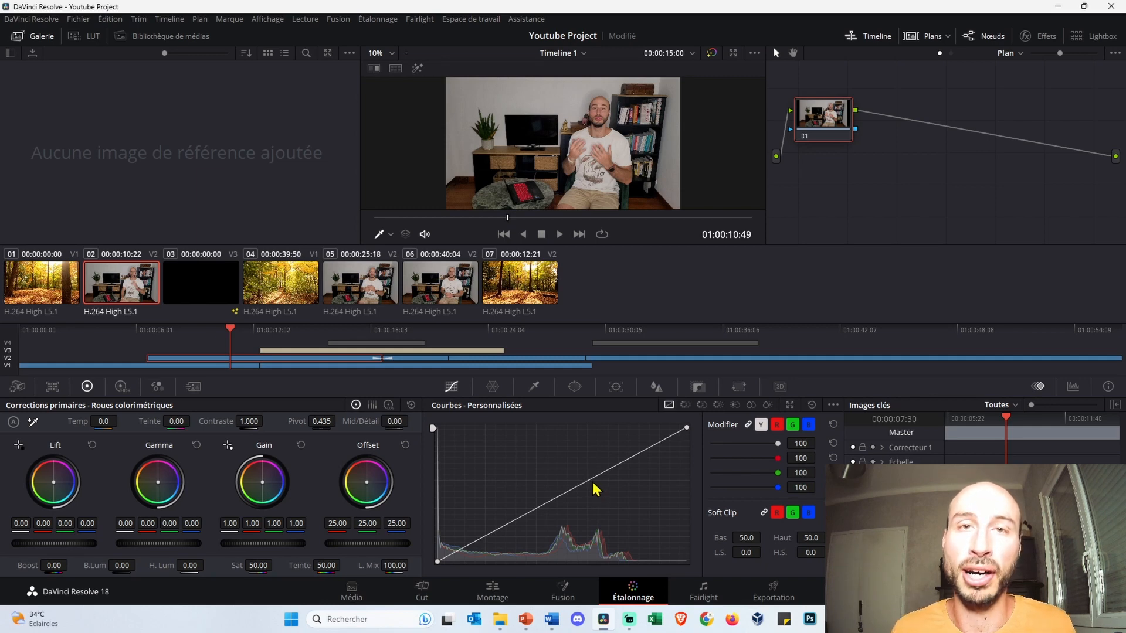
left_click_drag(592, 483, 532, 476)
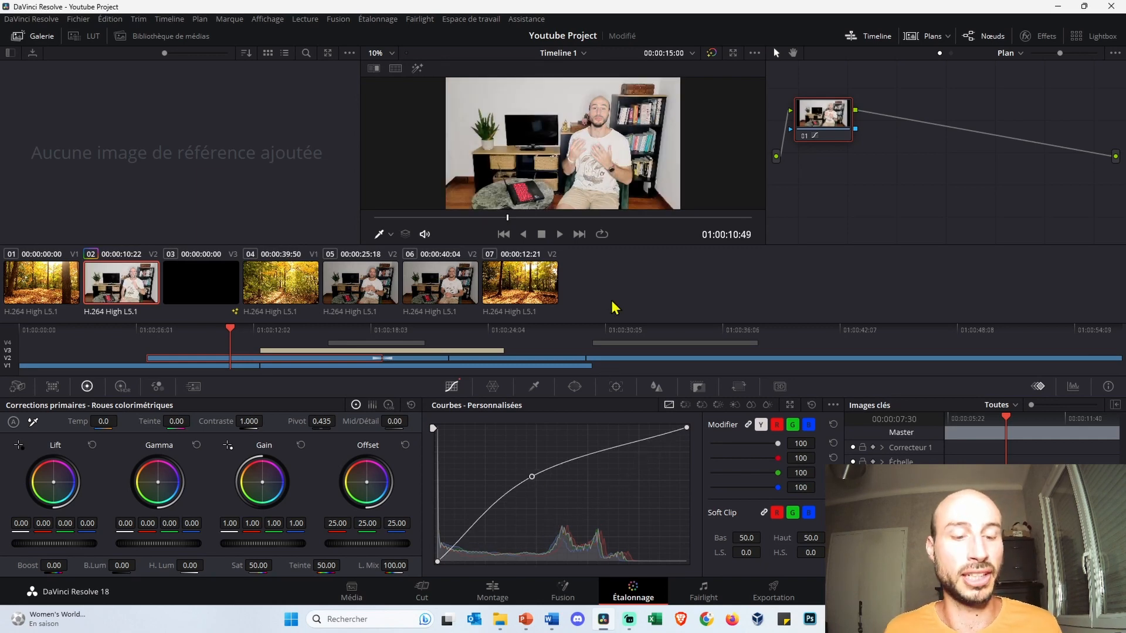
key("ctrl+z")
key("ctrl+z")
key("ctrl+z")
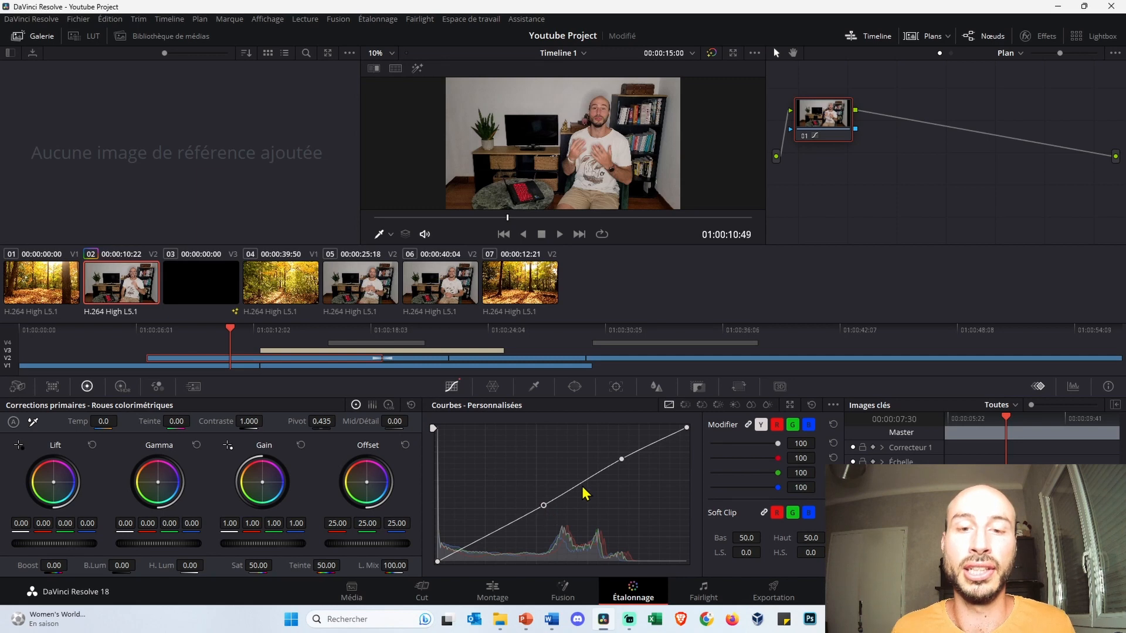
- Try raising a midtone point on the clip's custom curve for stronger contrast, and remove all the added curve points
left_click_drag(583, 482, 583, 441)
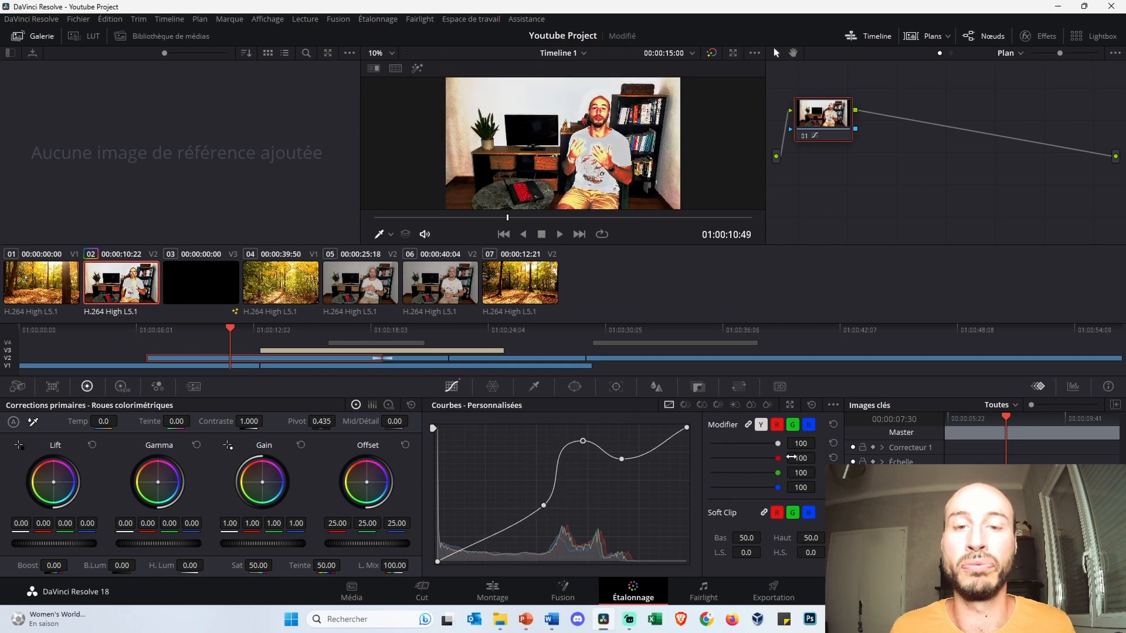
right_click(621, 459)
right_click(583, 443)
right_click(545, 506)
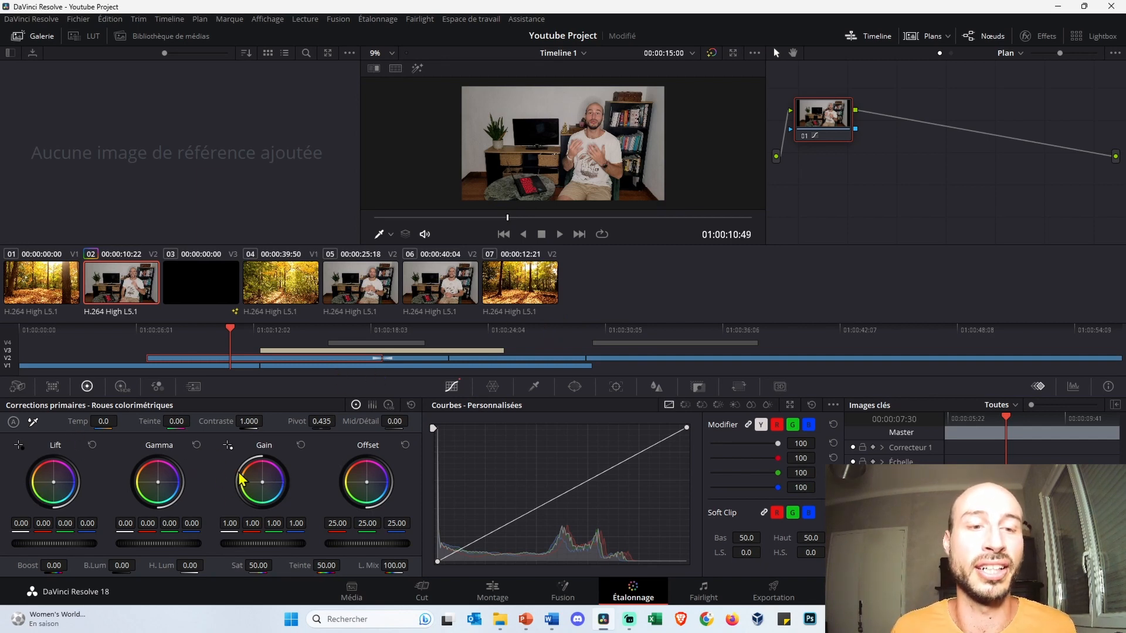
- Try a red tint on the clip with the Gain, Lift and Gamma colour wheels, and reset the wheels
left_click_drag(261, 484, 263, 478)
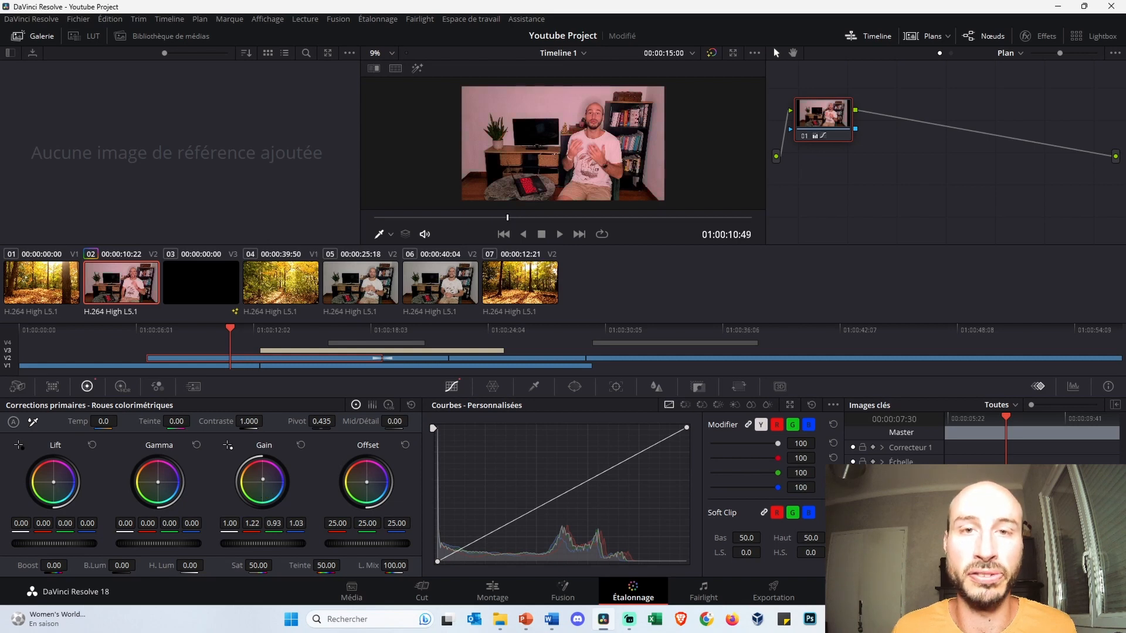
scroll(644, 117, "up", 5)
scroll(646, 112, "up", 2)
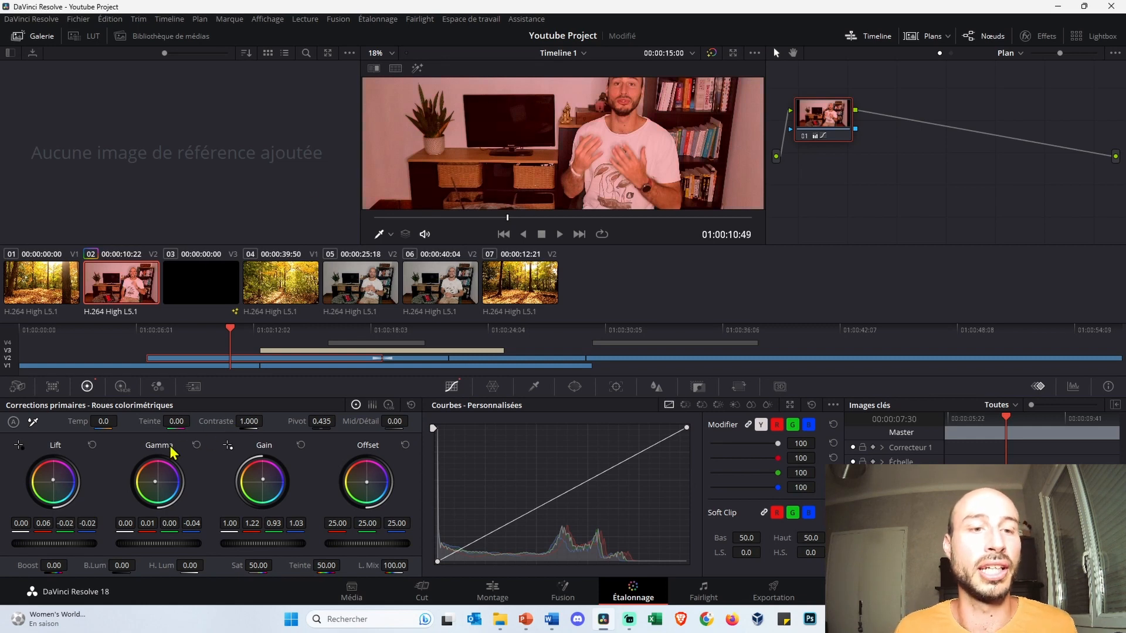
left_click(93, 446)
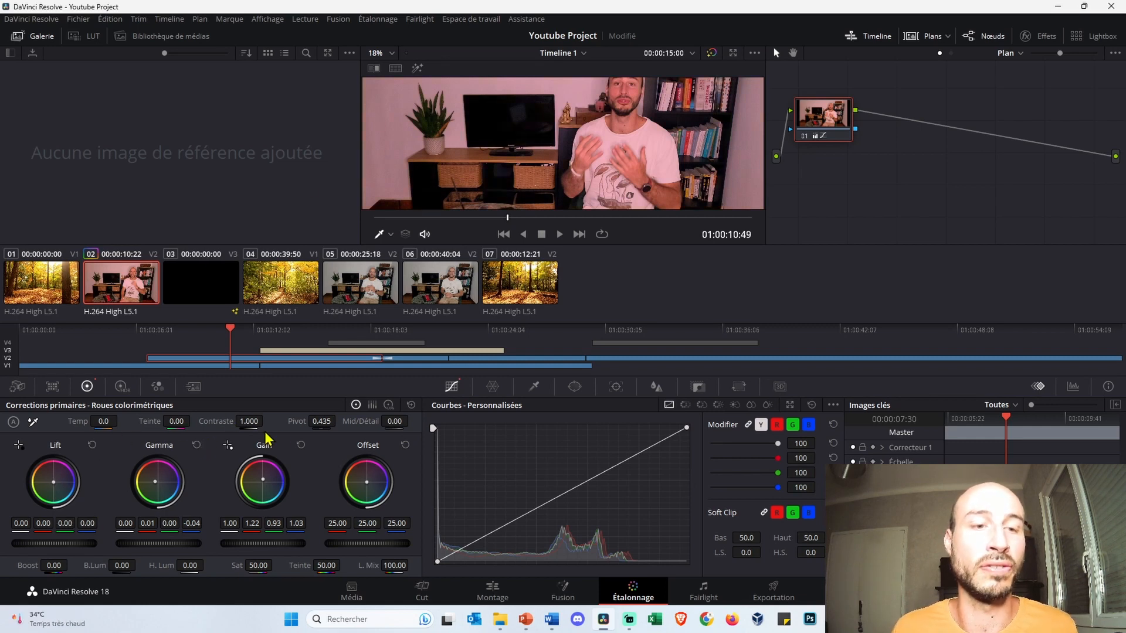
left_click(300, 445)
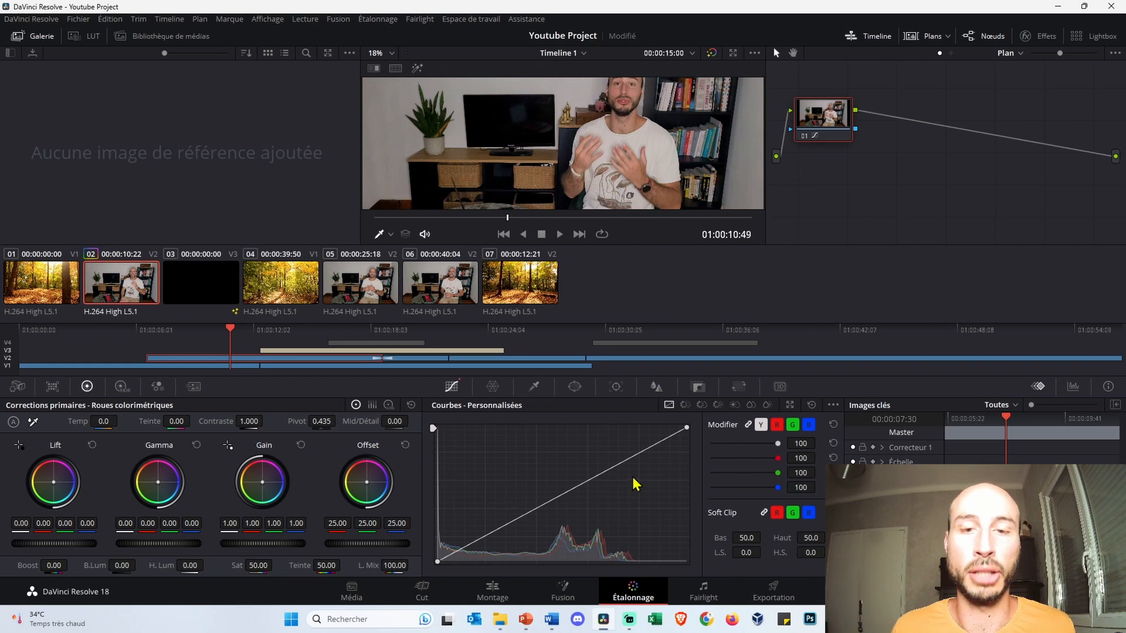
- Try overexposing the clip by pulling its custom curve strongly upward, and reset the curve
left_click_drag(577, 490, 511, 430)
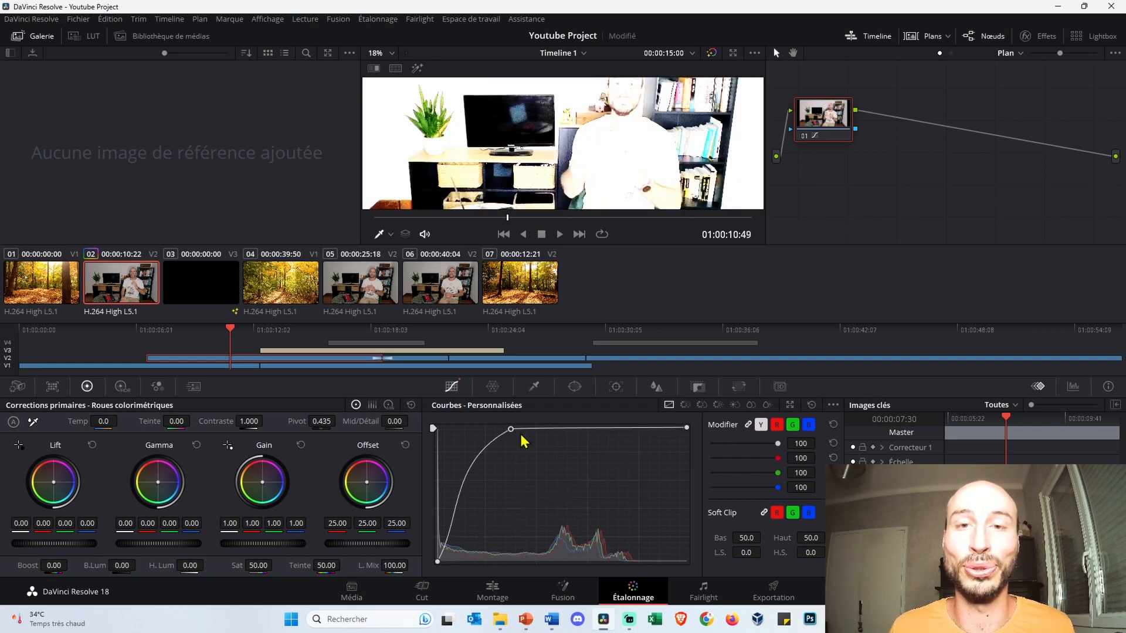
scroll(676, 234, "down", 3)
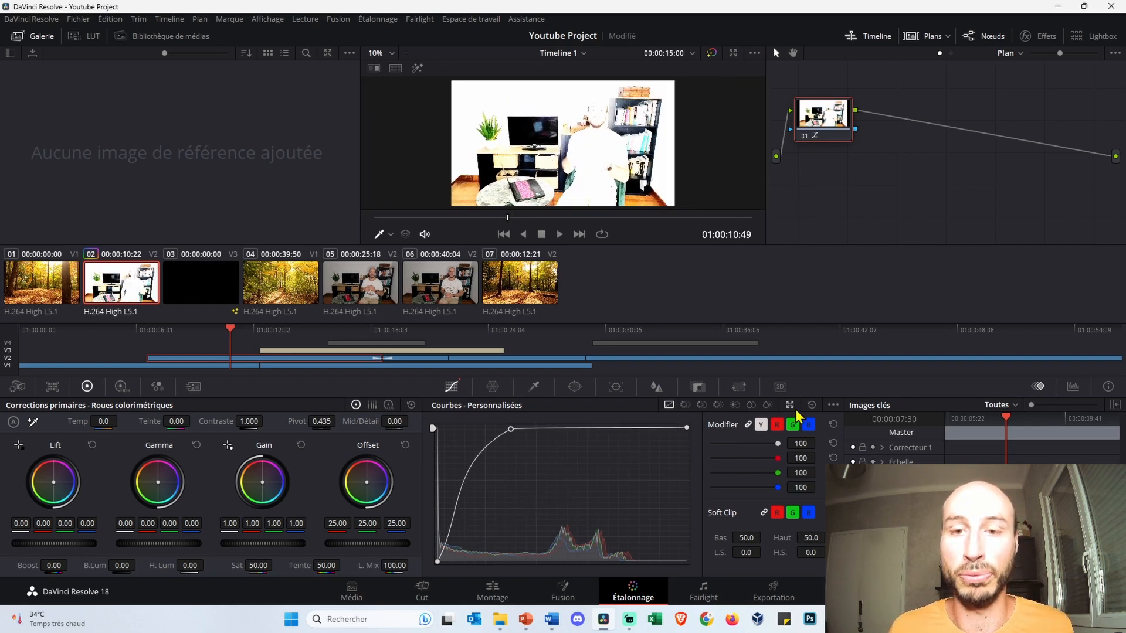
left_click(833, 425)
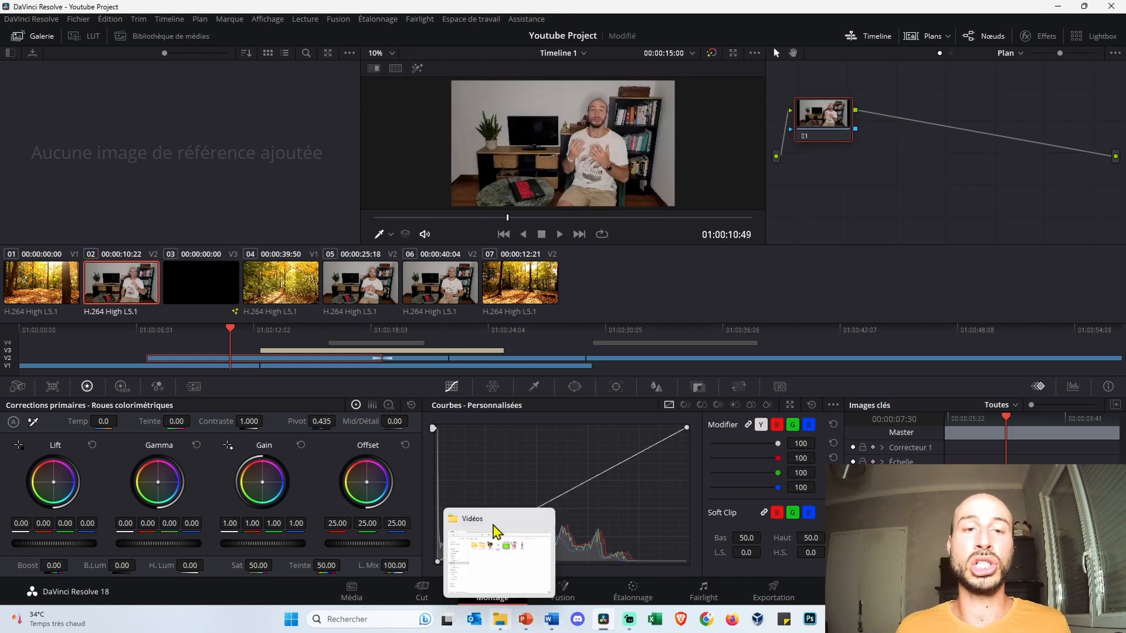
- Return to the Montage page and scrub through the timeline to 01:00:41:30
left_click(493, 593)
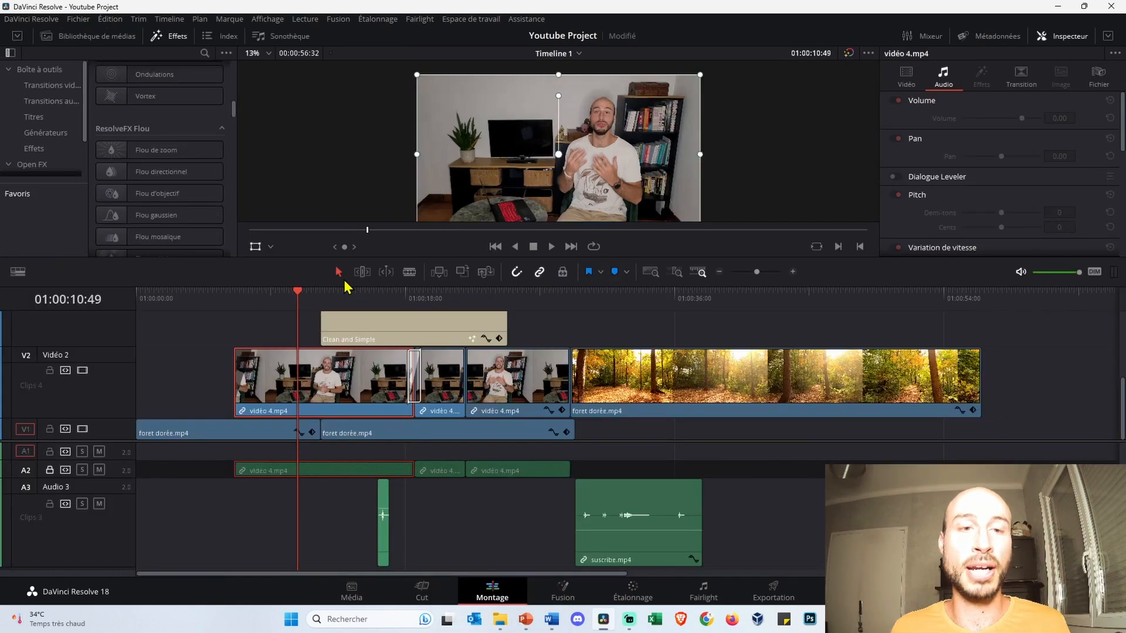
left_click(275, 295)
left_click_drag(275, 298, 757, 306)
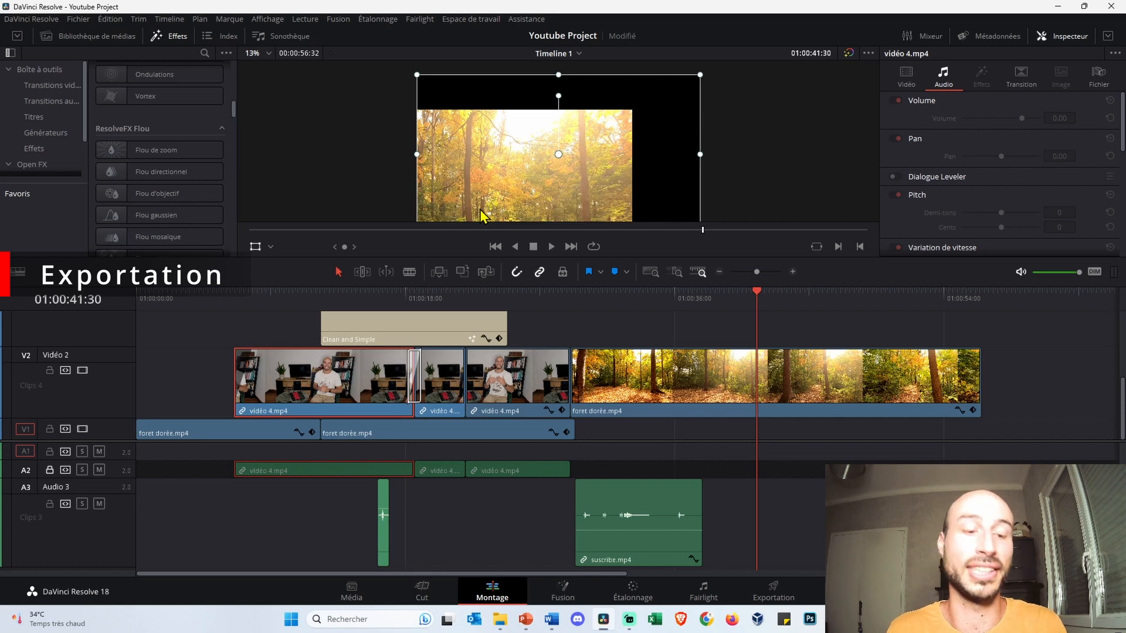
- Save the project and open the Exportation page
key("ctrl+s")
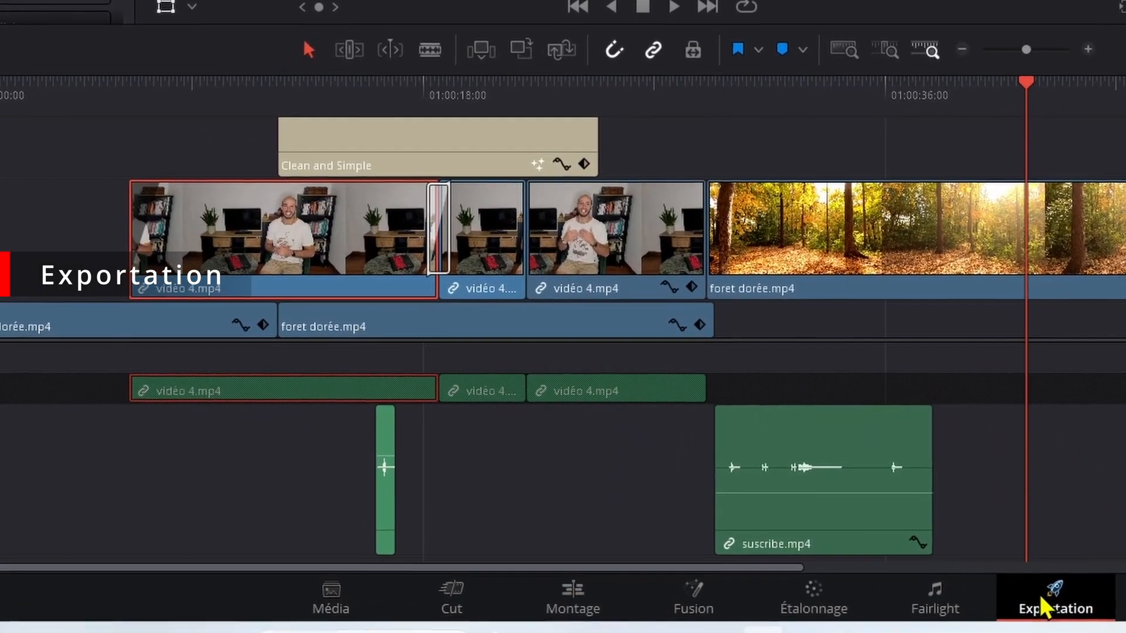
left_click(997, 603)
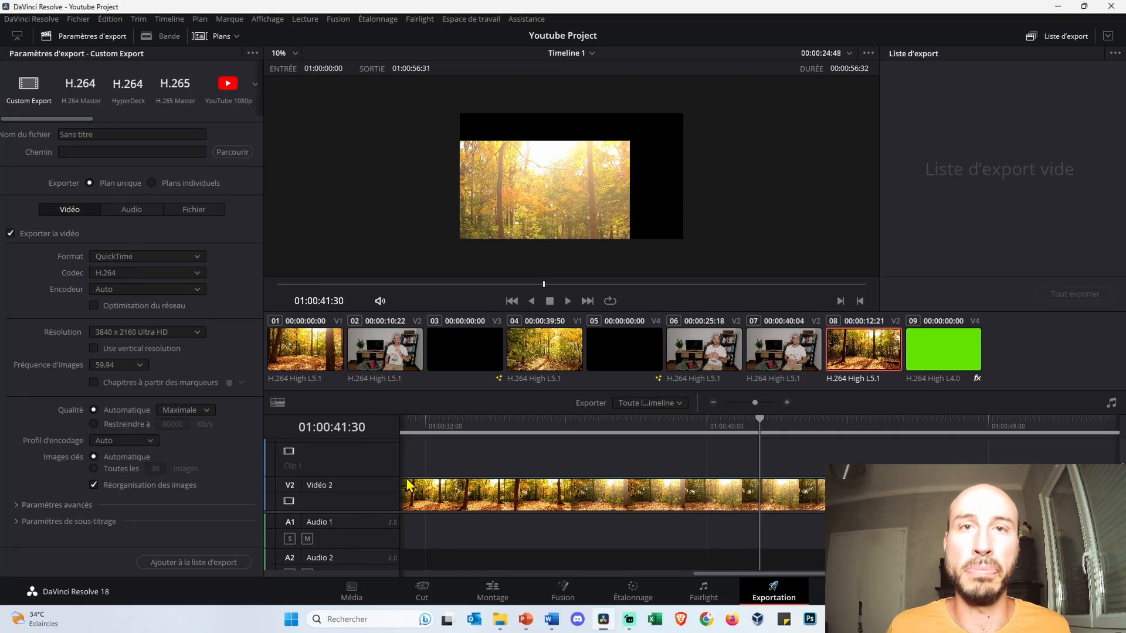
- Name the export file Youtube and choose the YouTube 1080p export preset
triple_click(129, 136)
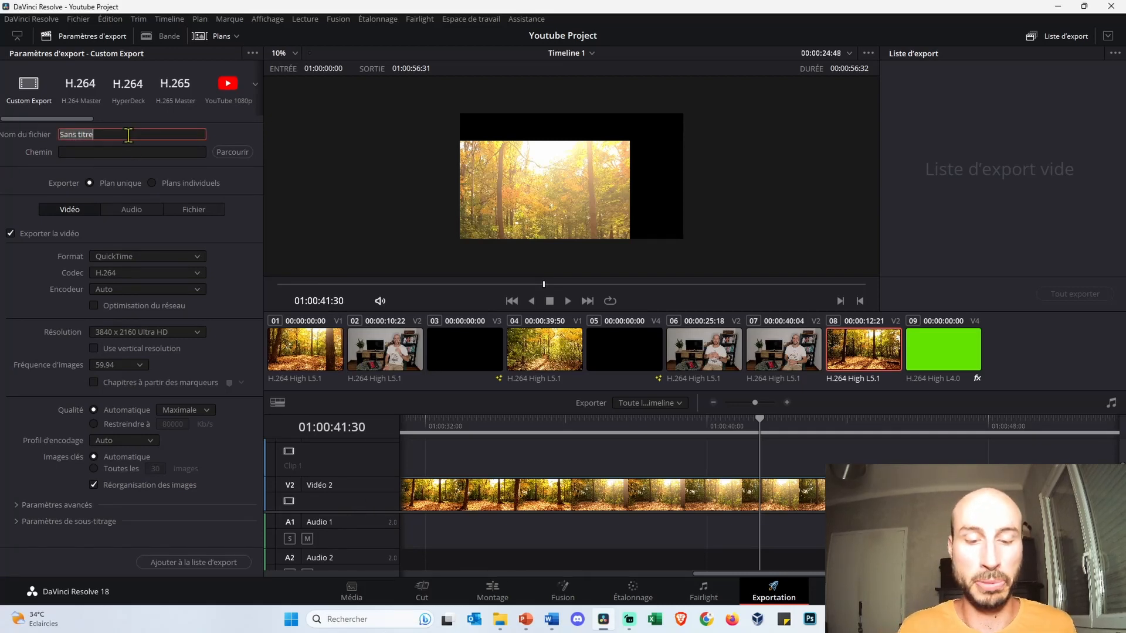
type("Youtube")
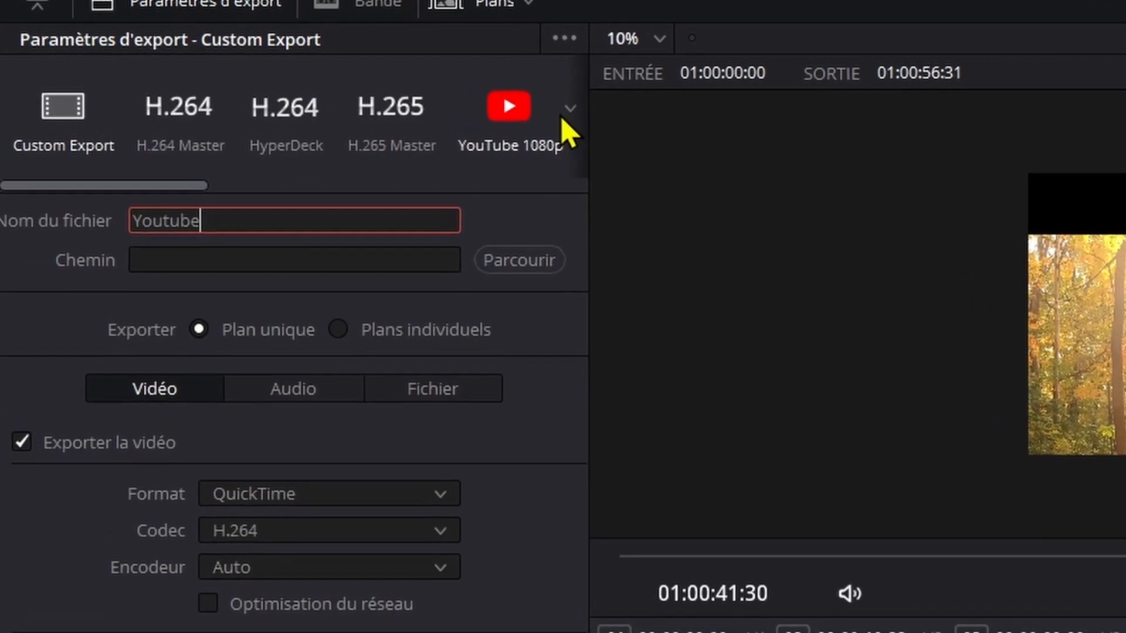
left_click(633, 129)
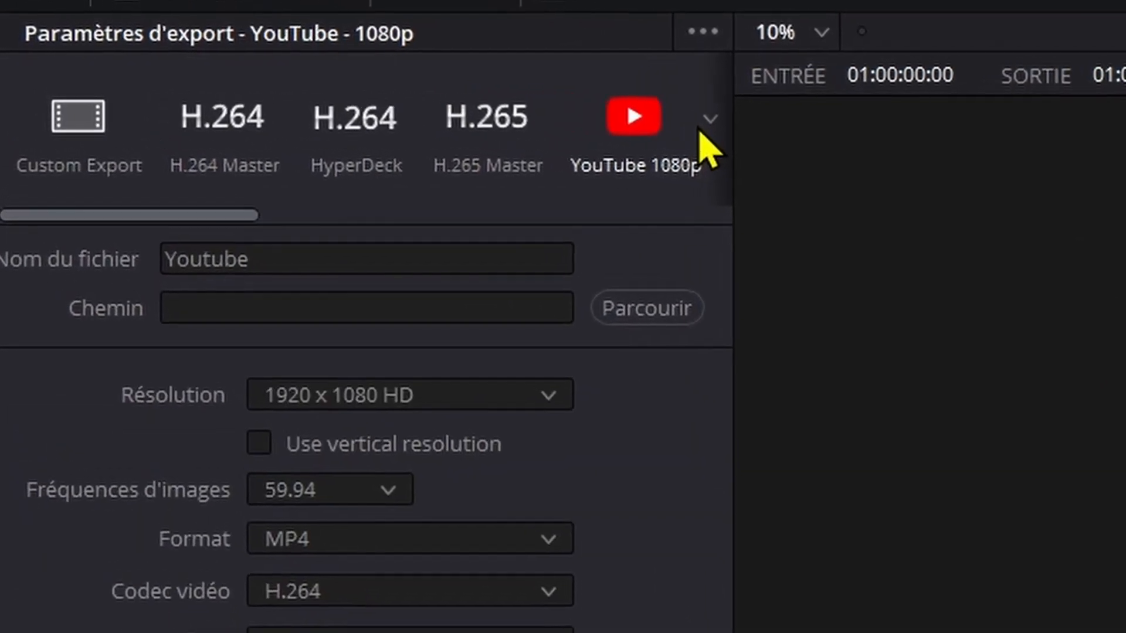
- Try the YouTube export preset at 2160p, and set it back to 1080p
left_click(781, 126)
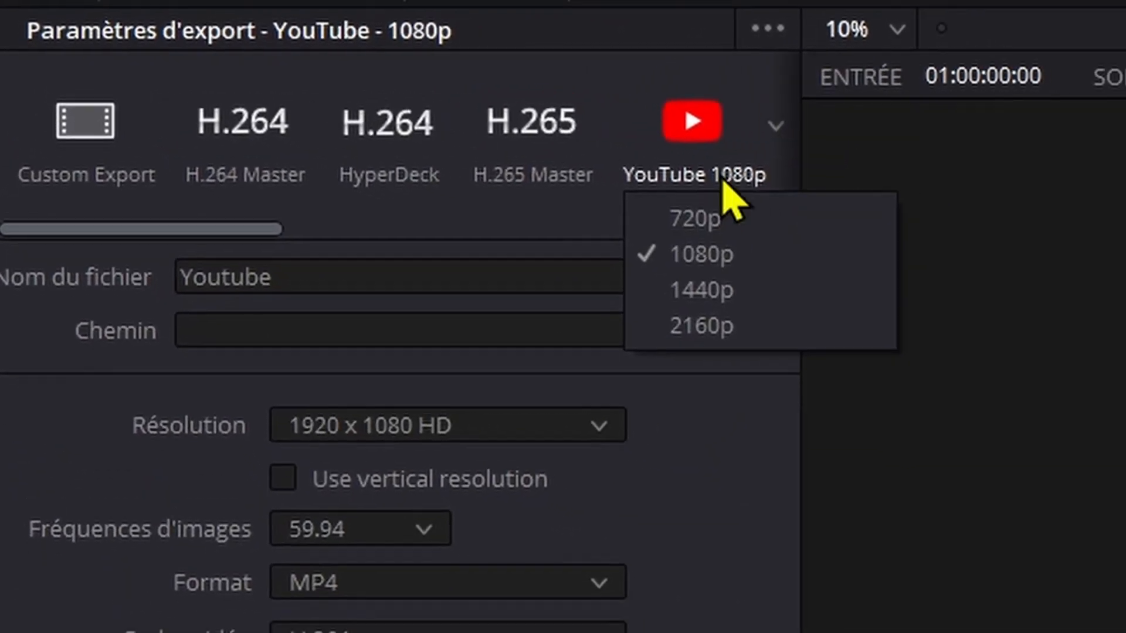
left_click(682, 133)
left_click(645, 117)
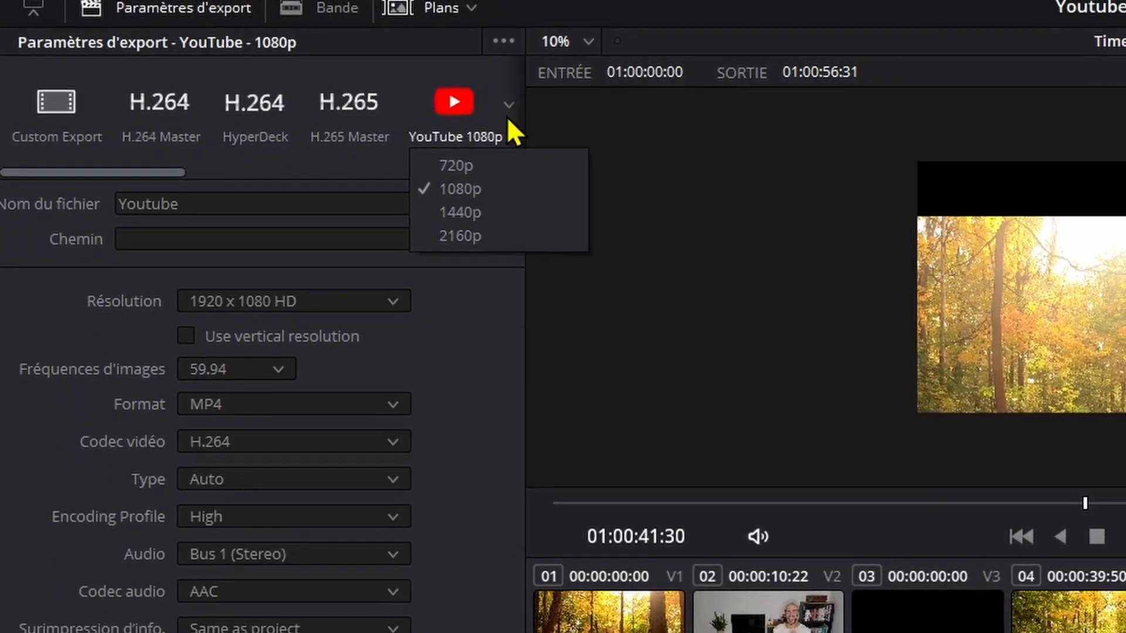
left_click(682, 270)
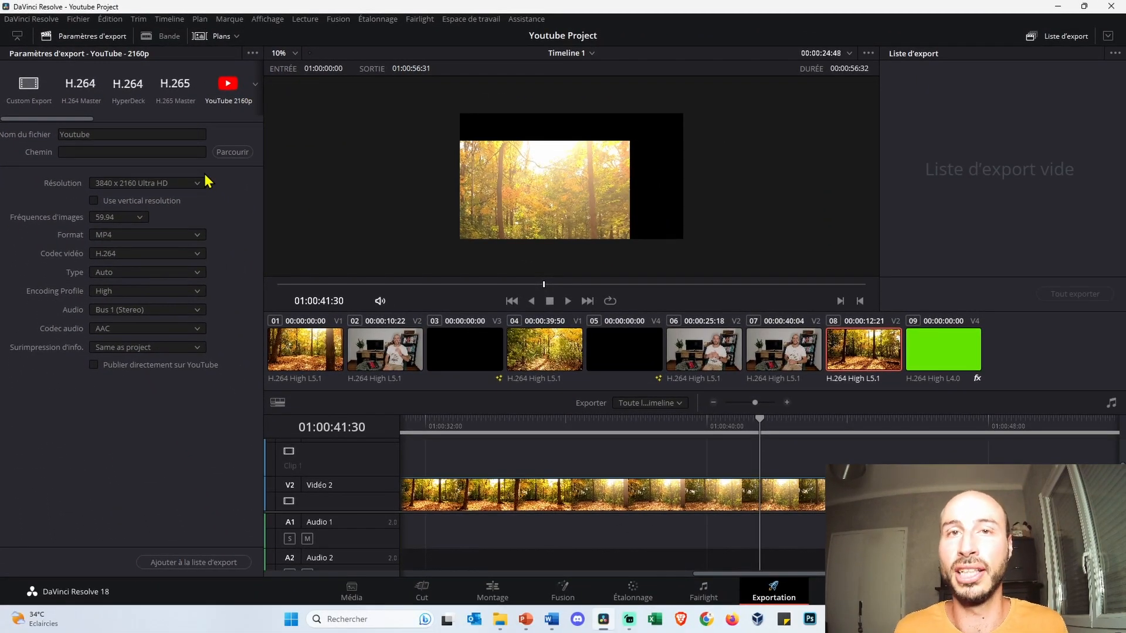
left_click(255, 83)
left_click(265, 130)
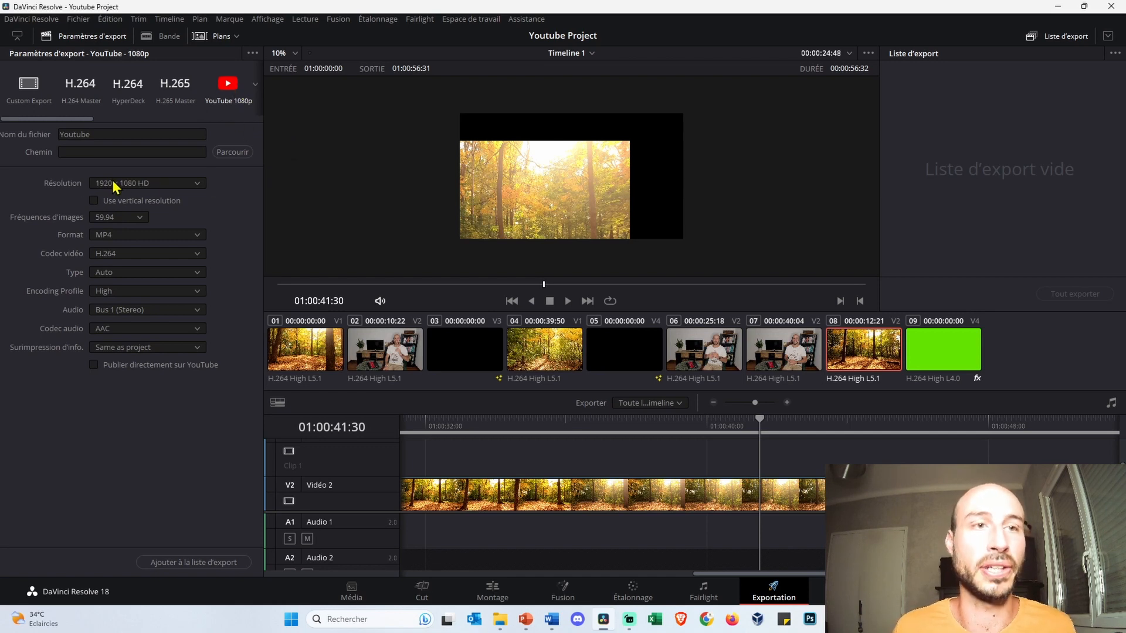
- Set the export destination to the Rendu folder inside Vidéos, keeping the file name Youtube.mp4
left_click(232, 151)
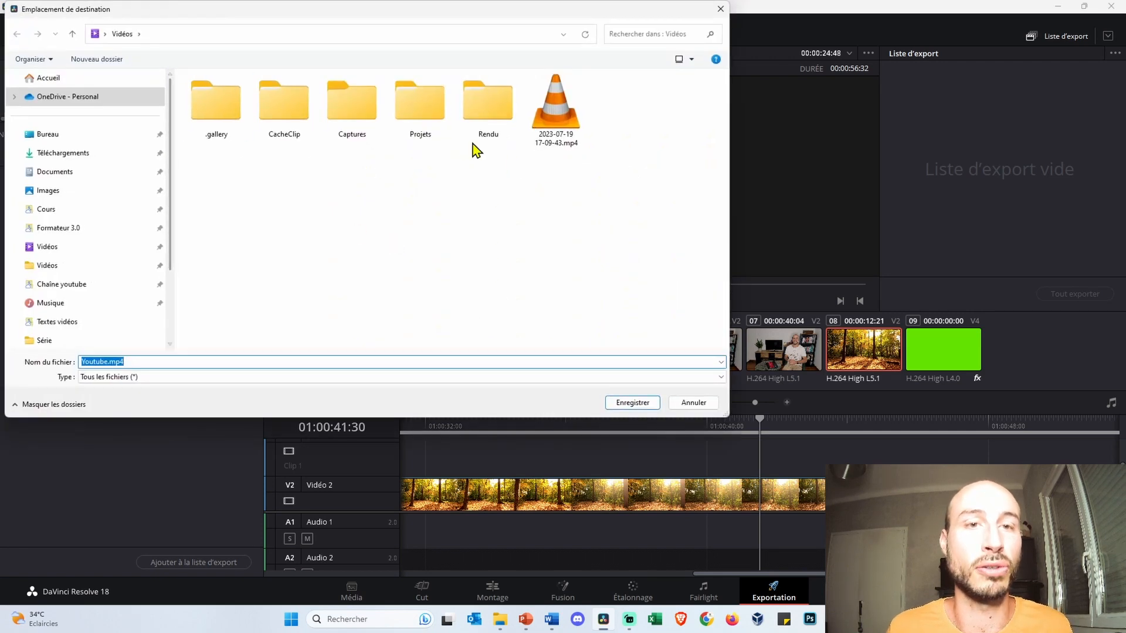
left_click(55, 247)
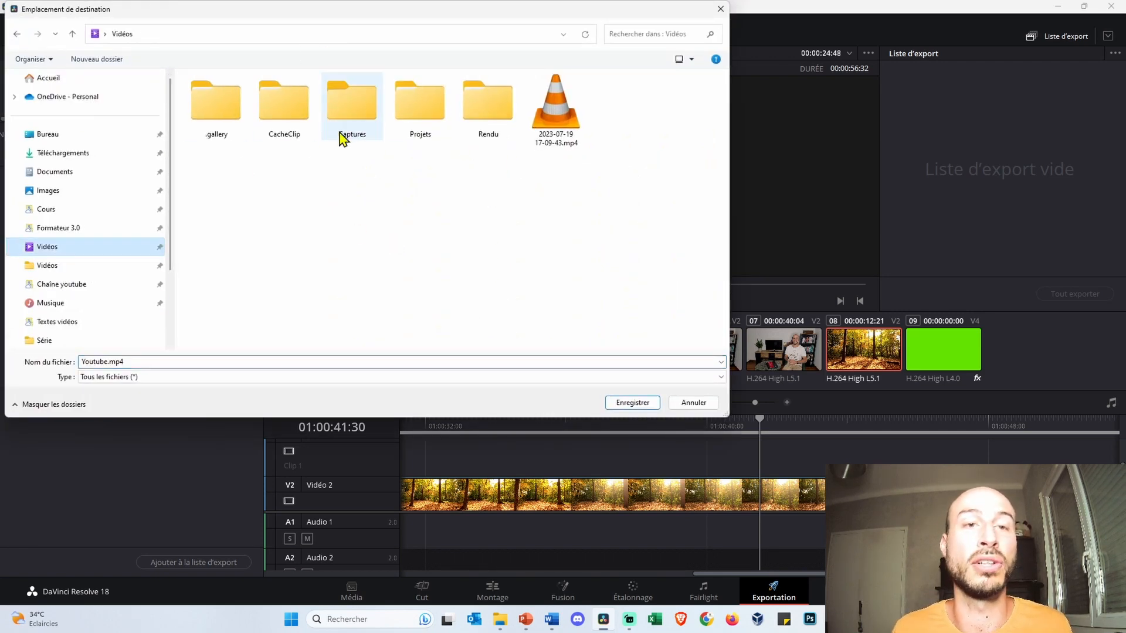
double_click(517, 116)
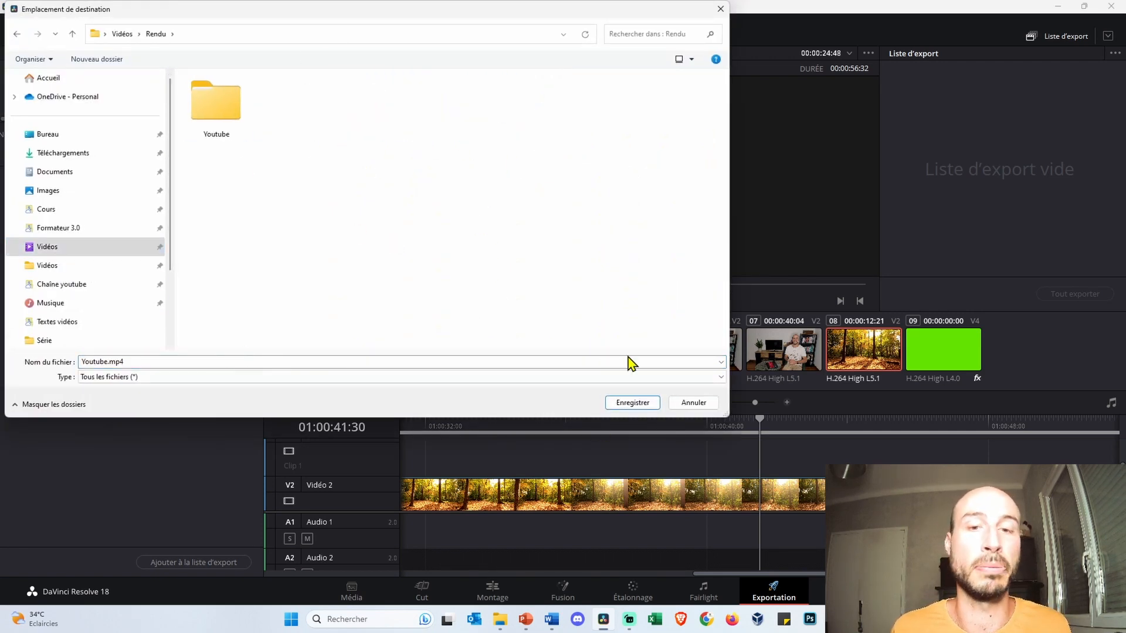
left_click(632, 403)
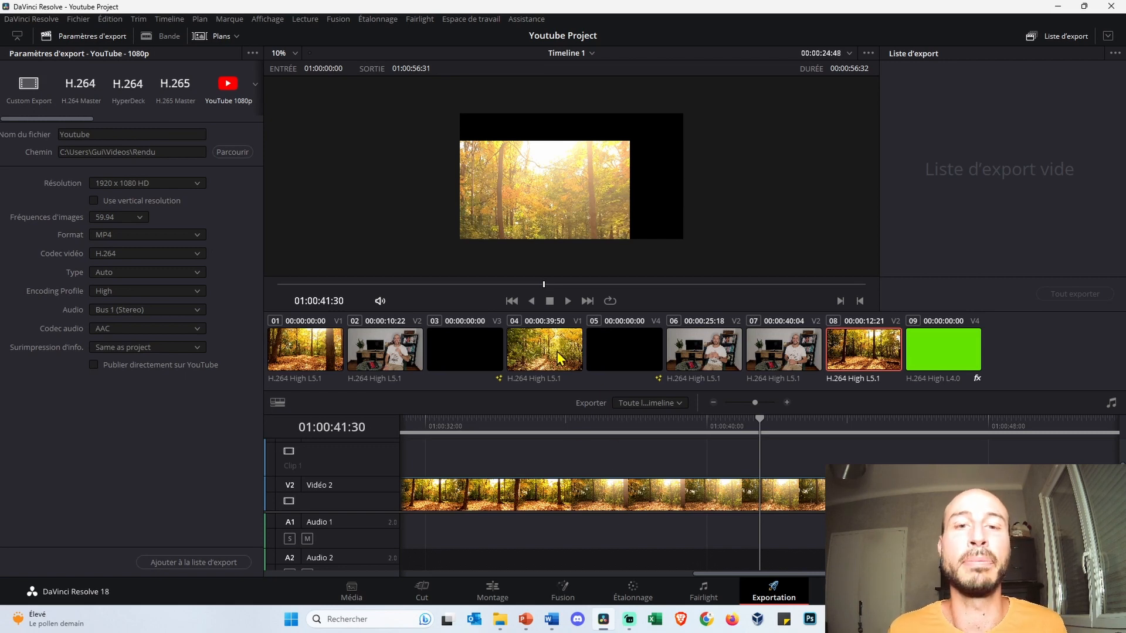
- Check the frame rate choices, add the timeline to the export list and render the queued job
left_click(127, 218)
left_click(139, 220)
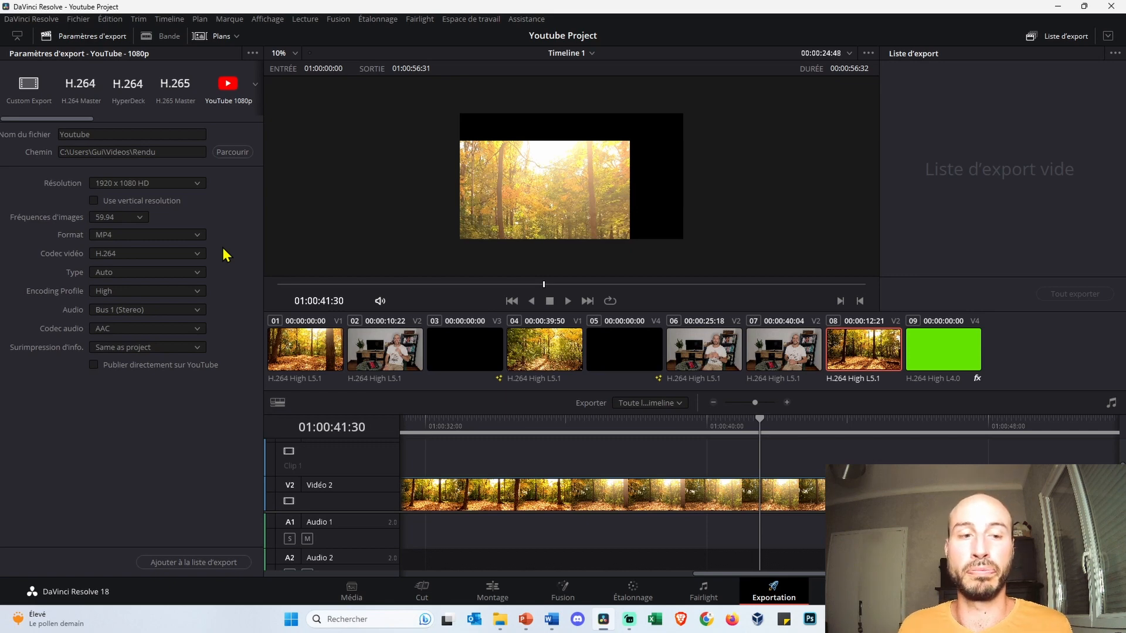
left_click(208, 564)
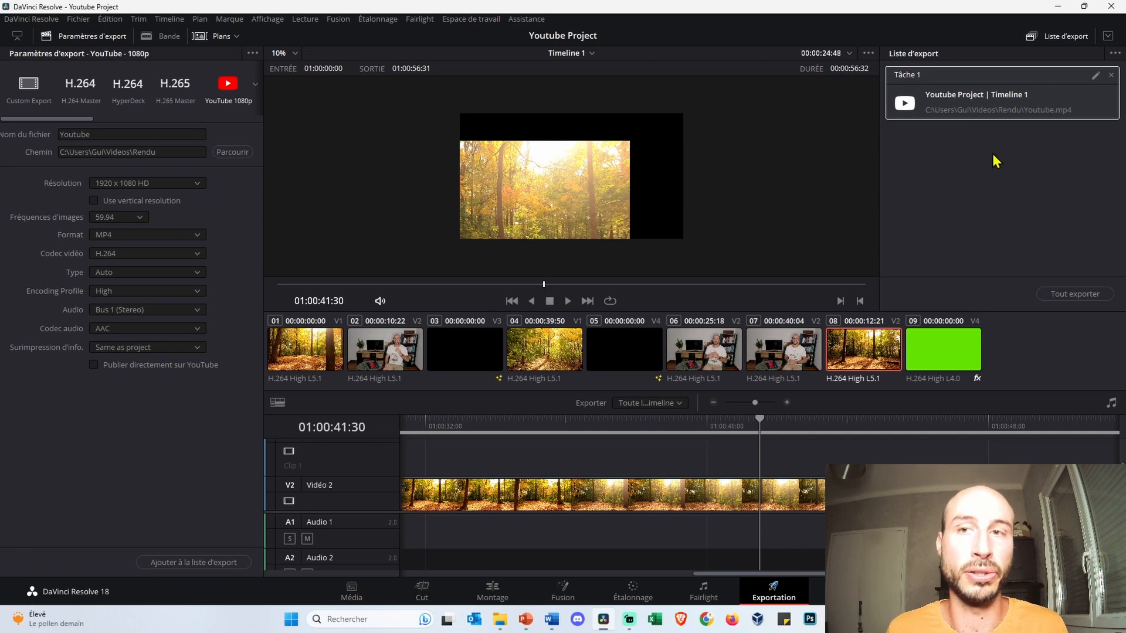
left_click(1067, 303)
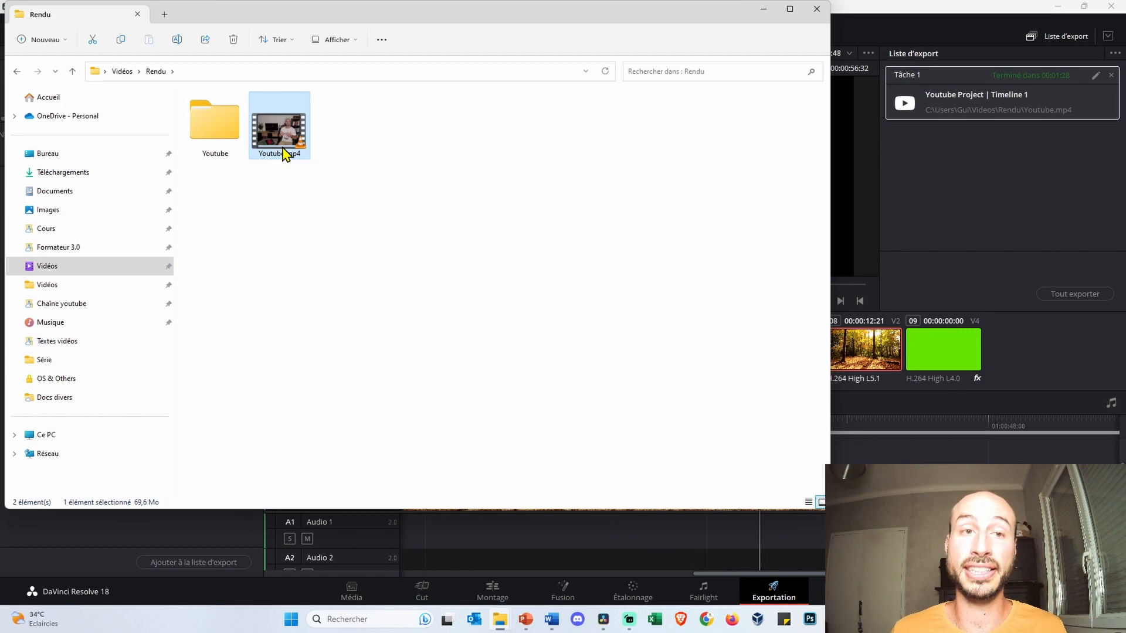
- Play the exported Youtube.mp4 from the Rendu folder full screen in VLC
double_click(284, 151)
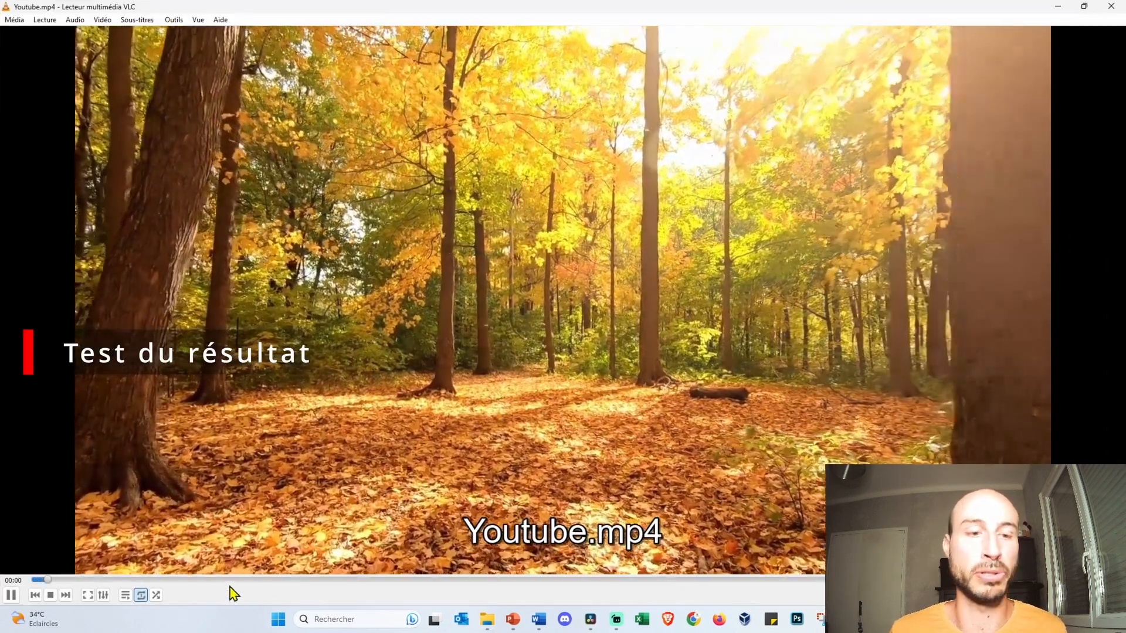
left_click(87, 595)
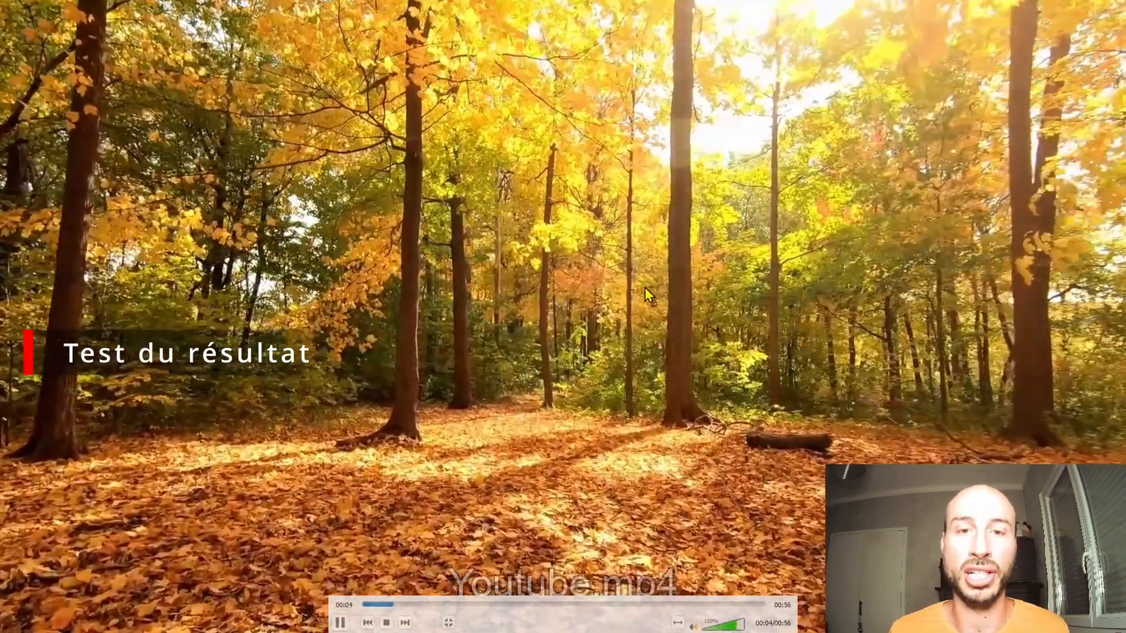